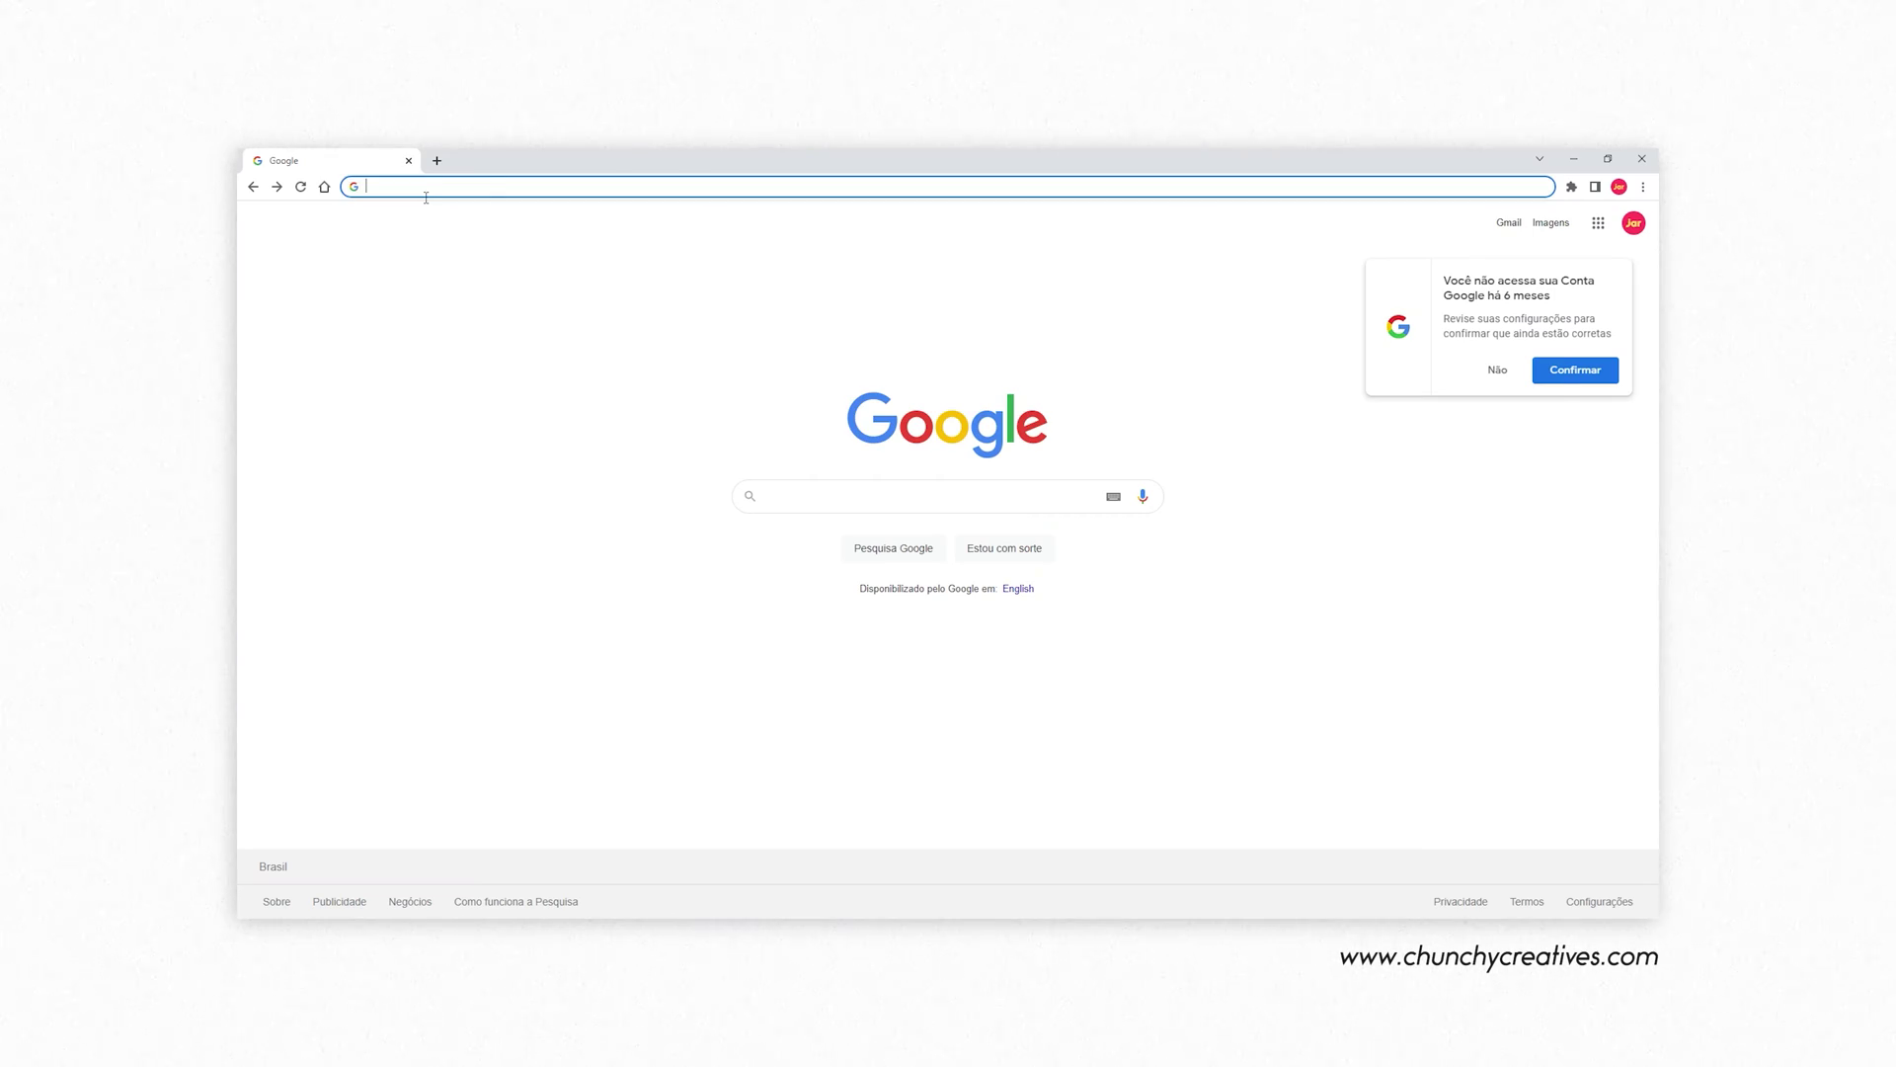
Load crunchycreatives.com and scroll down to the Create Nulls From Paths EXTENDED download section
text(crunchycreatives.com)
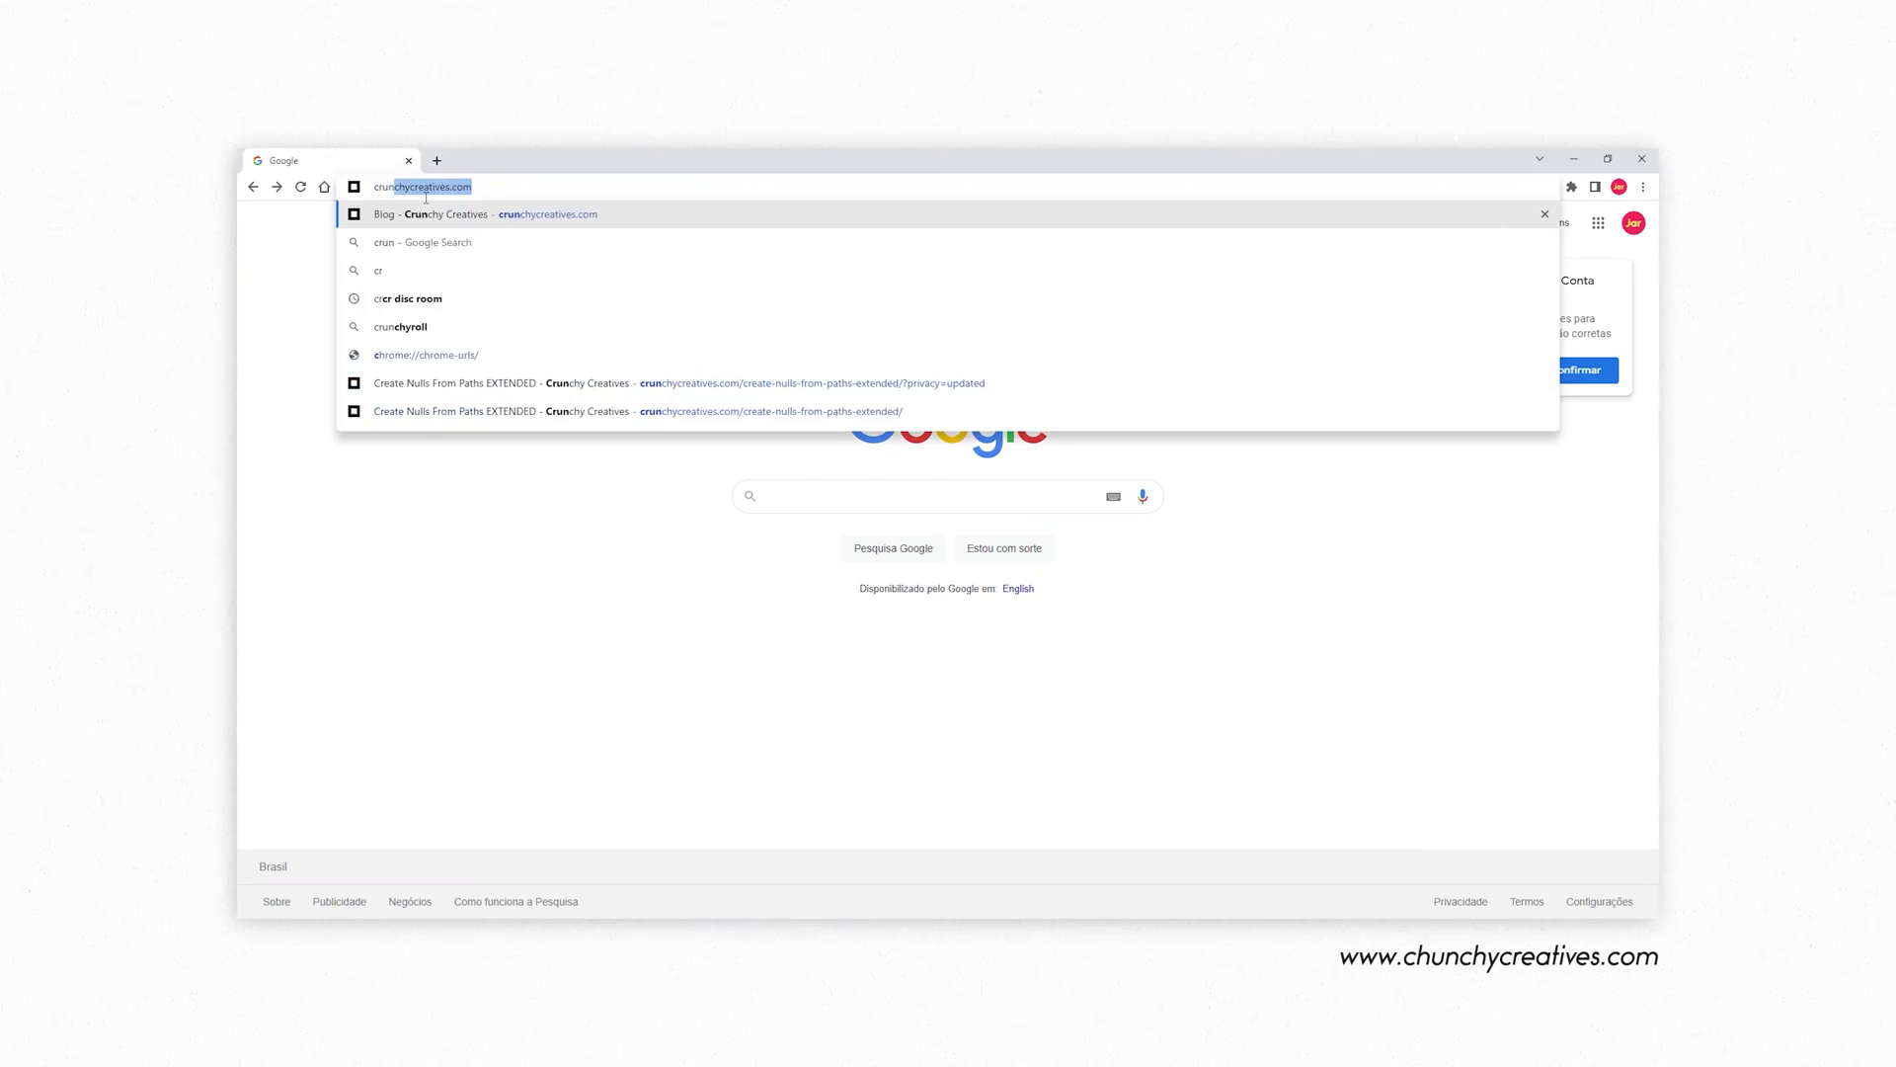
key(Return)
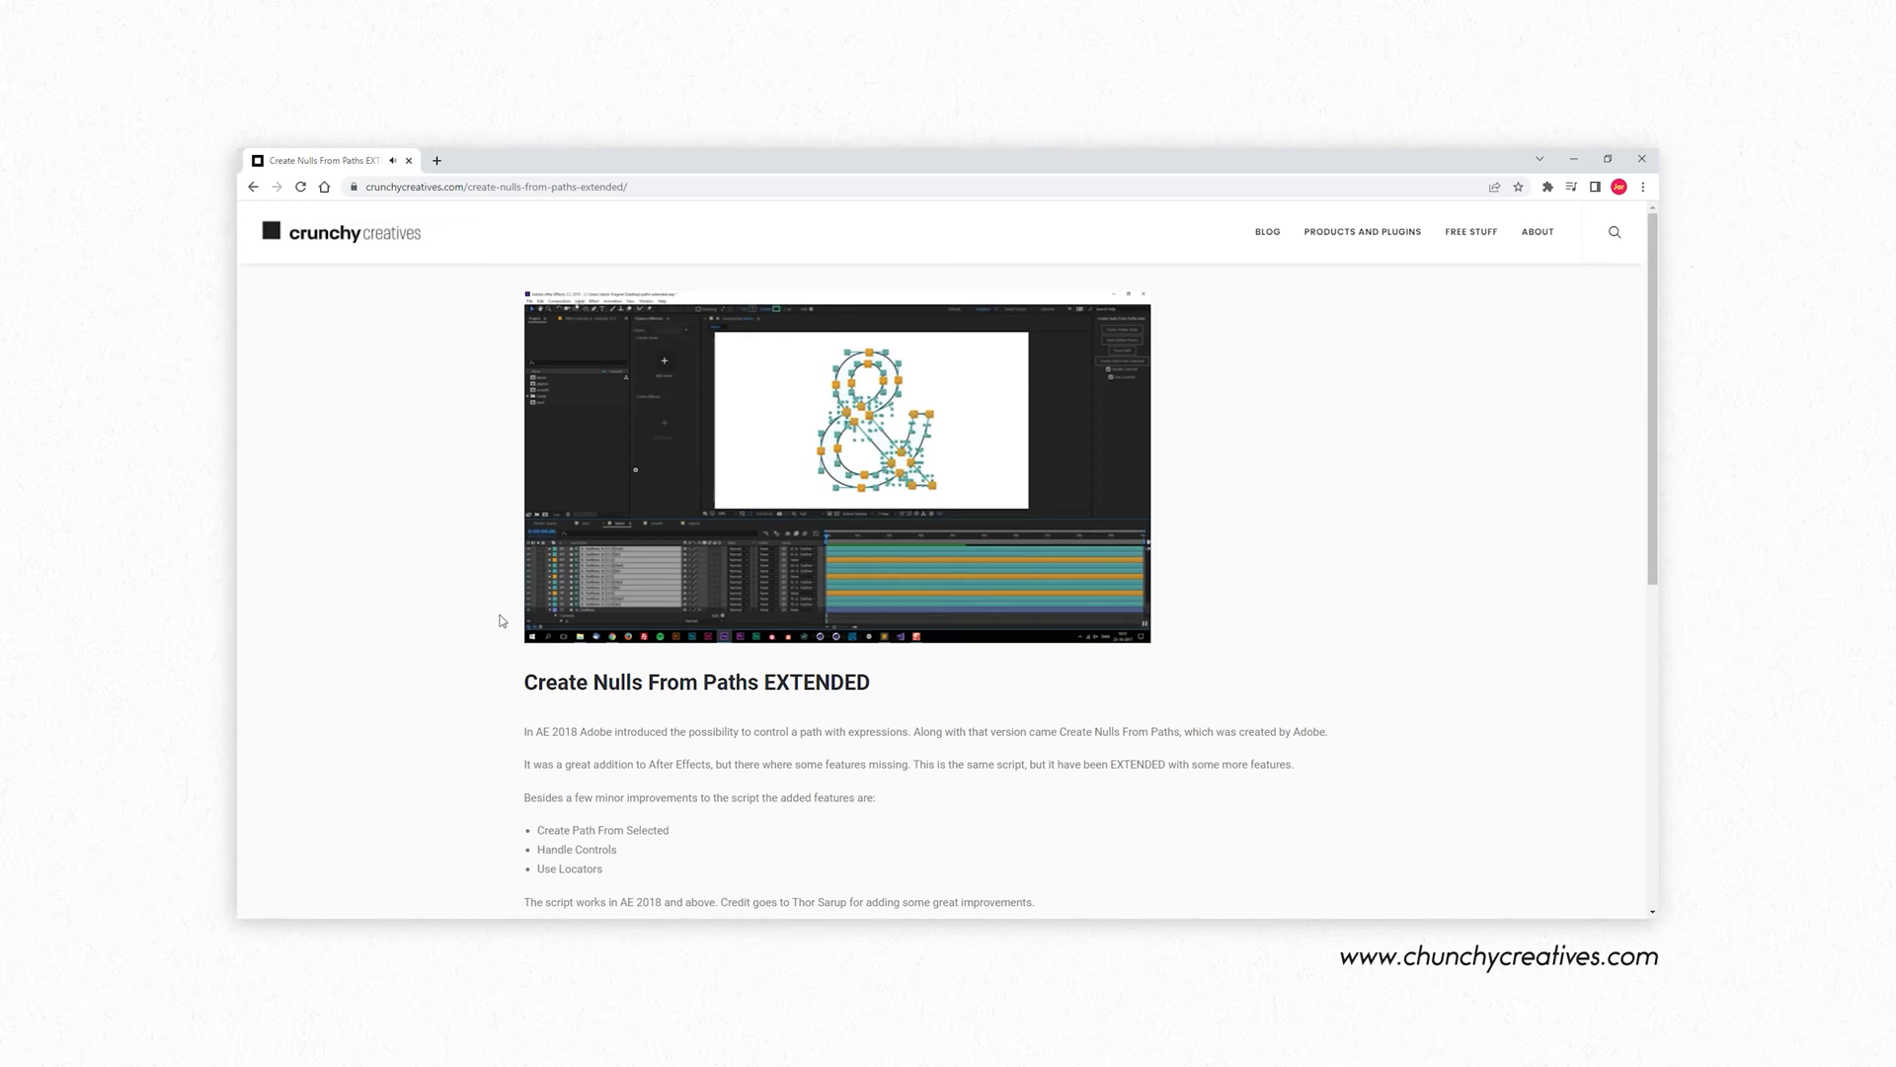
scroll(500, 620, down, 1)
scroll(501, 620, down, 5)
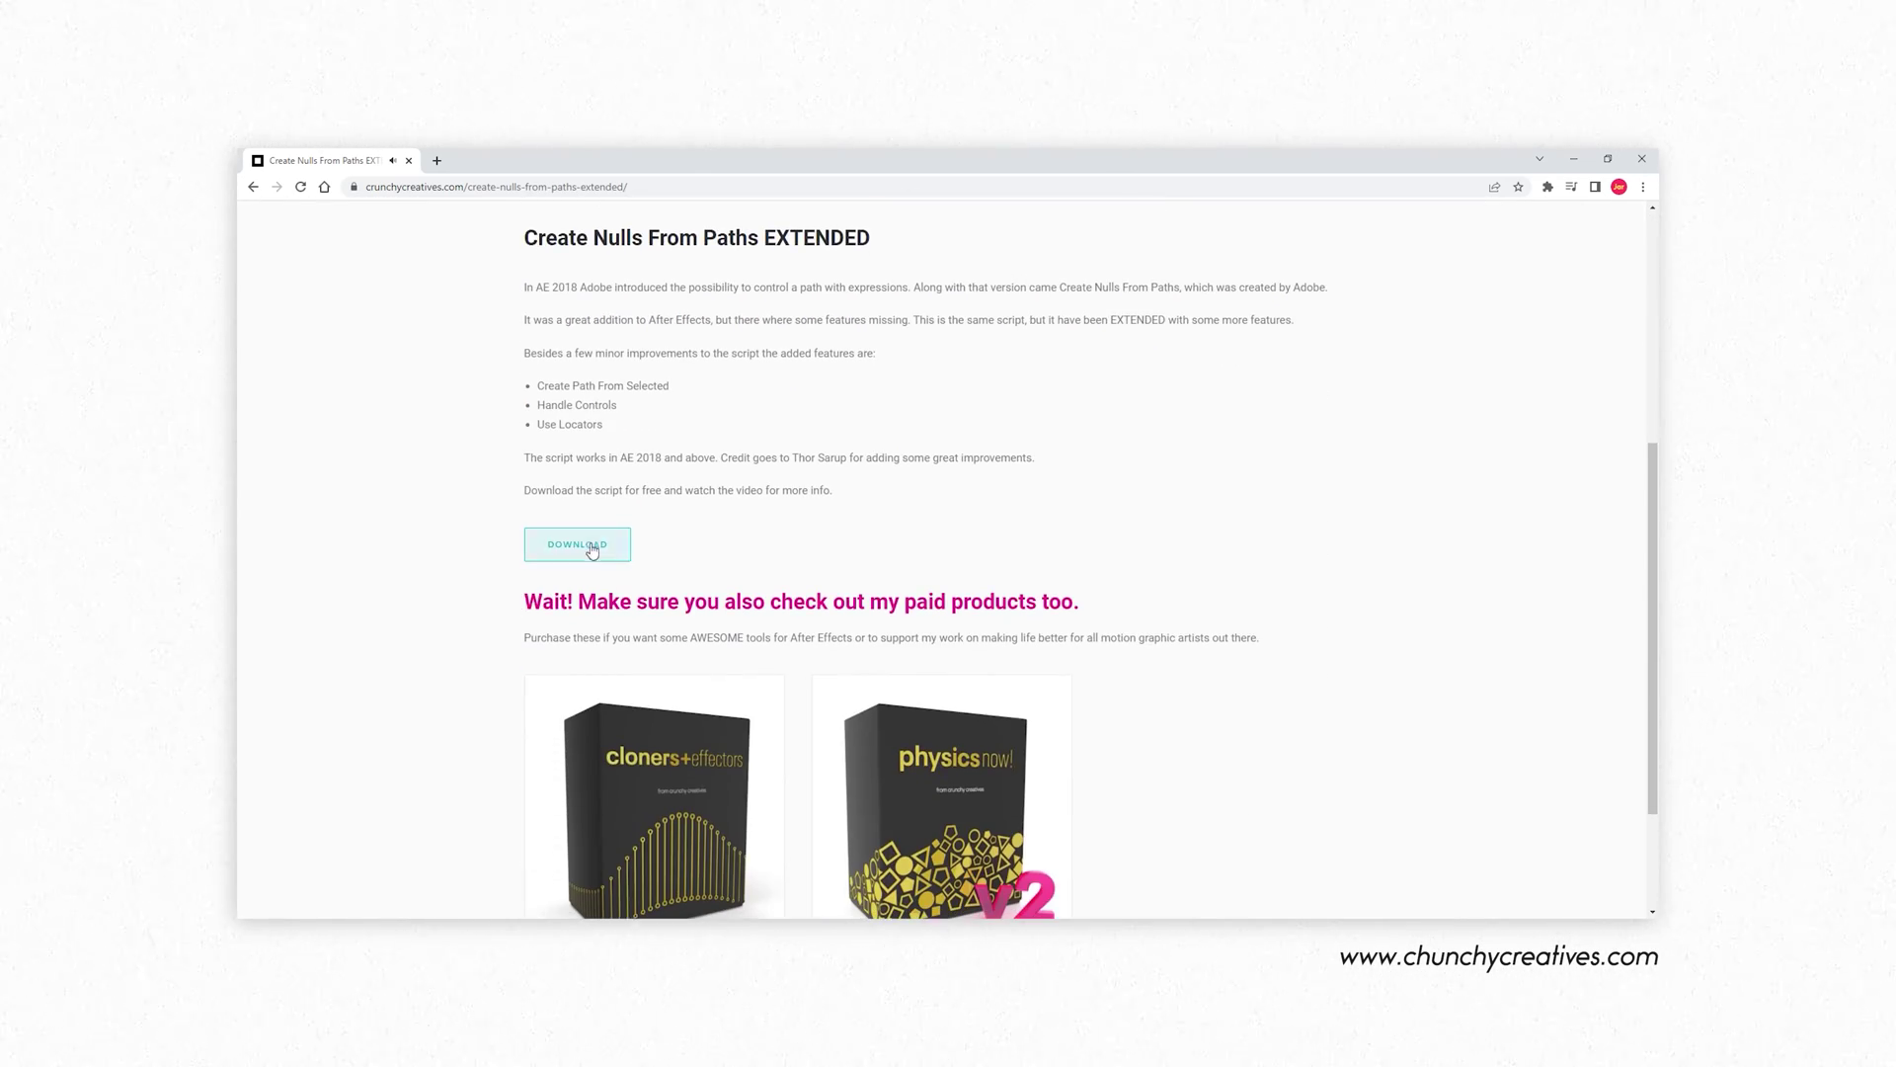
scroll(593, 542, down, 3)
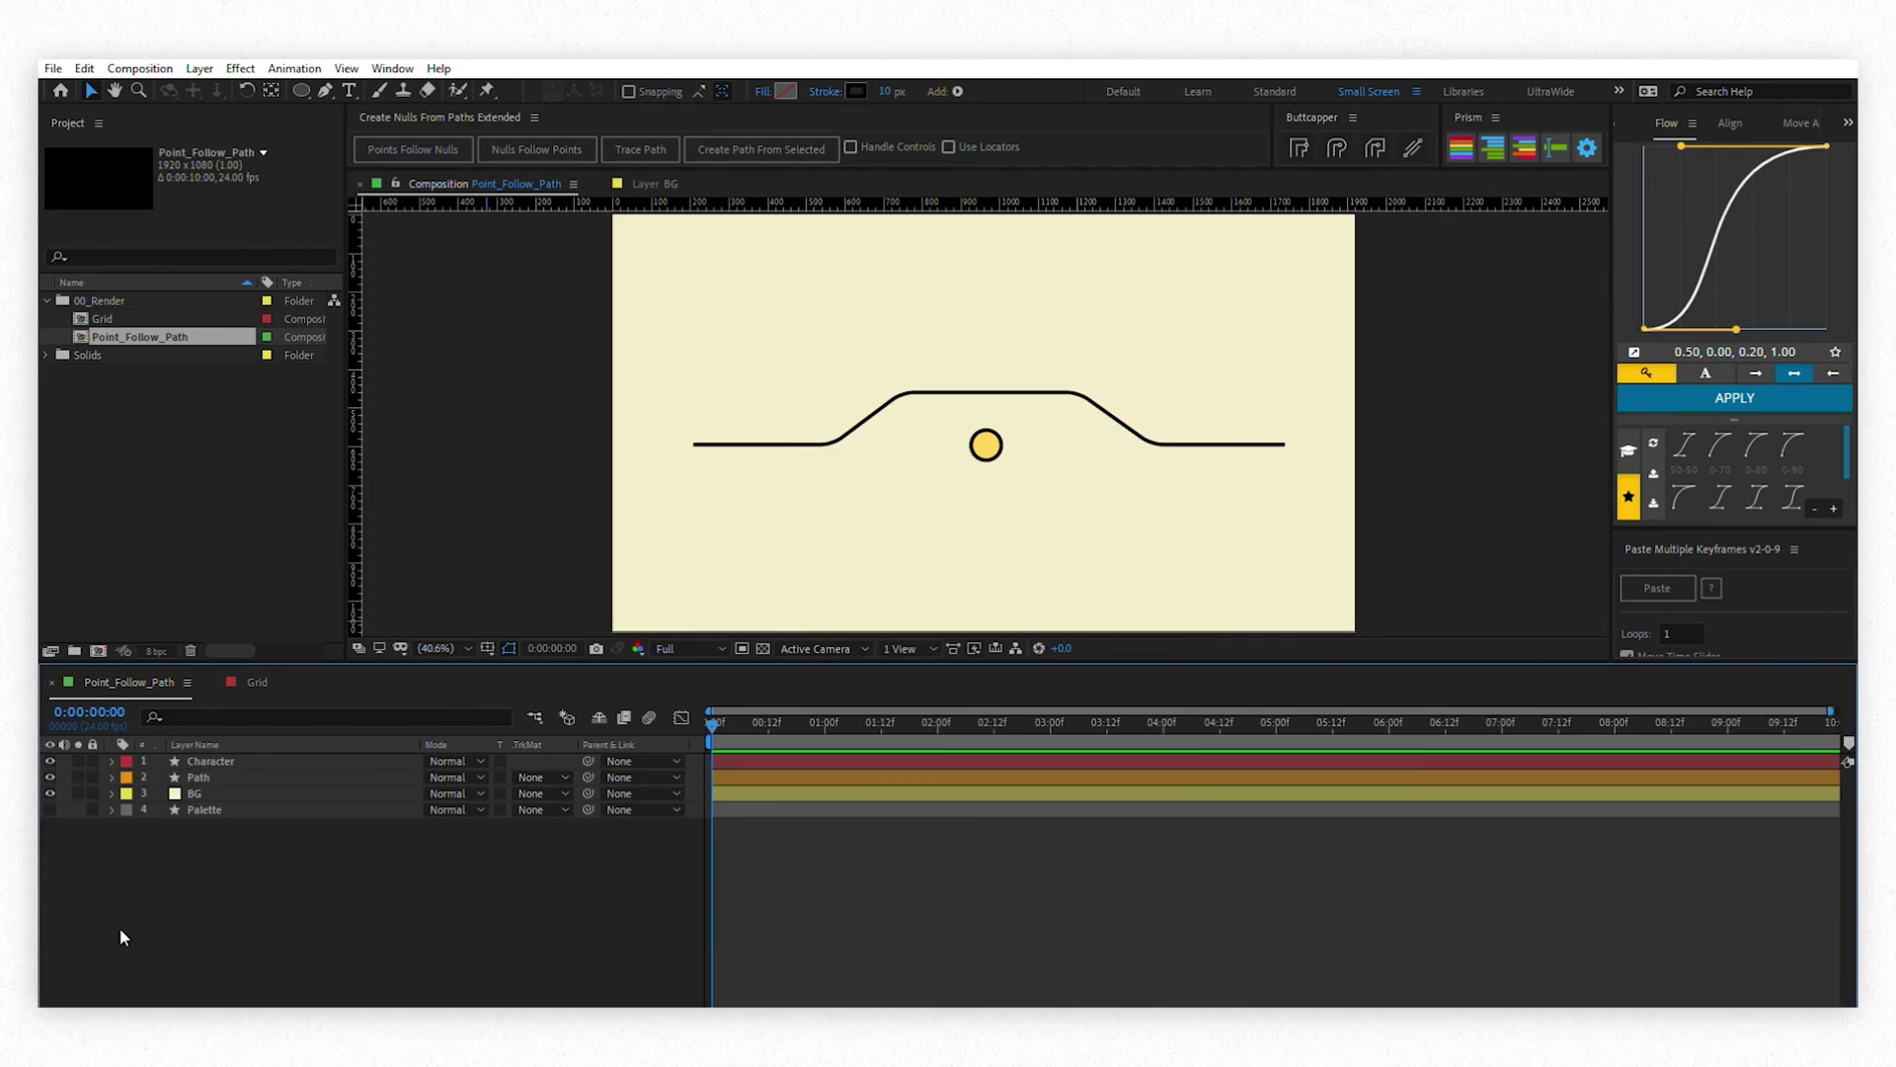
Select the Path layer and expose the Path property under Contents > Shape 1 > Path 1
click(207, 777)
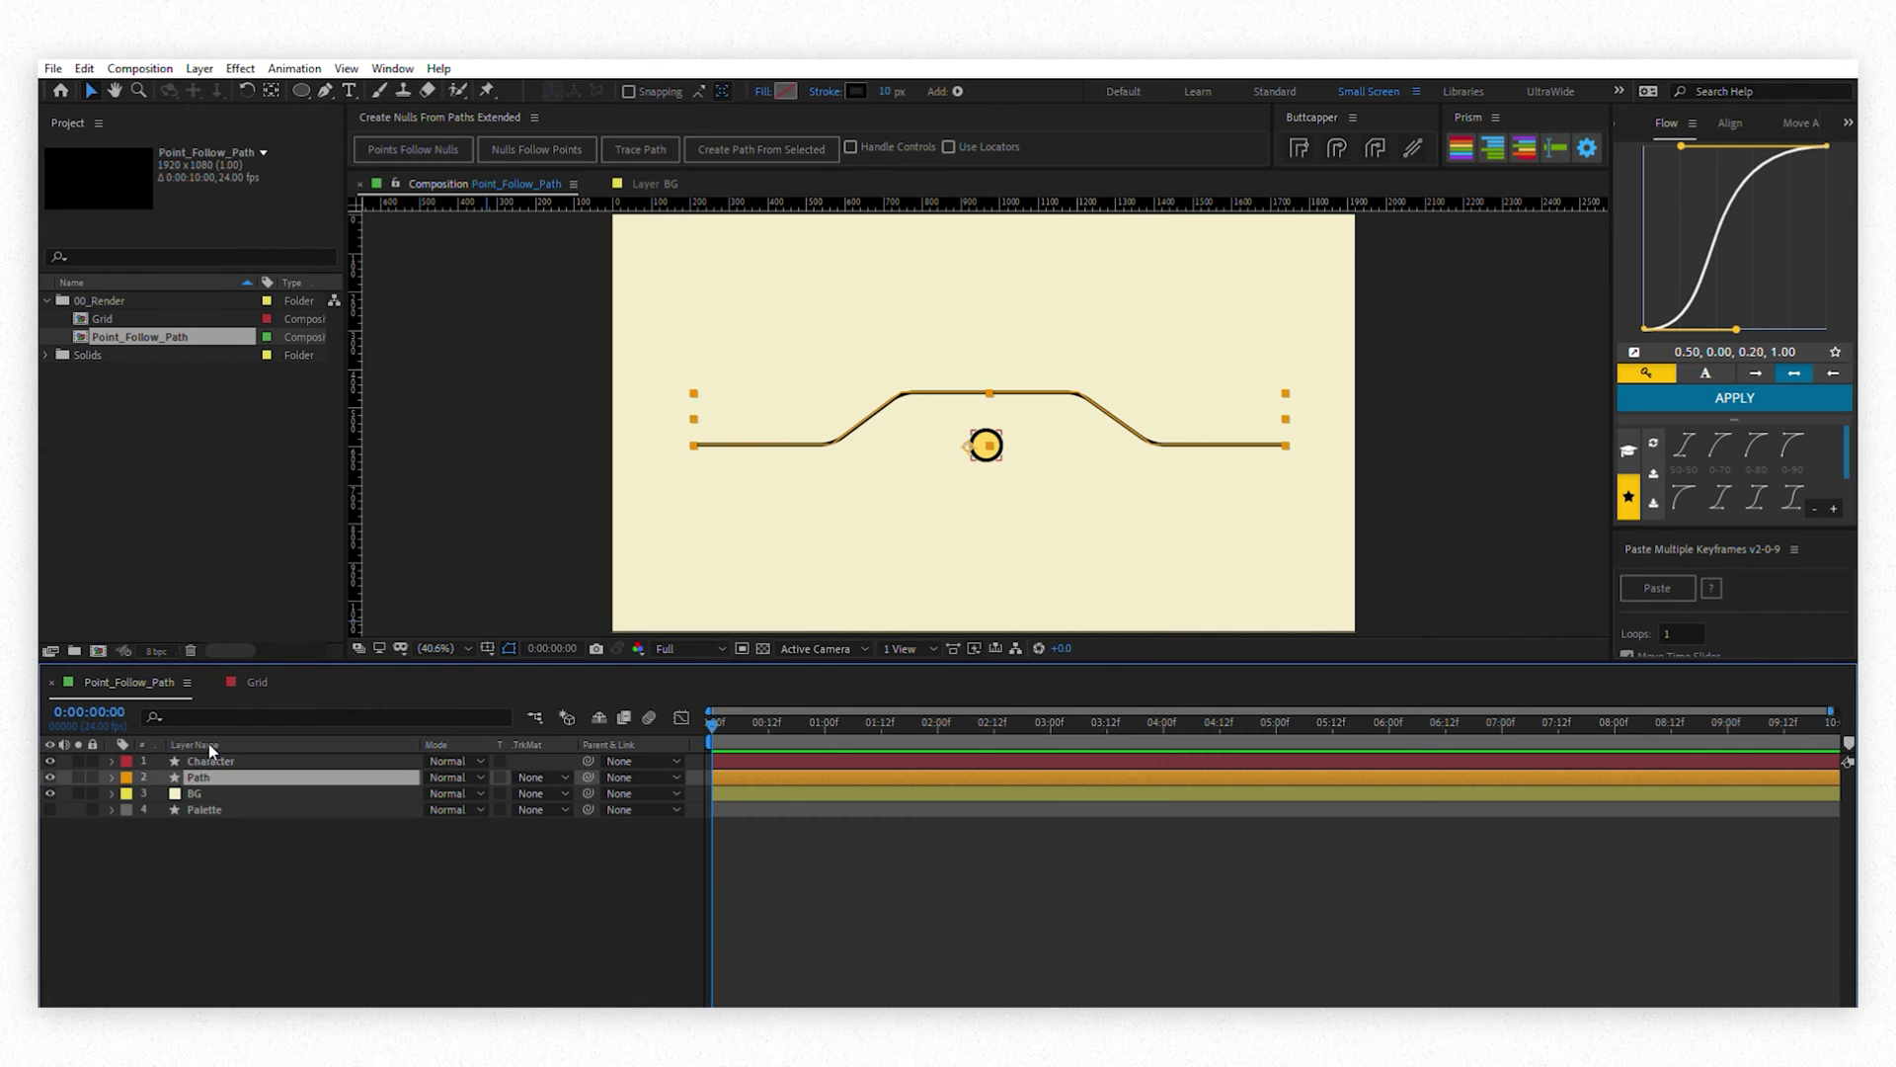
click(210, 760)
key(ctrl+Down)
click(111, 778)
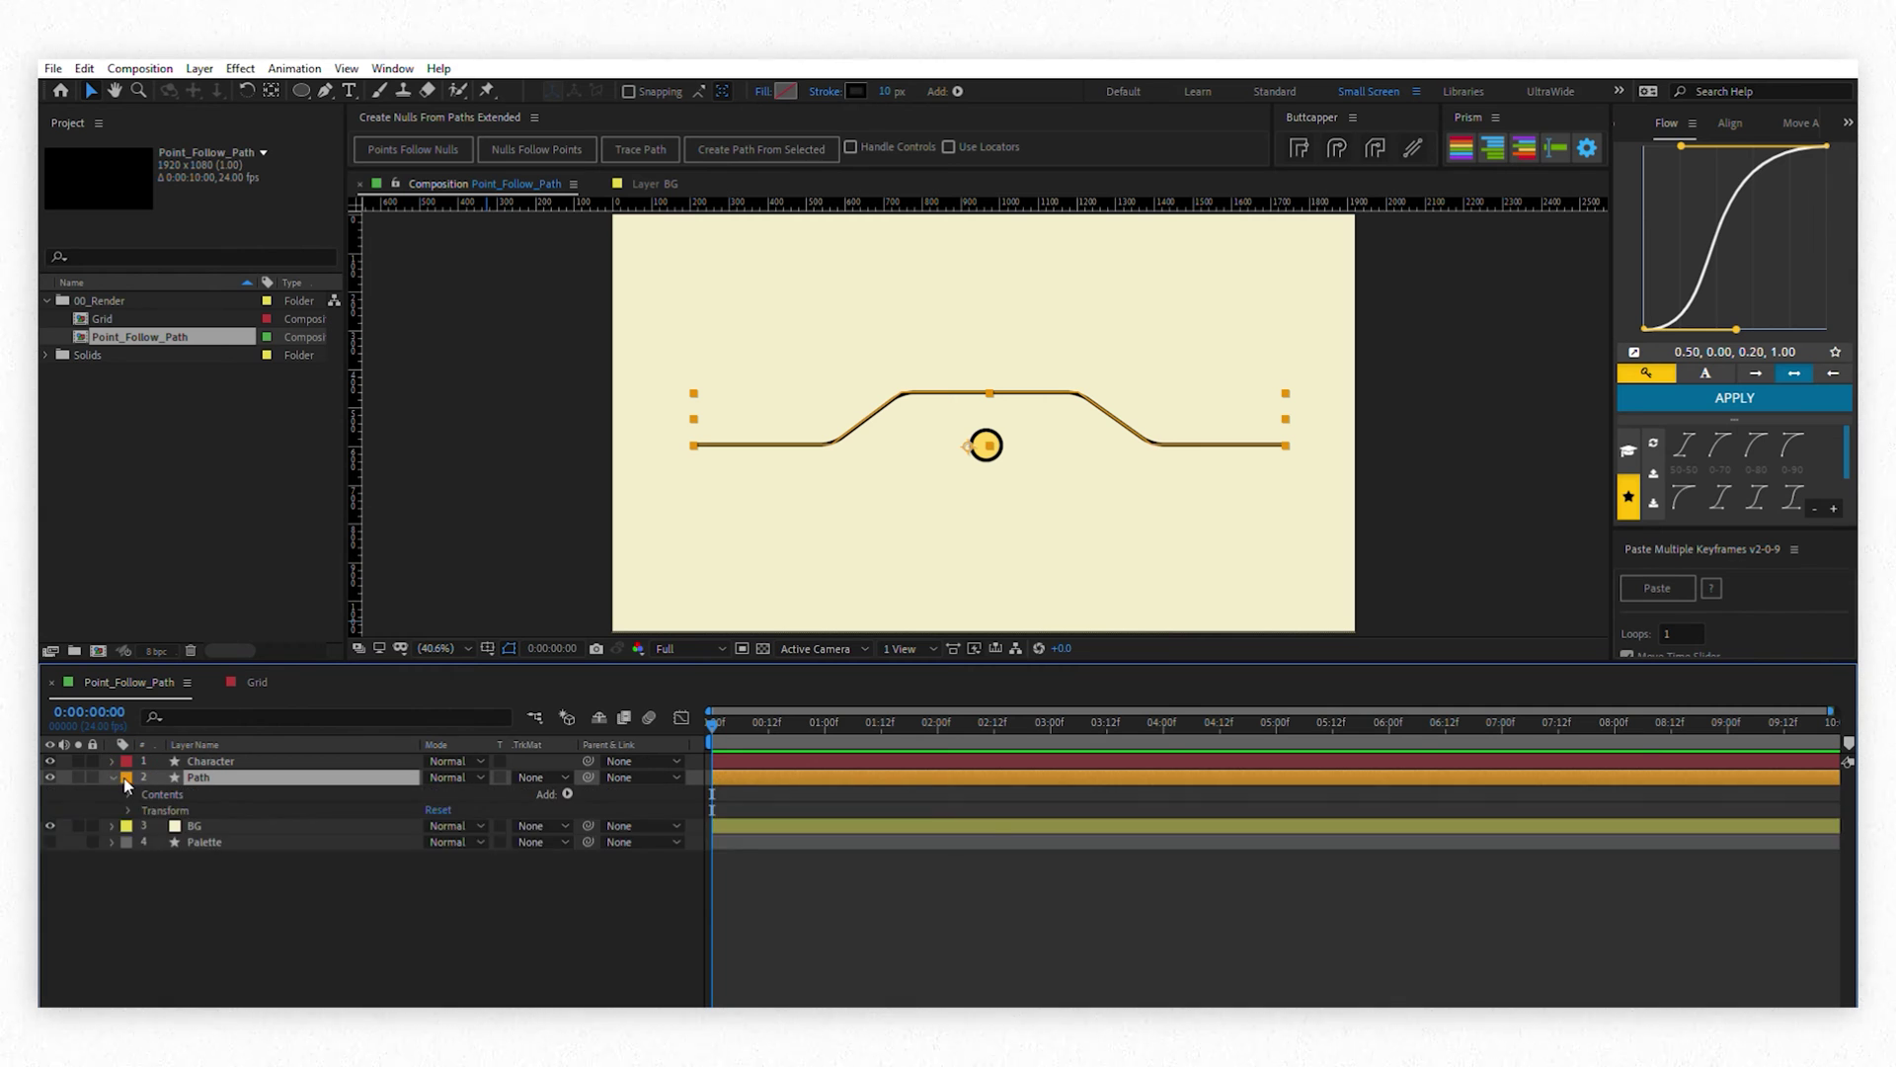
click(129, 794)
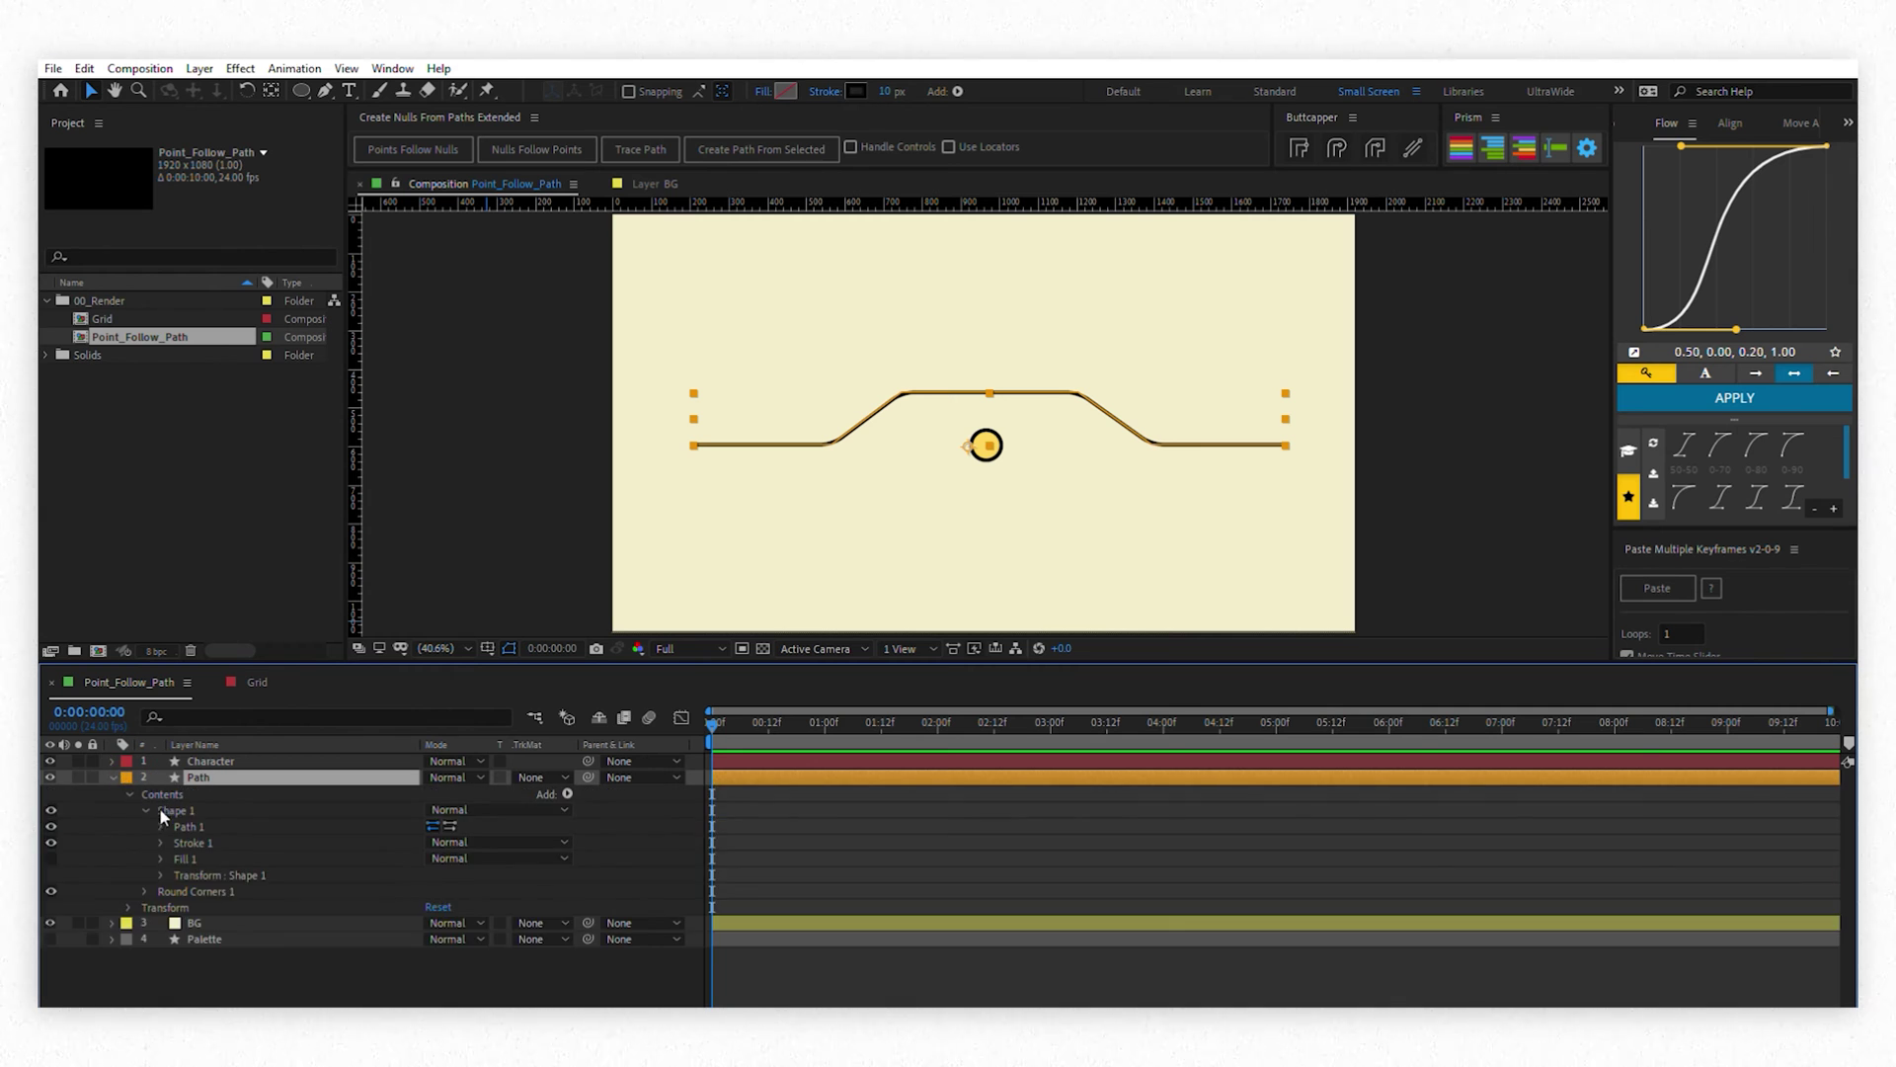
click(160, 820)
click(220, 825)
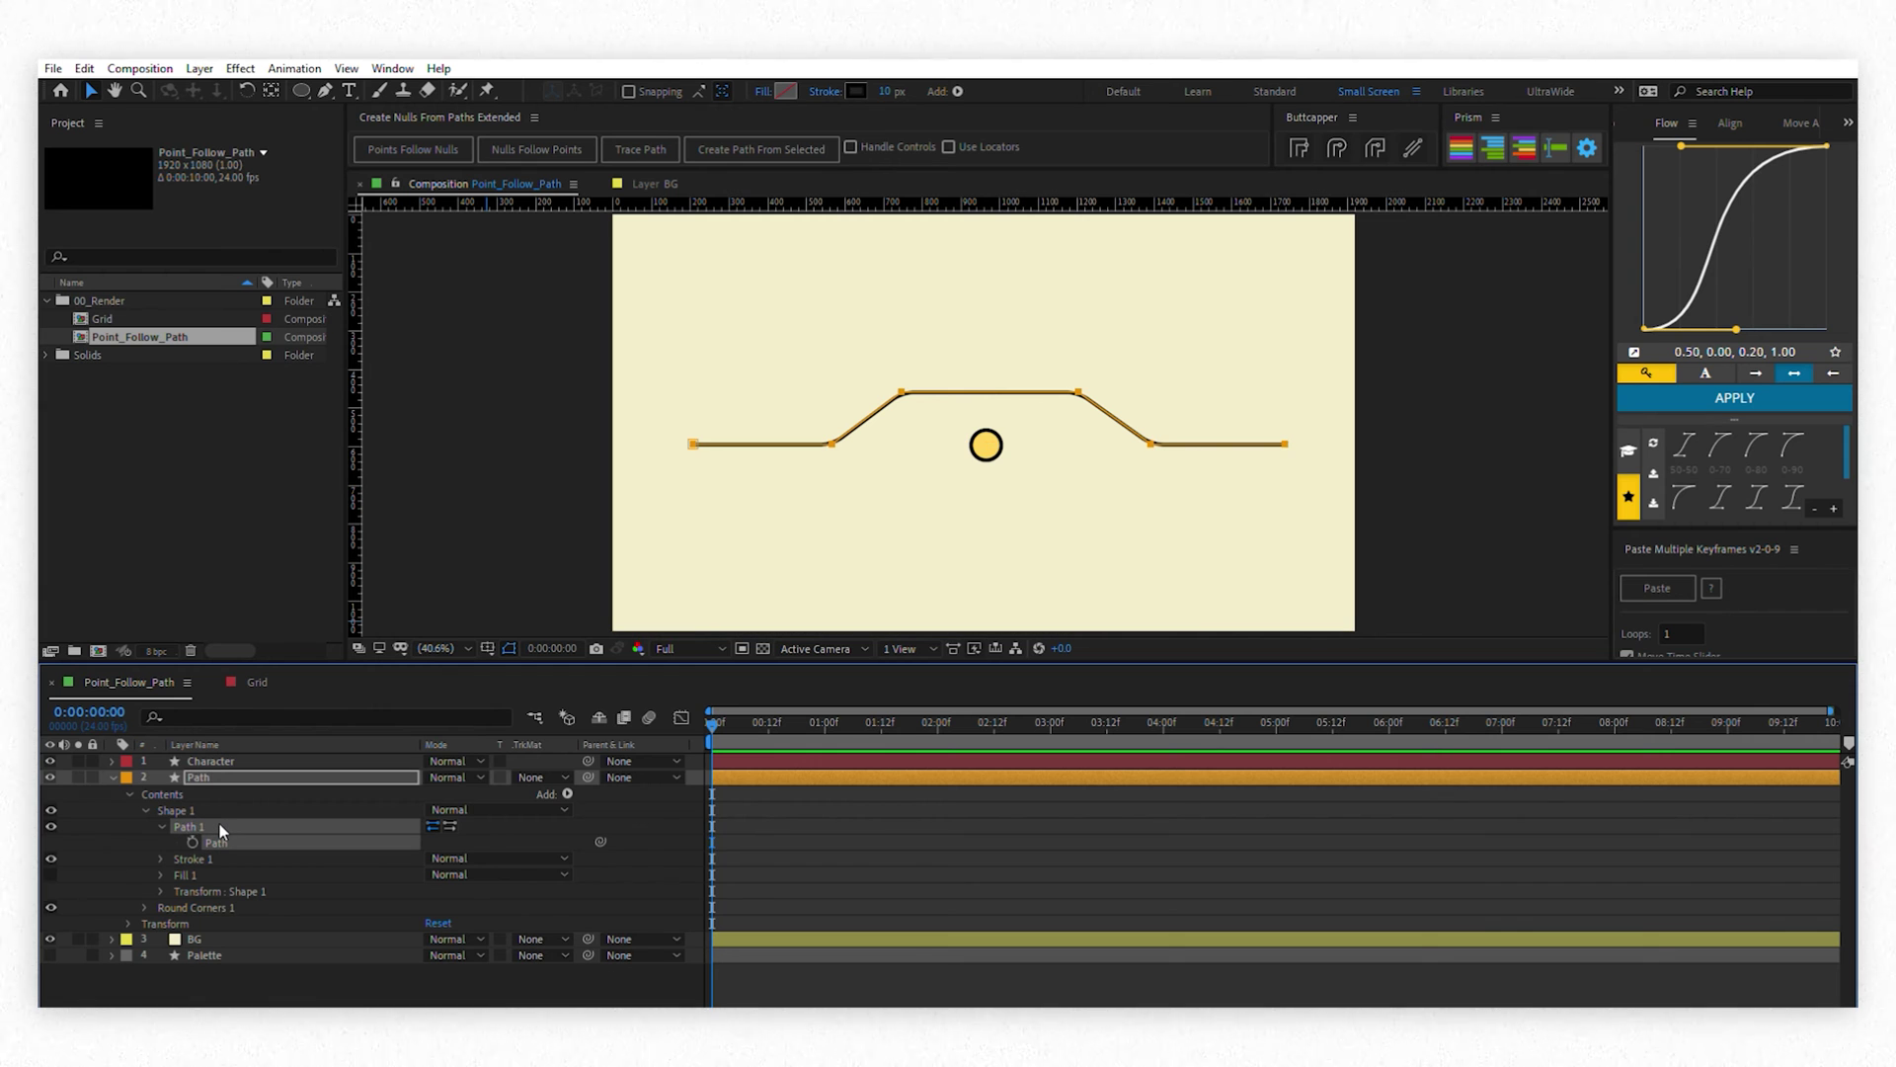
key(ctrl+shift+a)
Create a Trace Path null from Path 1 and end the work area at 2 seconds
click(255, 843)
click(643, 140)
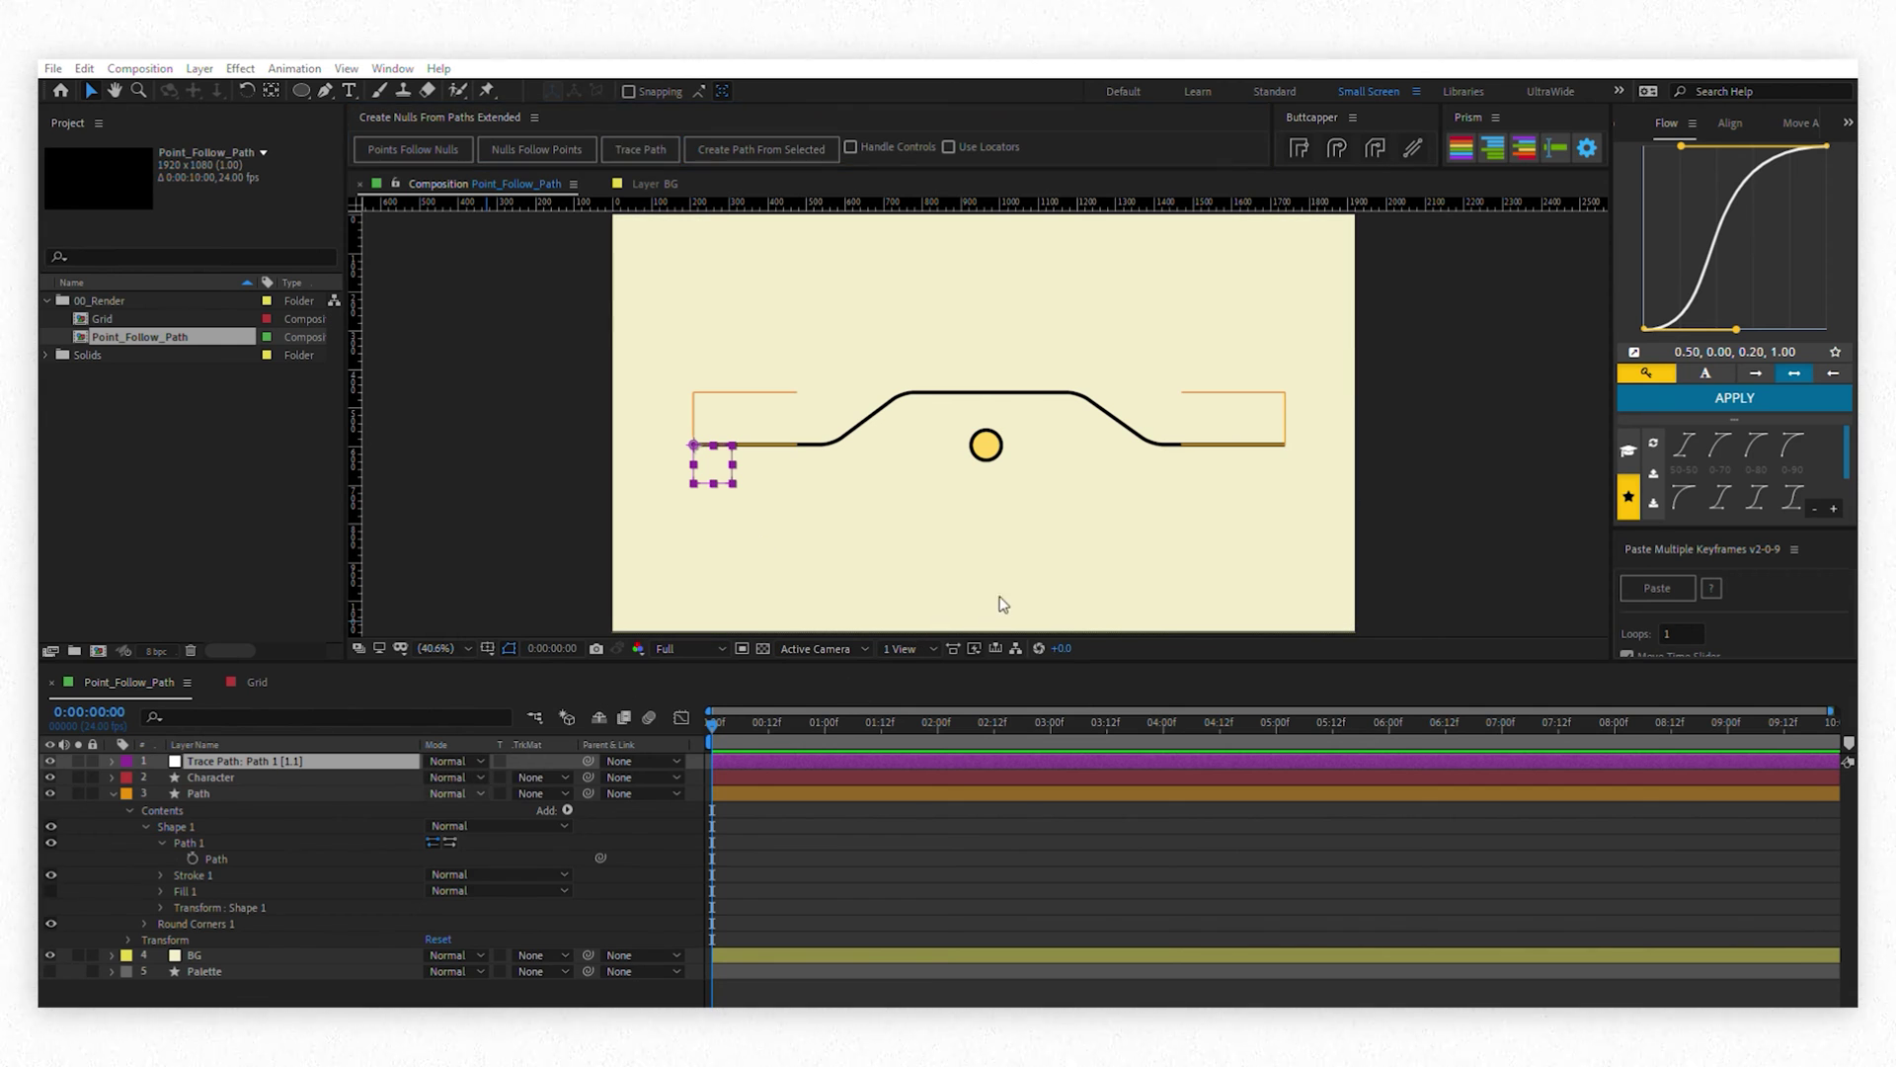
drag(828, 709, 941, 707)
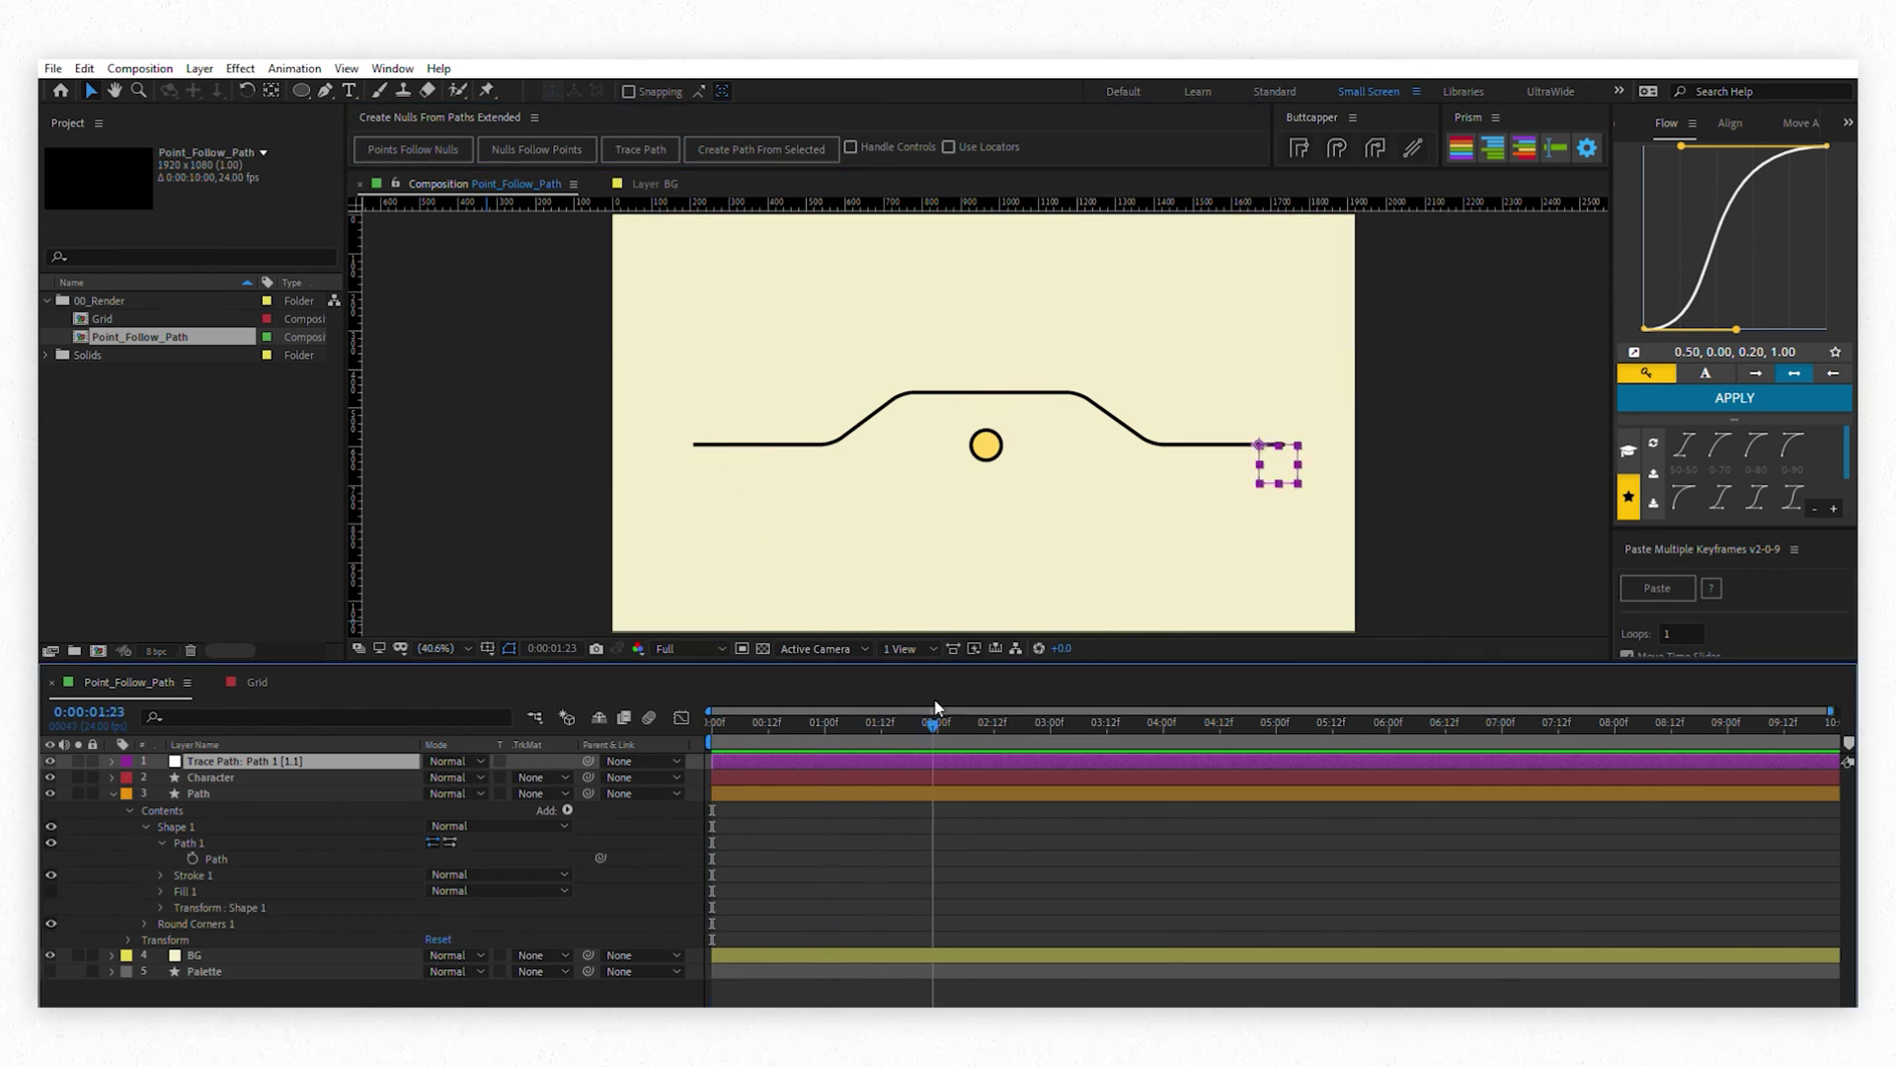
key(n)
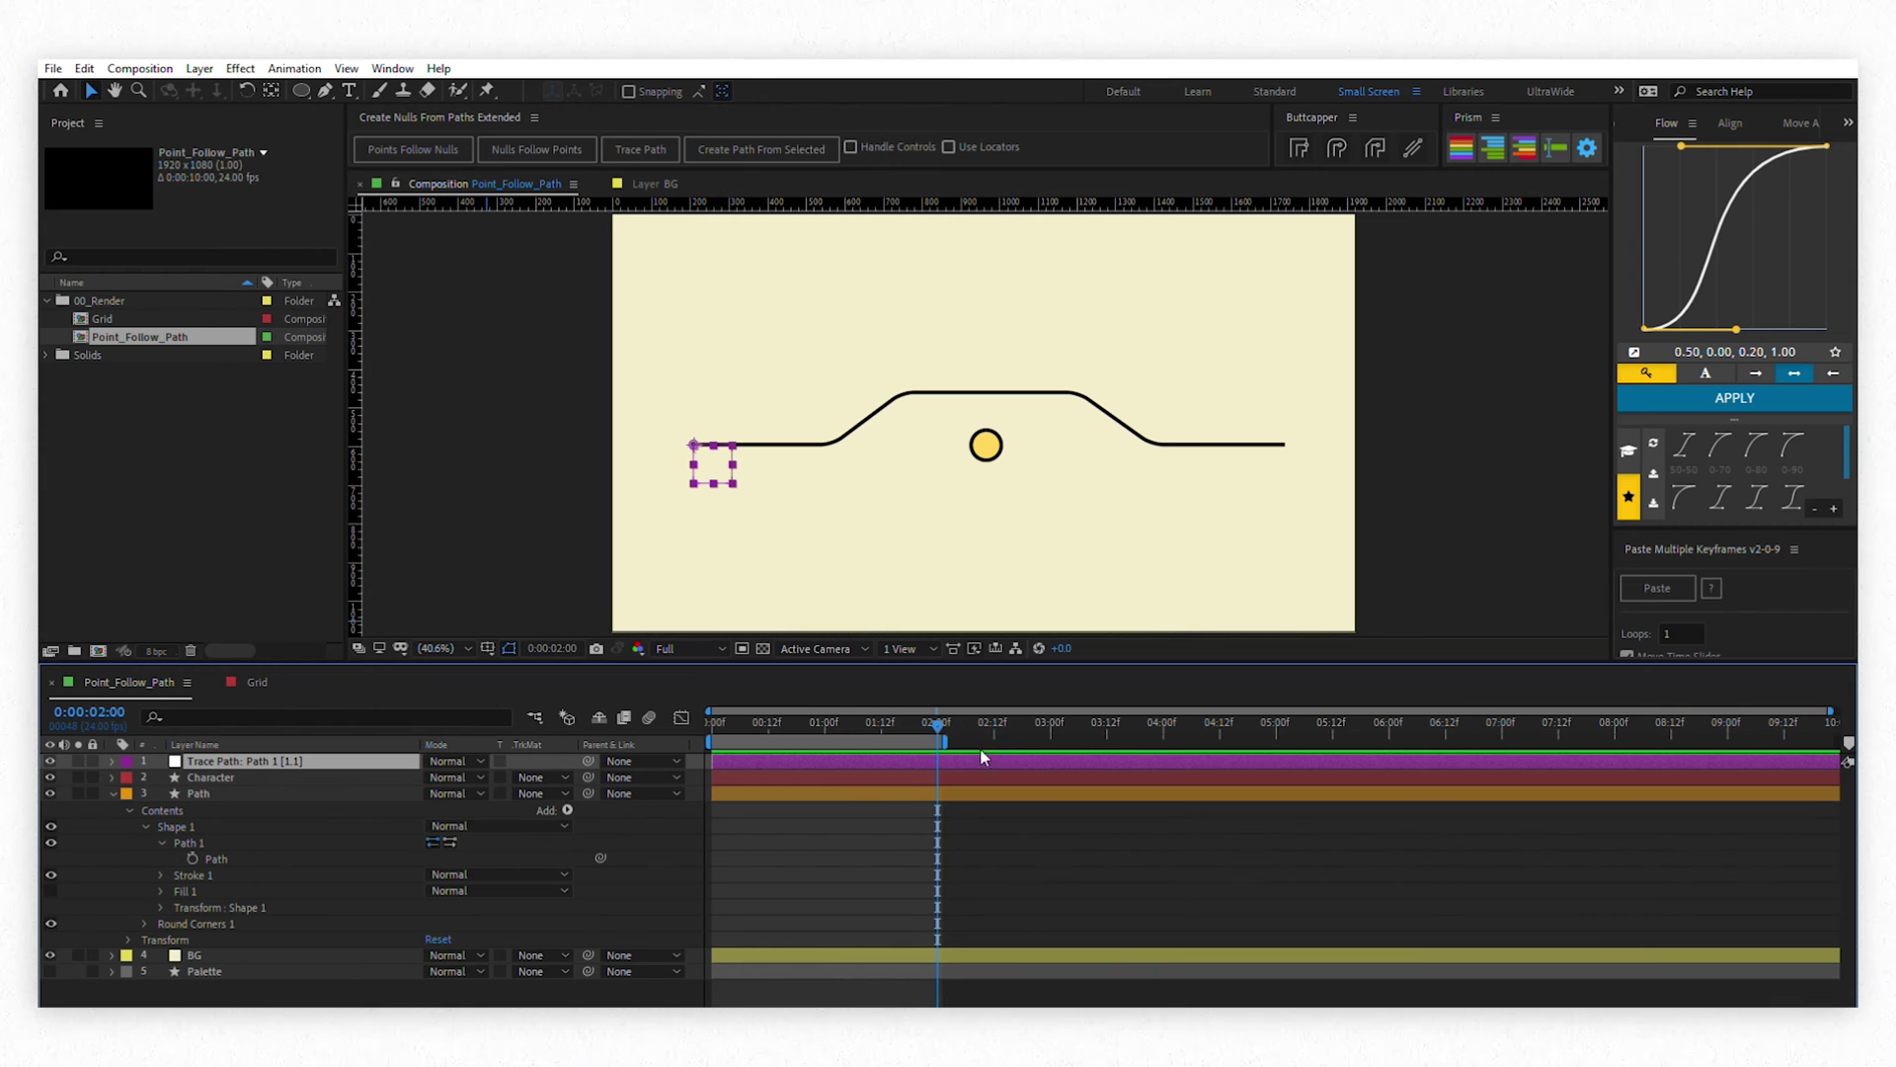
key(u)
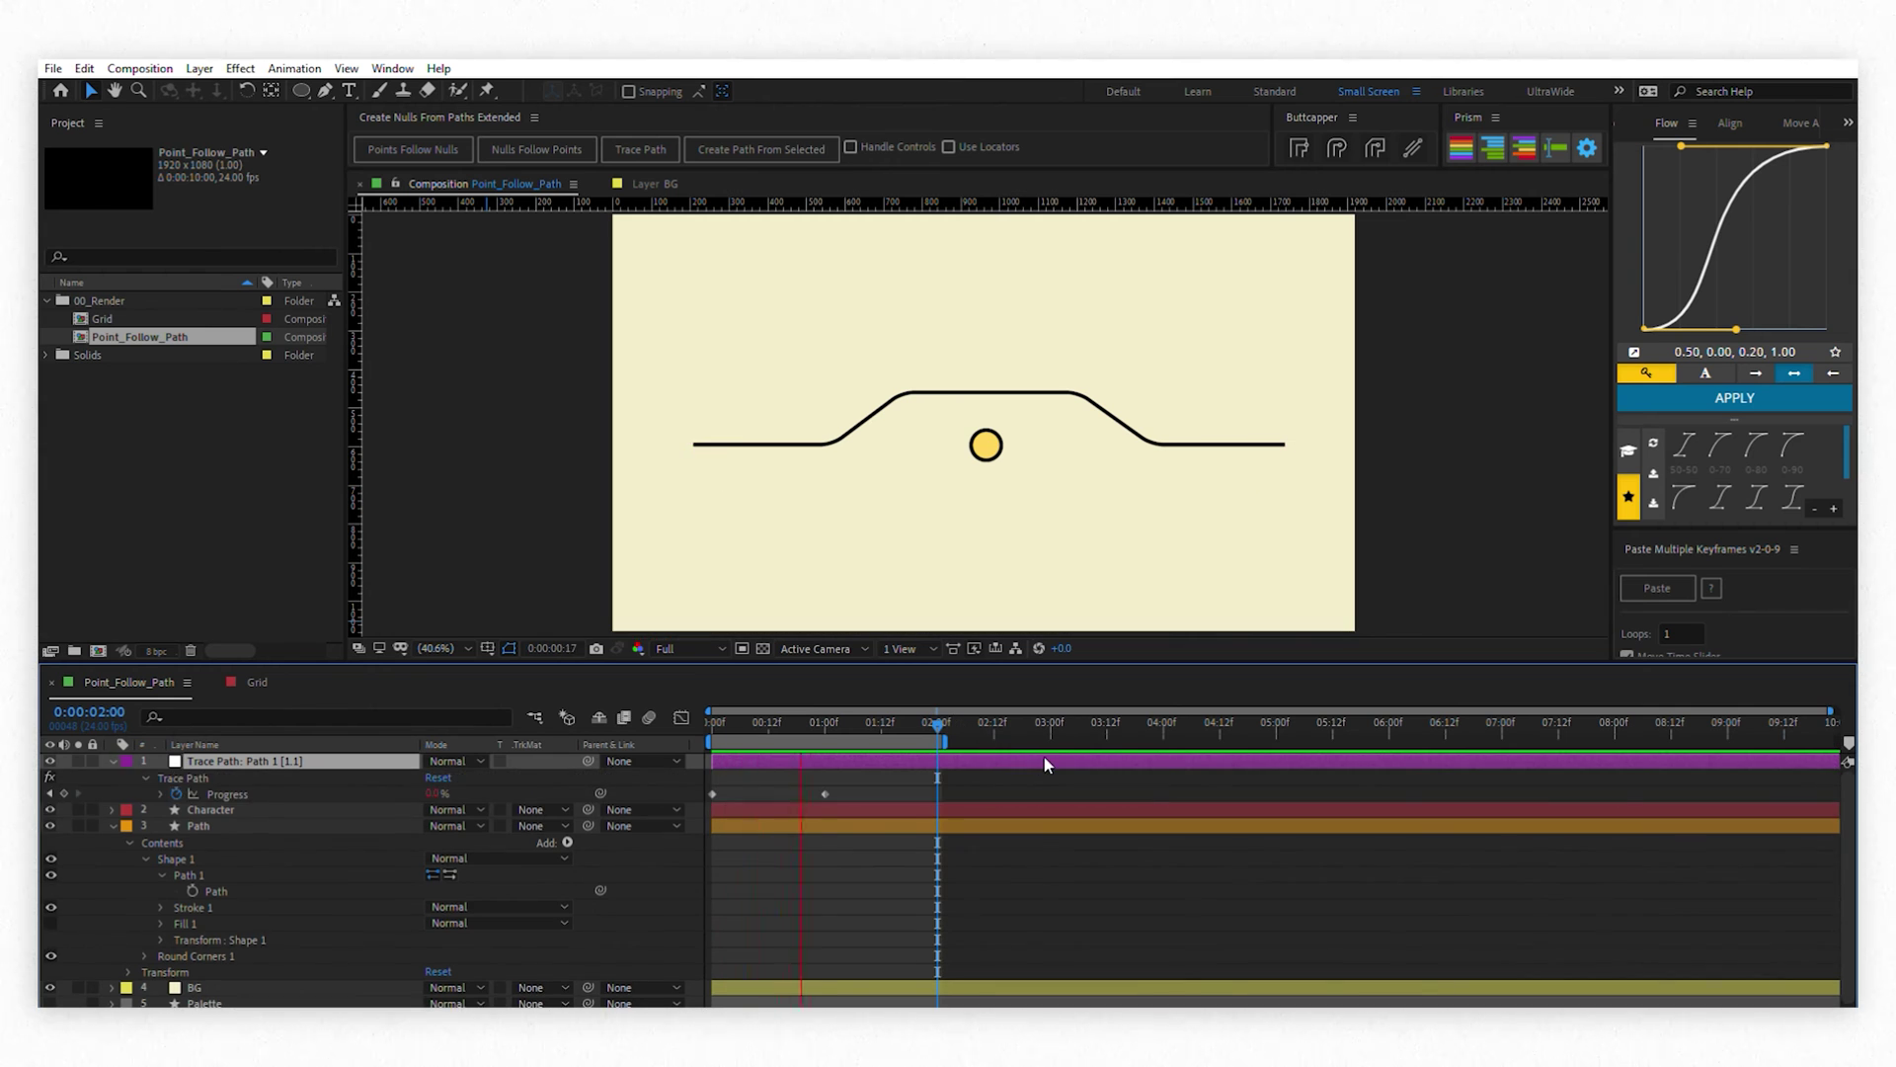
Parent the Character layer to the Trace Path null so the yellow dot sits on the line
key(space)
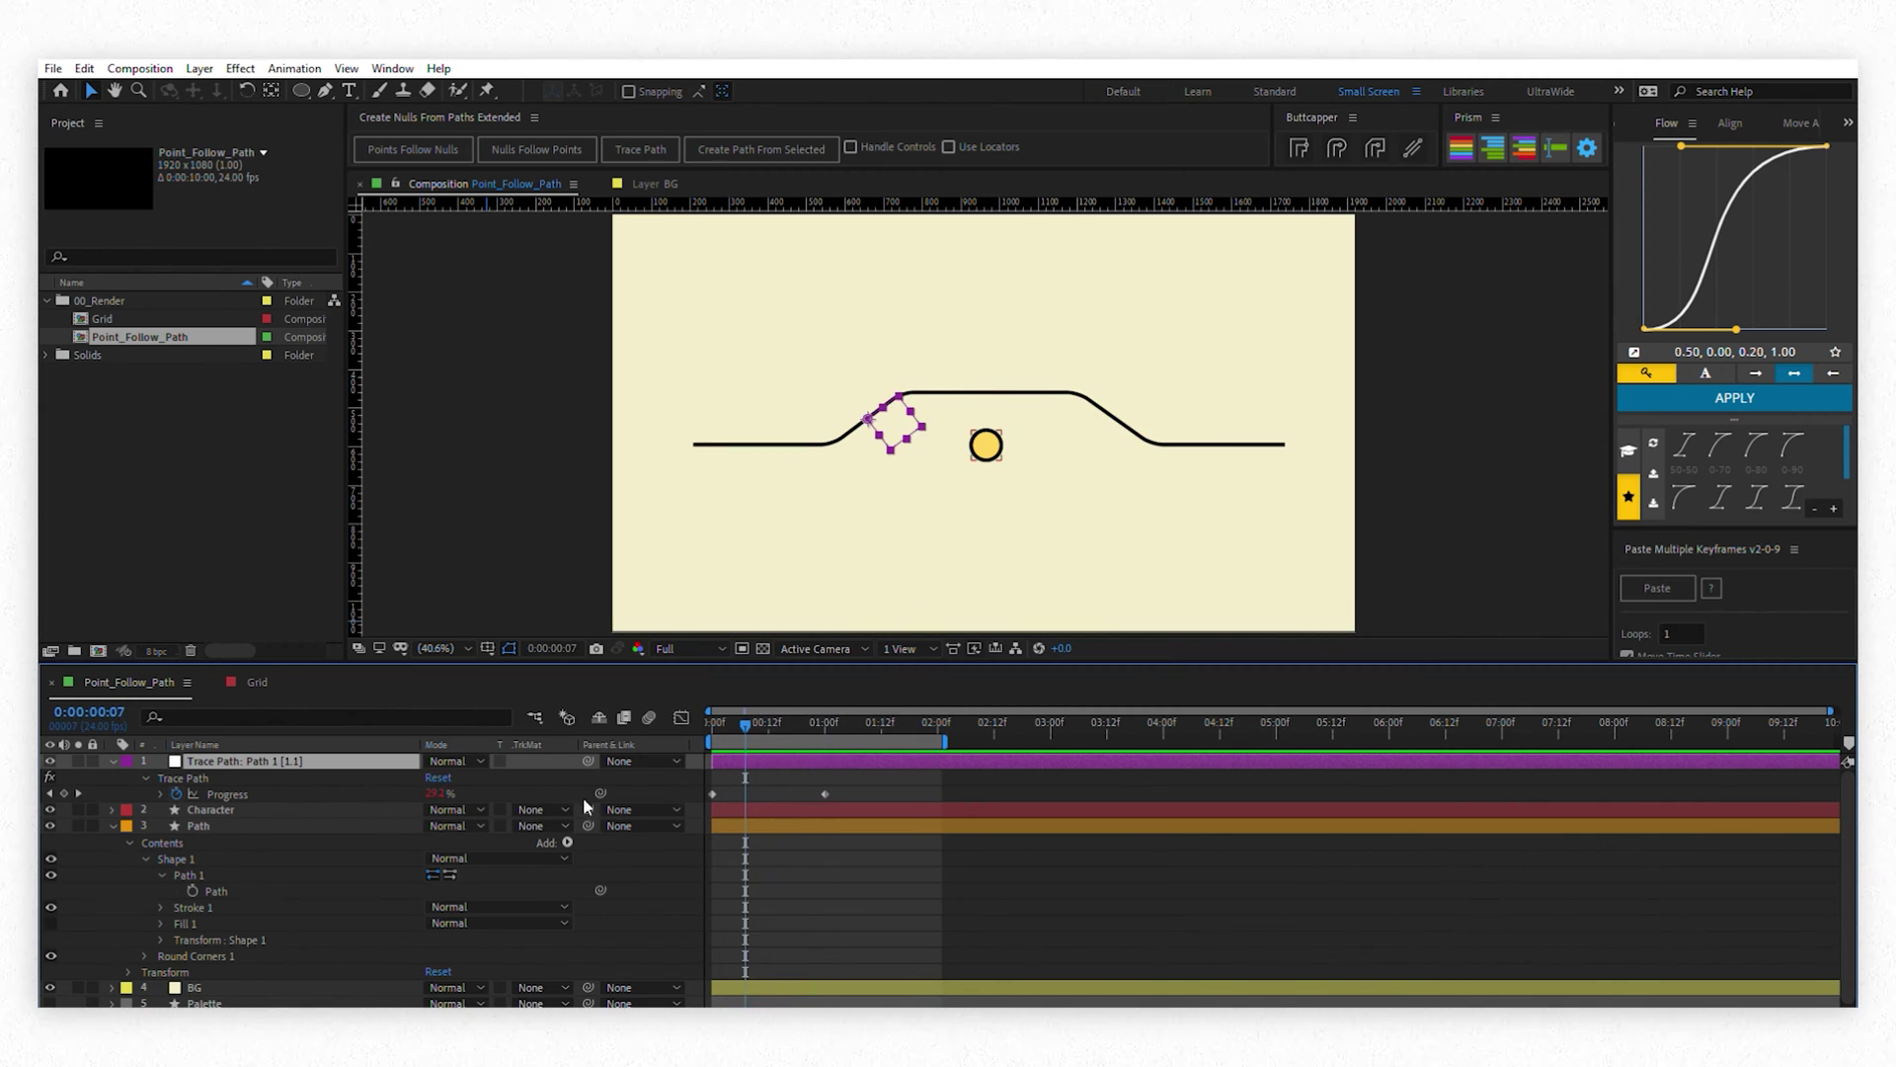
drag(390, 753, 393, 754)
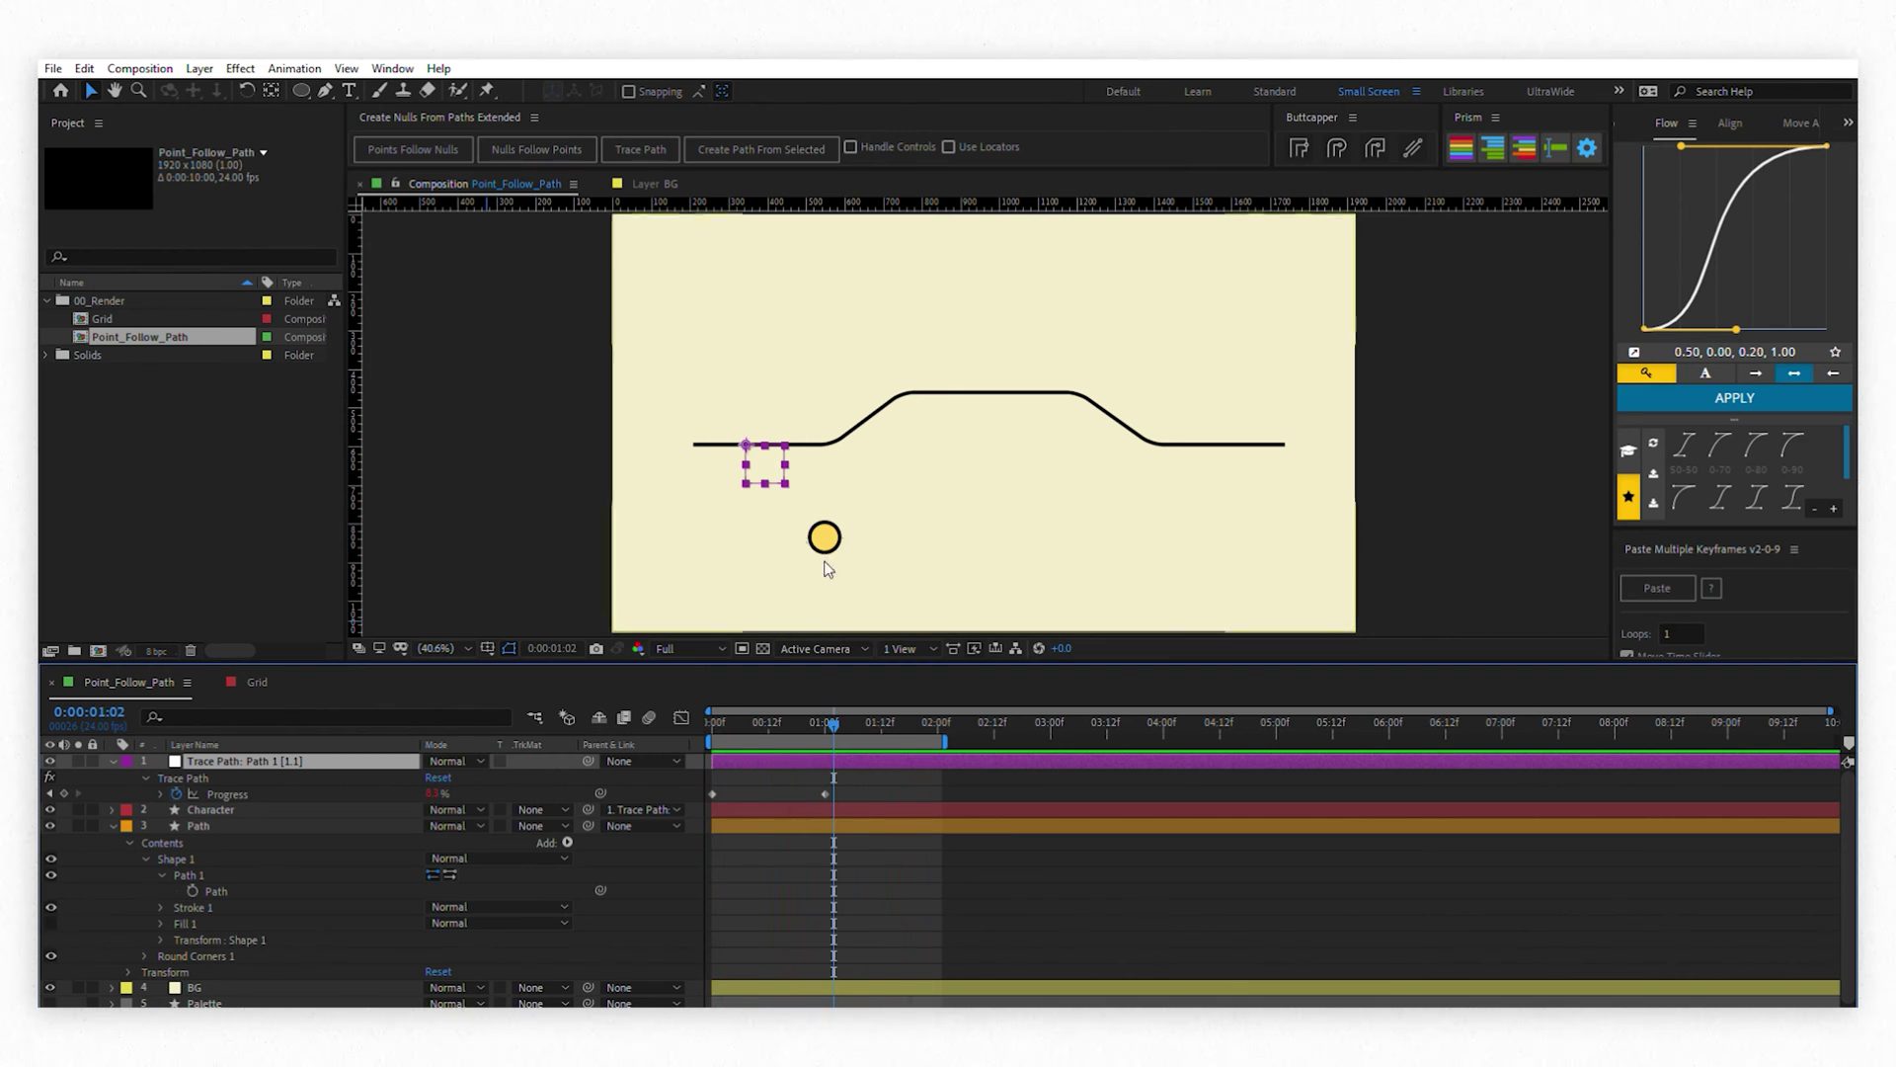
drag(825, 526, 781, 494)
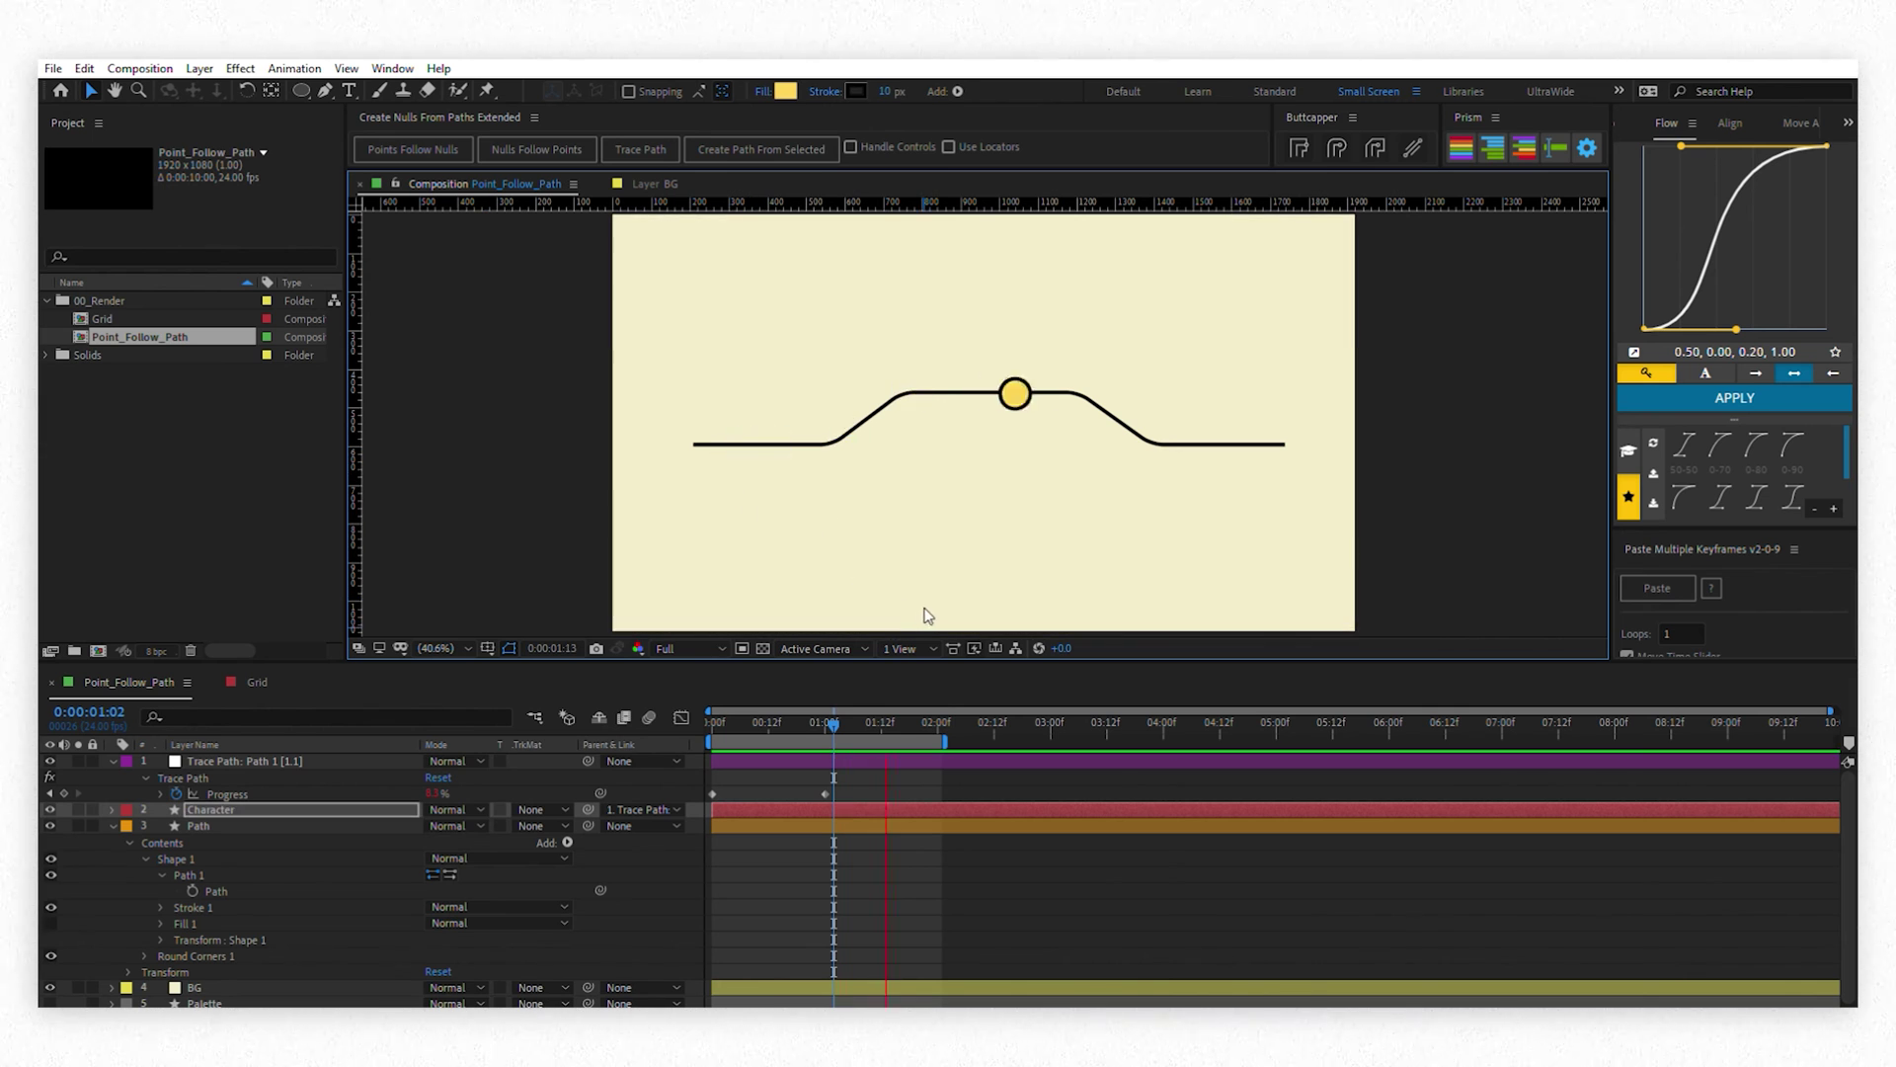
Stop the preview and delete the selected Trace Path Progress keyframes
key(space)
click(913, 871)
drag(860, 793, 755, 786)
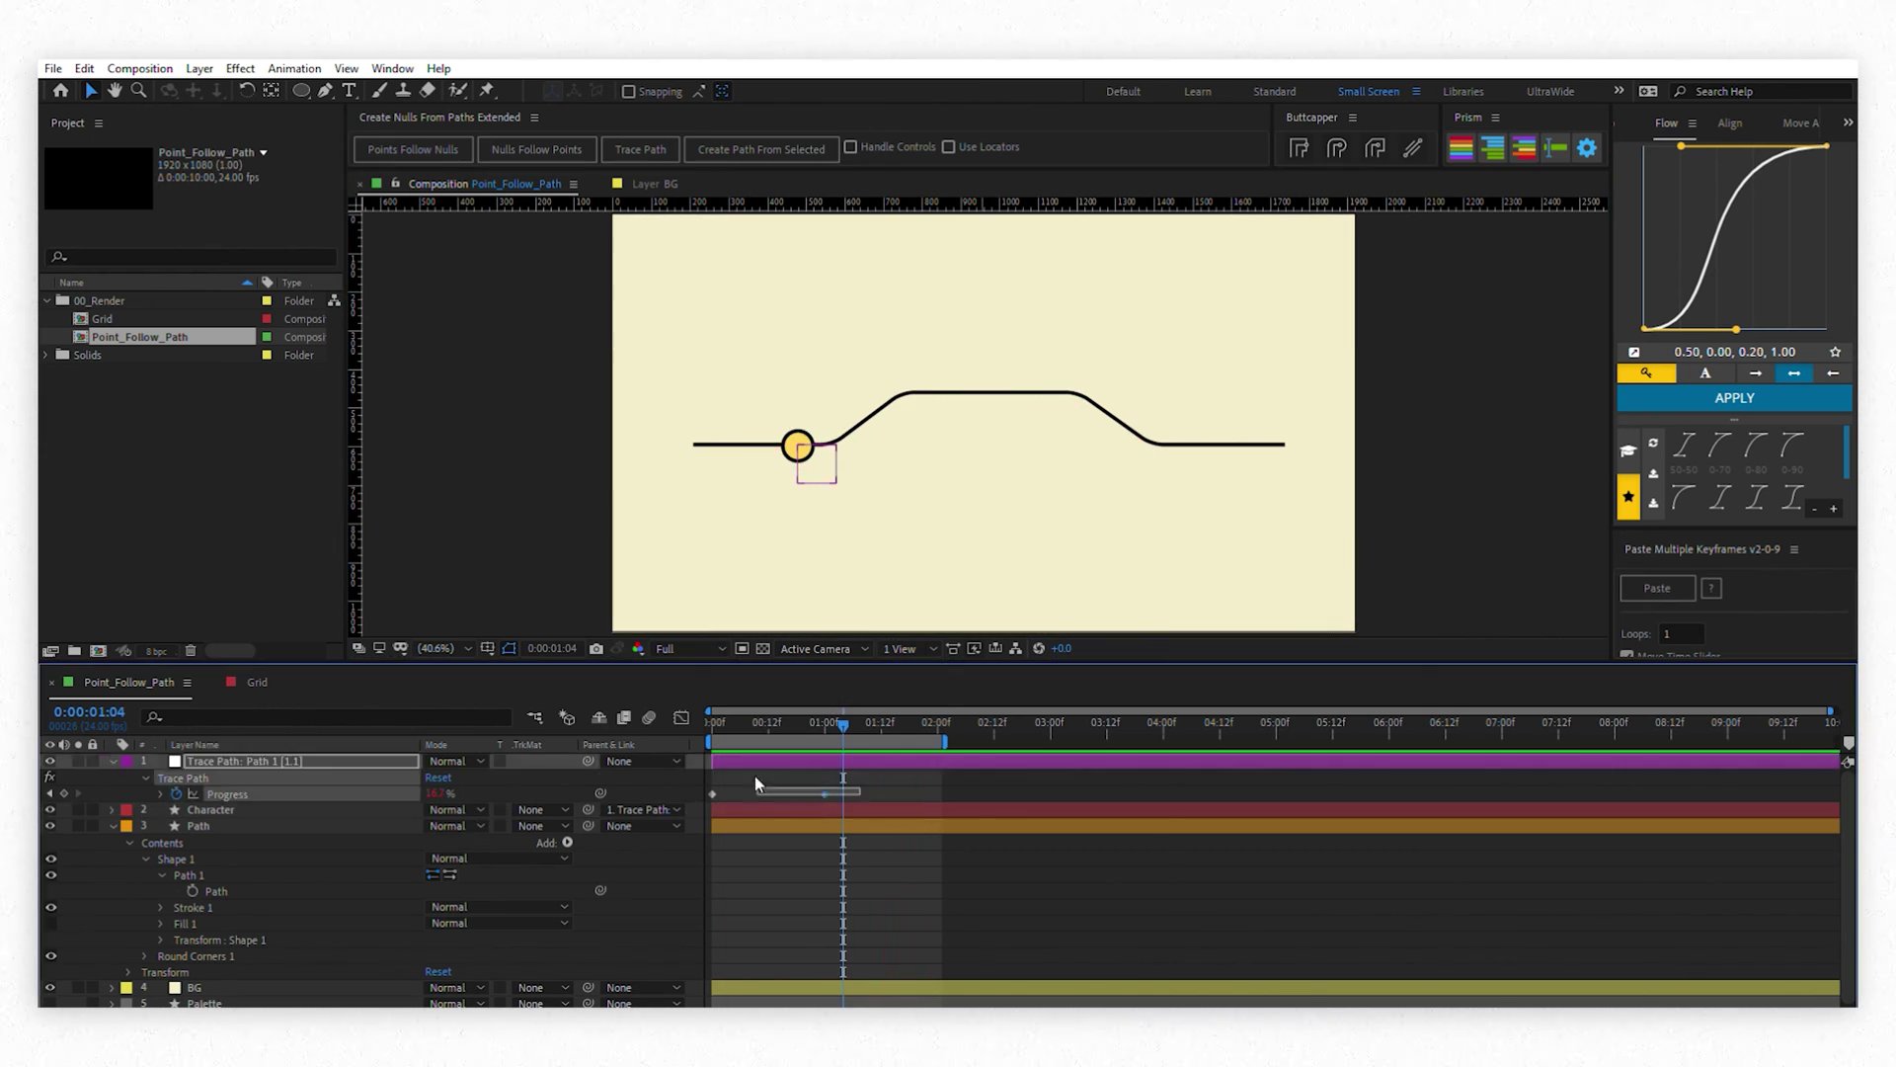
key(Delete)
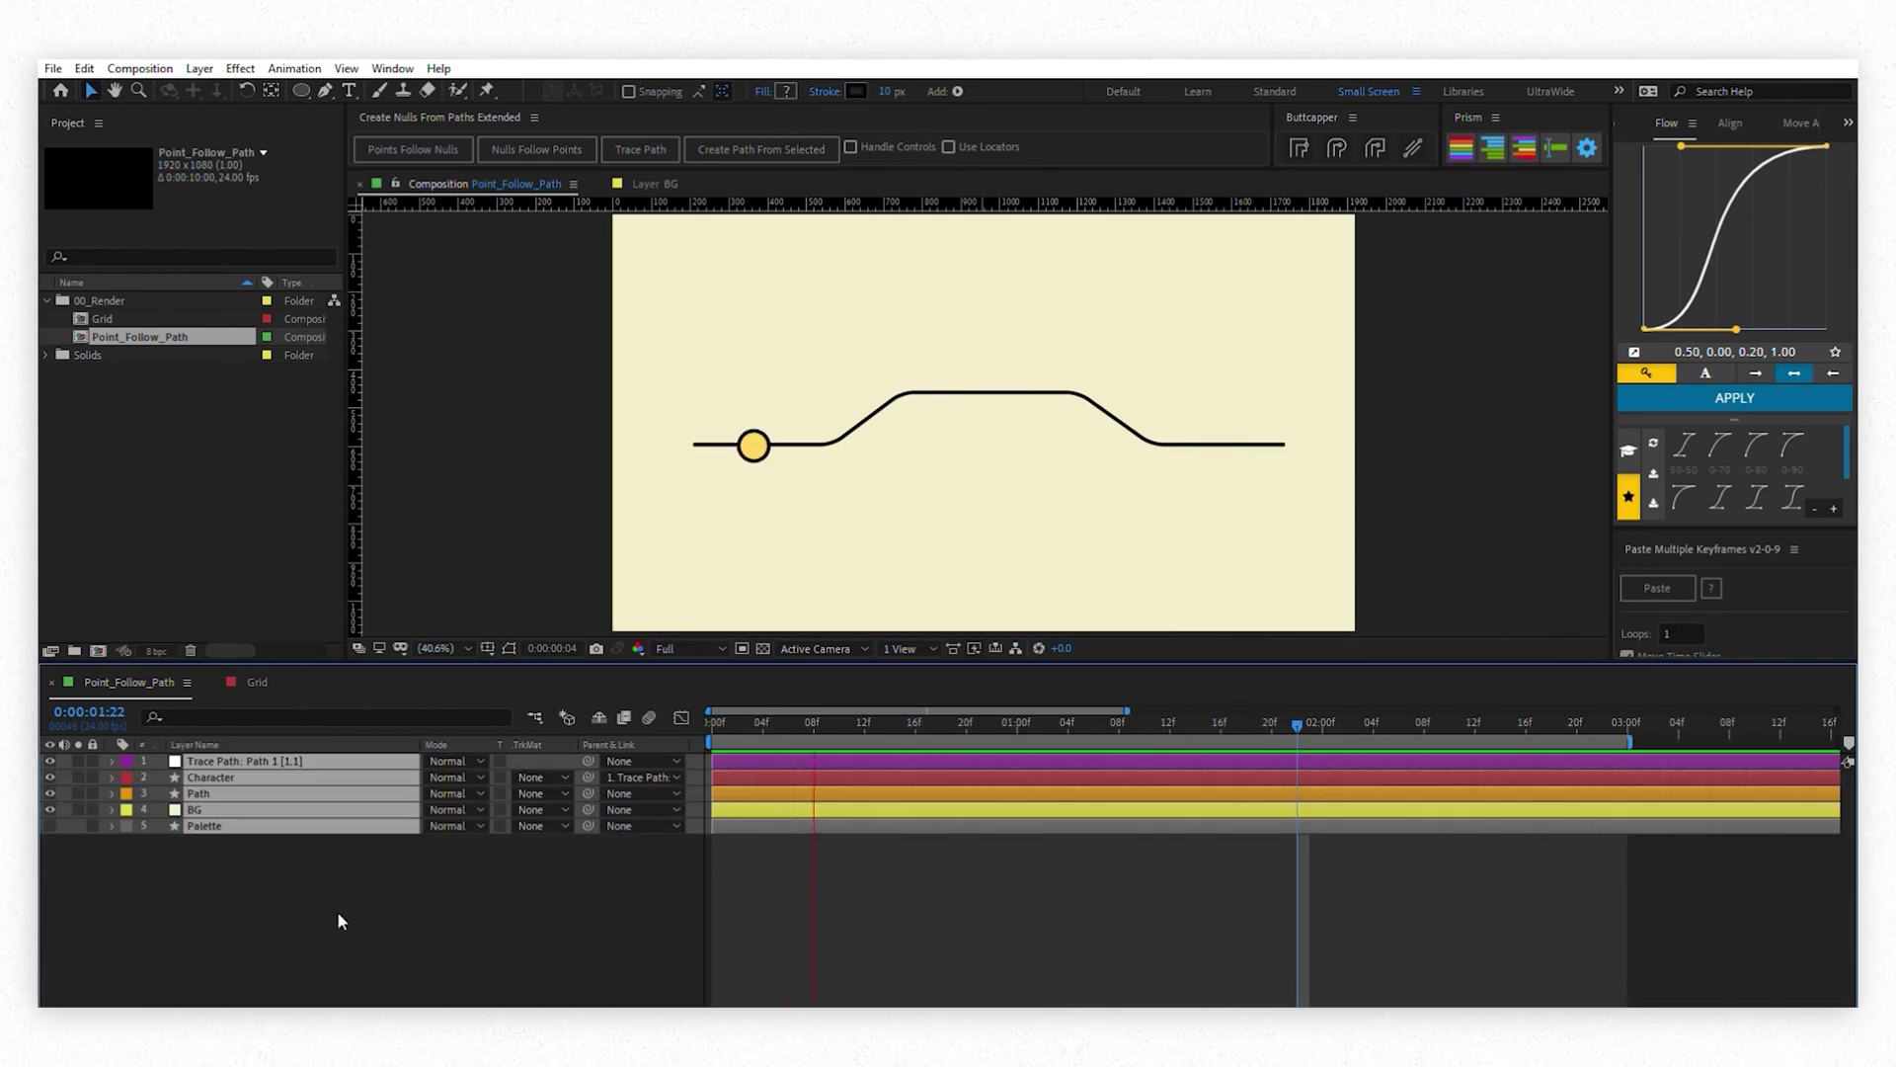
click(347, 898)
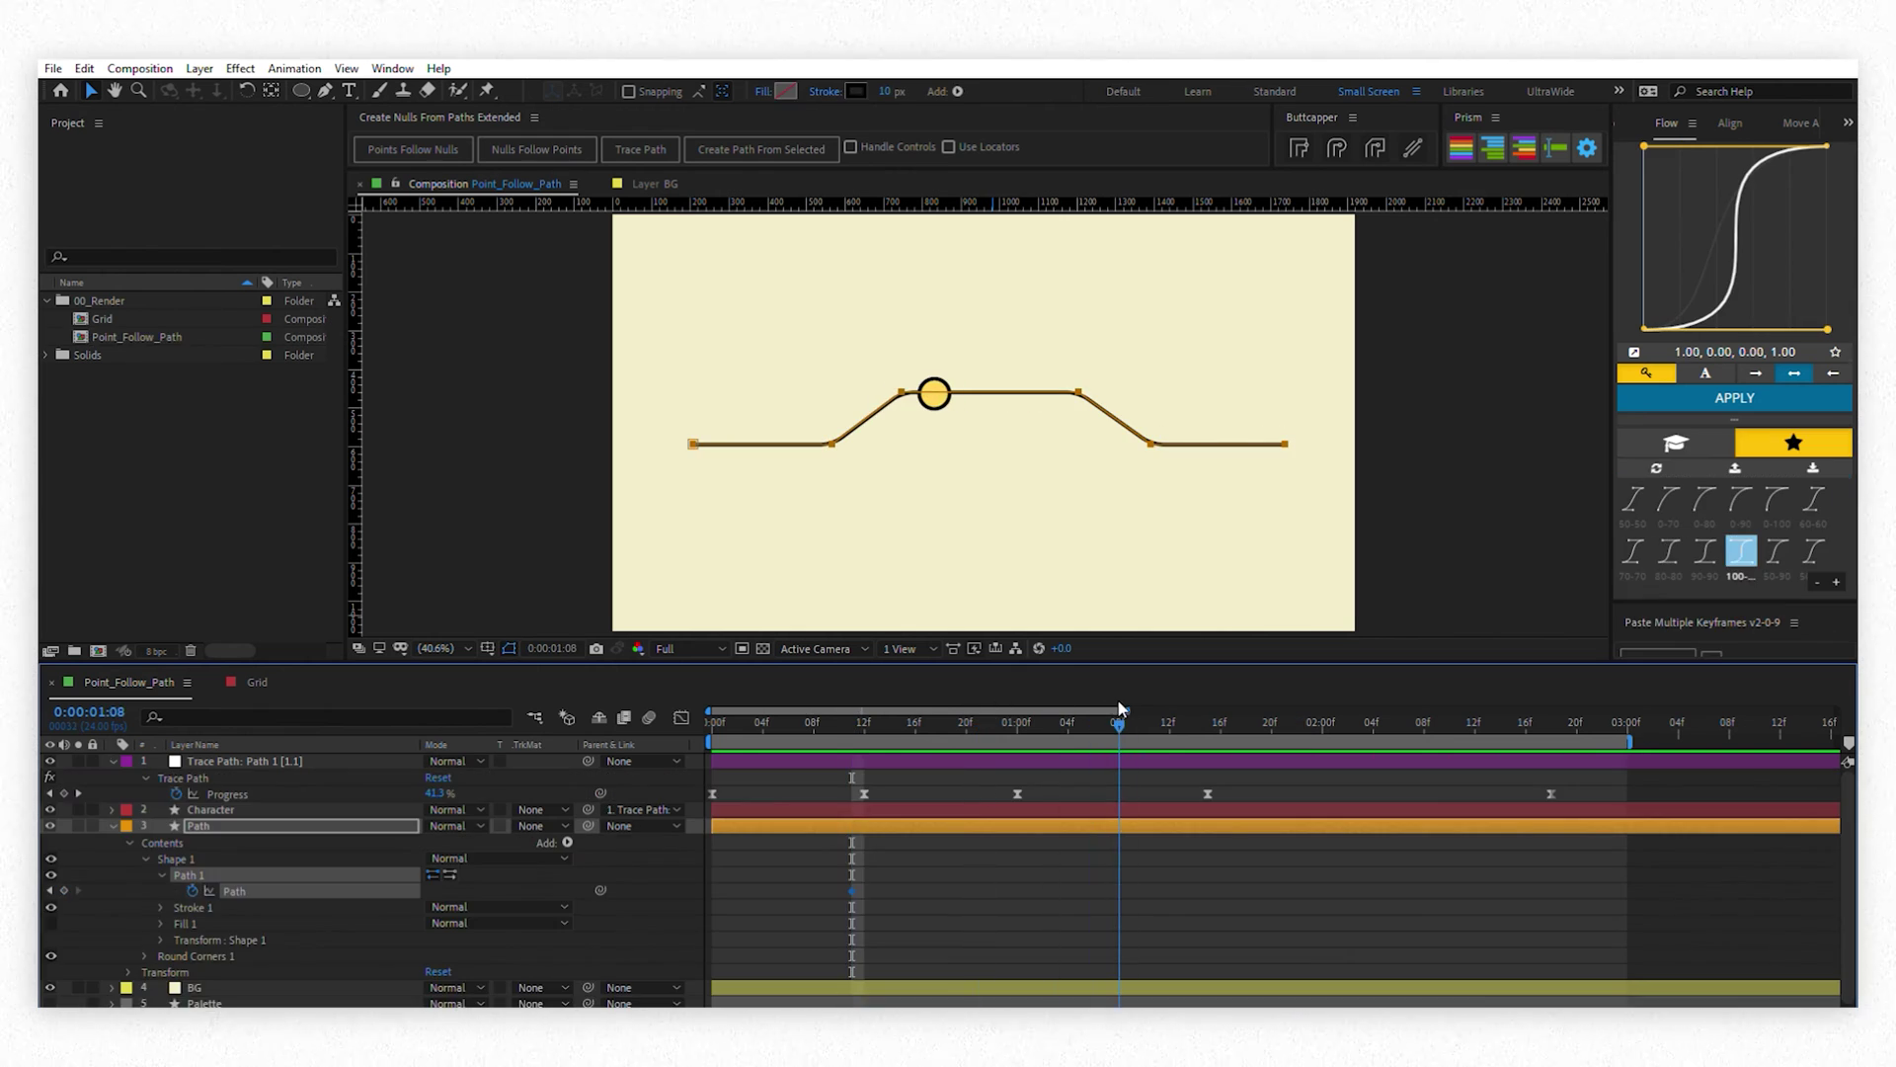
Raise the line's peak vertex into a sharp point and ease the Path keyframes with Flow
drag(1129, 374, 1032, 425)
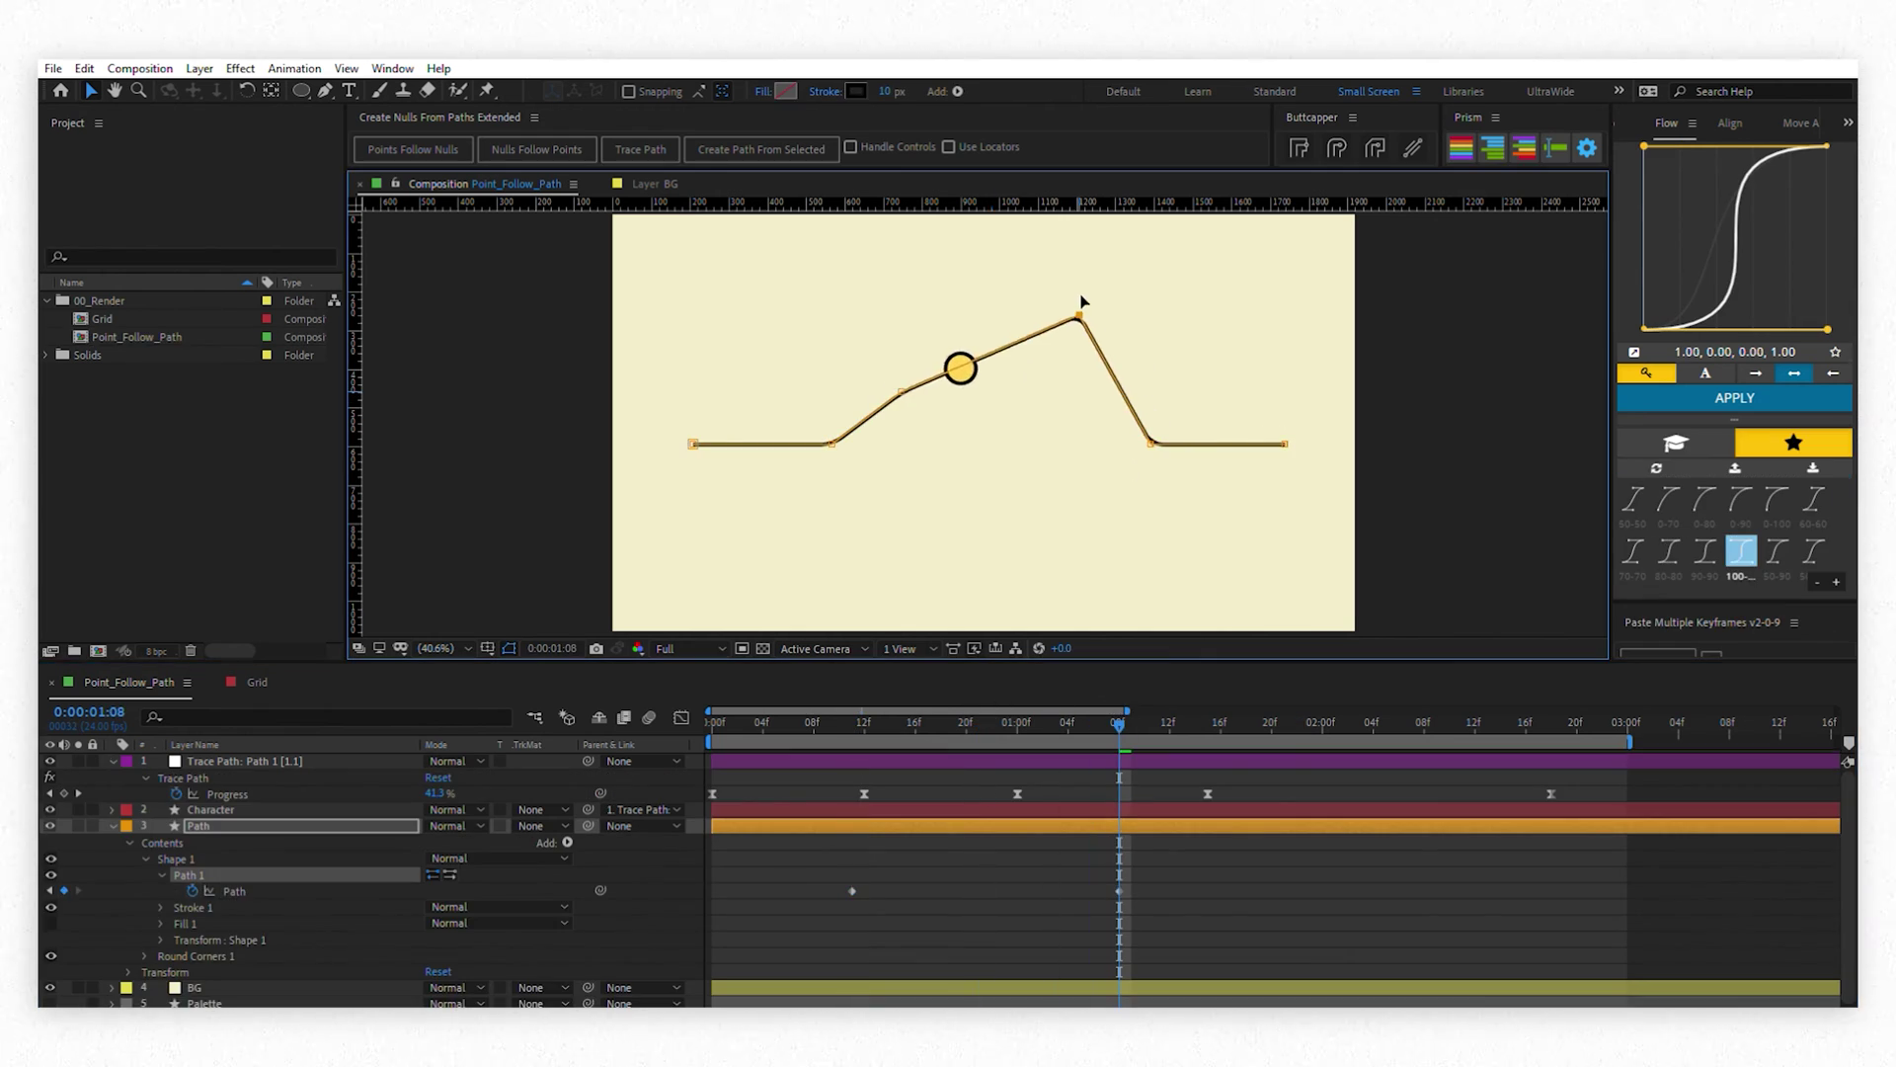
drag(1081, 297, 1080, 299)
drag(906, 380, 909, 391)
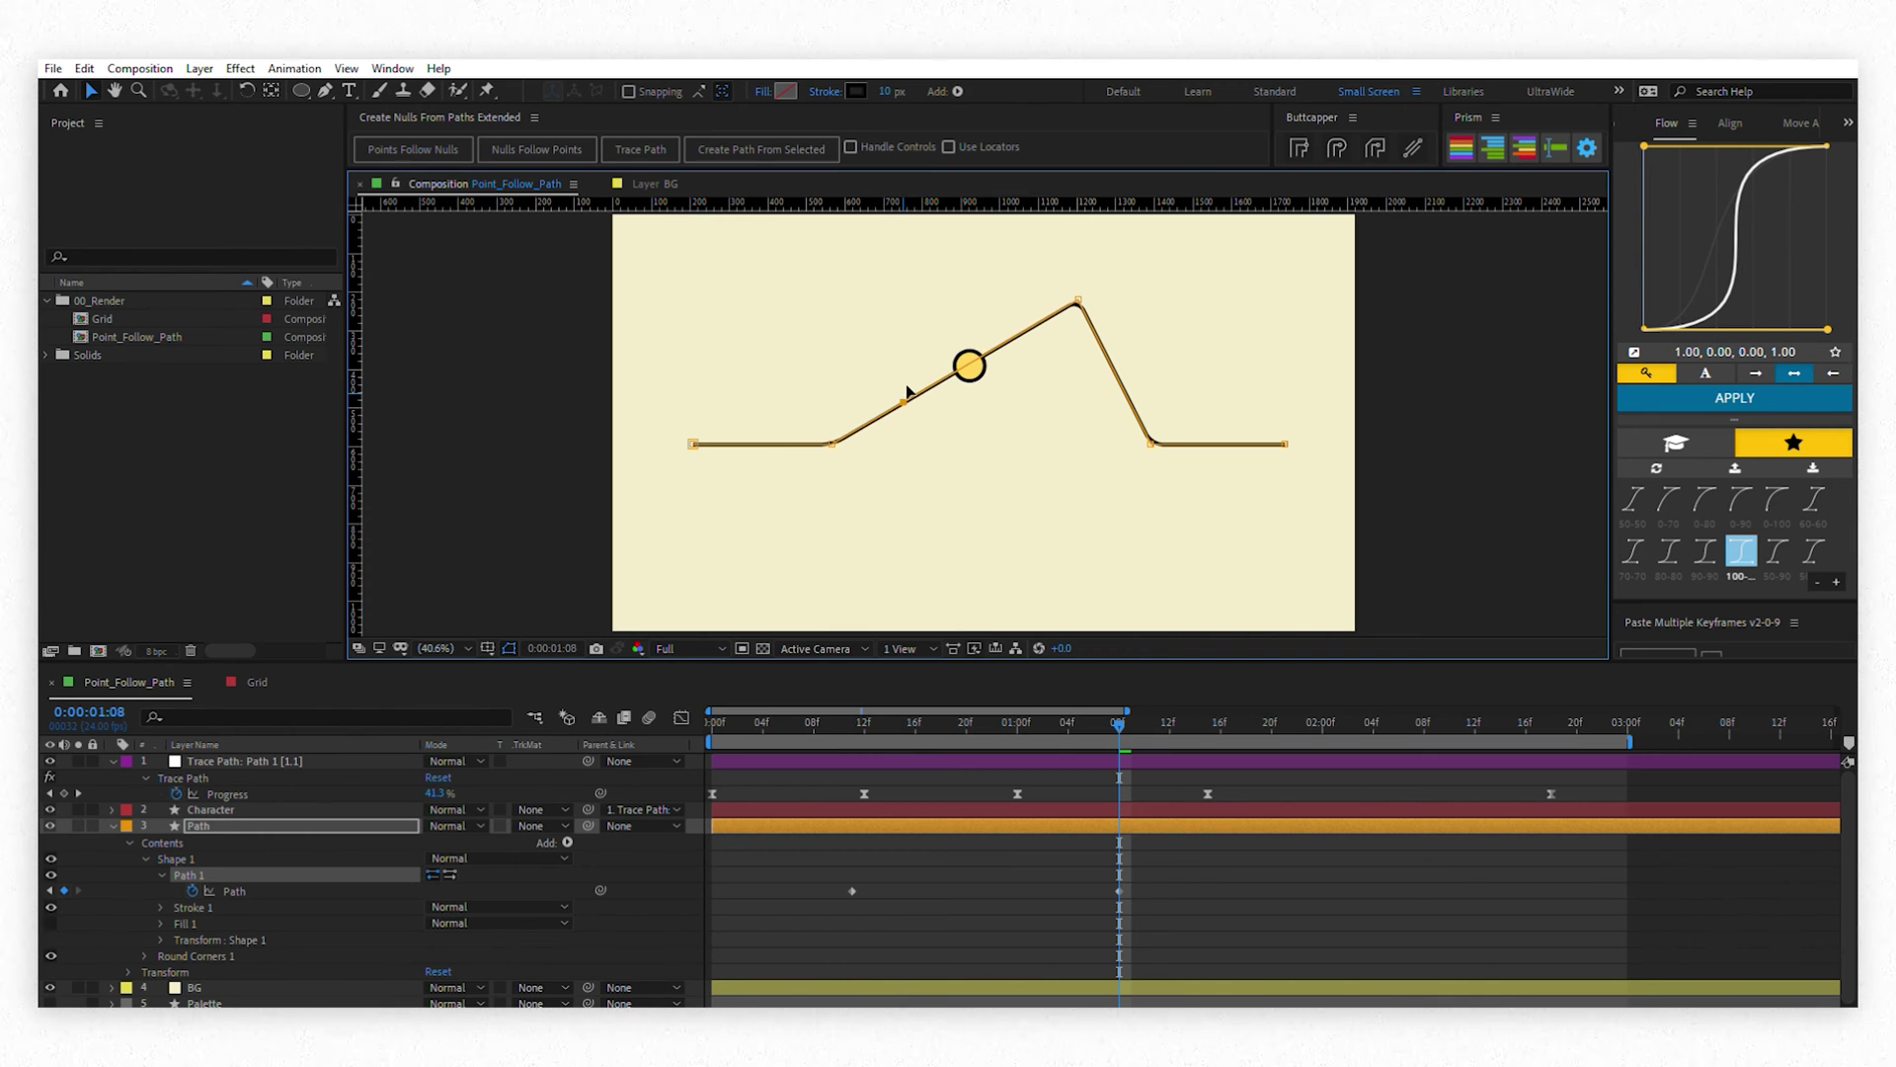
drag(1218, 851, 709, 901)
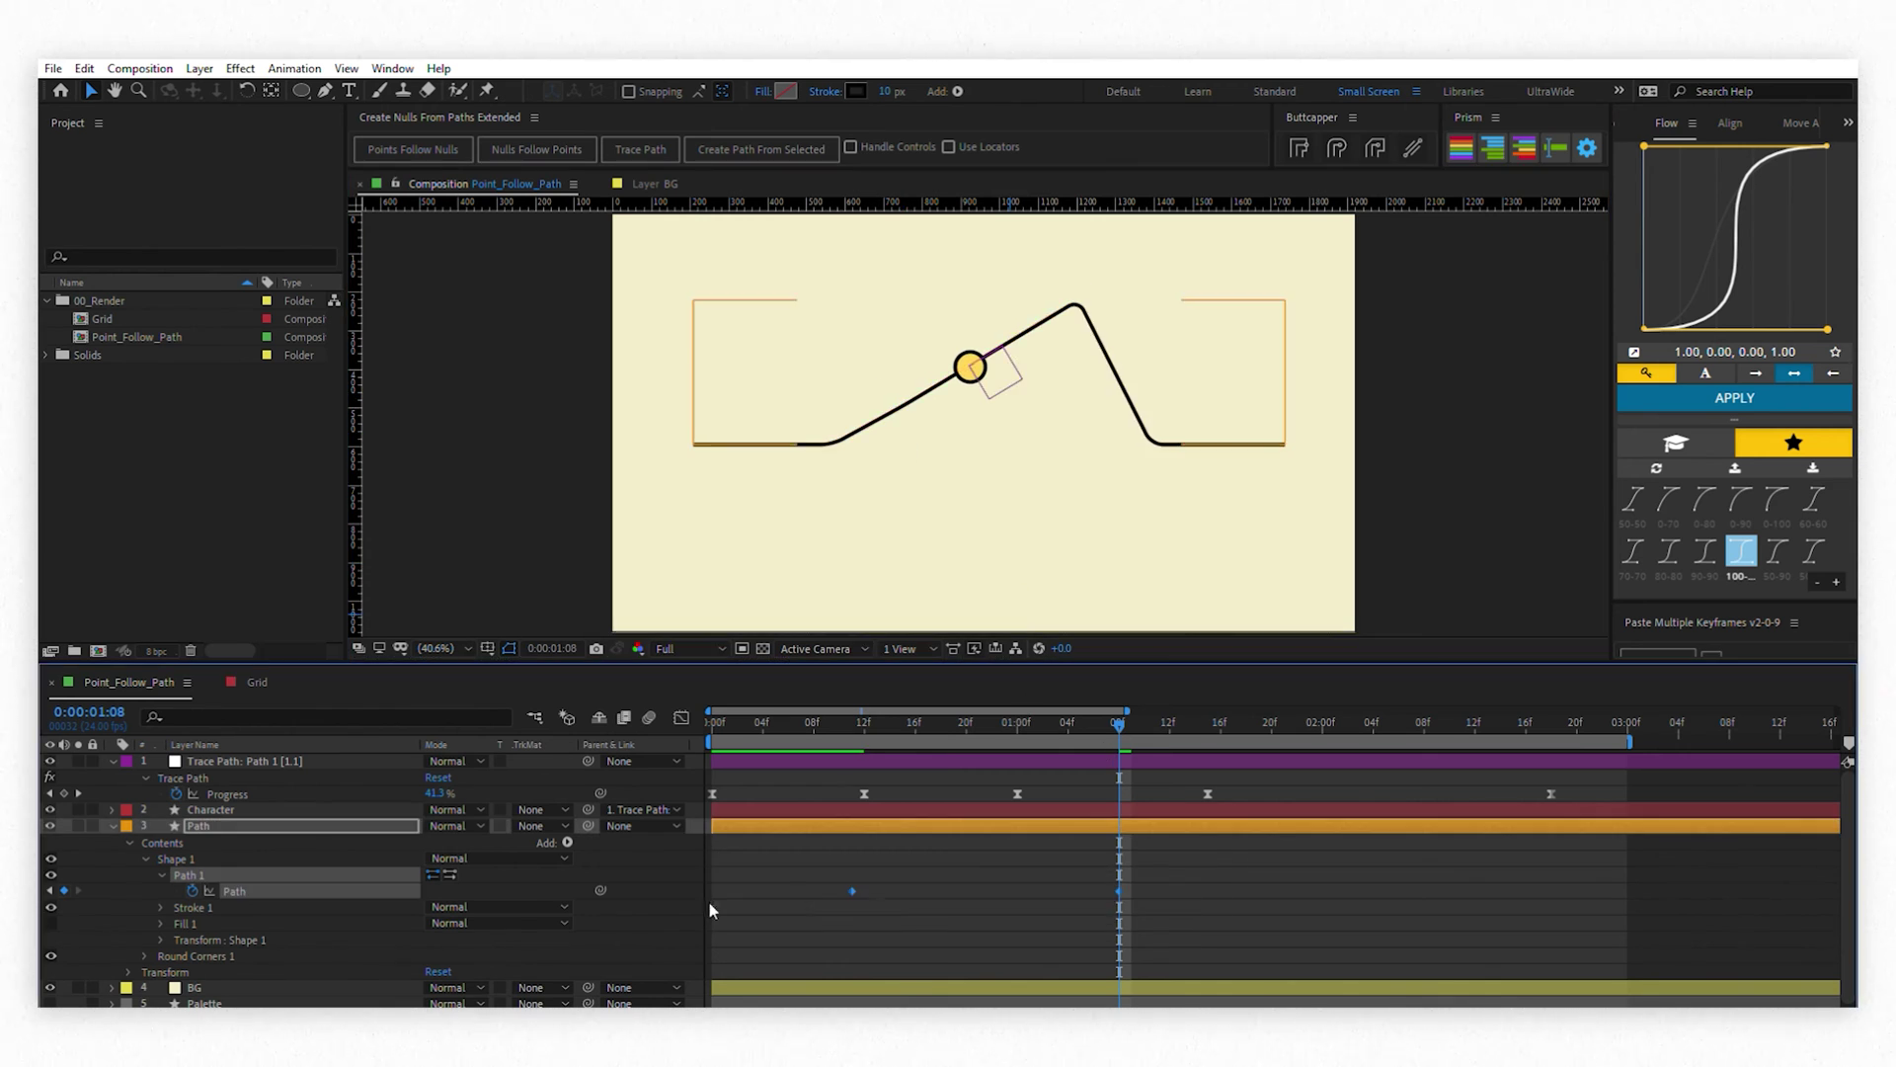
click(1718, 395)
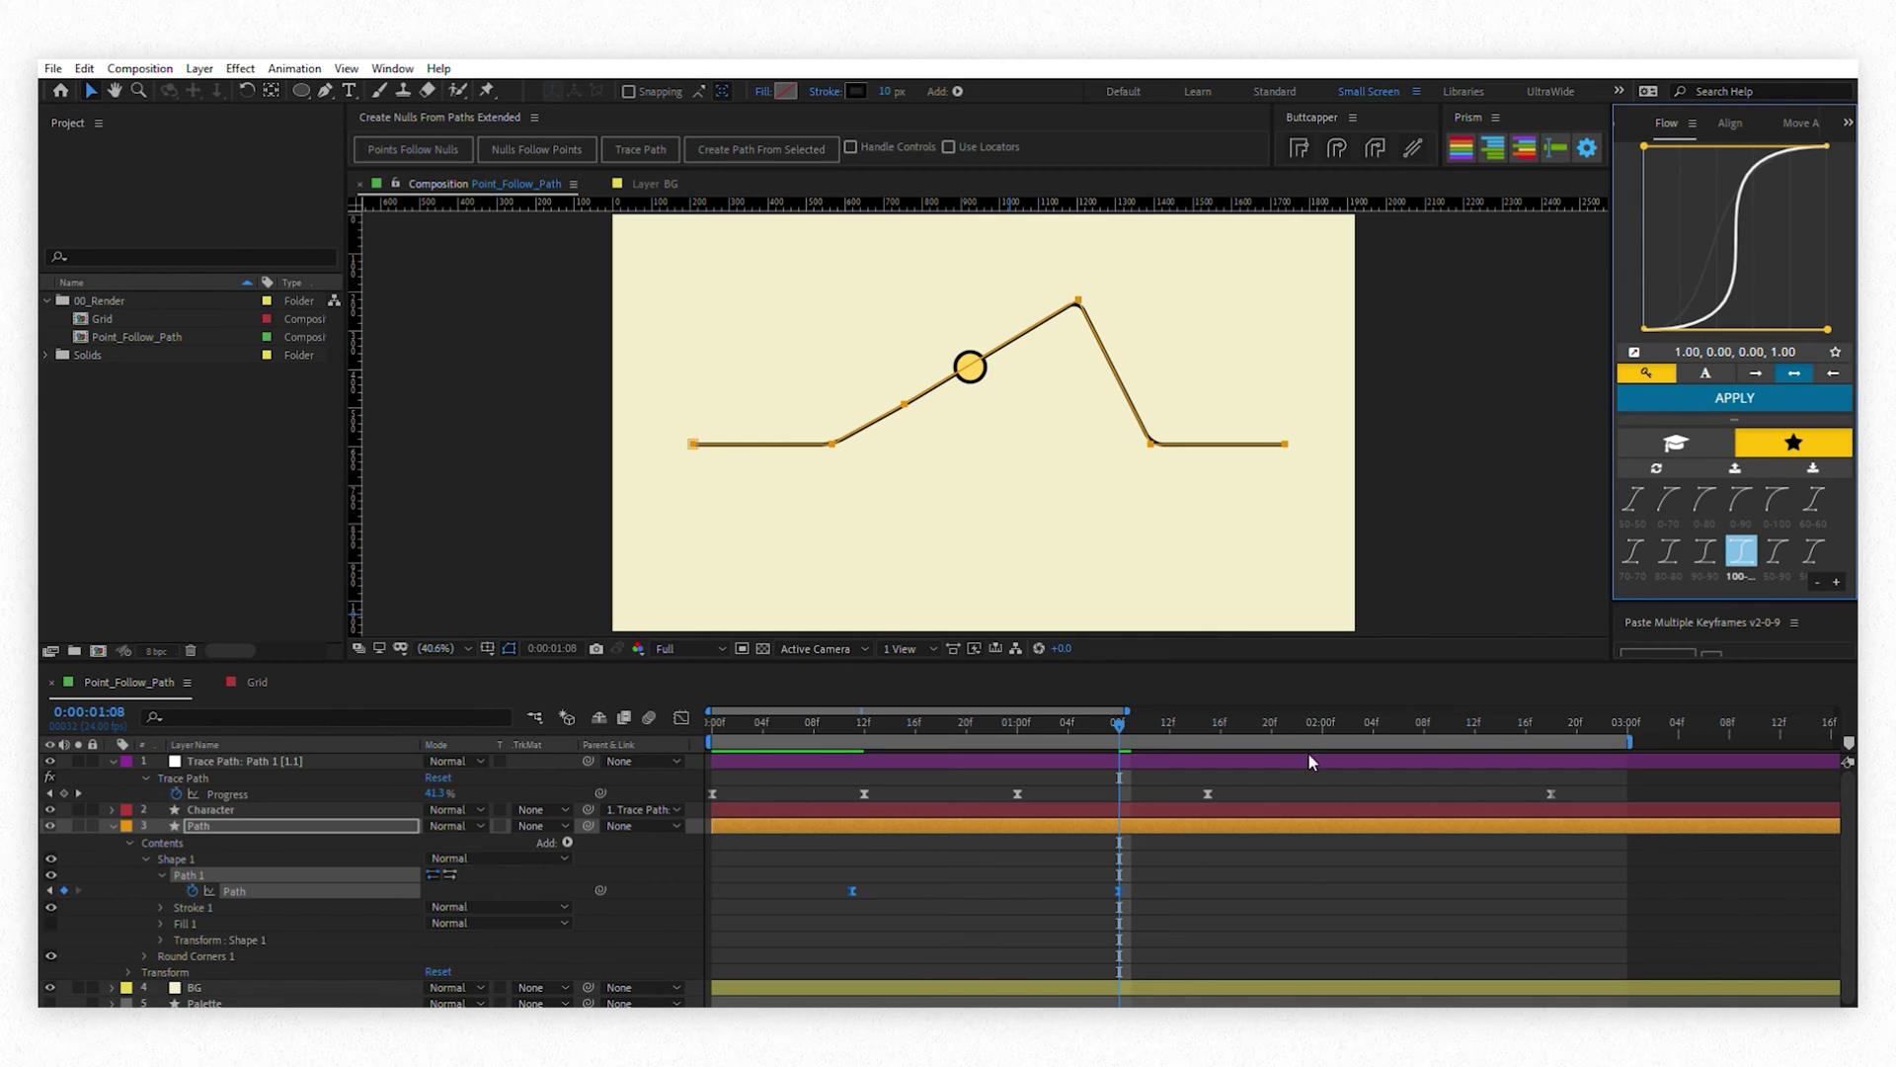
click(1318, 932)
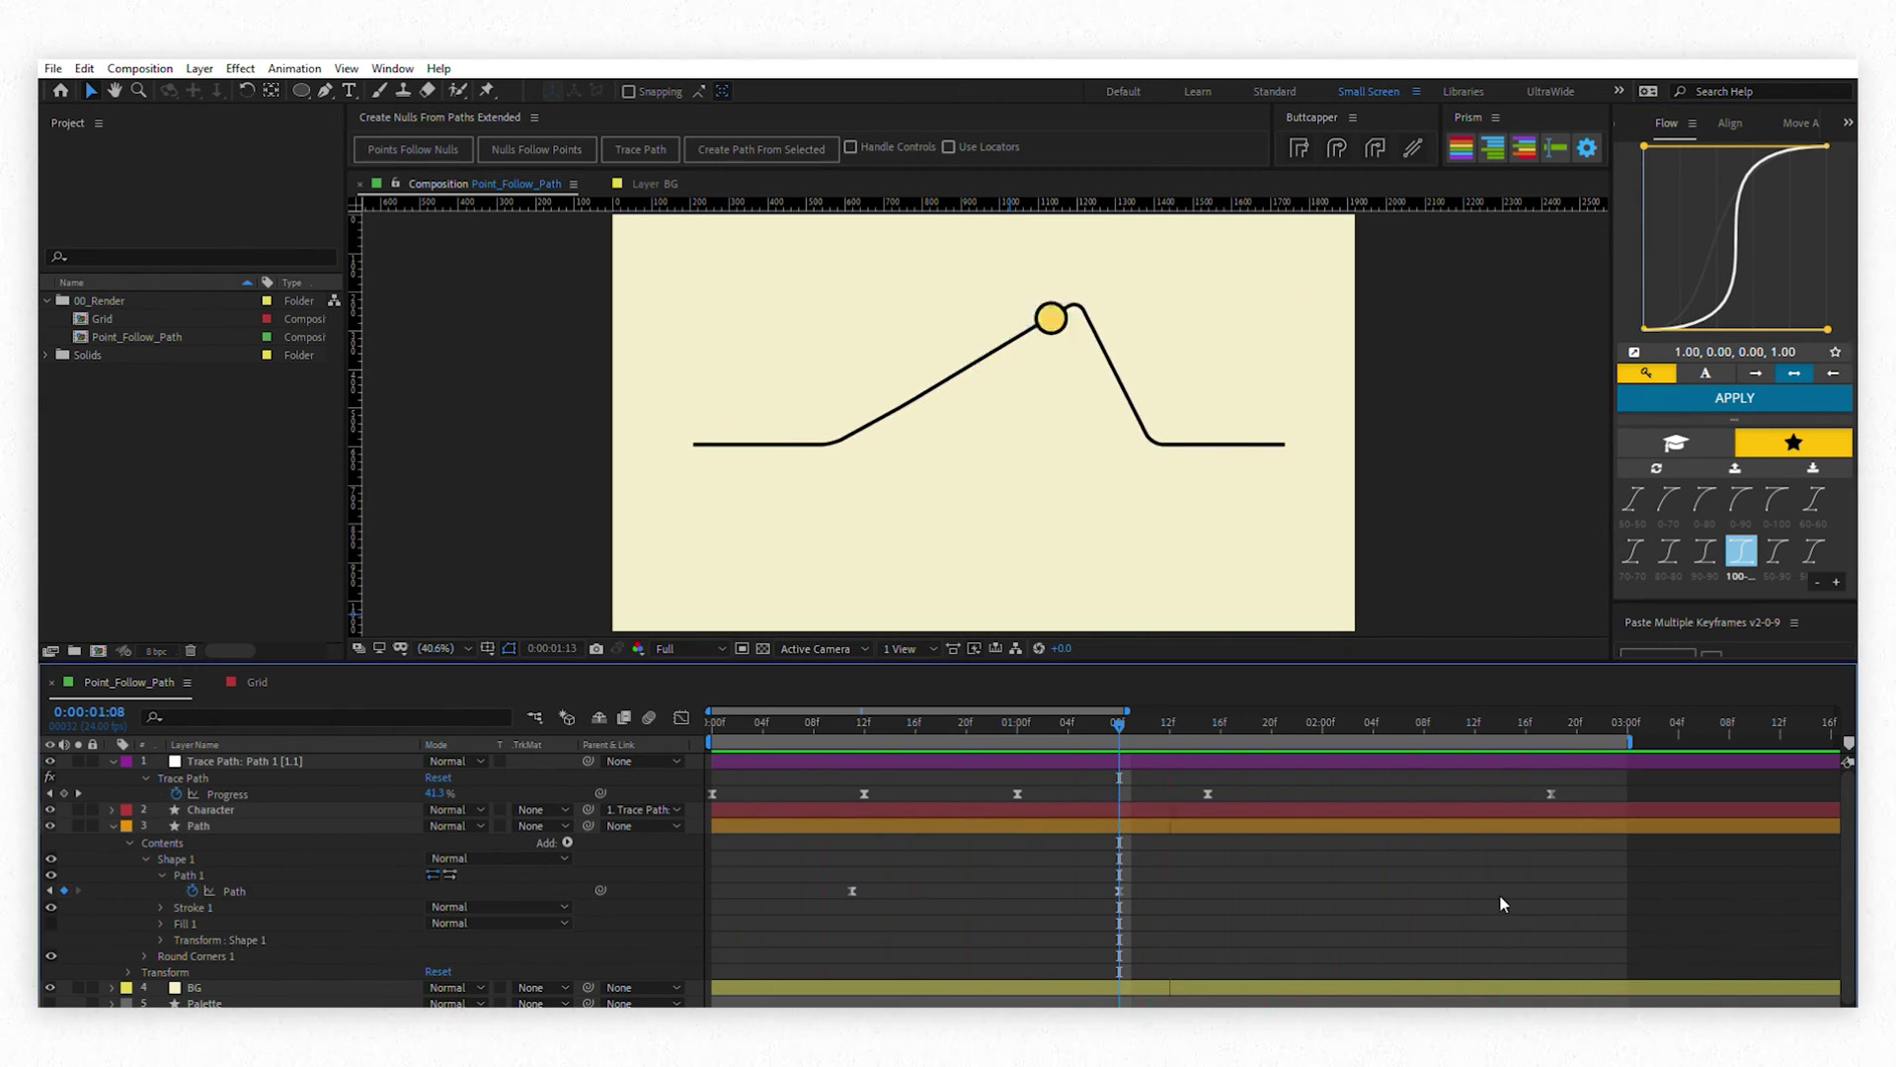
key(space)
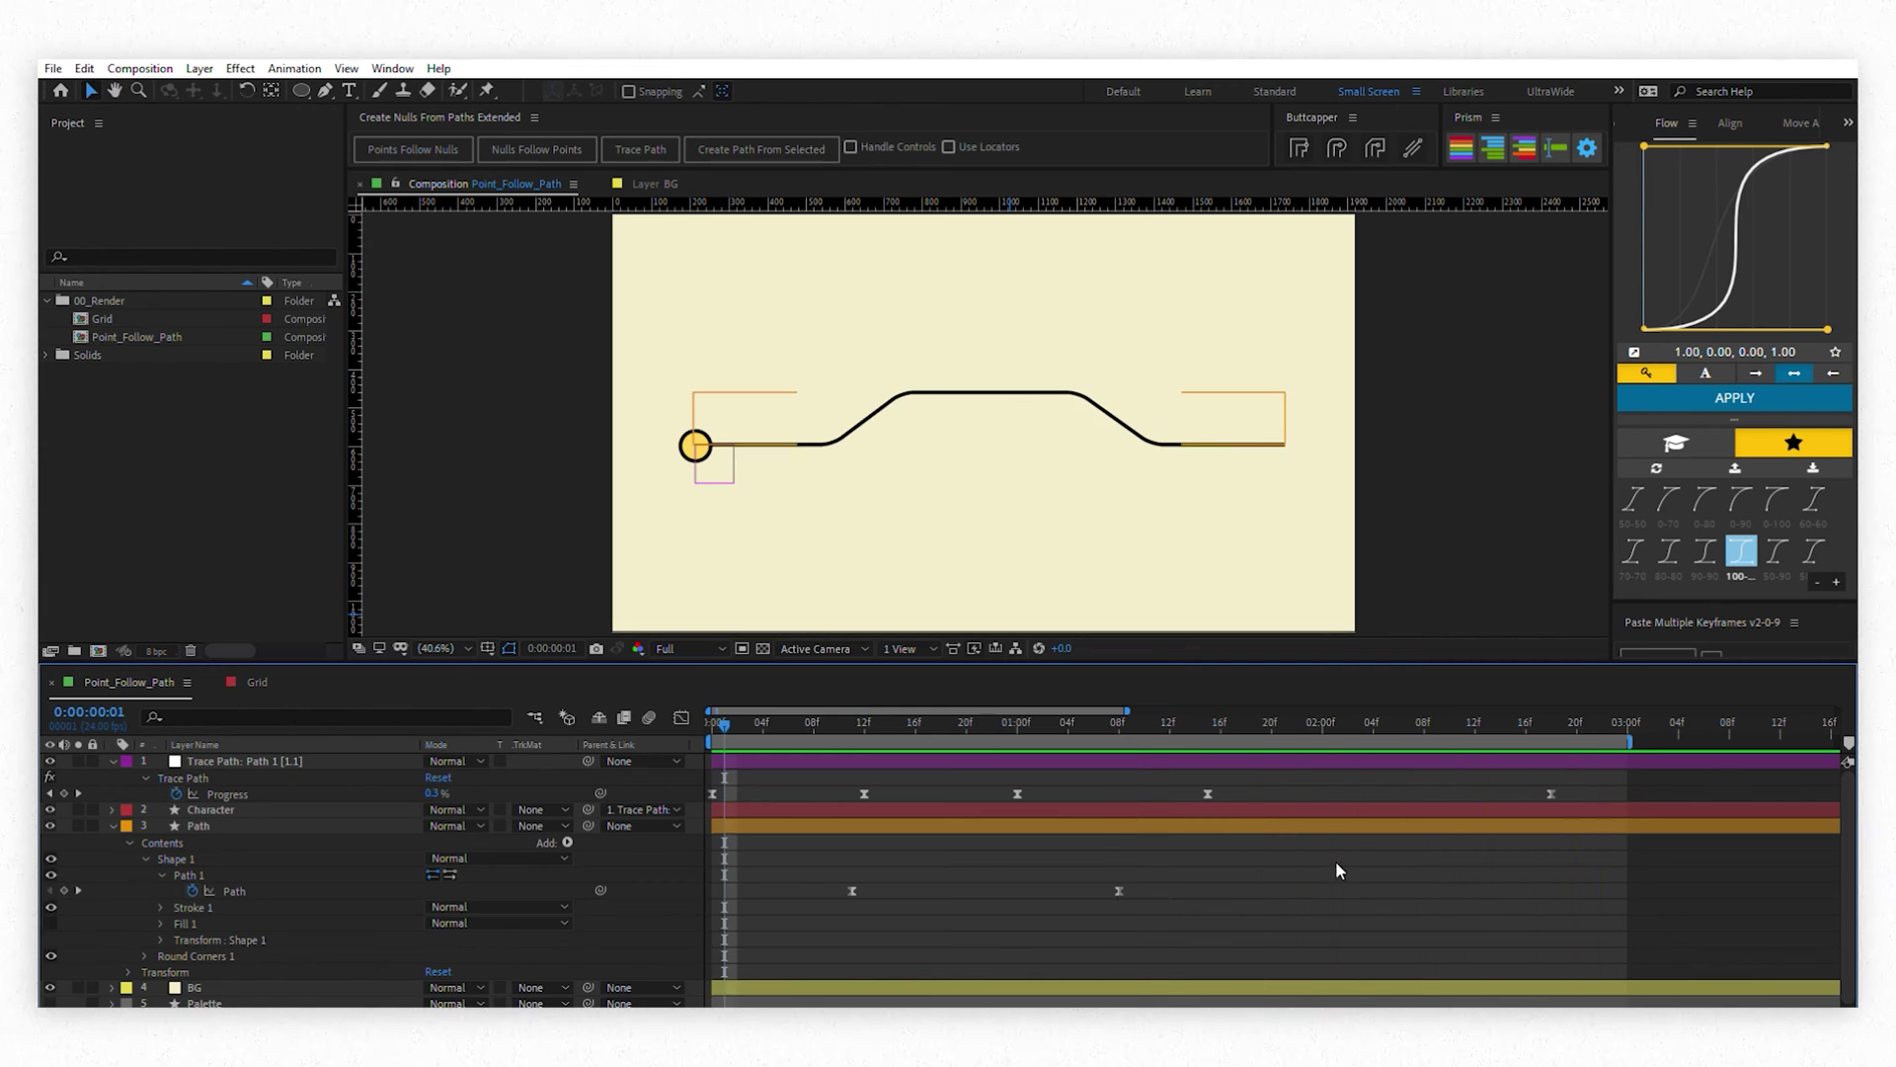
drag(868, 710, 1109, 788)
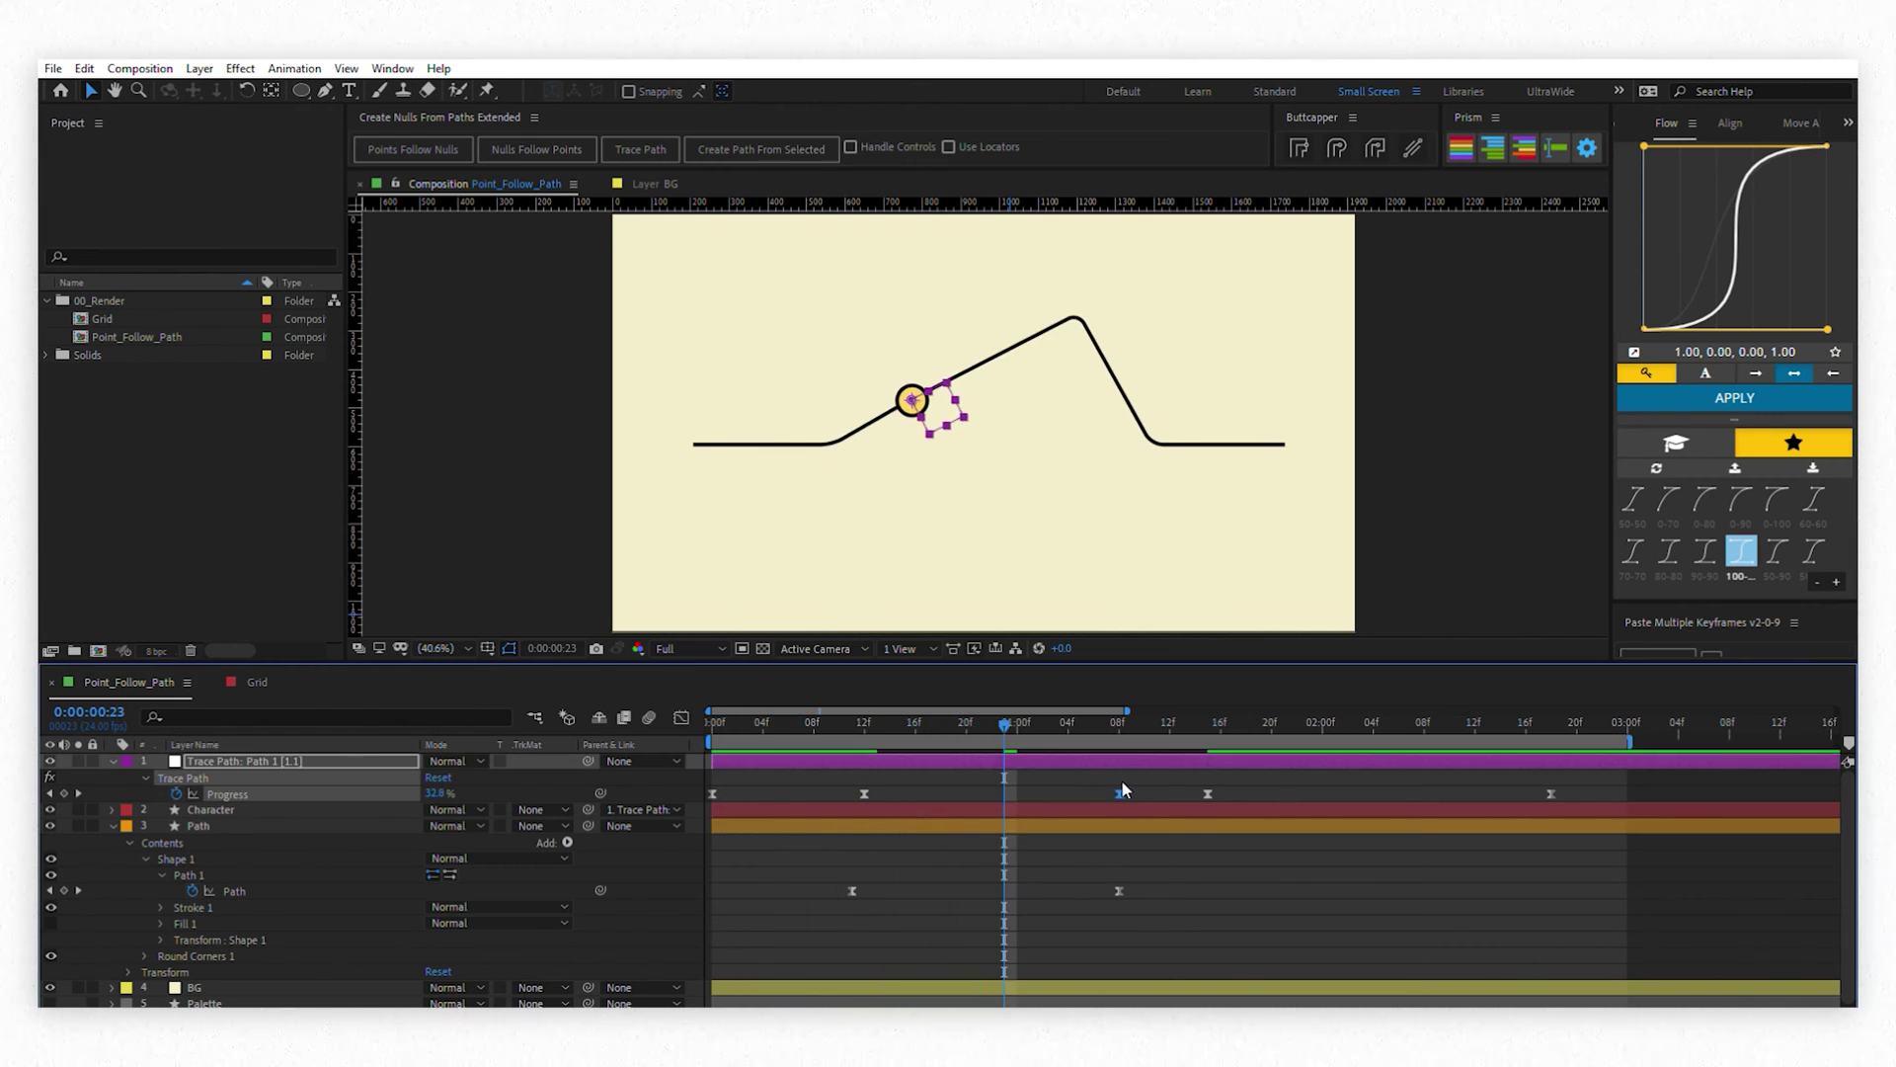
click(1542, 774)
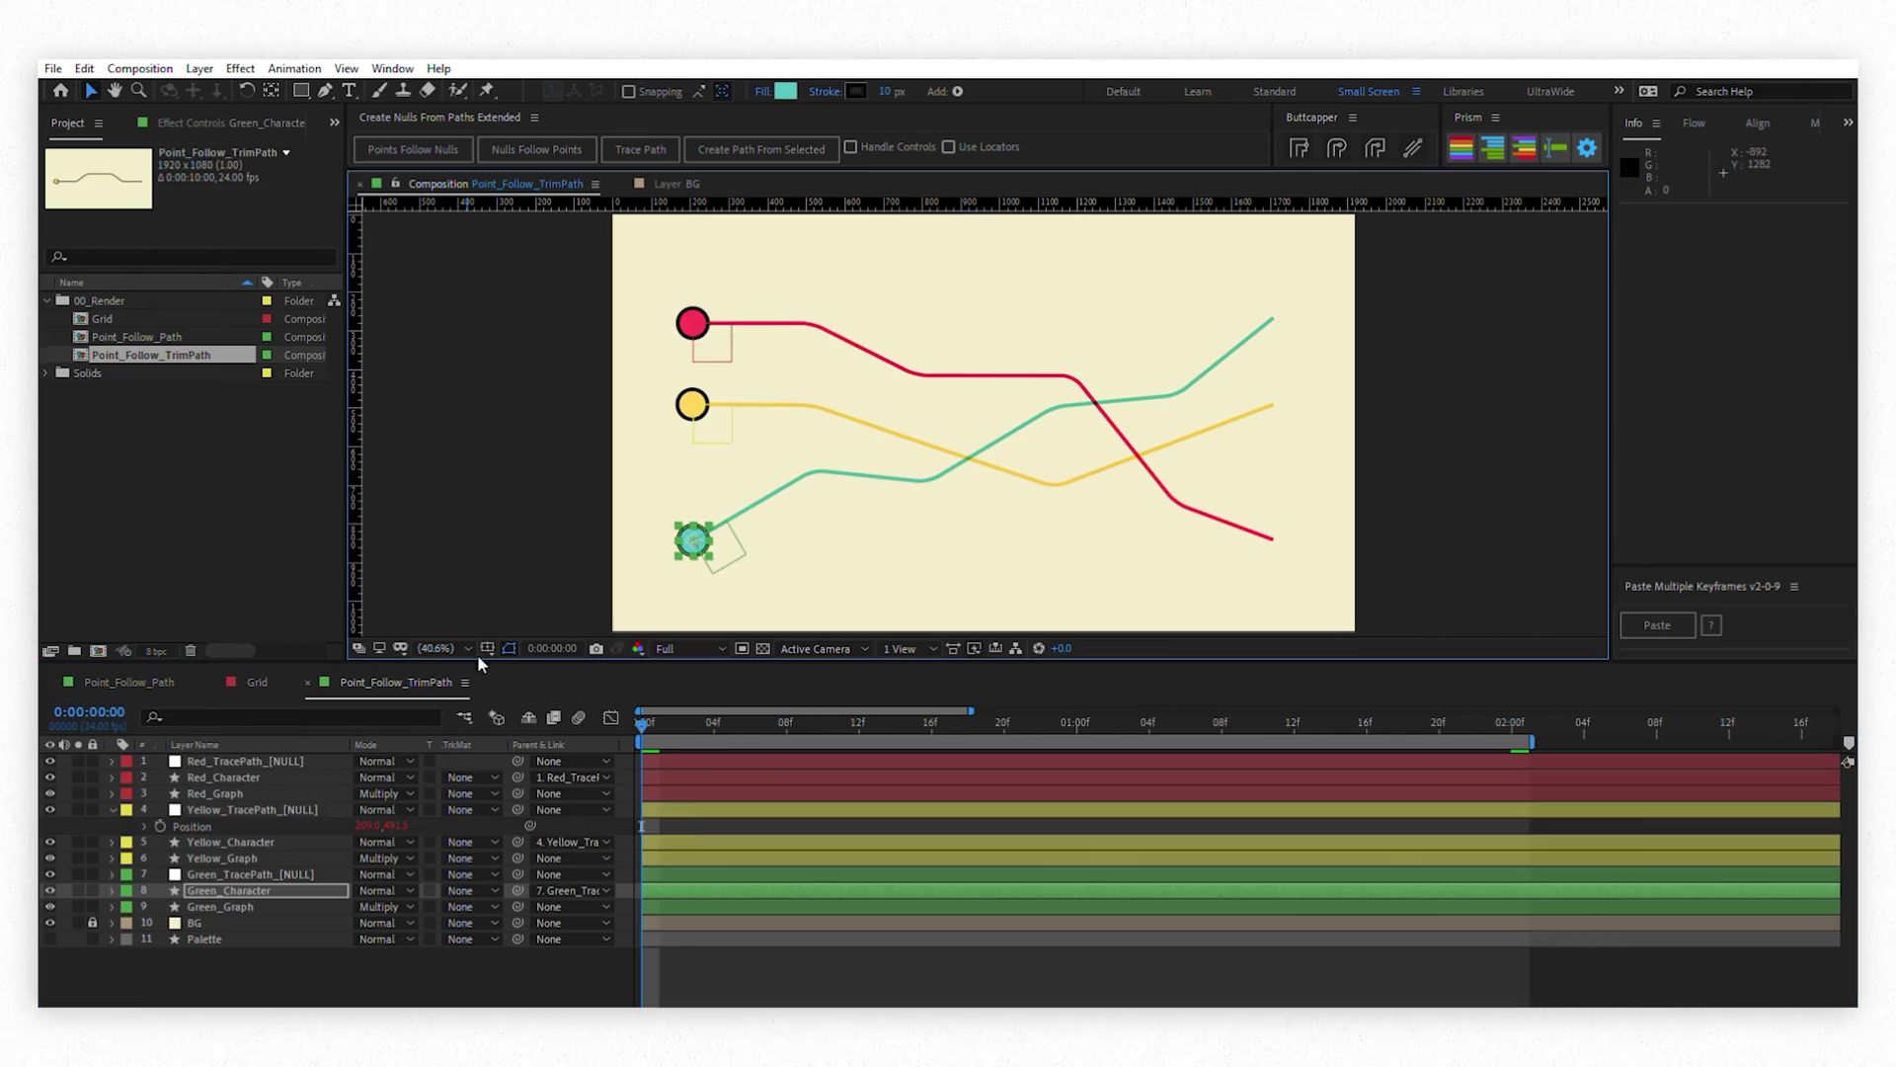
Preview the red, yellow and green dots travelling along their lines, stopping near the start
key(space)
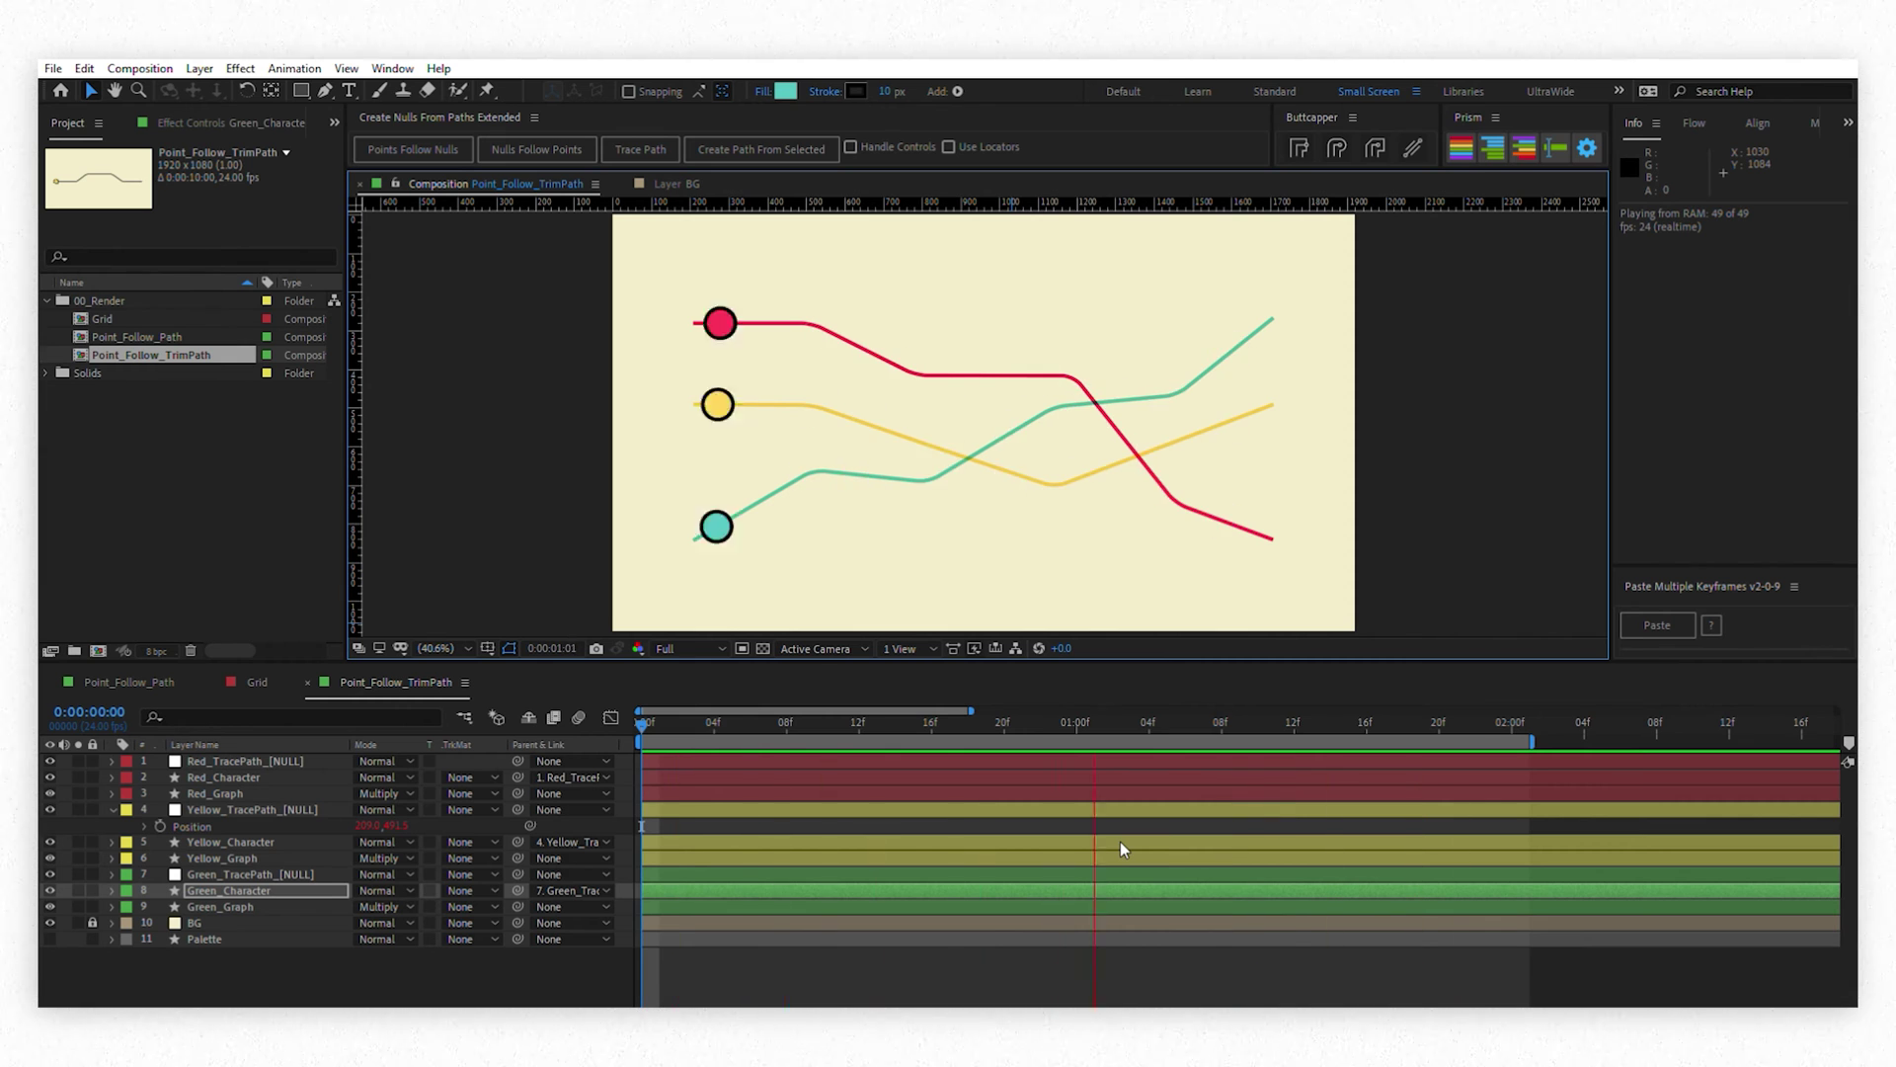
key(space)
key(Page_Down)
key(Page_Down)
key(Page_Down)
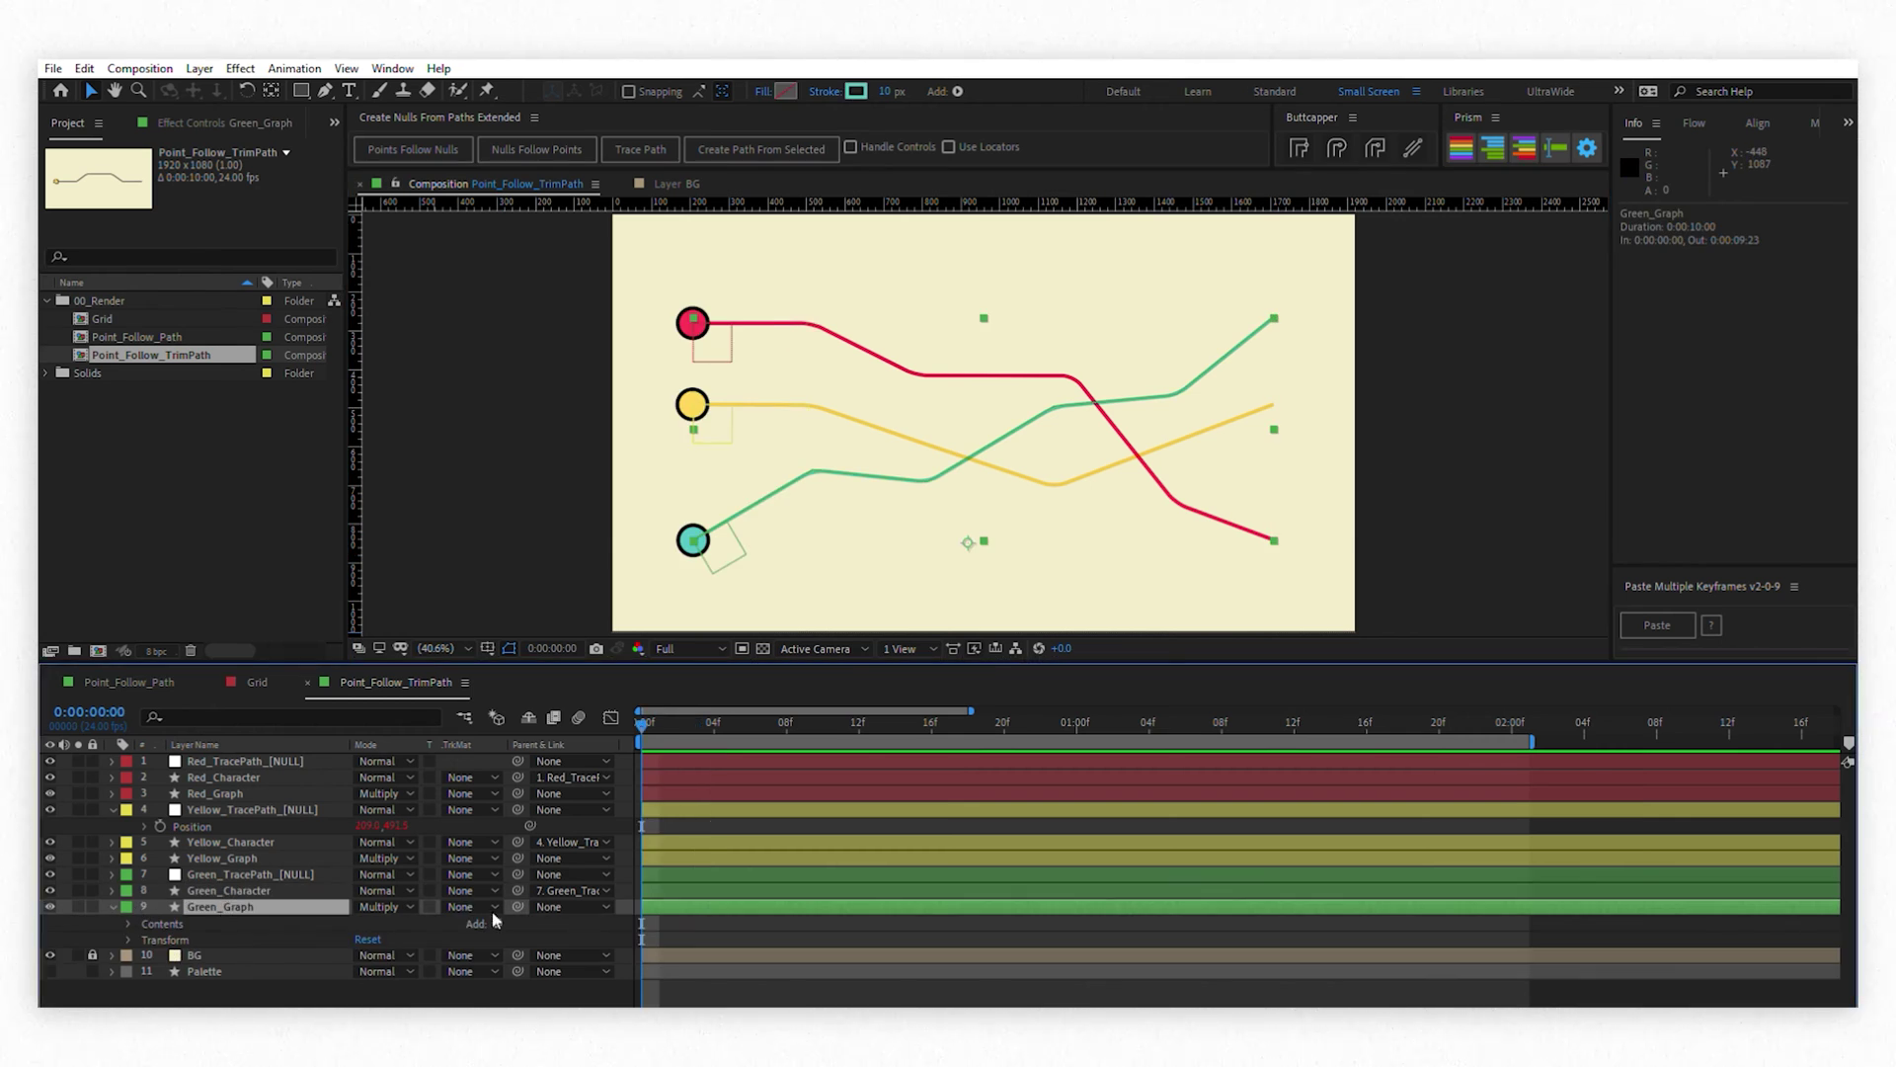
Add Trim Paths to Green_Graph and keyframe End from 0% to 100% over 12 frames
click(496, 921)
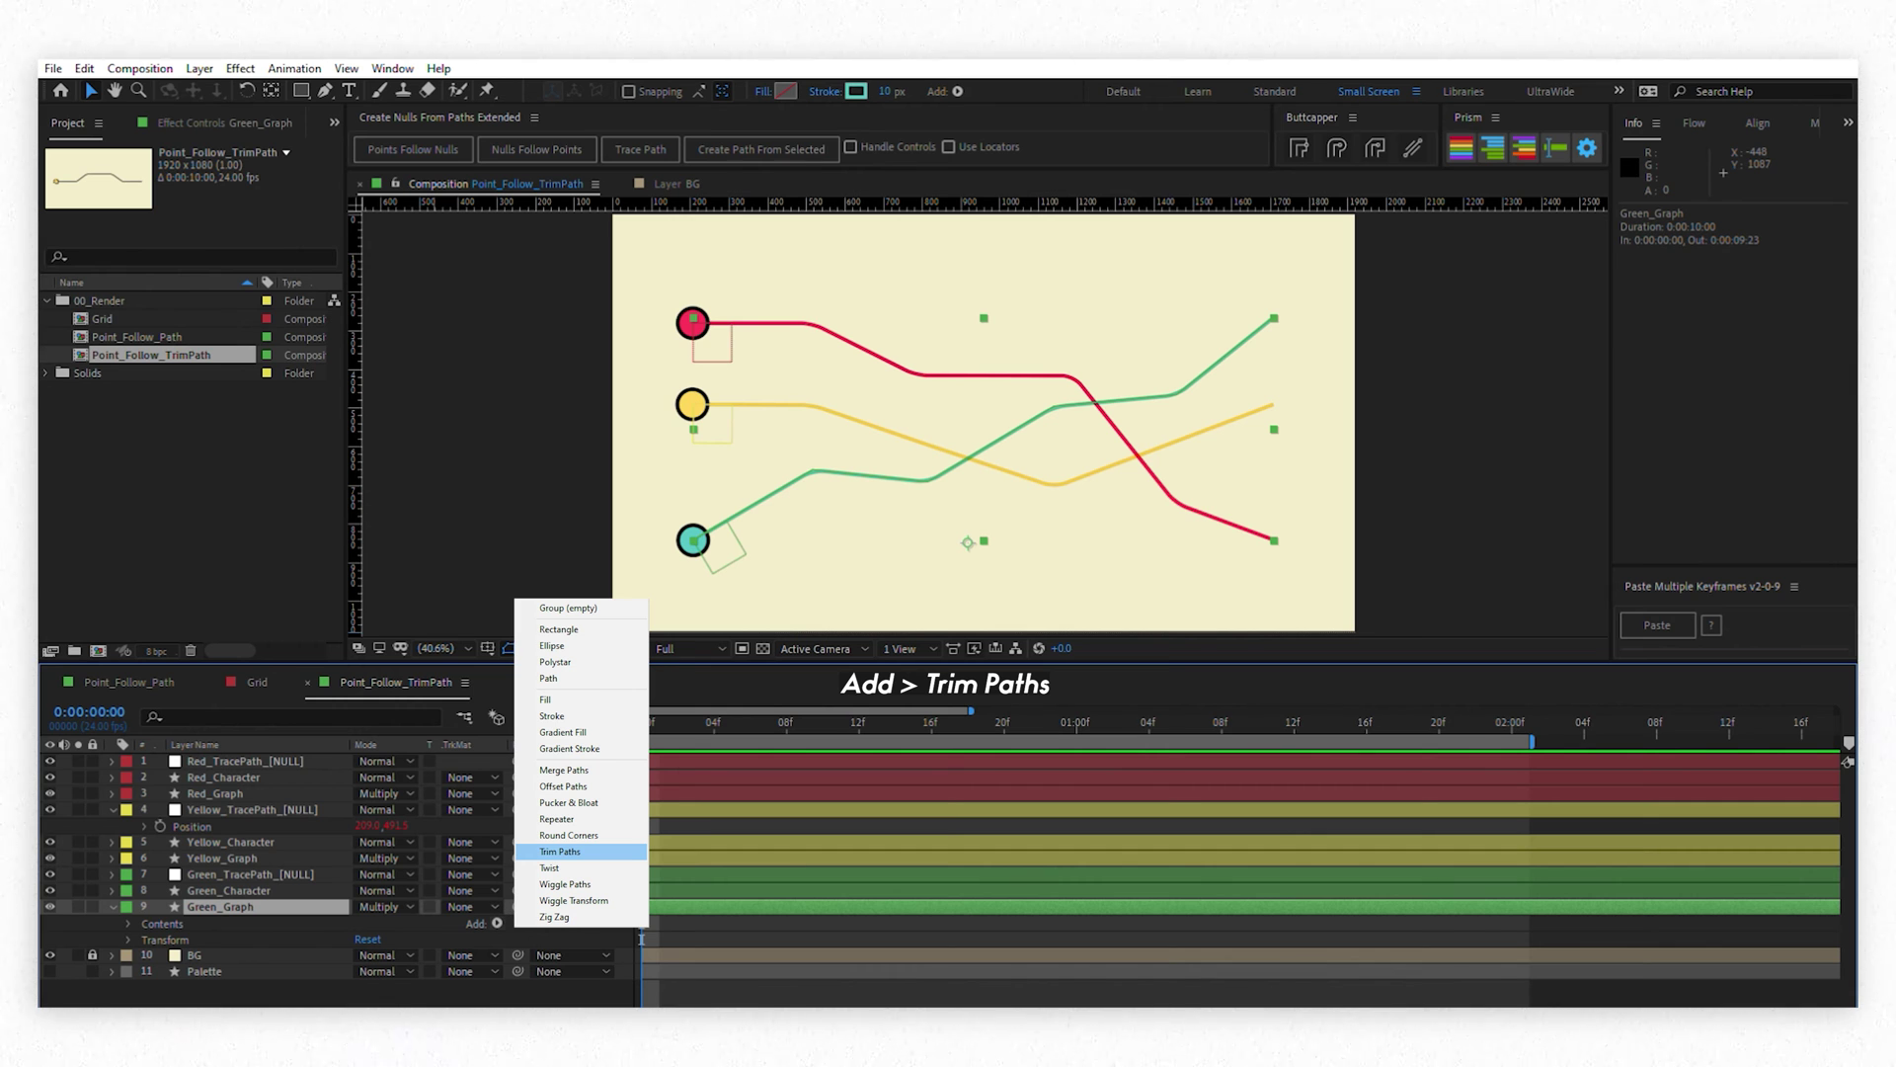
click(560, 852)
click(145, 972)
scroll(145, 971, down, 1)
click(176, 967)
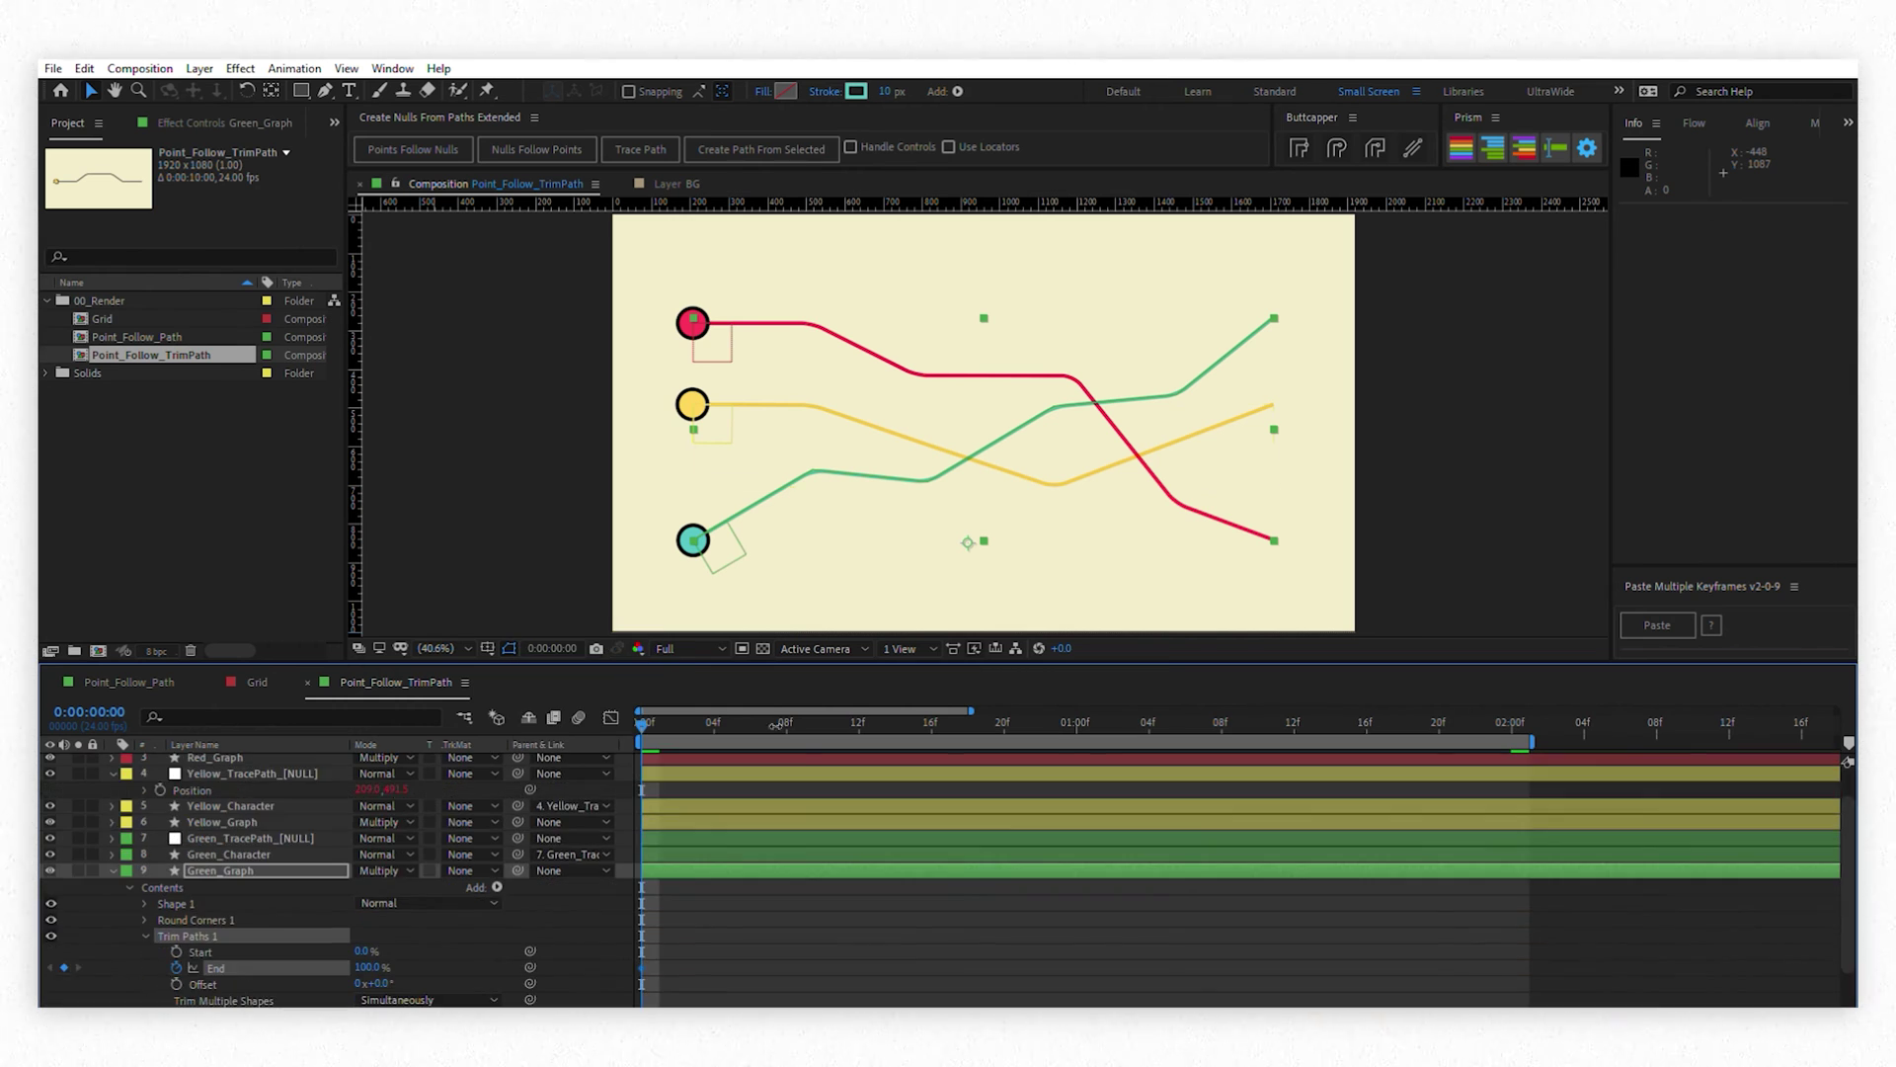
drag(642, 724, 1295, 722)
click(64, 966)
click(50, 966)
drag(362, 967, 271, 956)
Ease both End keyframes with the Flow 0.50, 0.20 curve
drag(1344, 954, 635, 976)
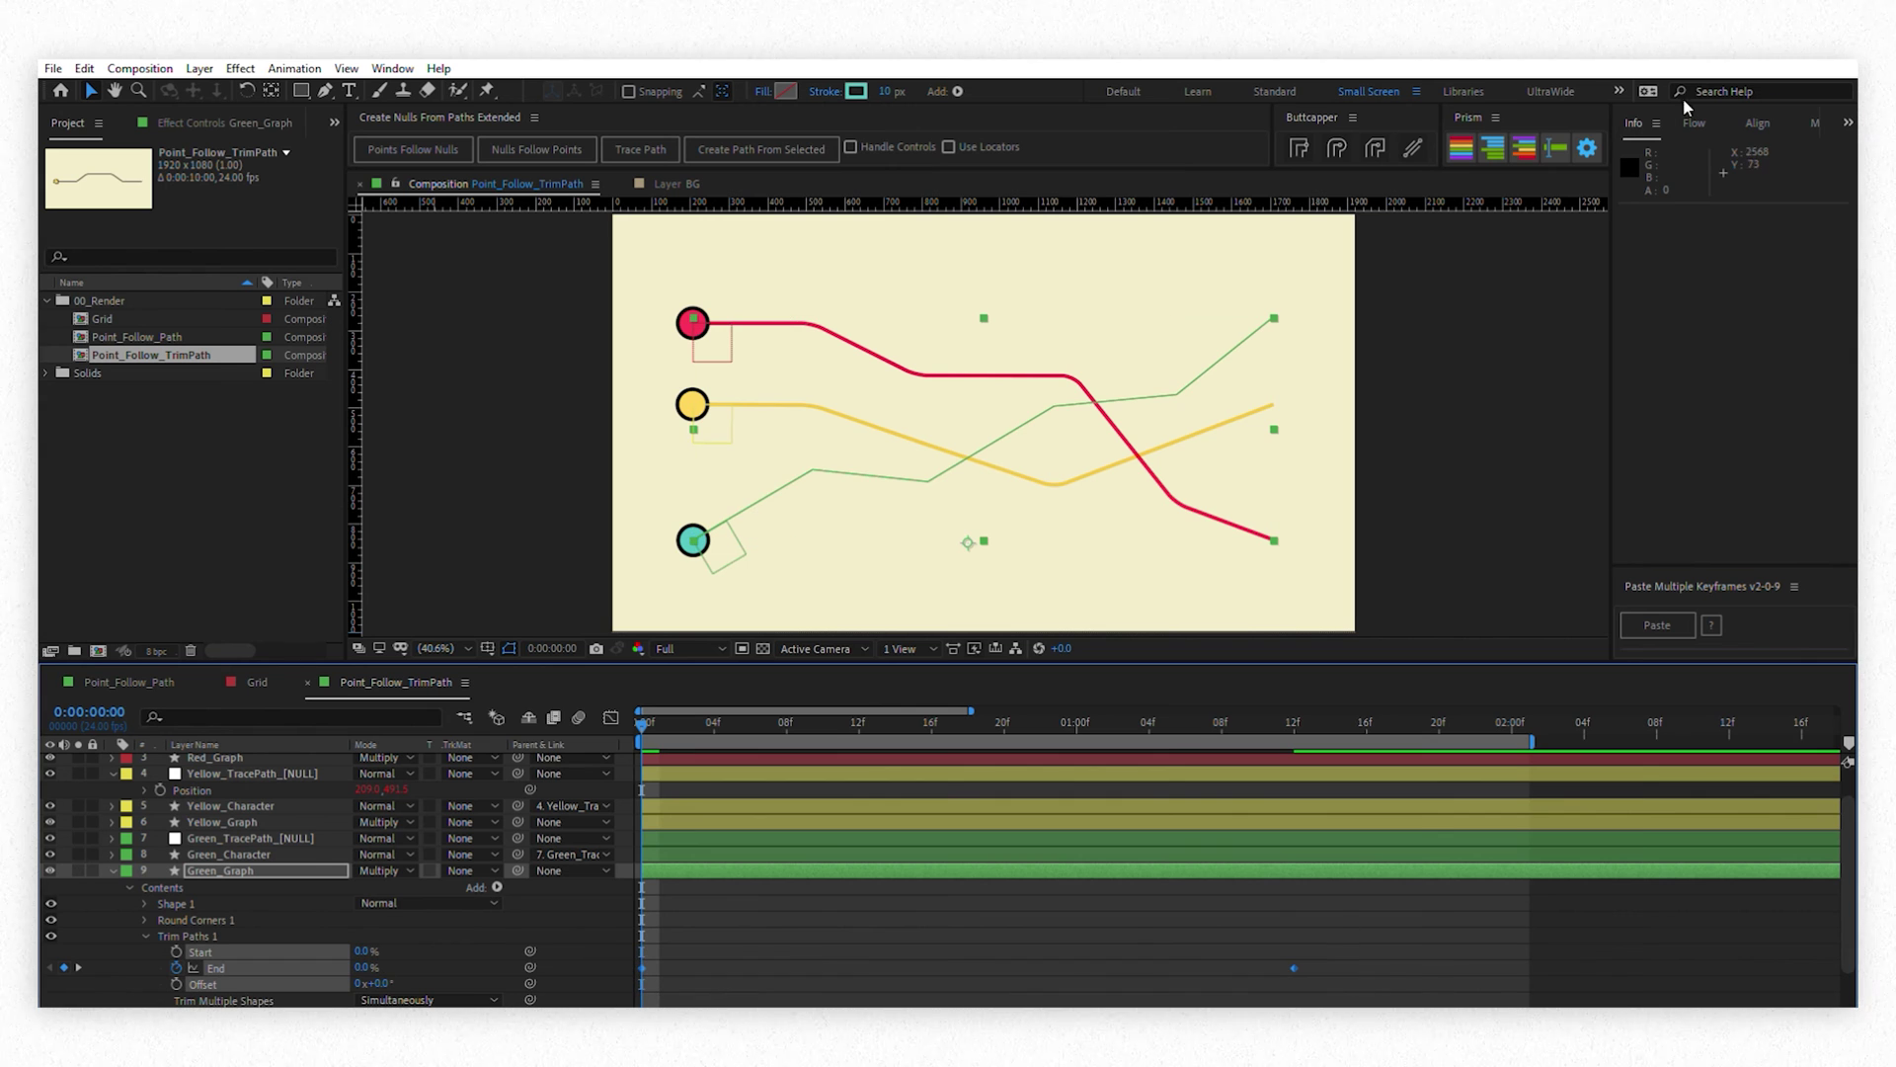
click(1692, 123)
drag(1735, 567, 1734, 596)
click(1814, 550)
click(1156, 929)
key(space)
key(space)
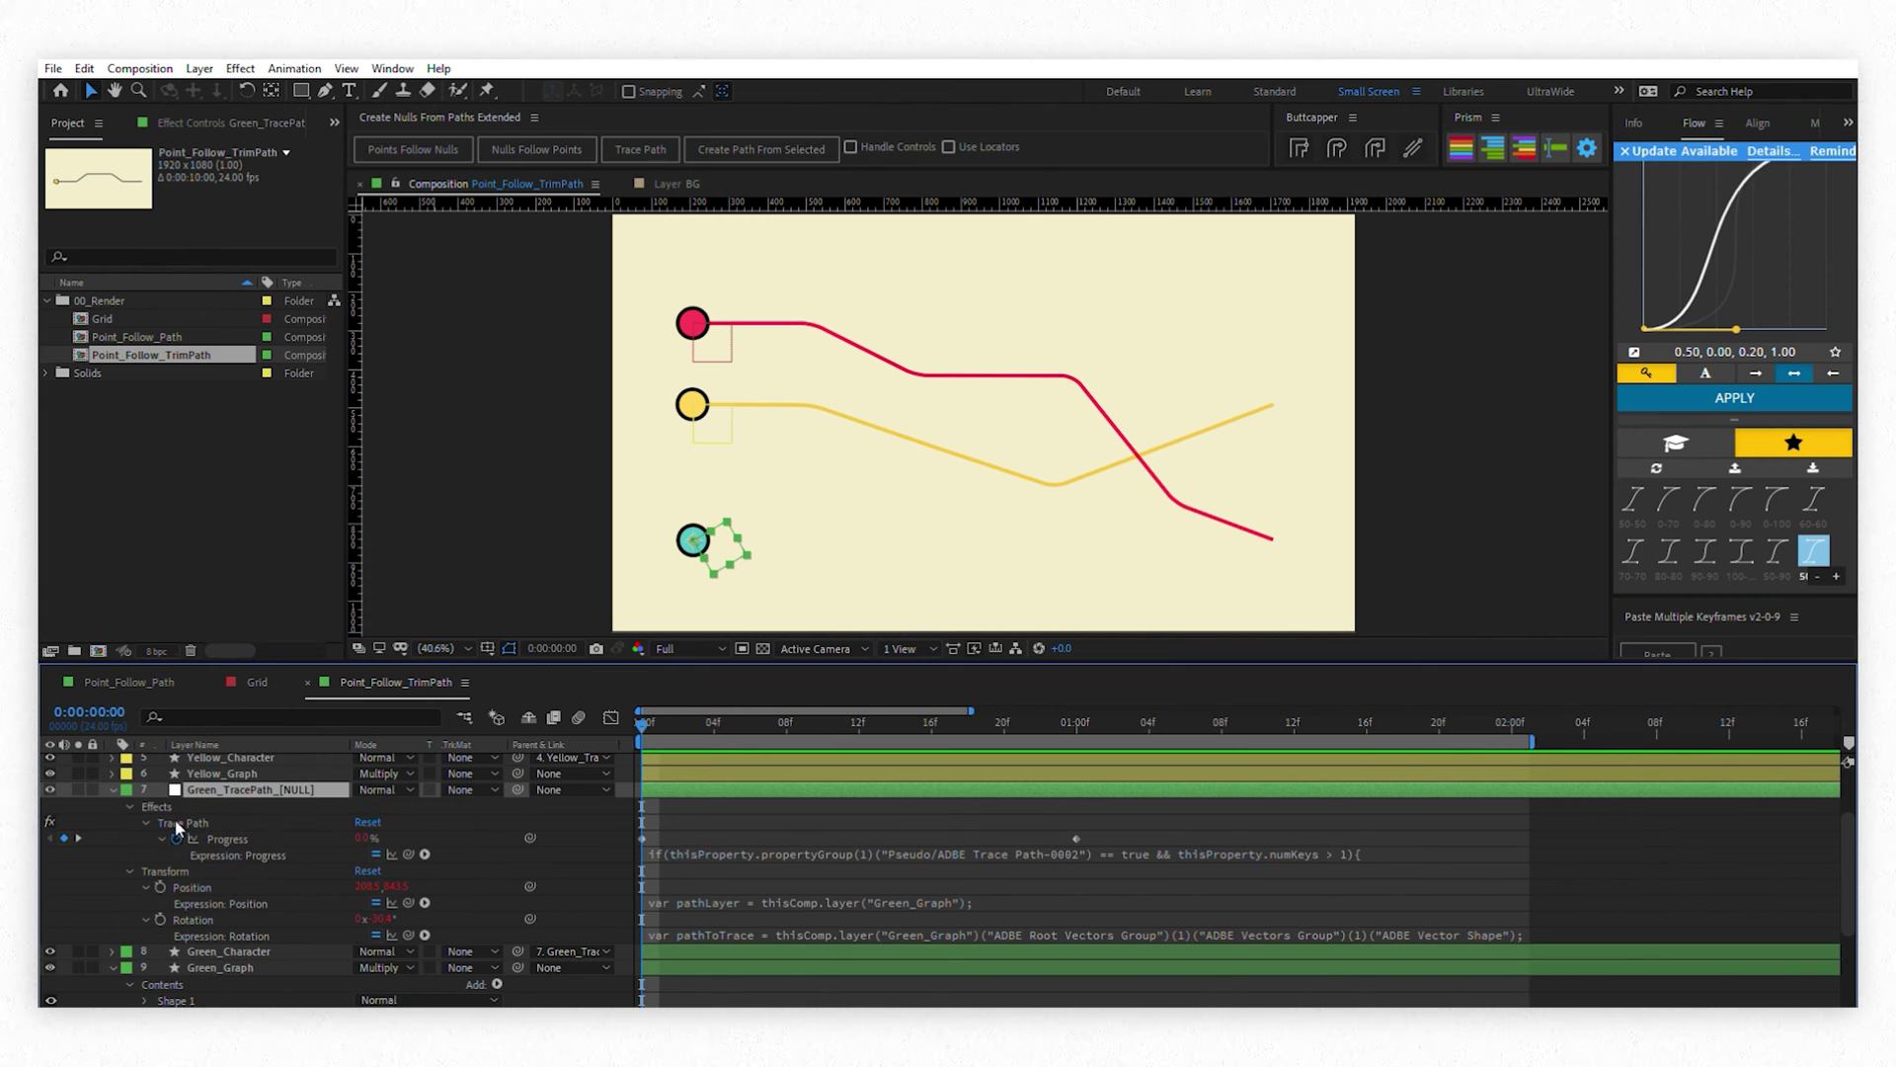
Remove the green Progress expression and keys, link Progress to Trim Paths End, and preview
alt+click(177, 837)
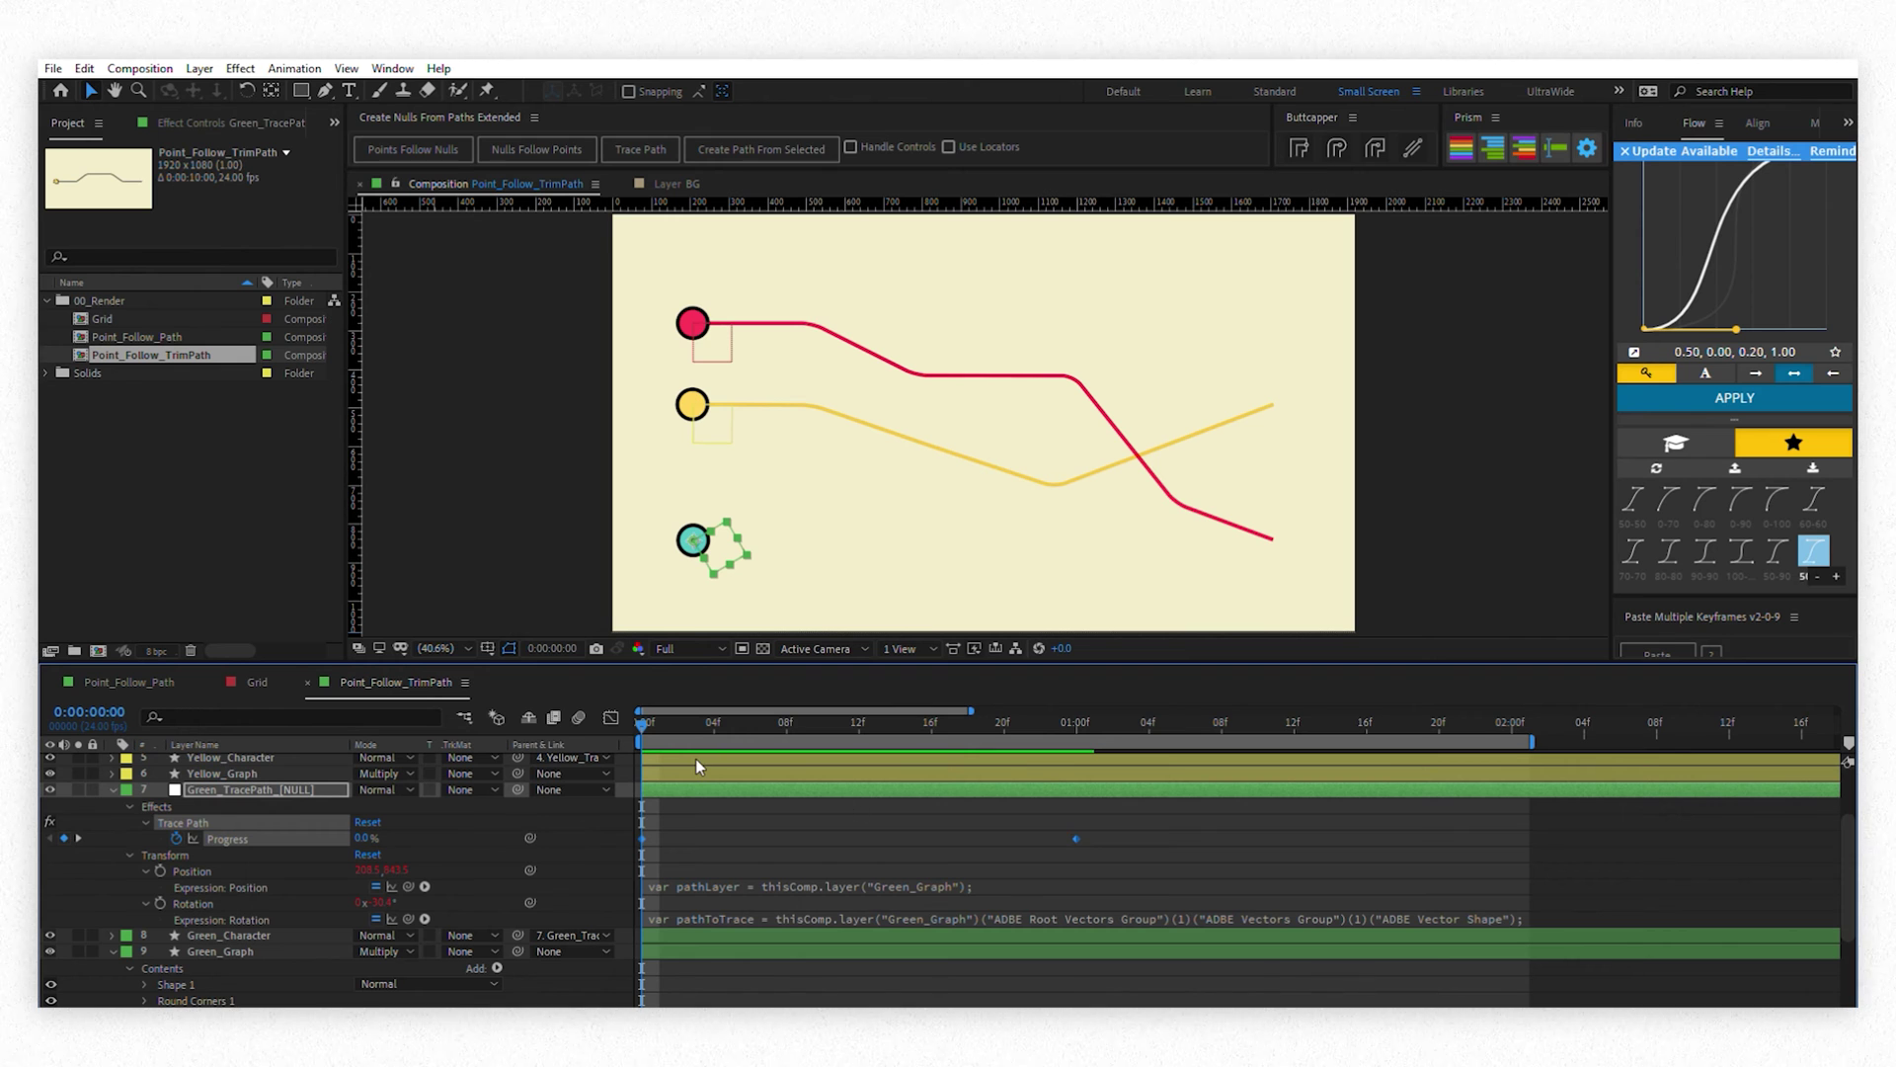
key(Delete)
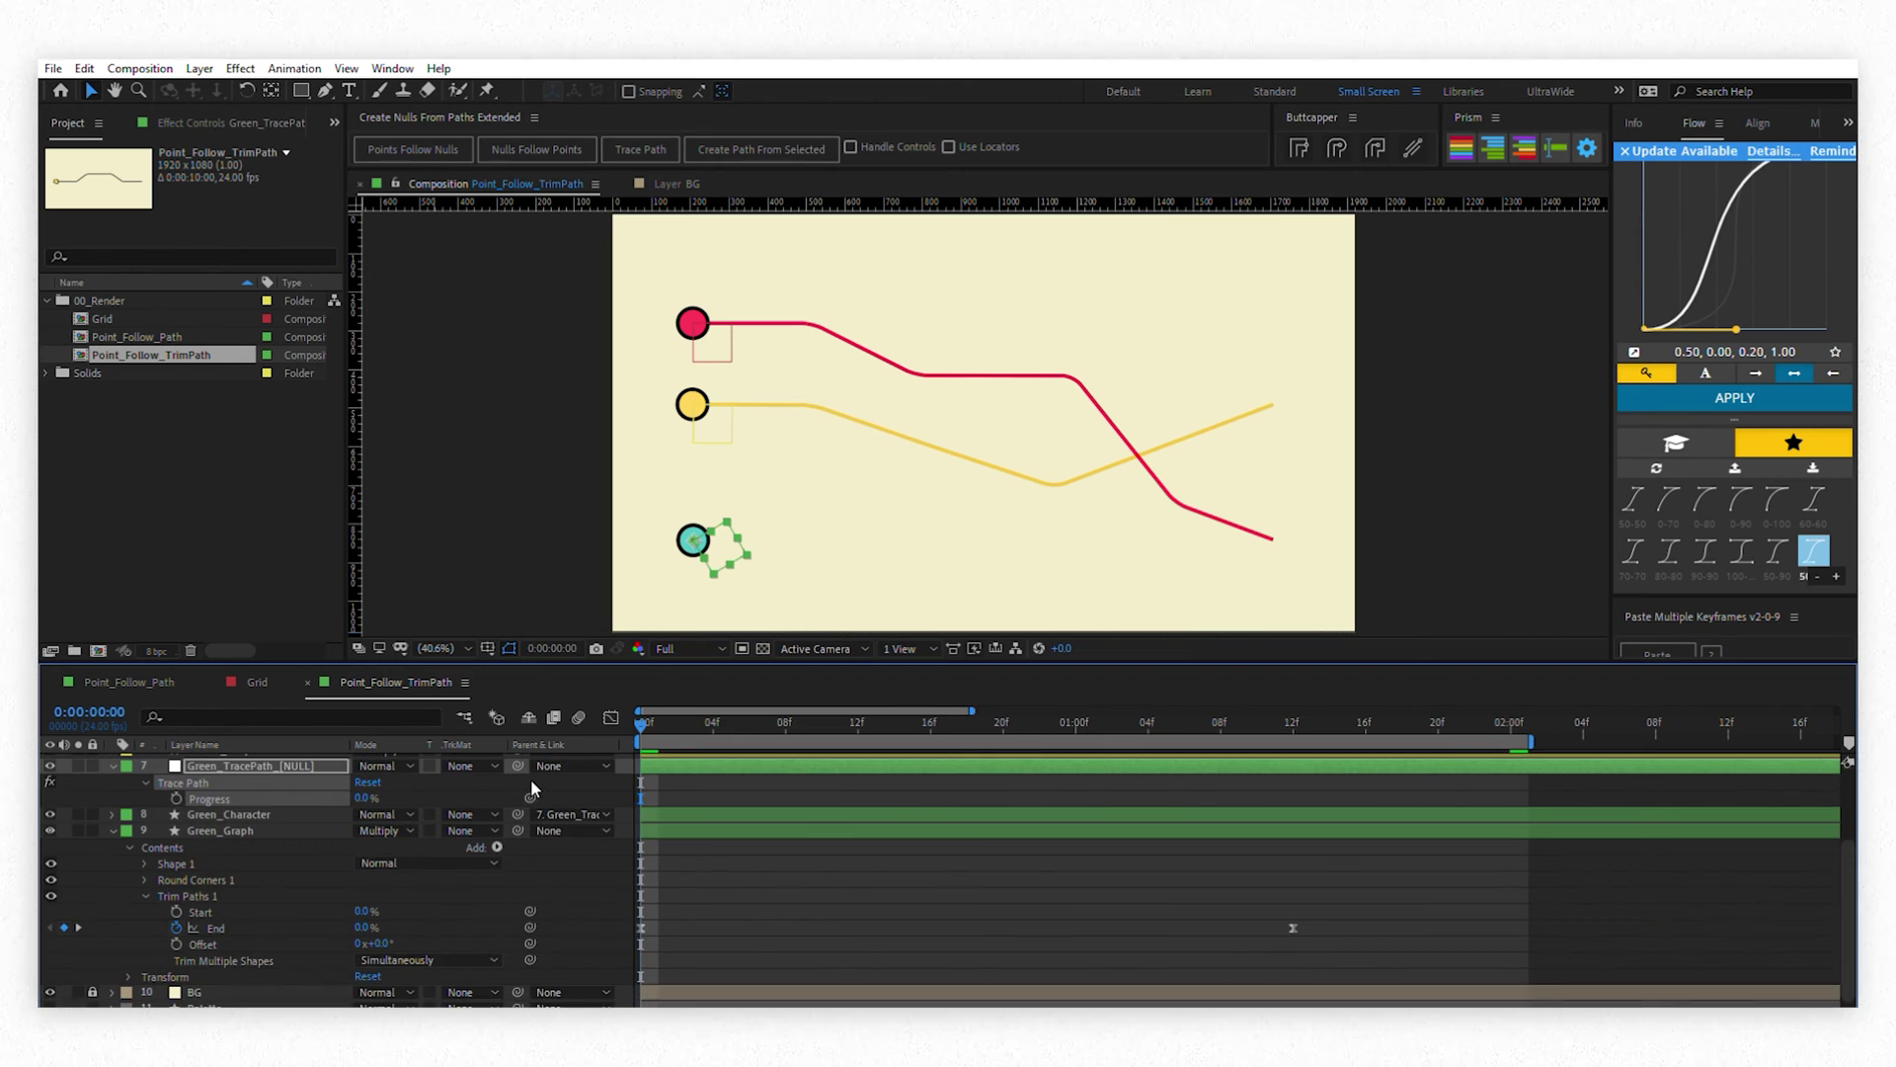
drag(530, 797, 261, 903)
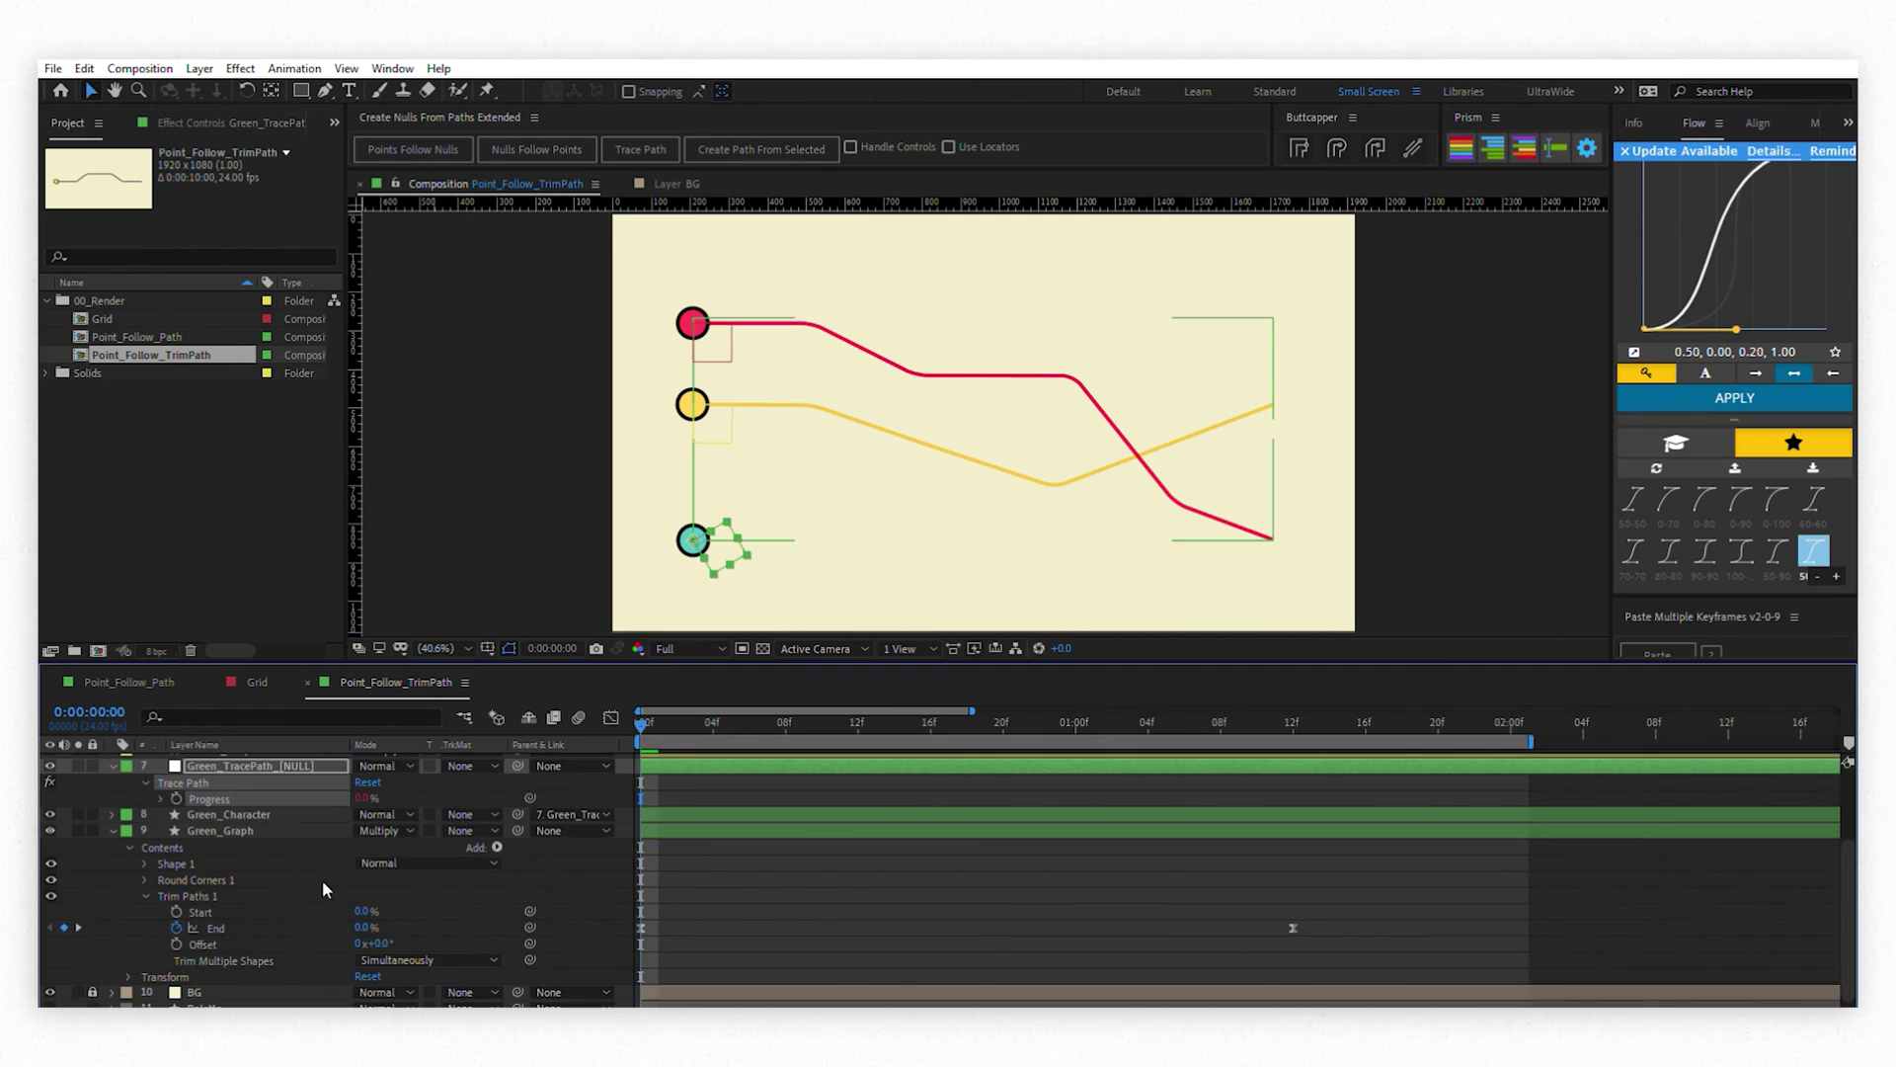
key(space)
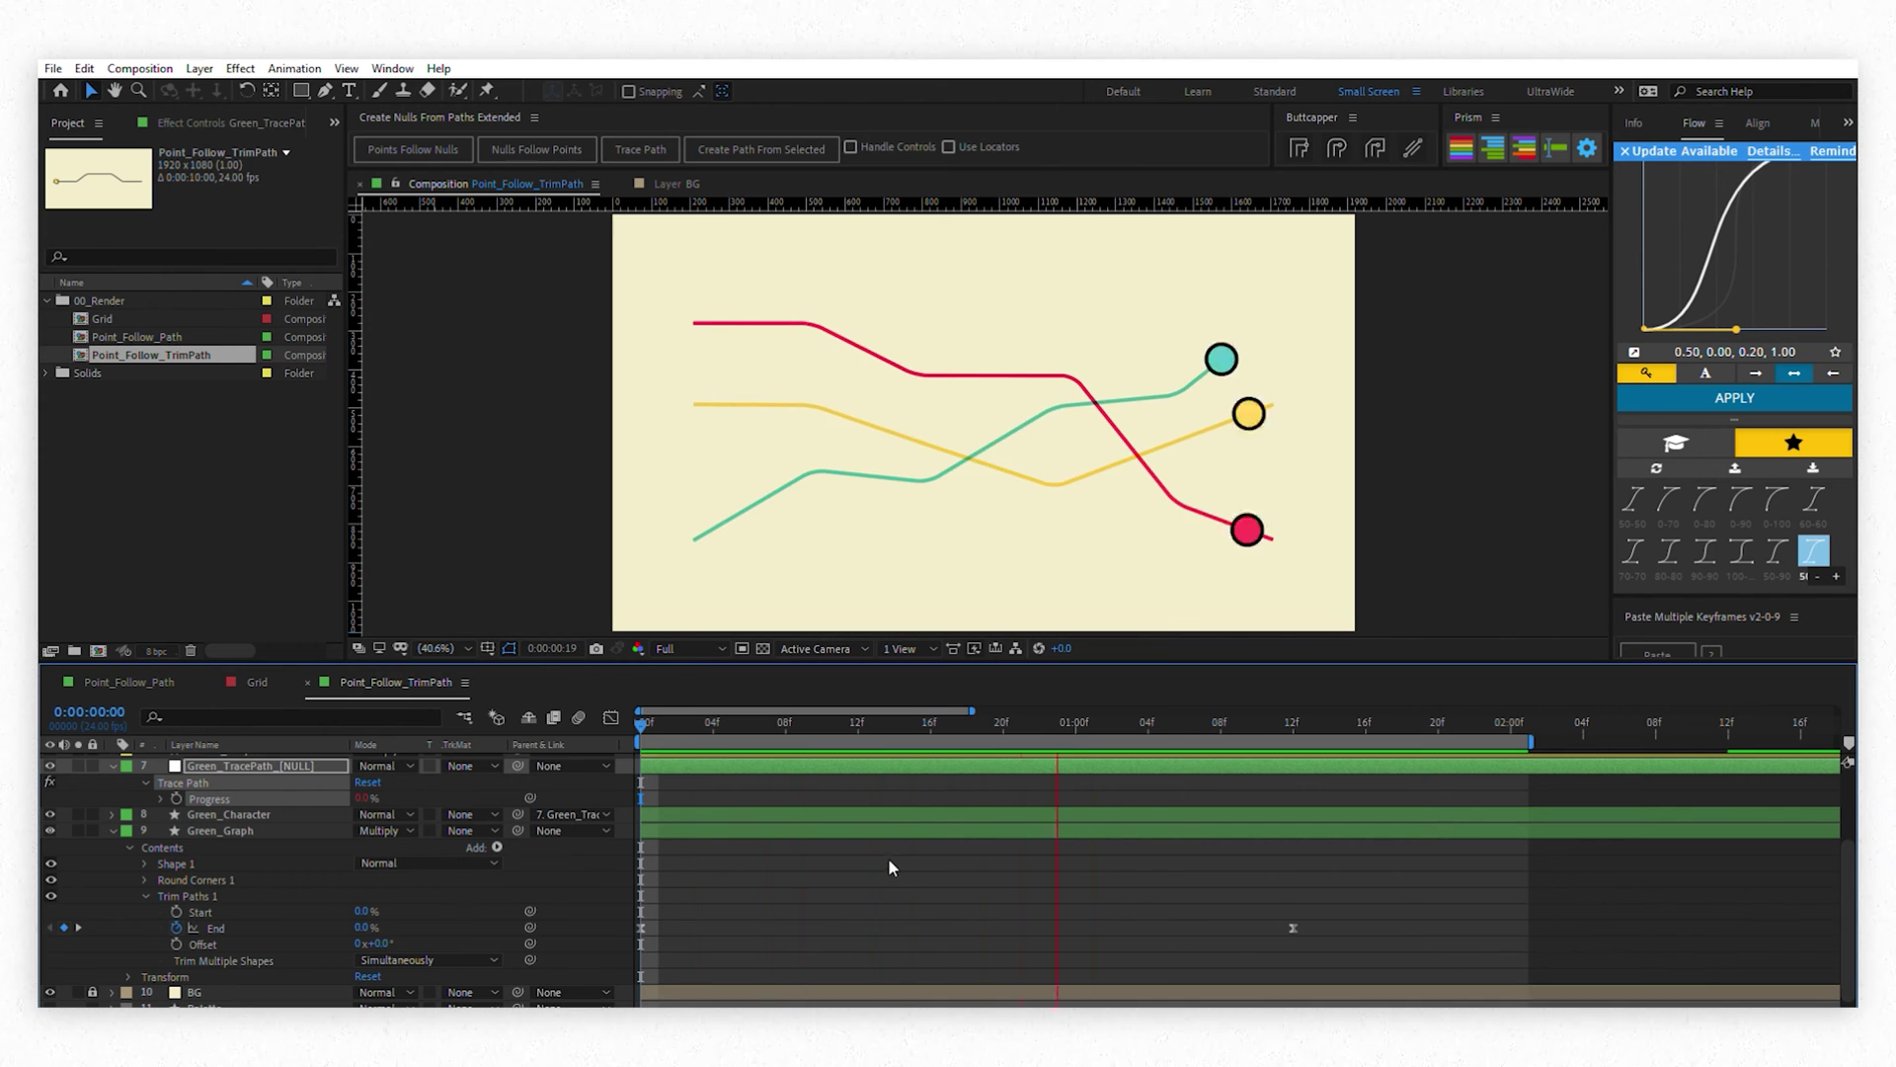
key(space)
key(ctrl+a)
key(u)
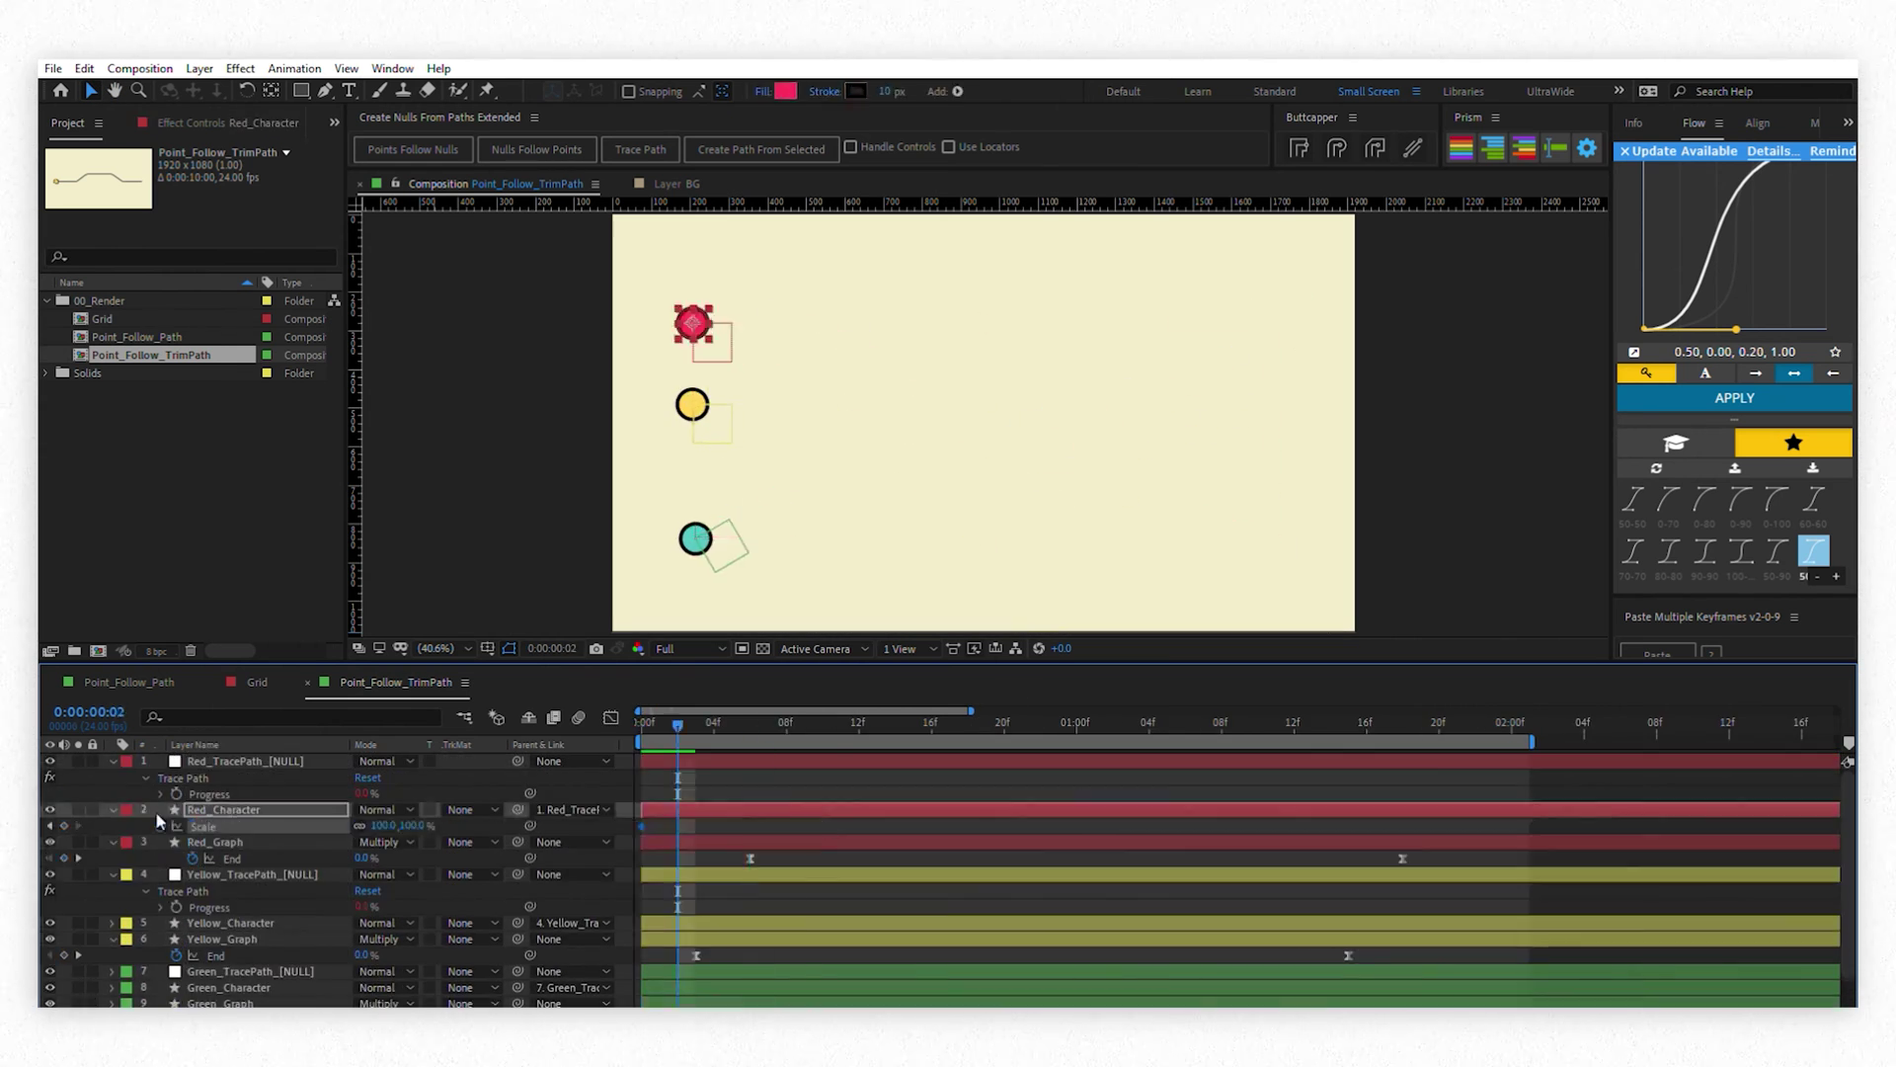
key(u)
click(816, 946)
key(space)
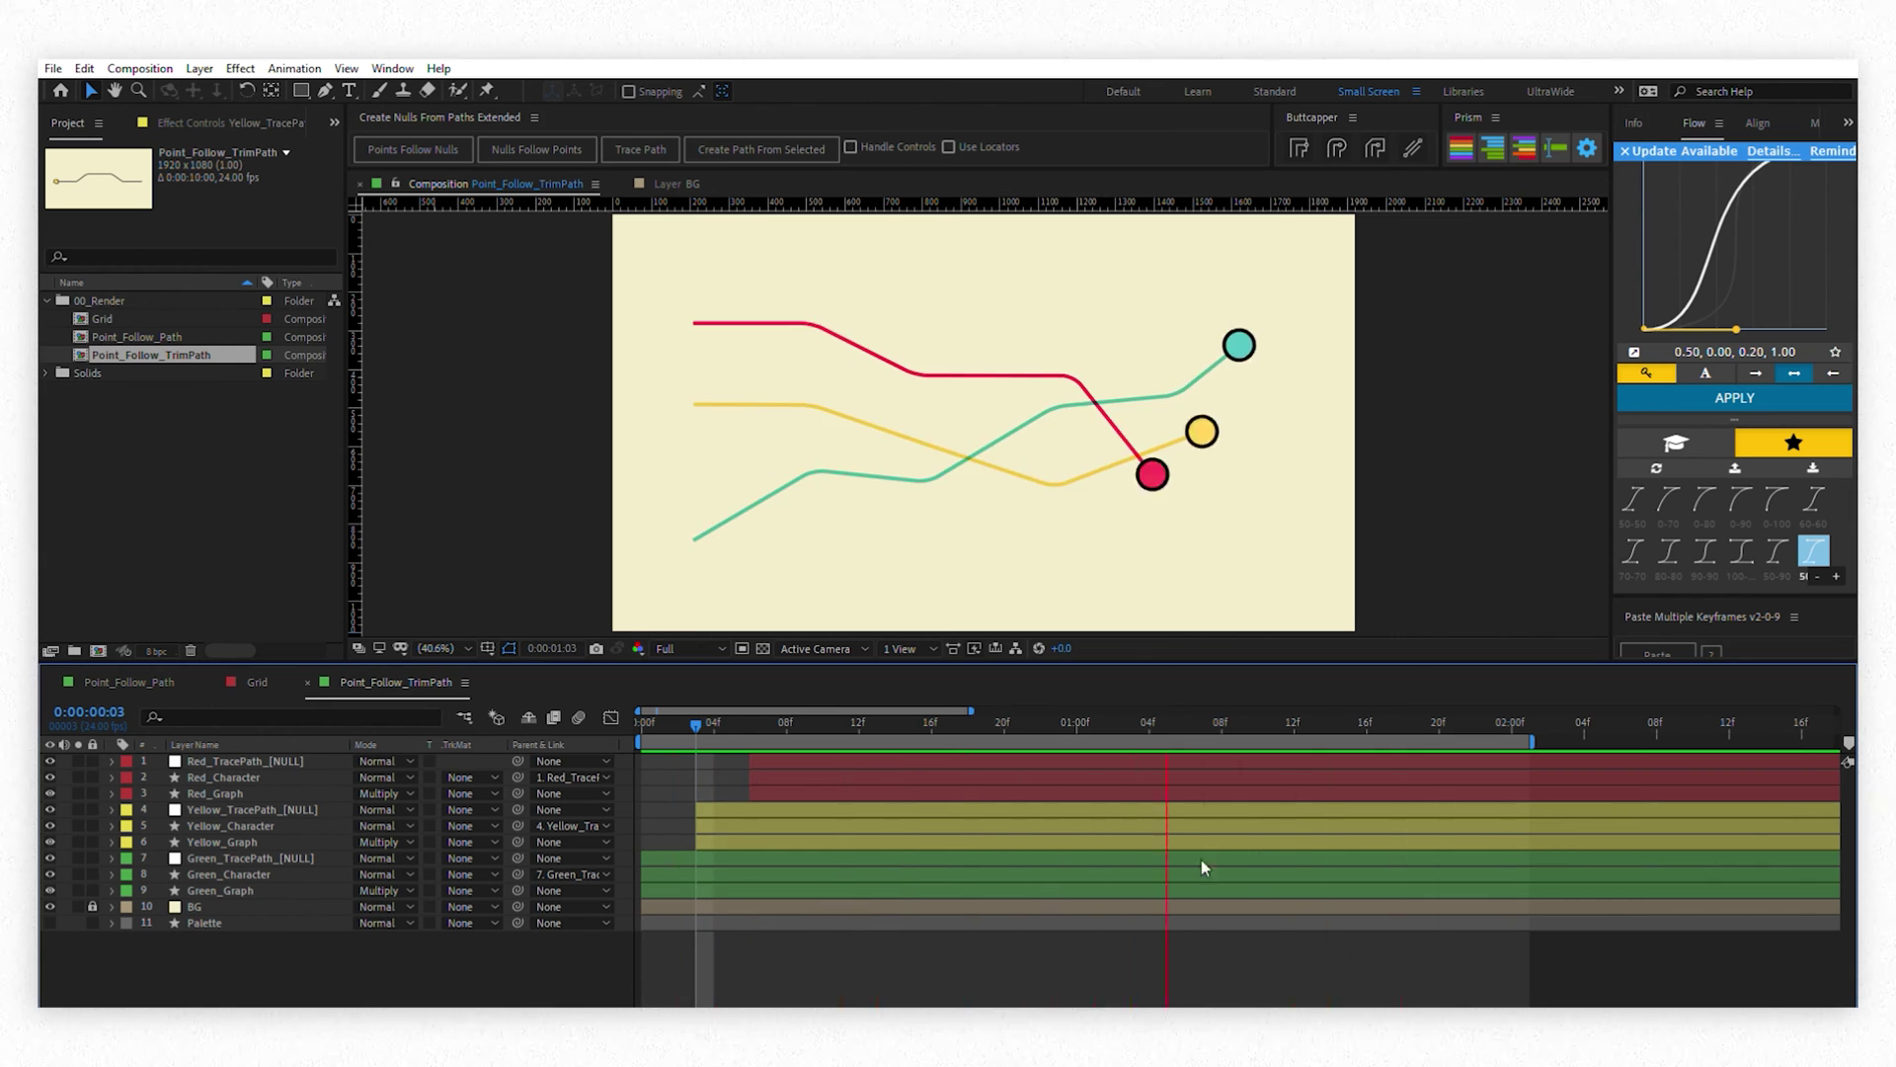
Raise the green line's middle vertex, select the red and yellow lines, and preview the new curves
click(846, 886)
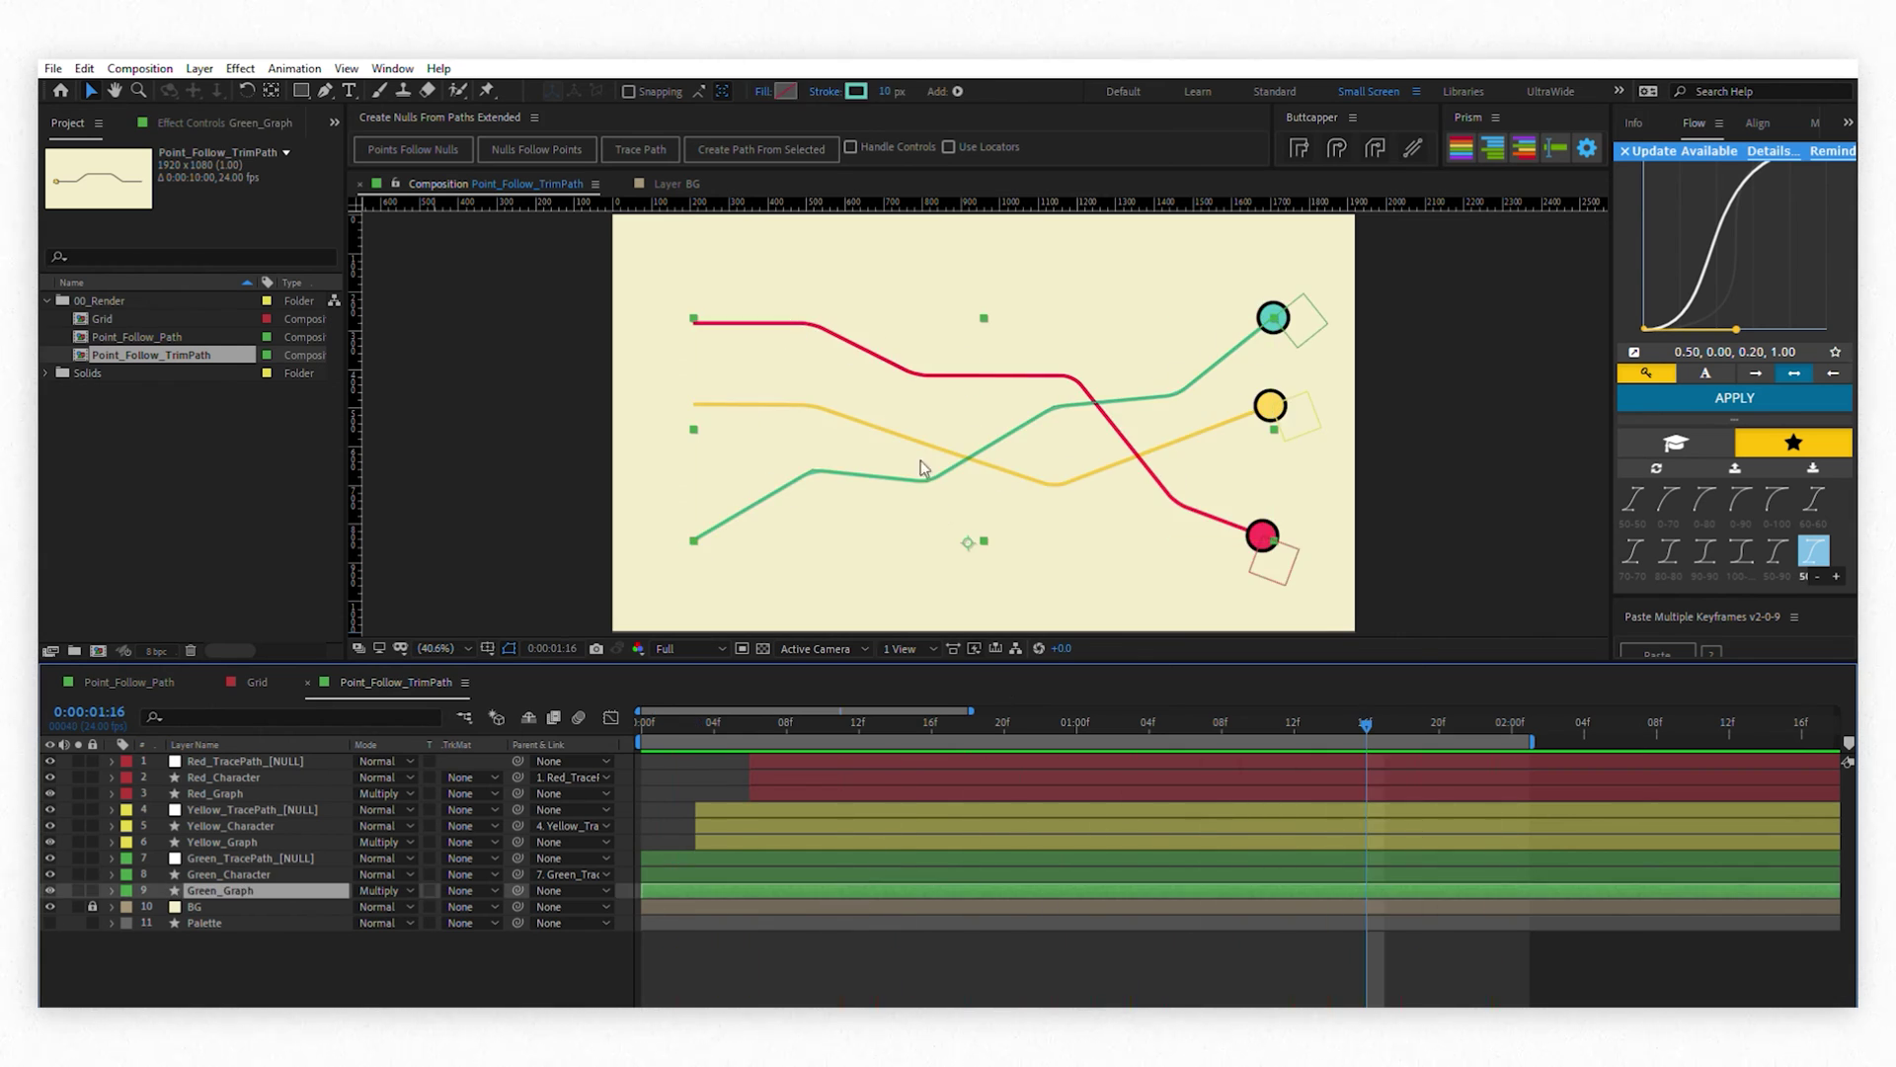
drag(939, 473, 931, 427)
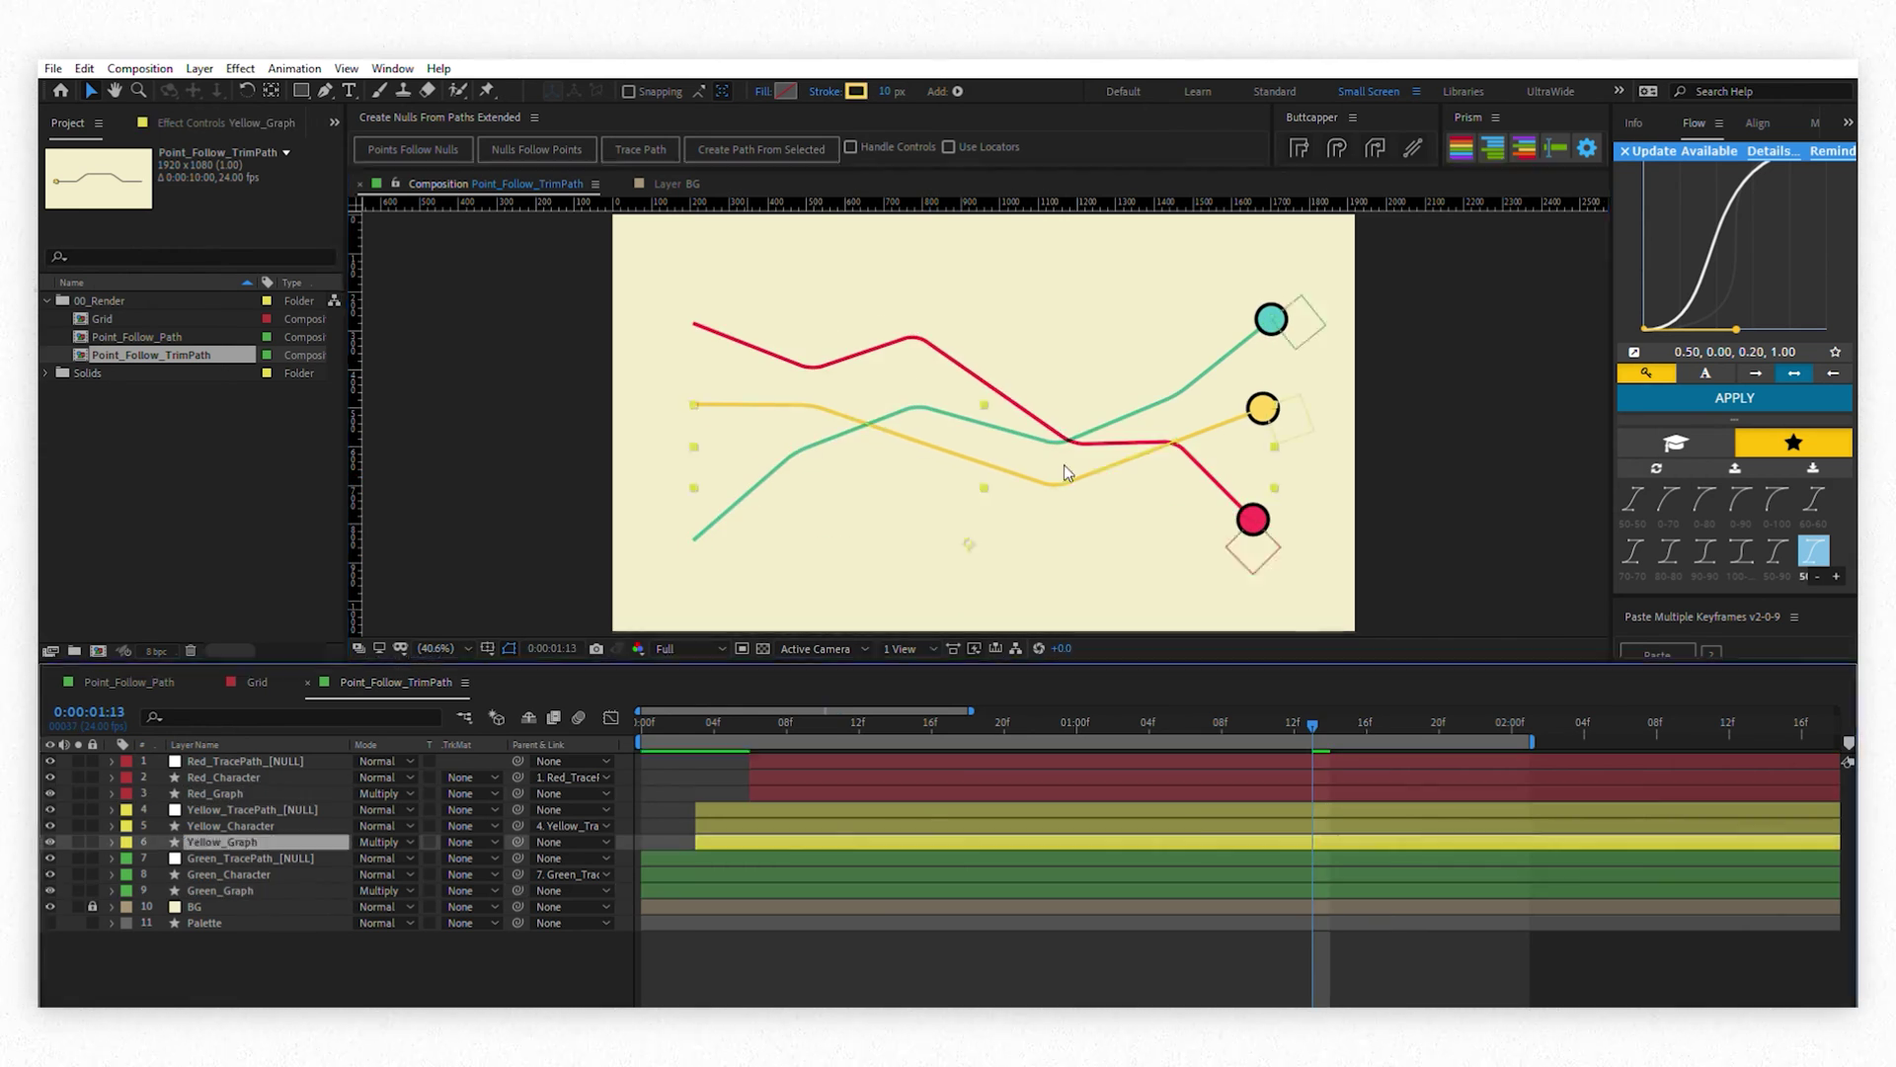
click(1176, 423)
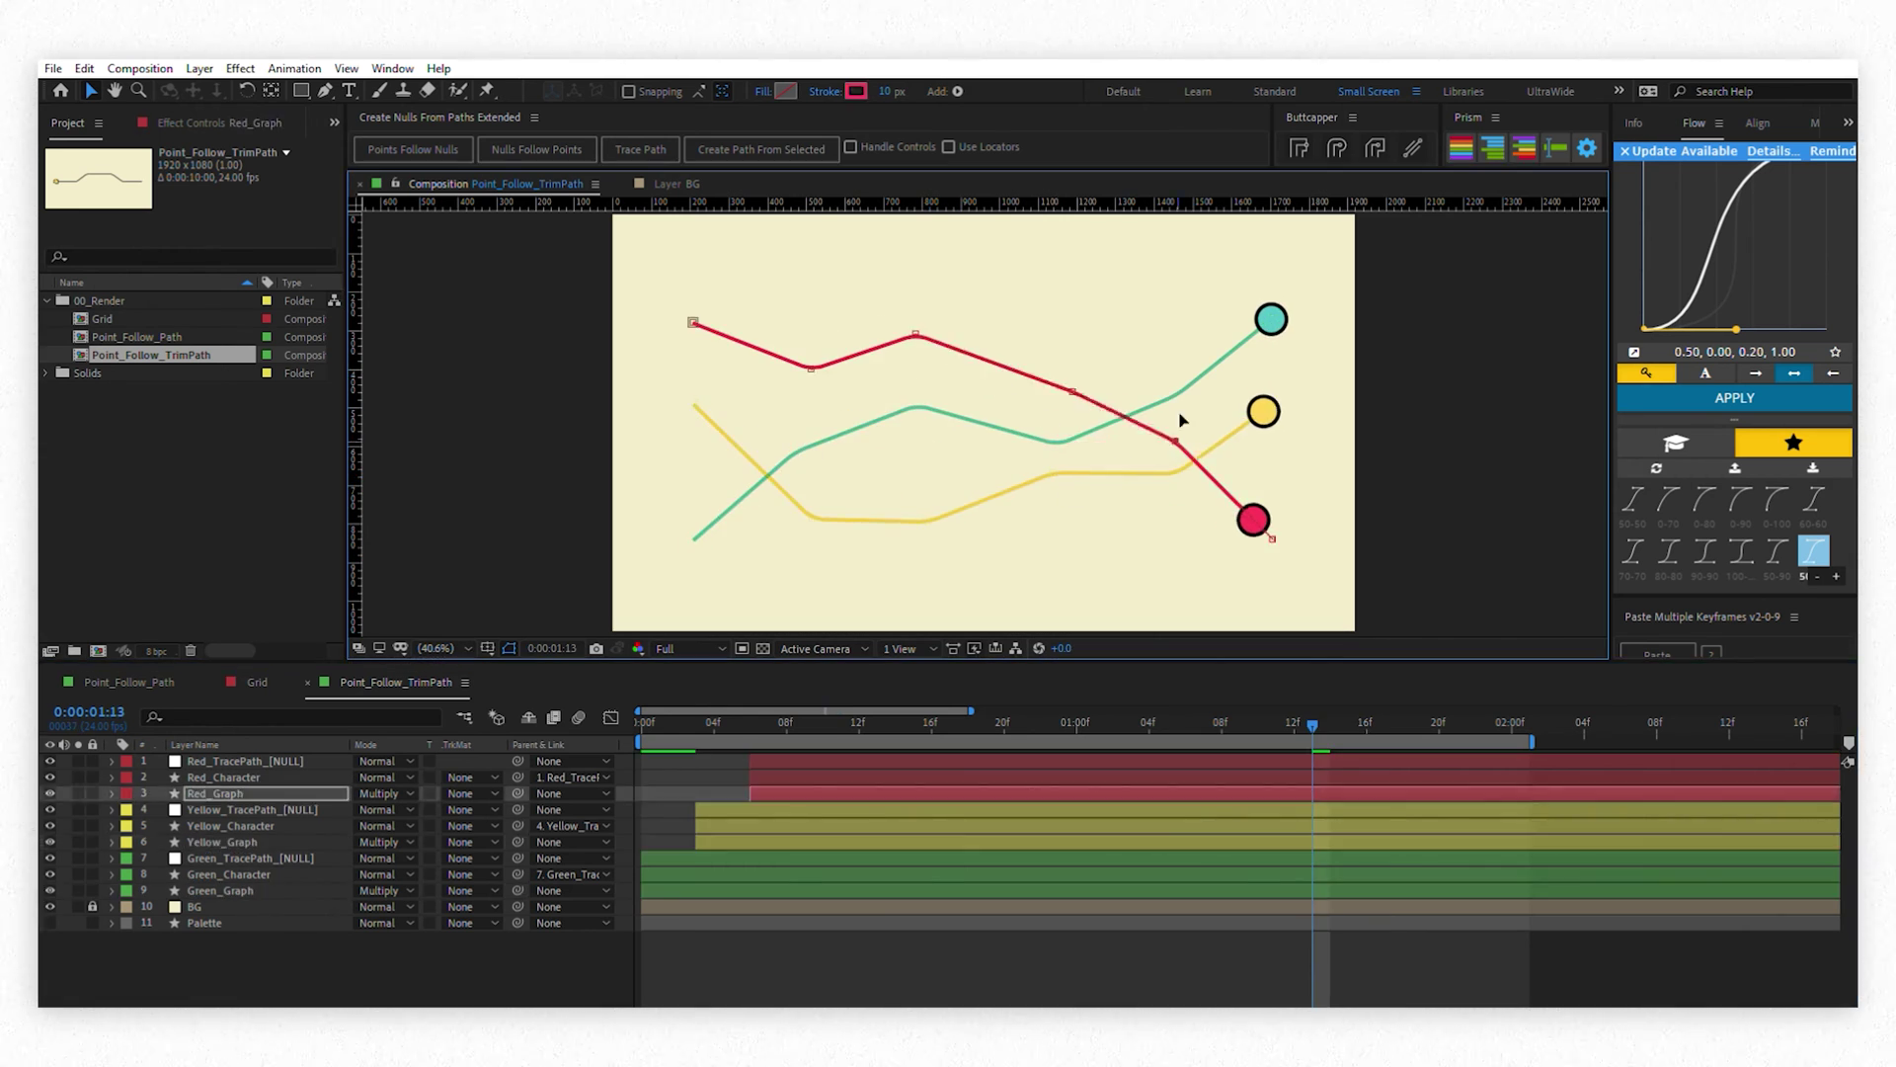
click(817, 512)
key(space)
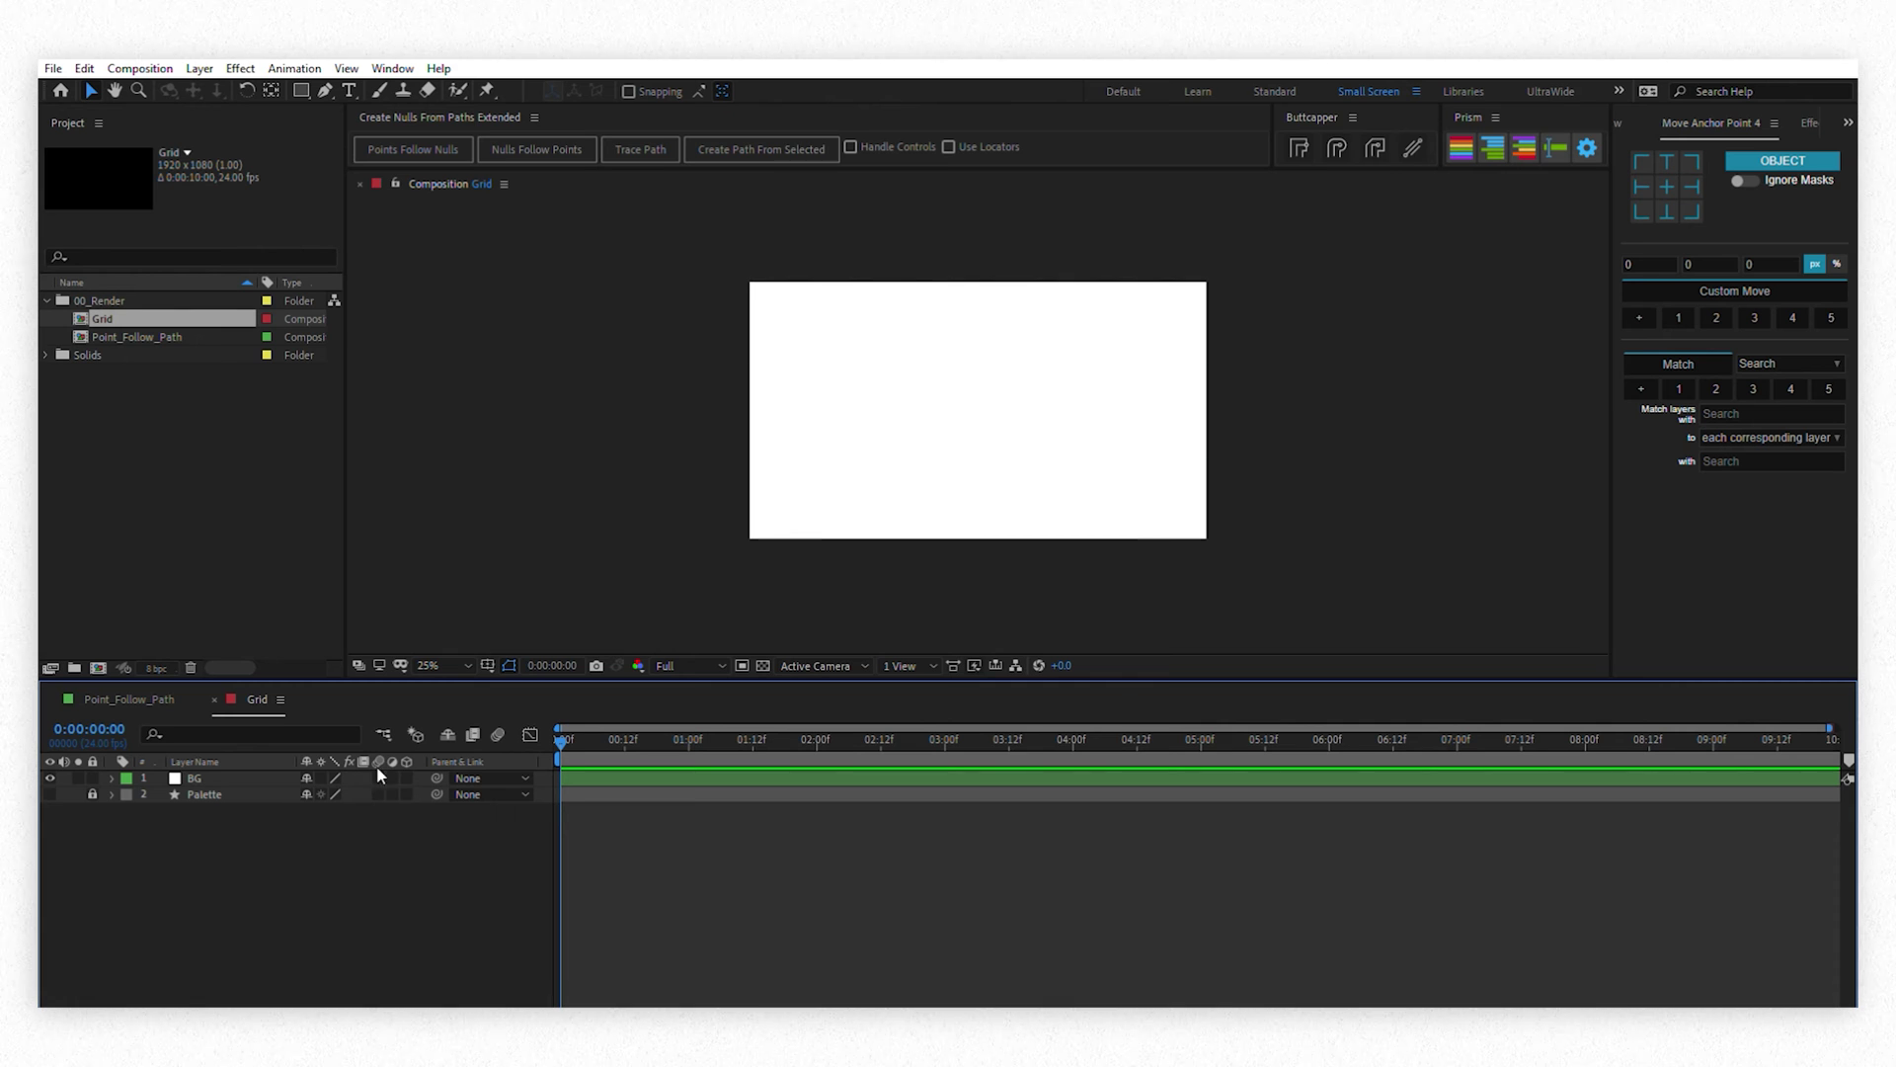
Add a rectangle shape layer and set its Size to 640×360
double_click(301, 90)
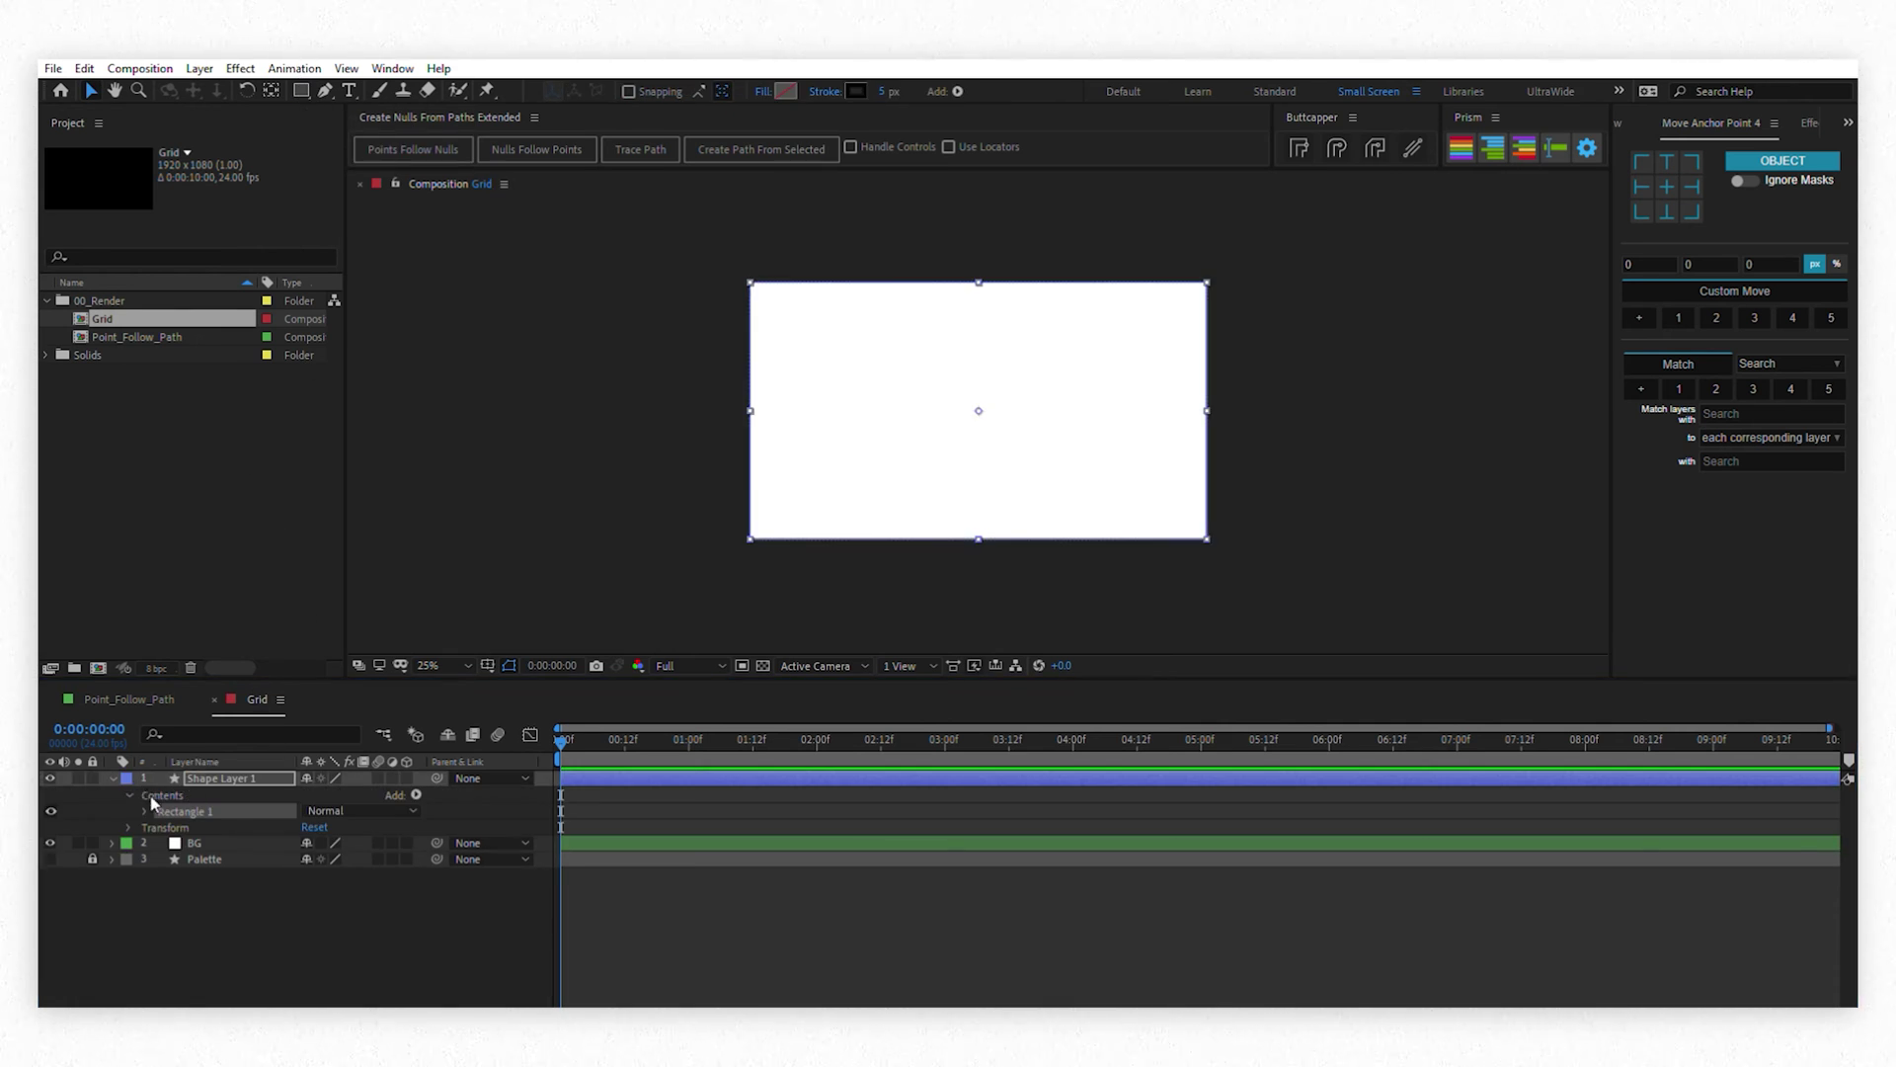
click(148, 806)
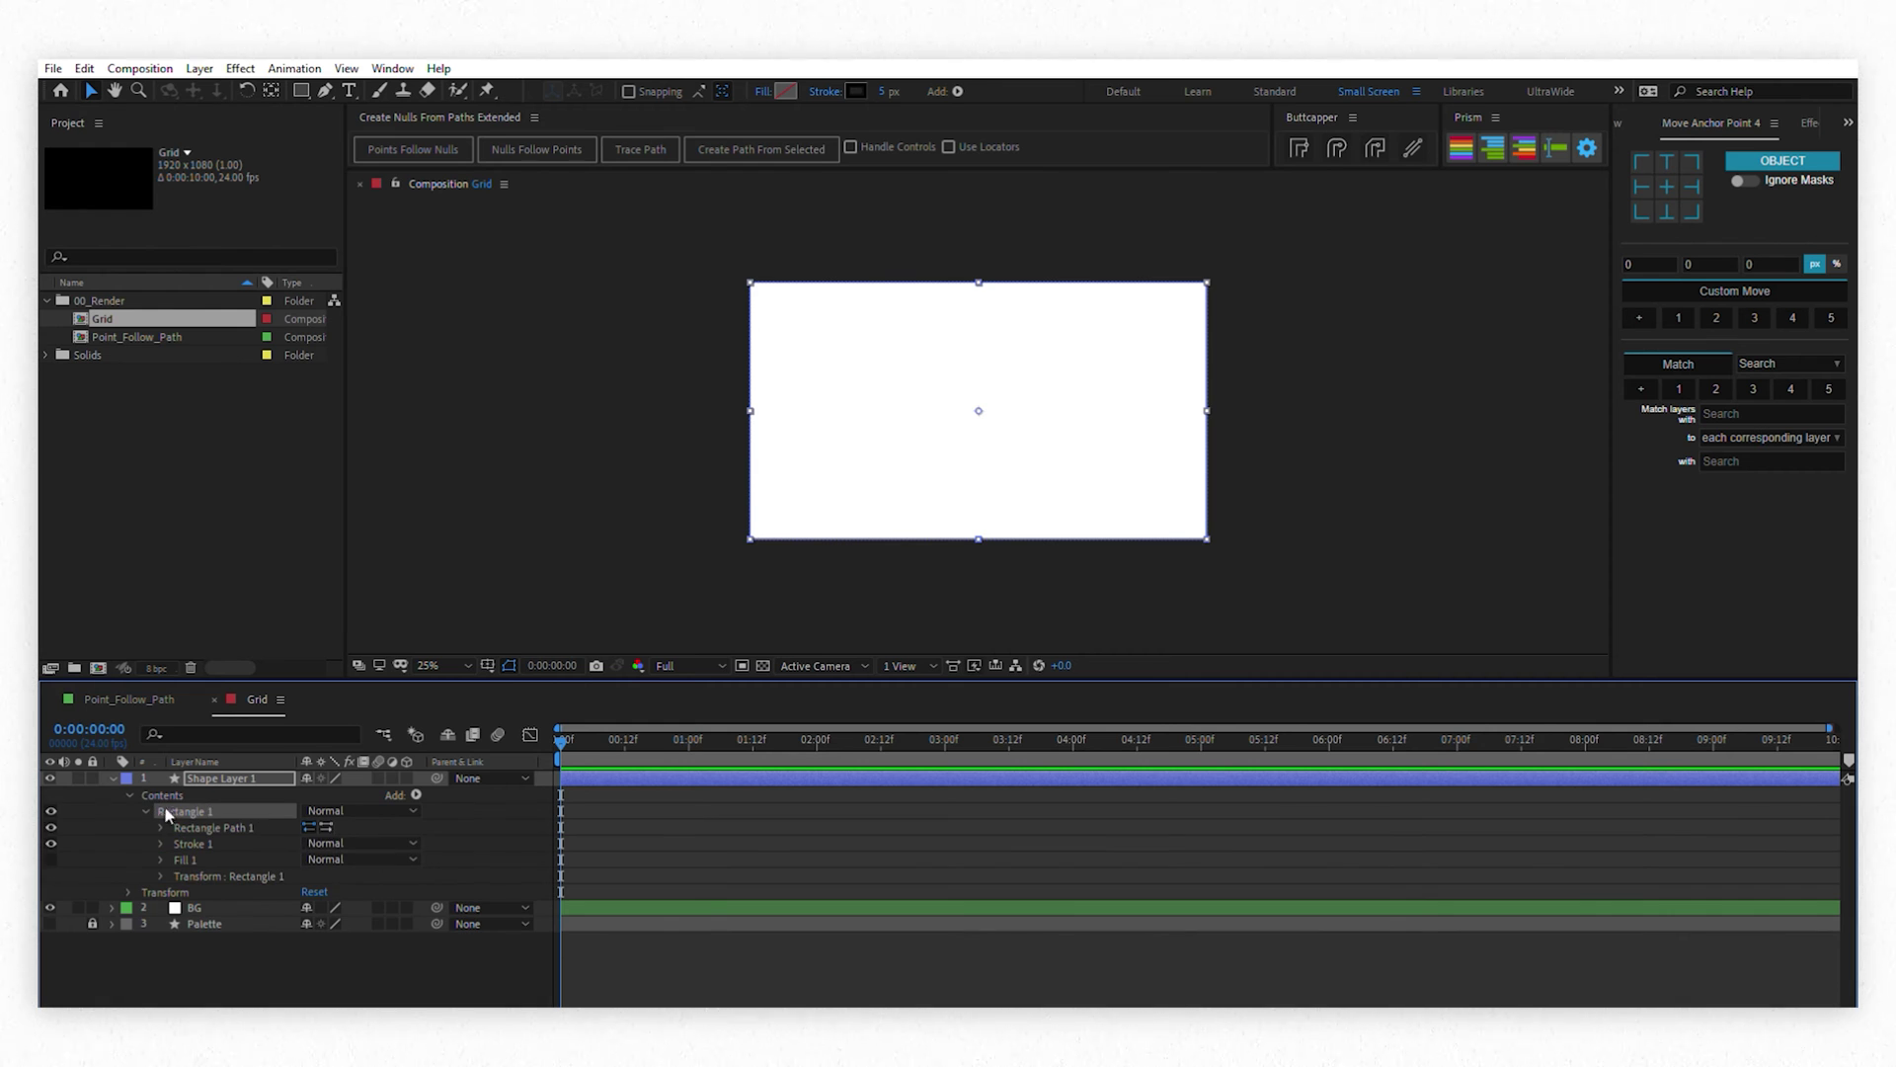
click(161, 828)
click(329, 841)
text(640)
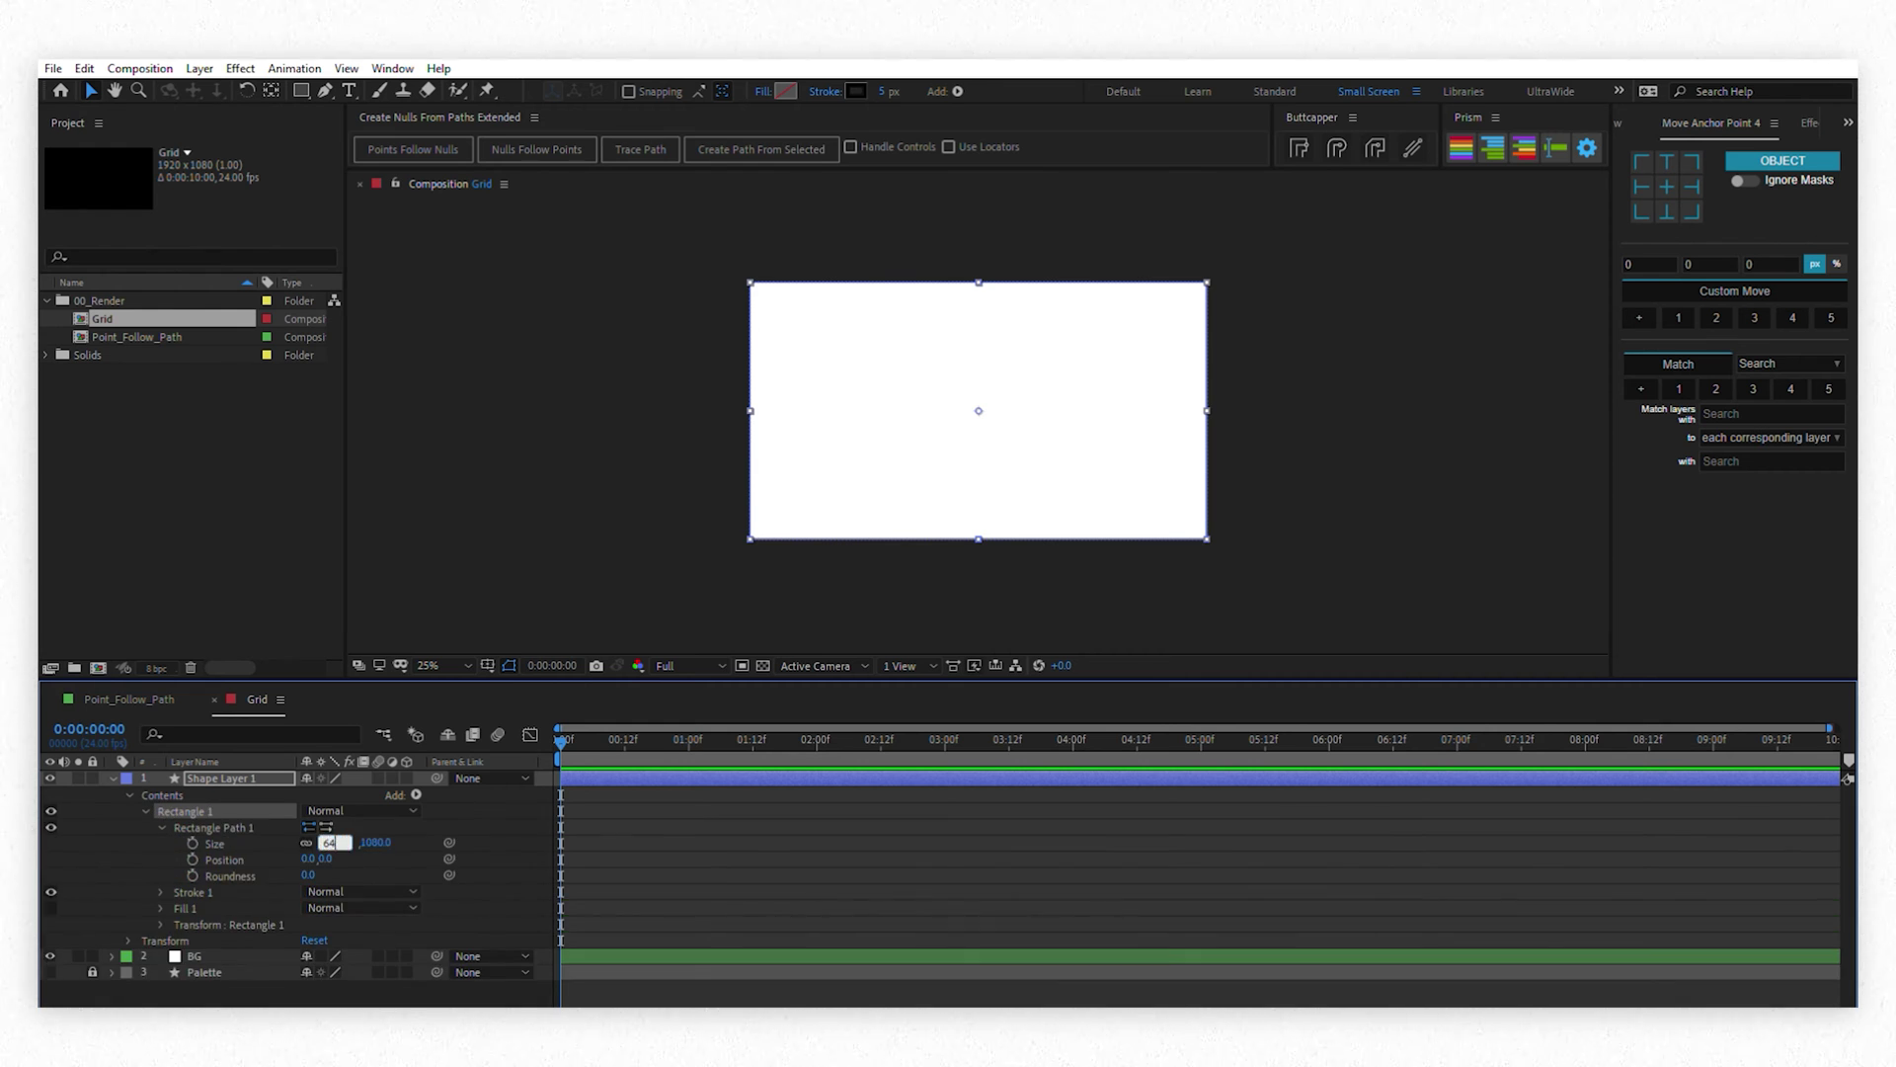
key(Return)
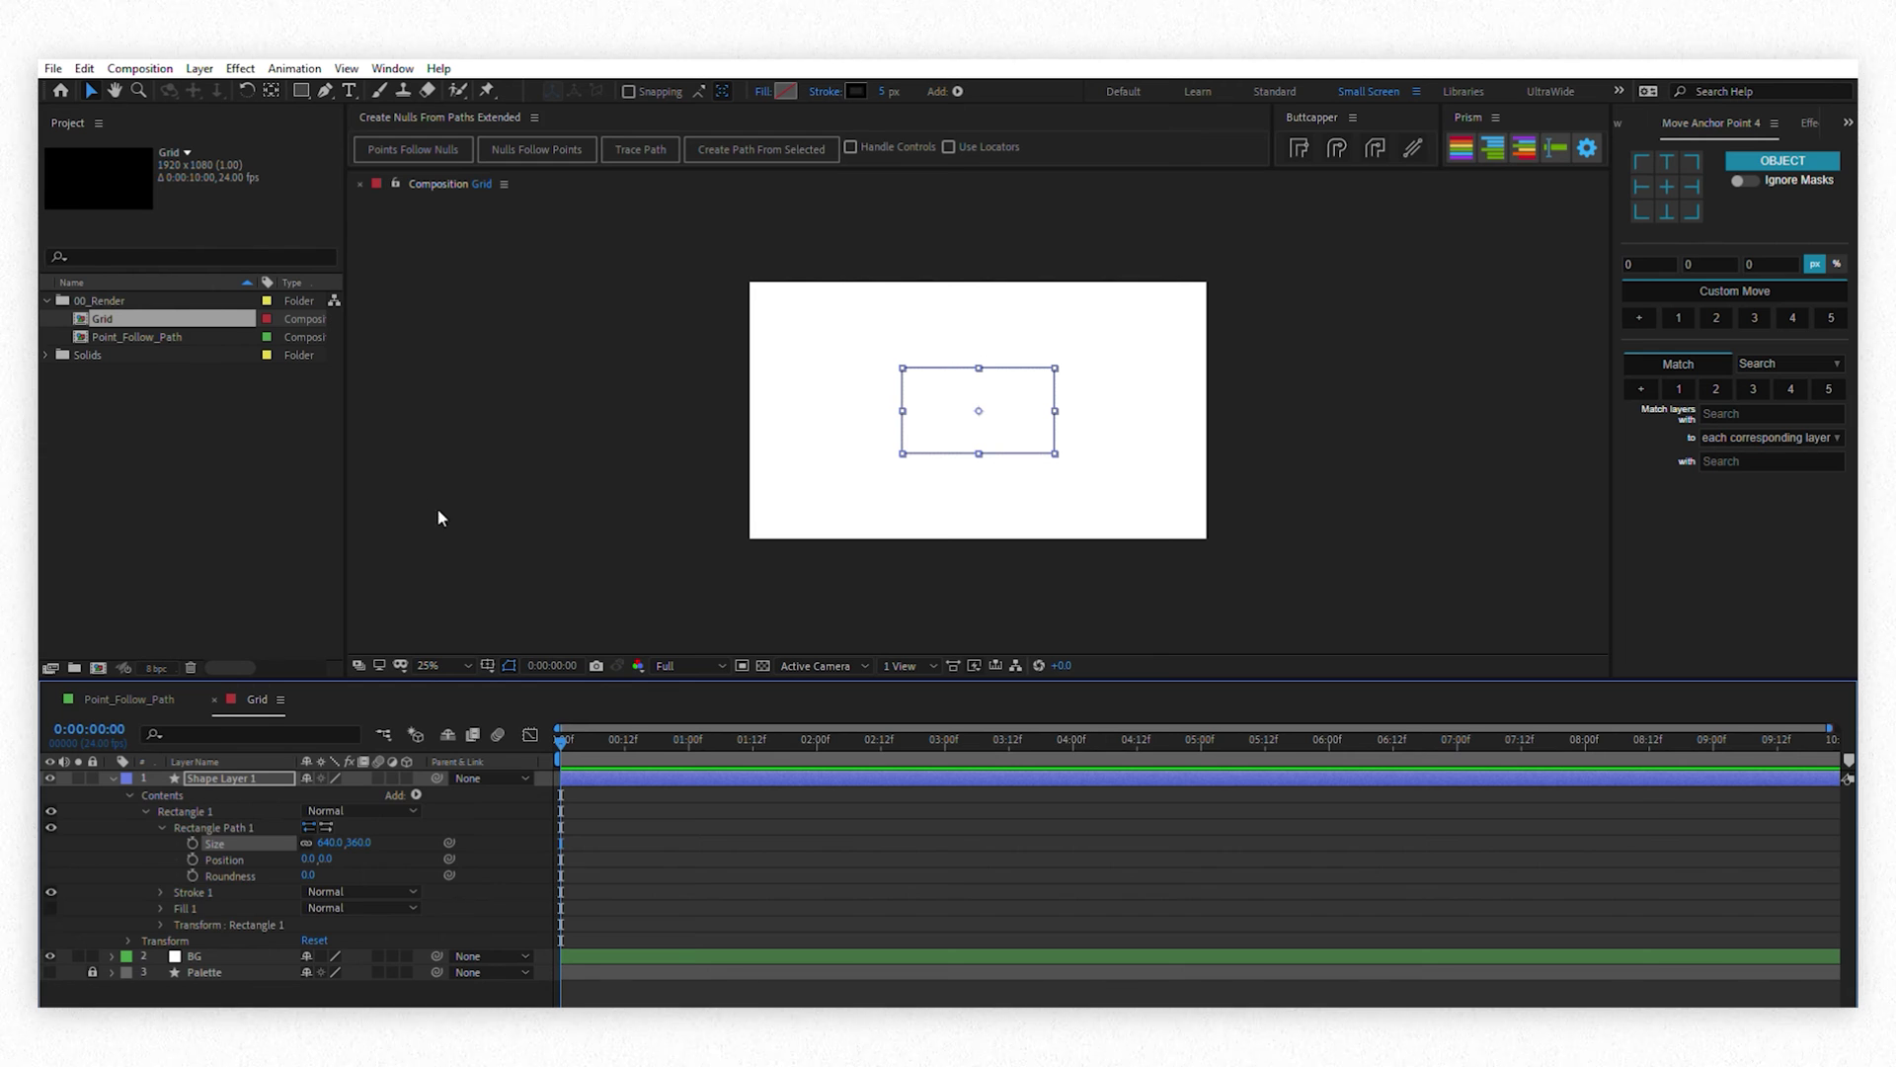
Move the rectangle to Position 320,180 and convert Rectangle Path 1 to a Bezier path
key(p)
key(End)
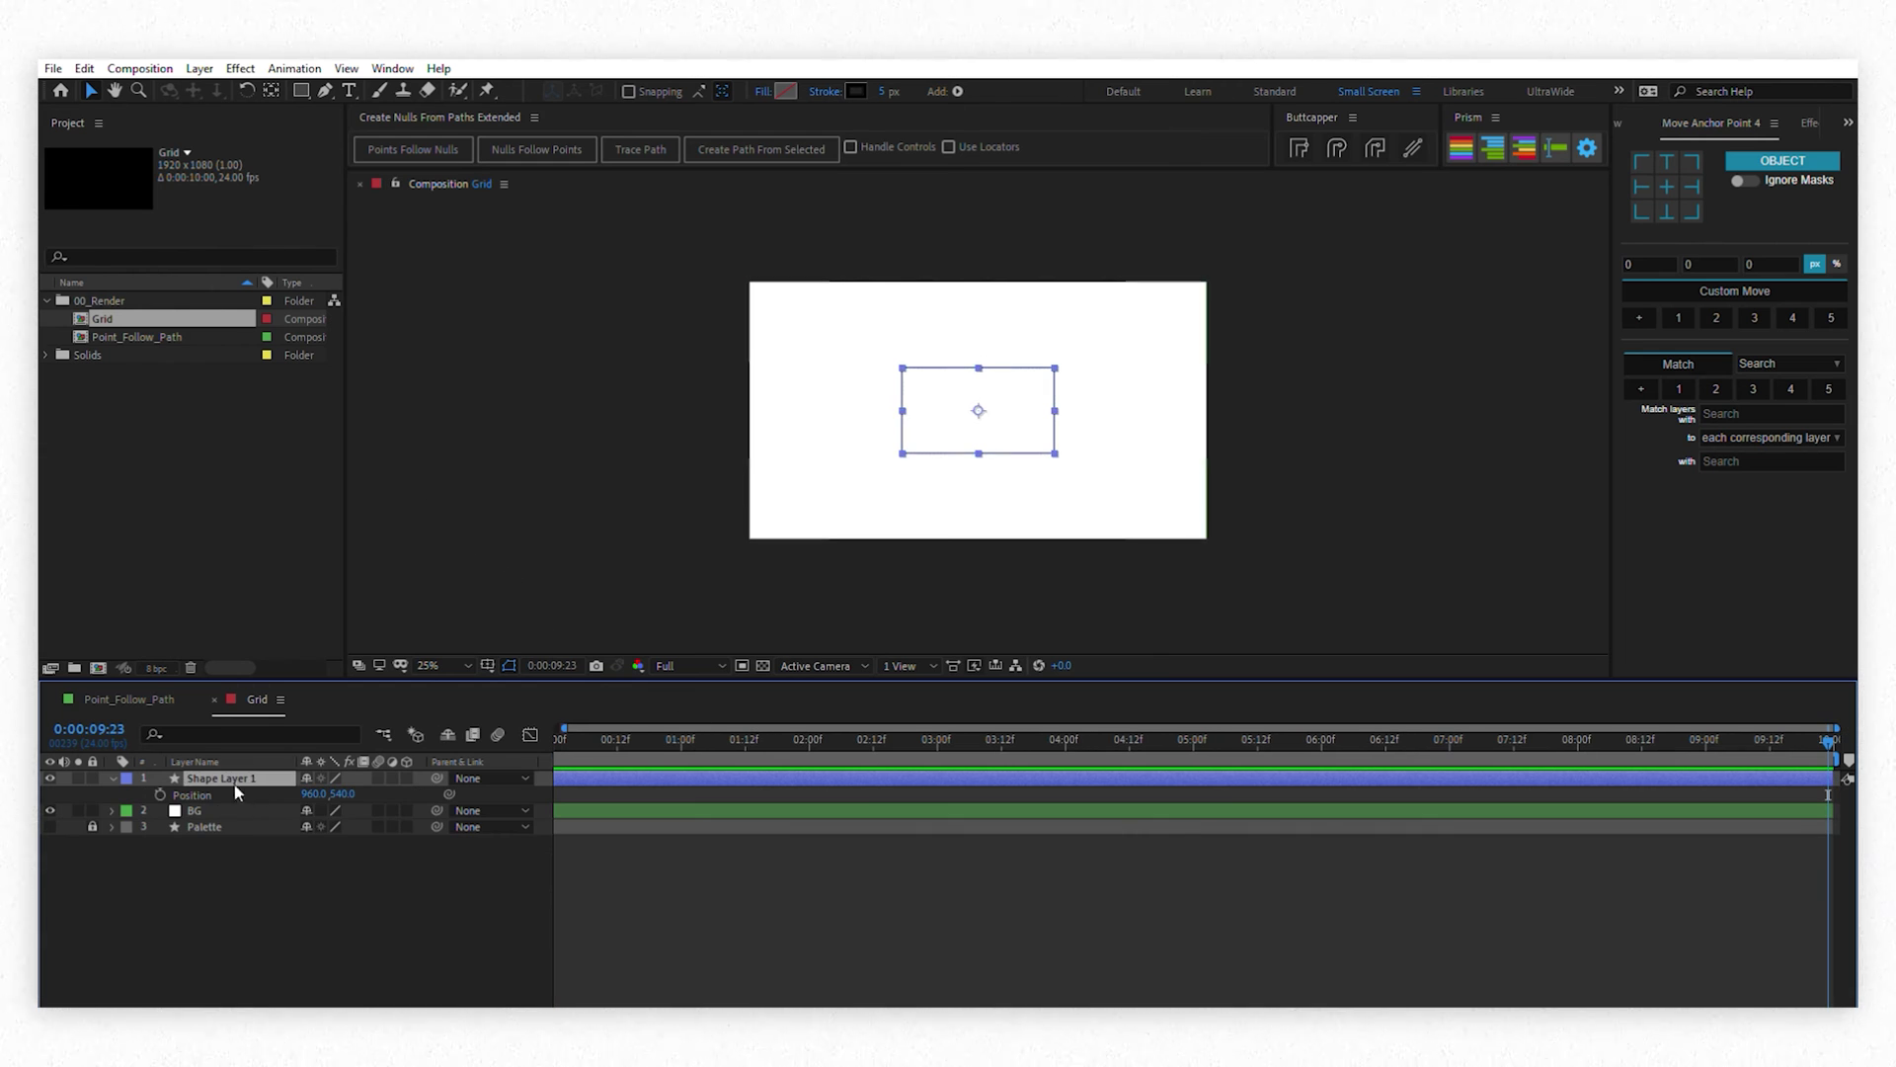
text(0)
key(Tab)
text(200)
key(Return)
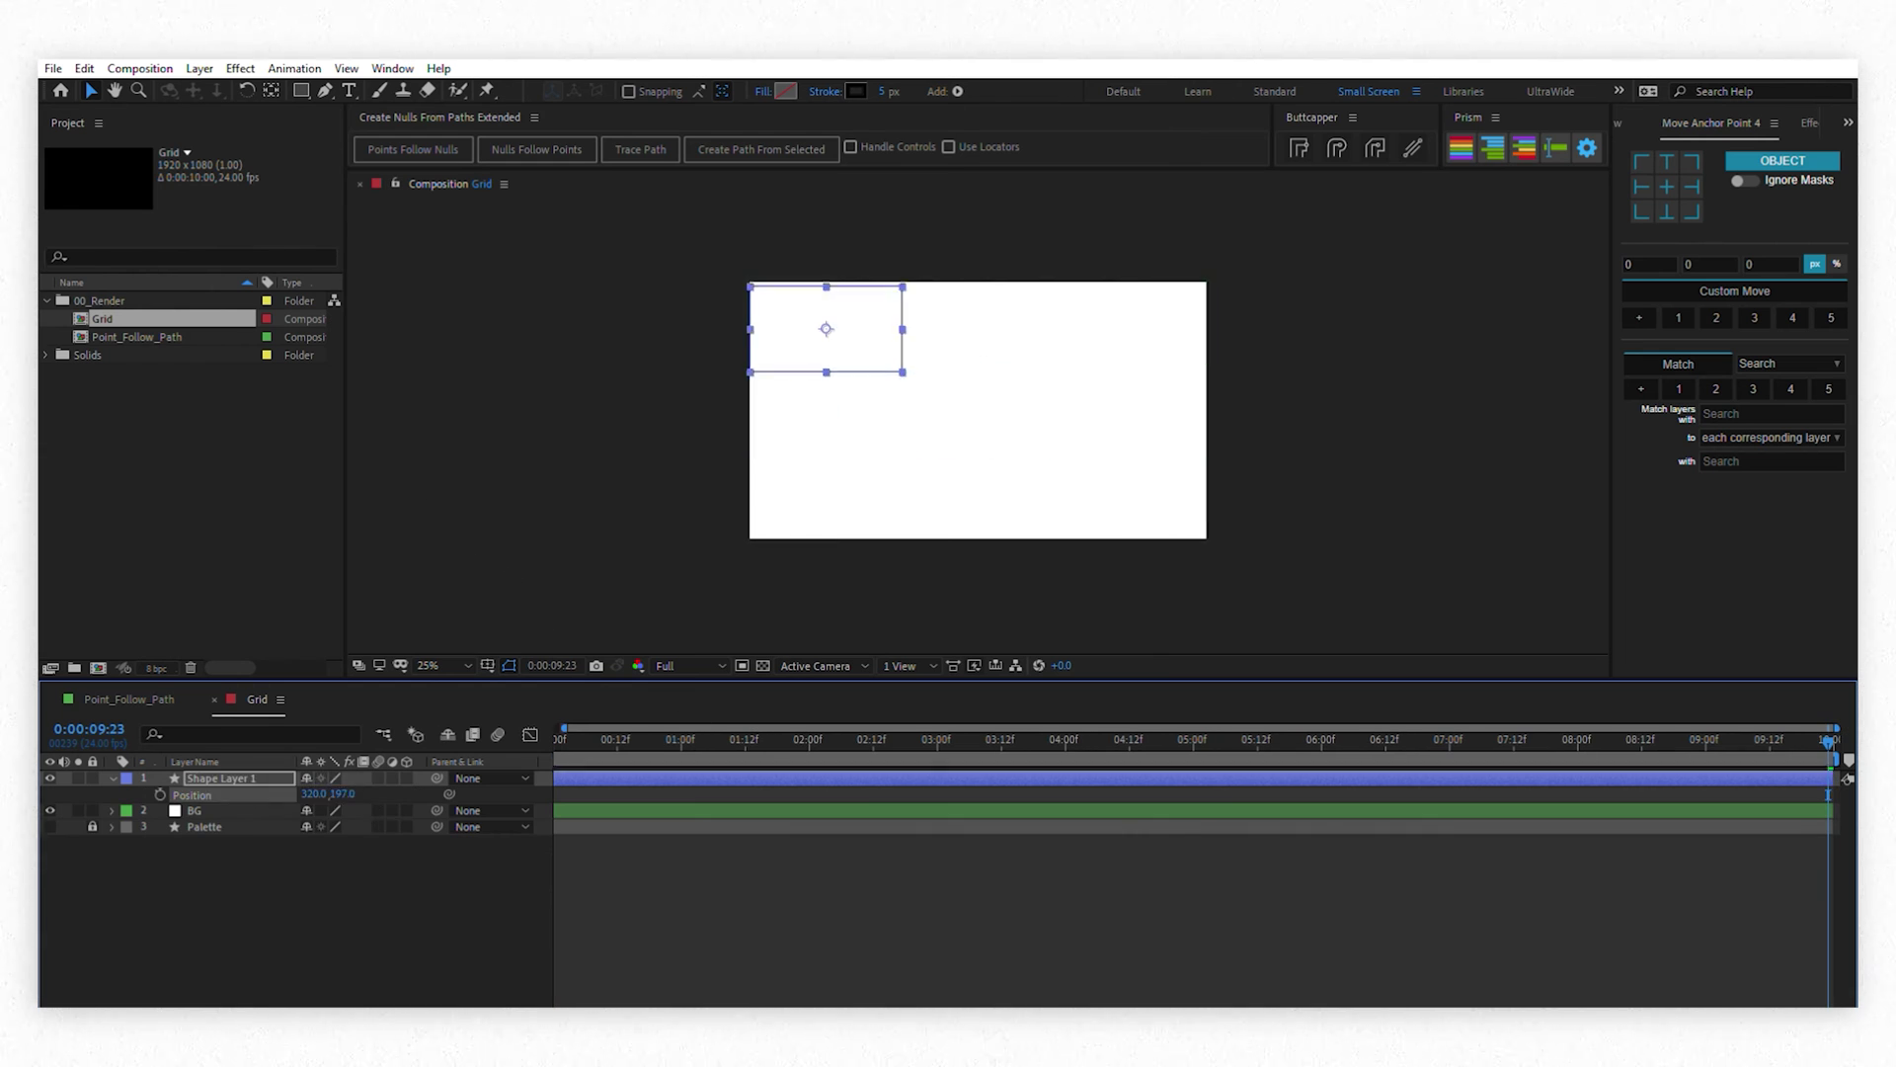
click(342, 794)
text(180)
key(Return)
key(ctrl+f)
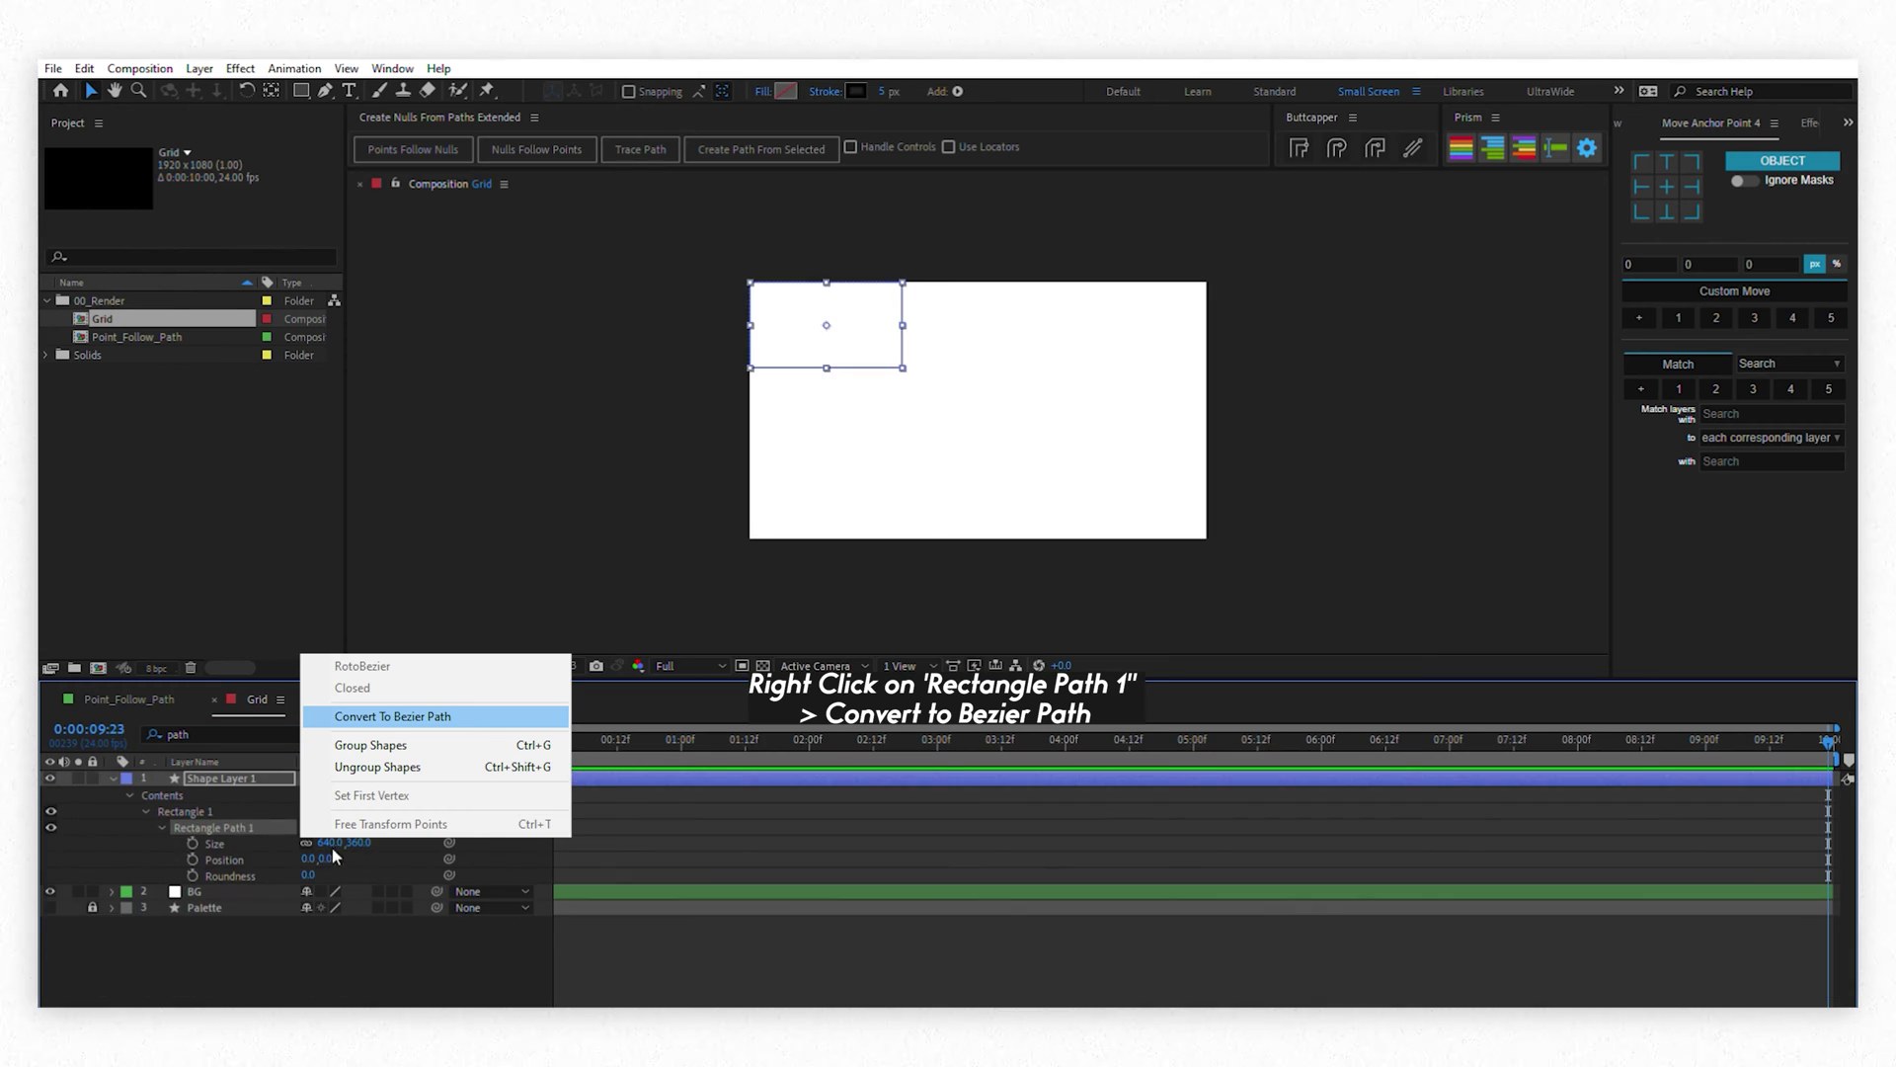
key(Return)
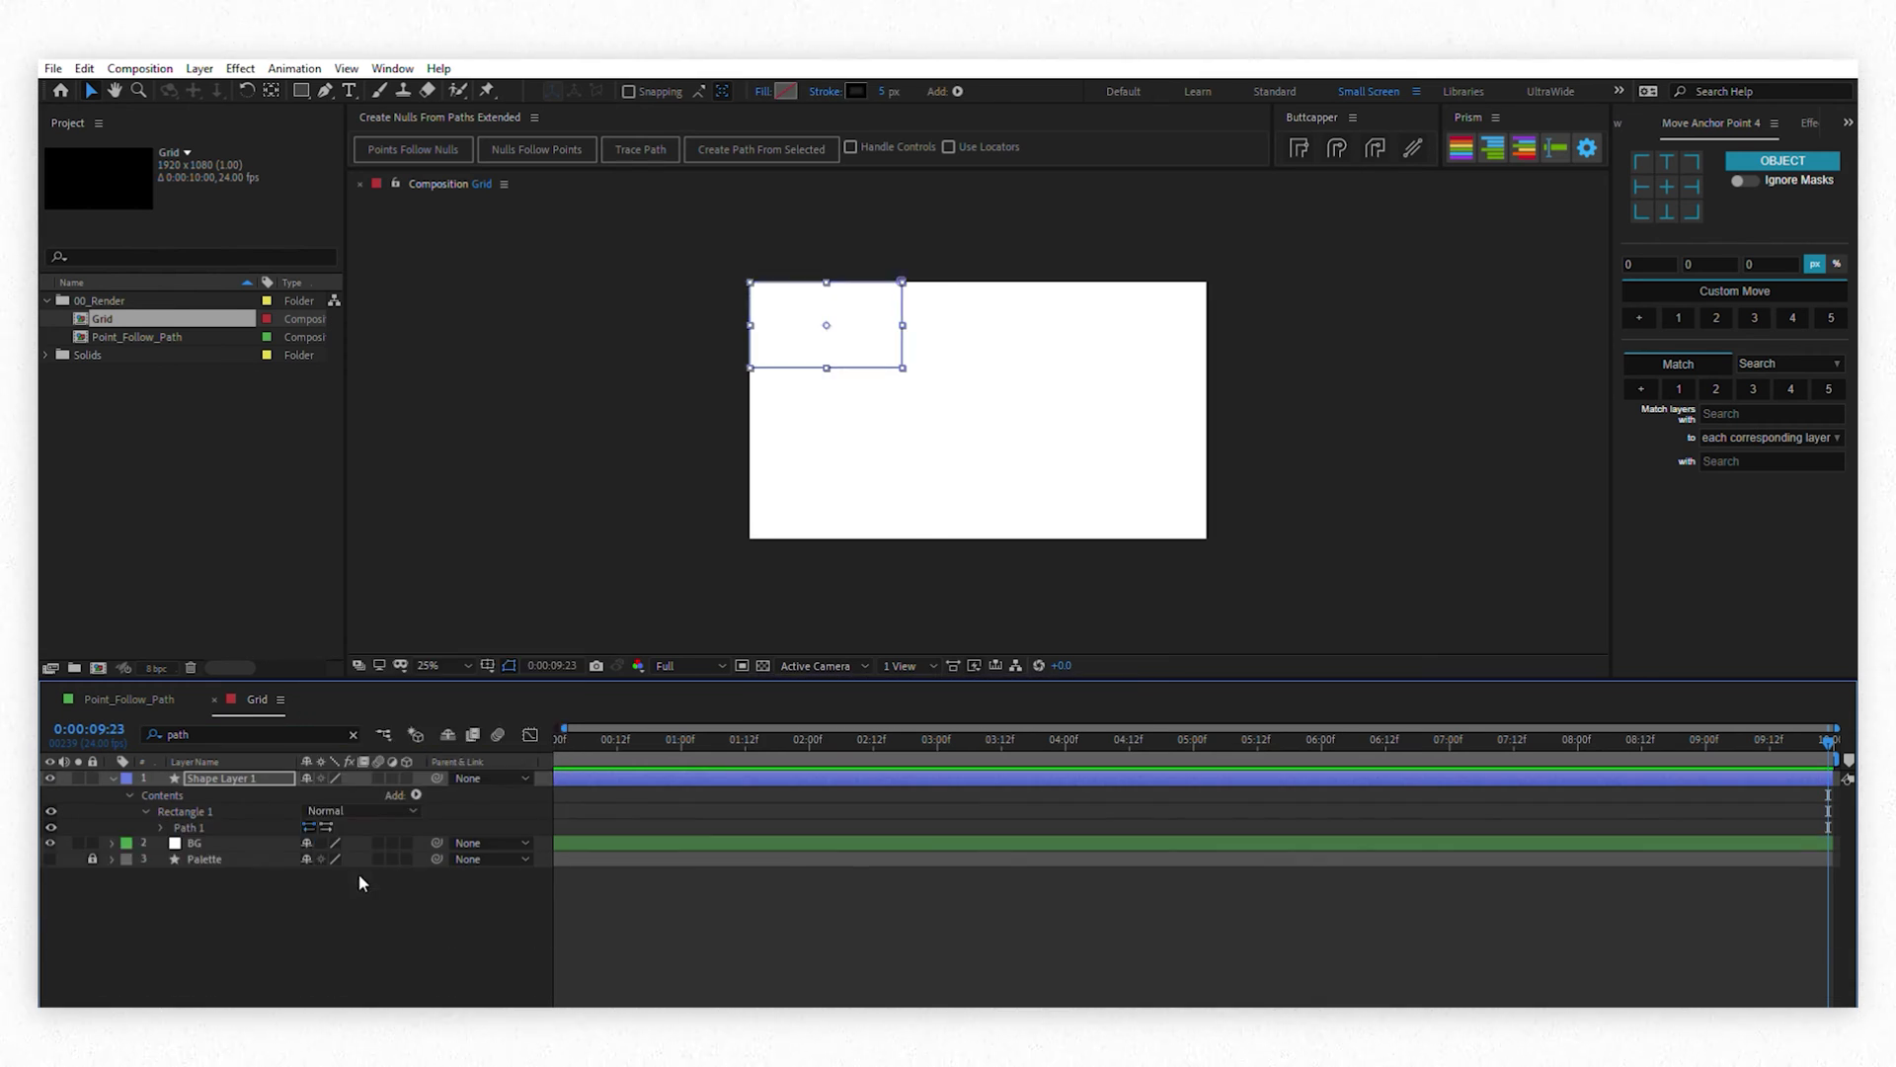
click(161, 827)
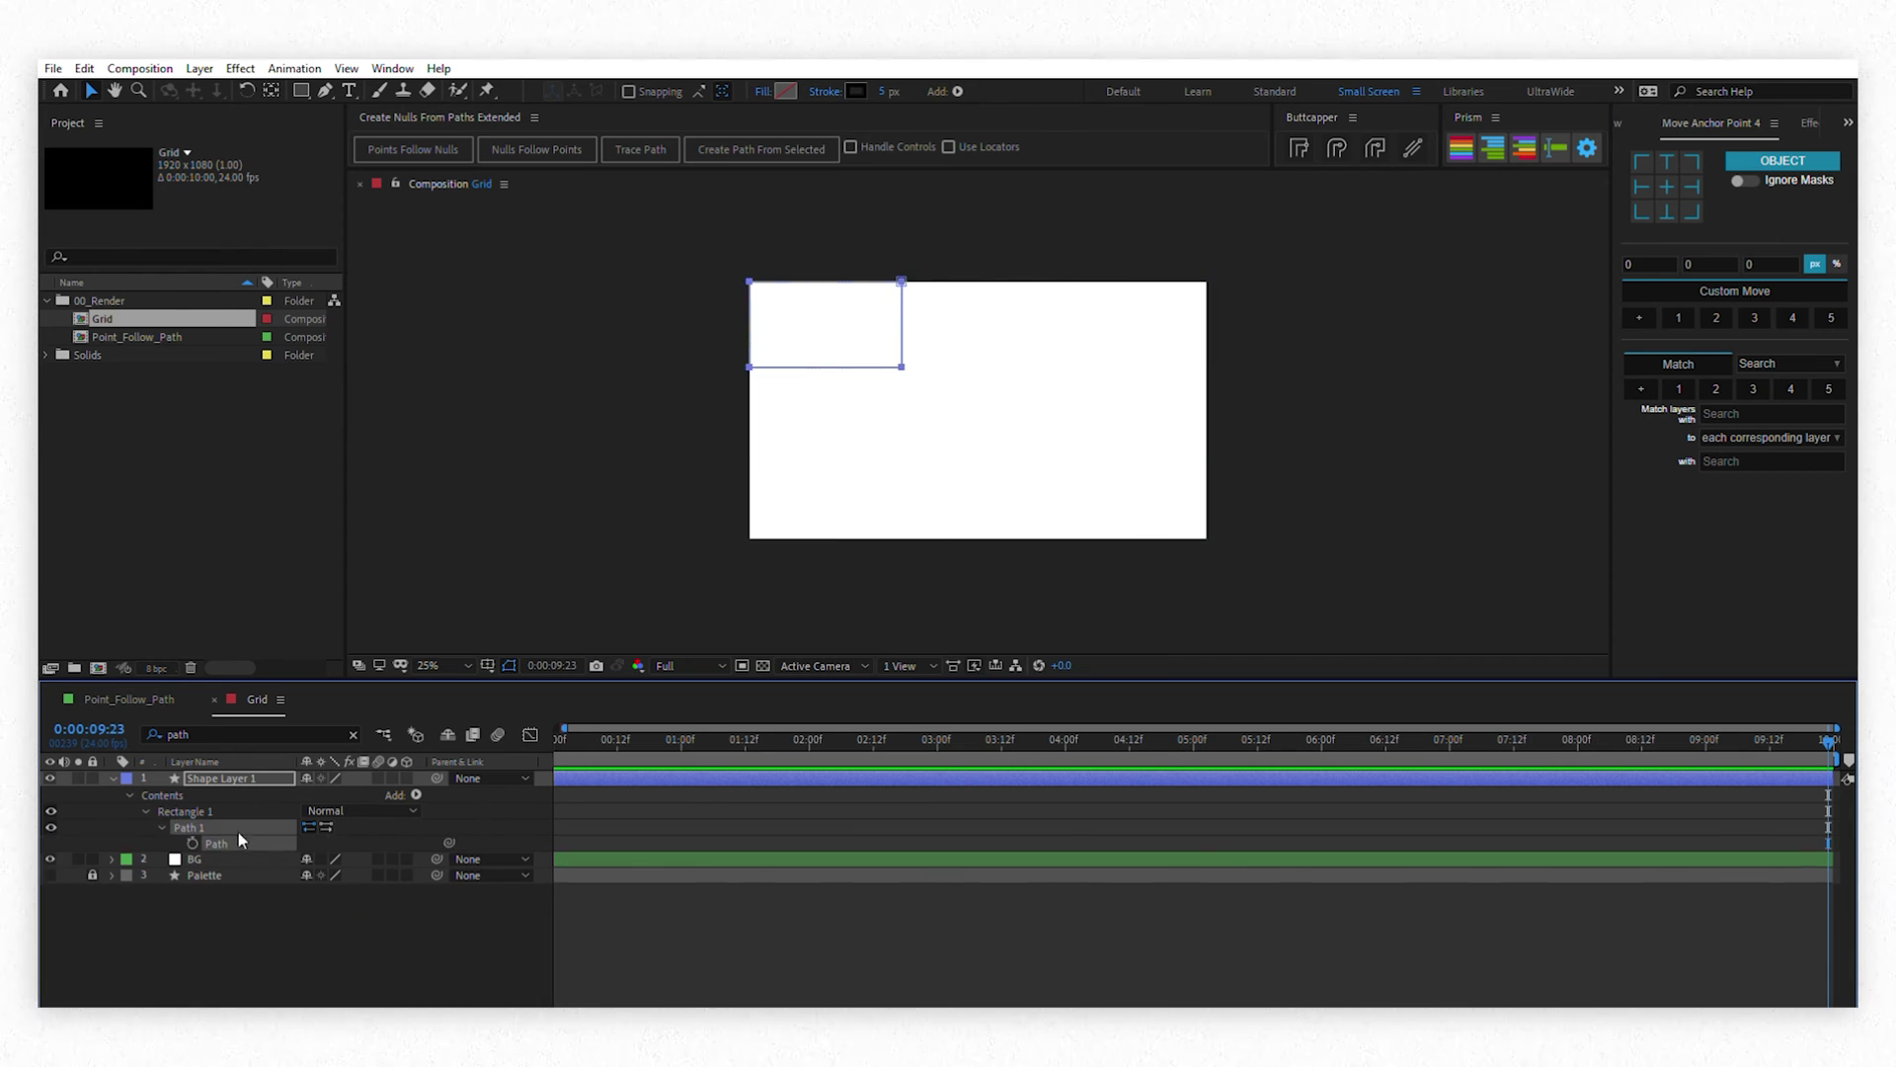
Duplicate the rectangle into a first column at Y 180, 540 and 900, labelled red
key(ctrl+d)
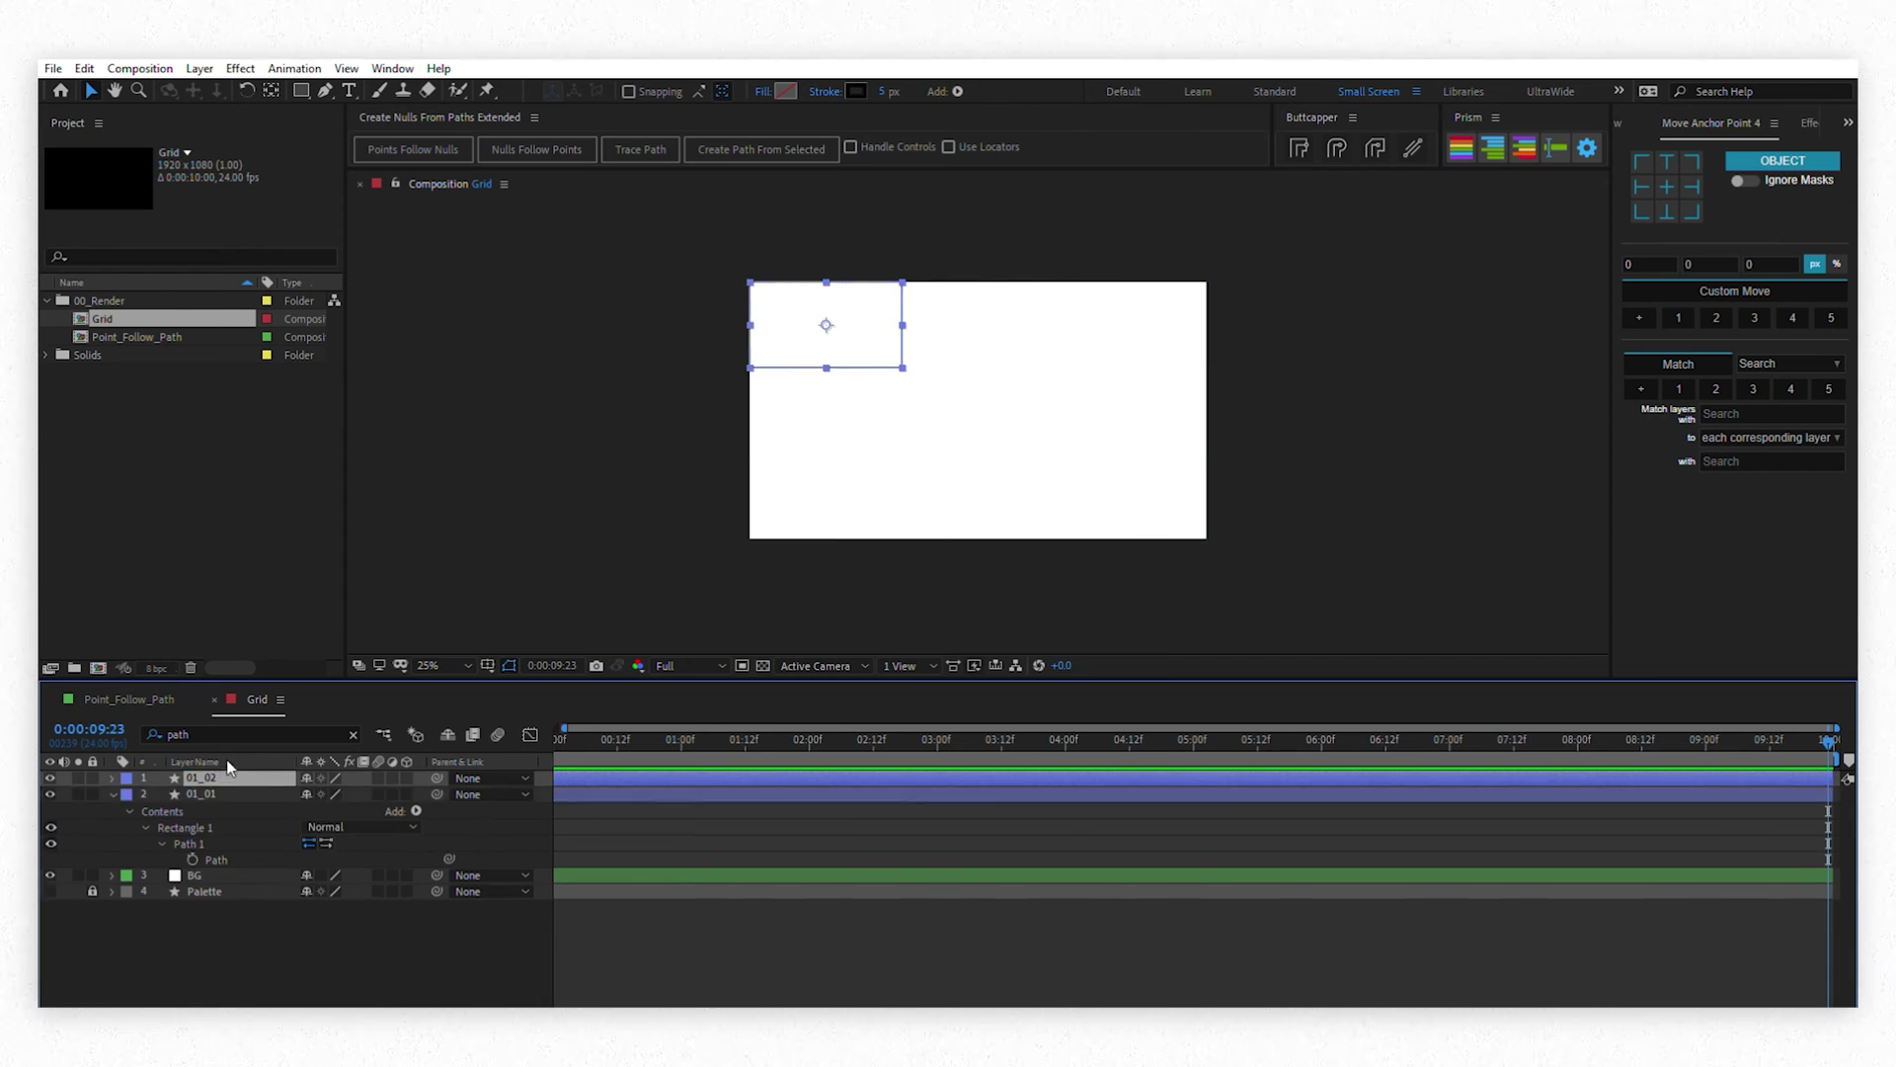
key(p)
drag(223, 778, 223, 816)
key(ctrl+d)
click(222, 778)
drag(343, 810, 362, 855)
click(222, 842)
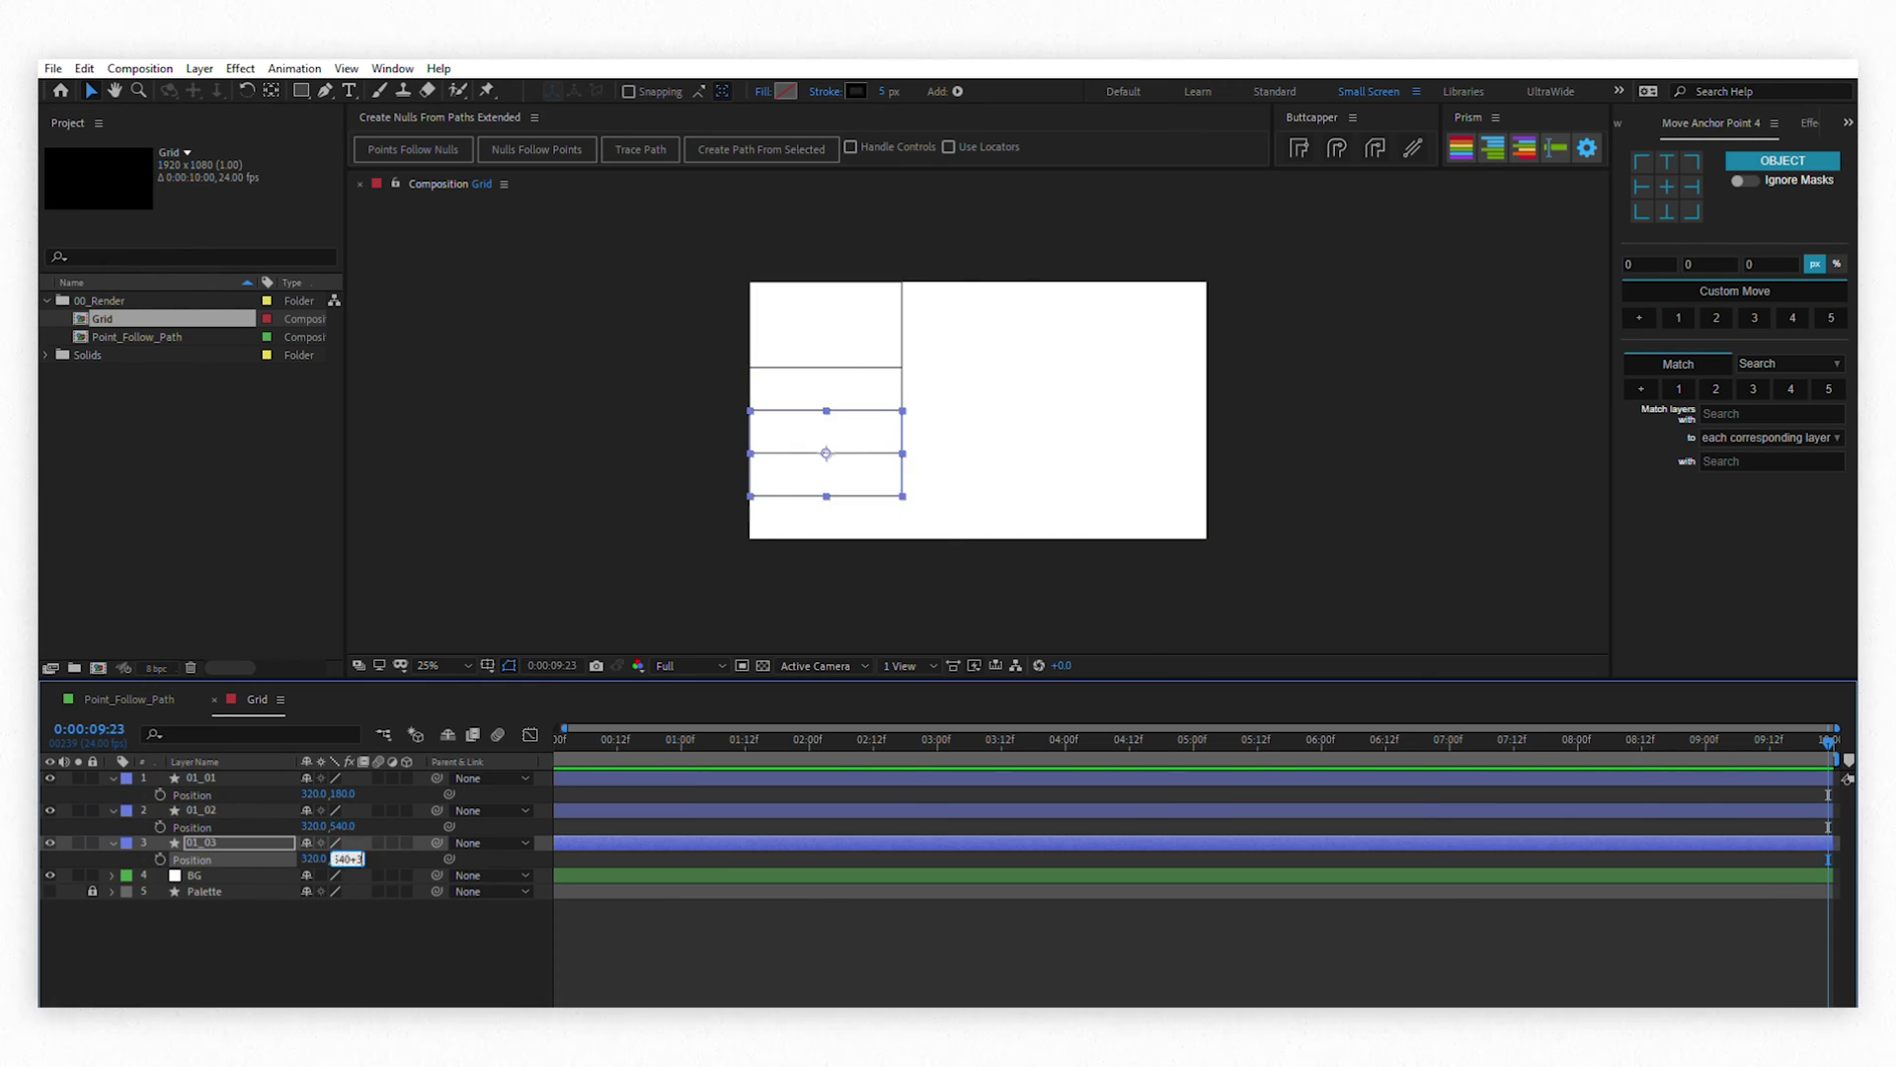
text(60)
key(Return)
click(202, 777)
shift+click(201, 842)
Duplicate the first column and rename the copies 02_01, 02_02 and 02_03
key(ctrl+d)
click(201, 875)
key(Return)
text(02_01)
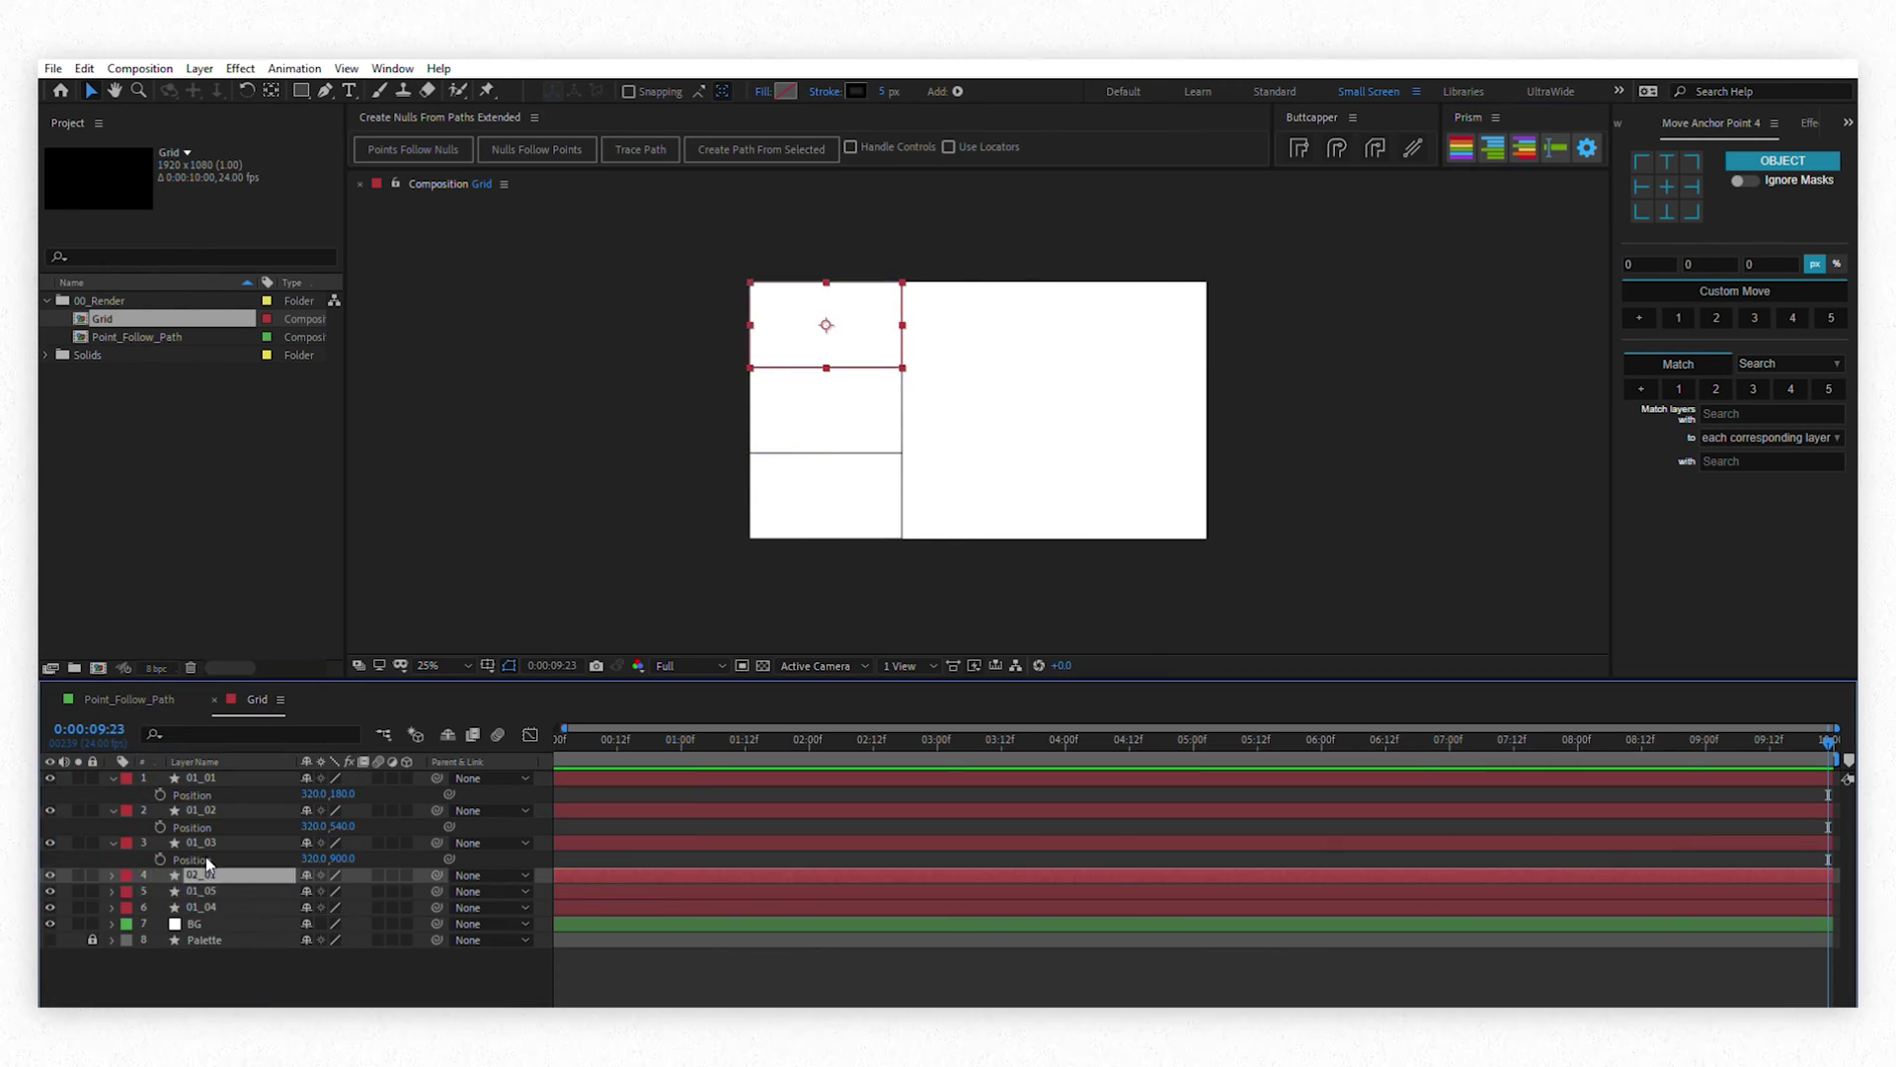
key(ctrl+Down)
text(02_02)
key(ctrl+Down)
text(02_03)
Shift the second column to X 960 and label it orange
click(237, 875)
key(p)
shift+click(255, 920)
drag(314, 891, 375, 891)
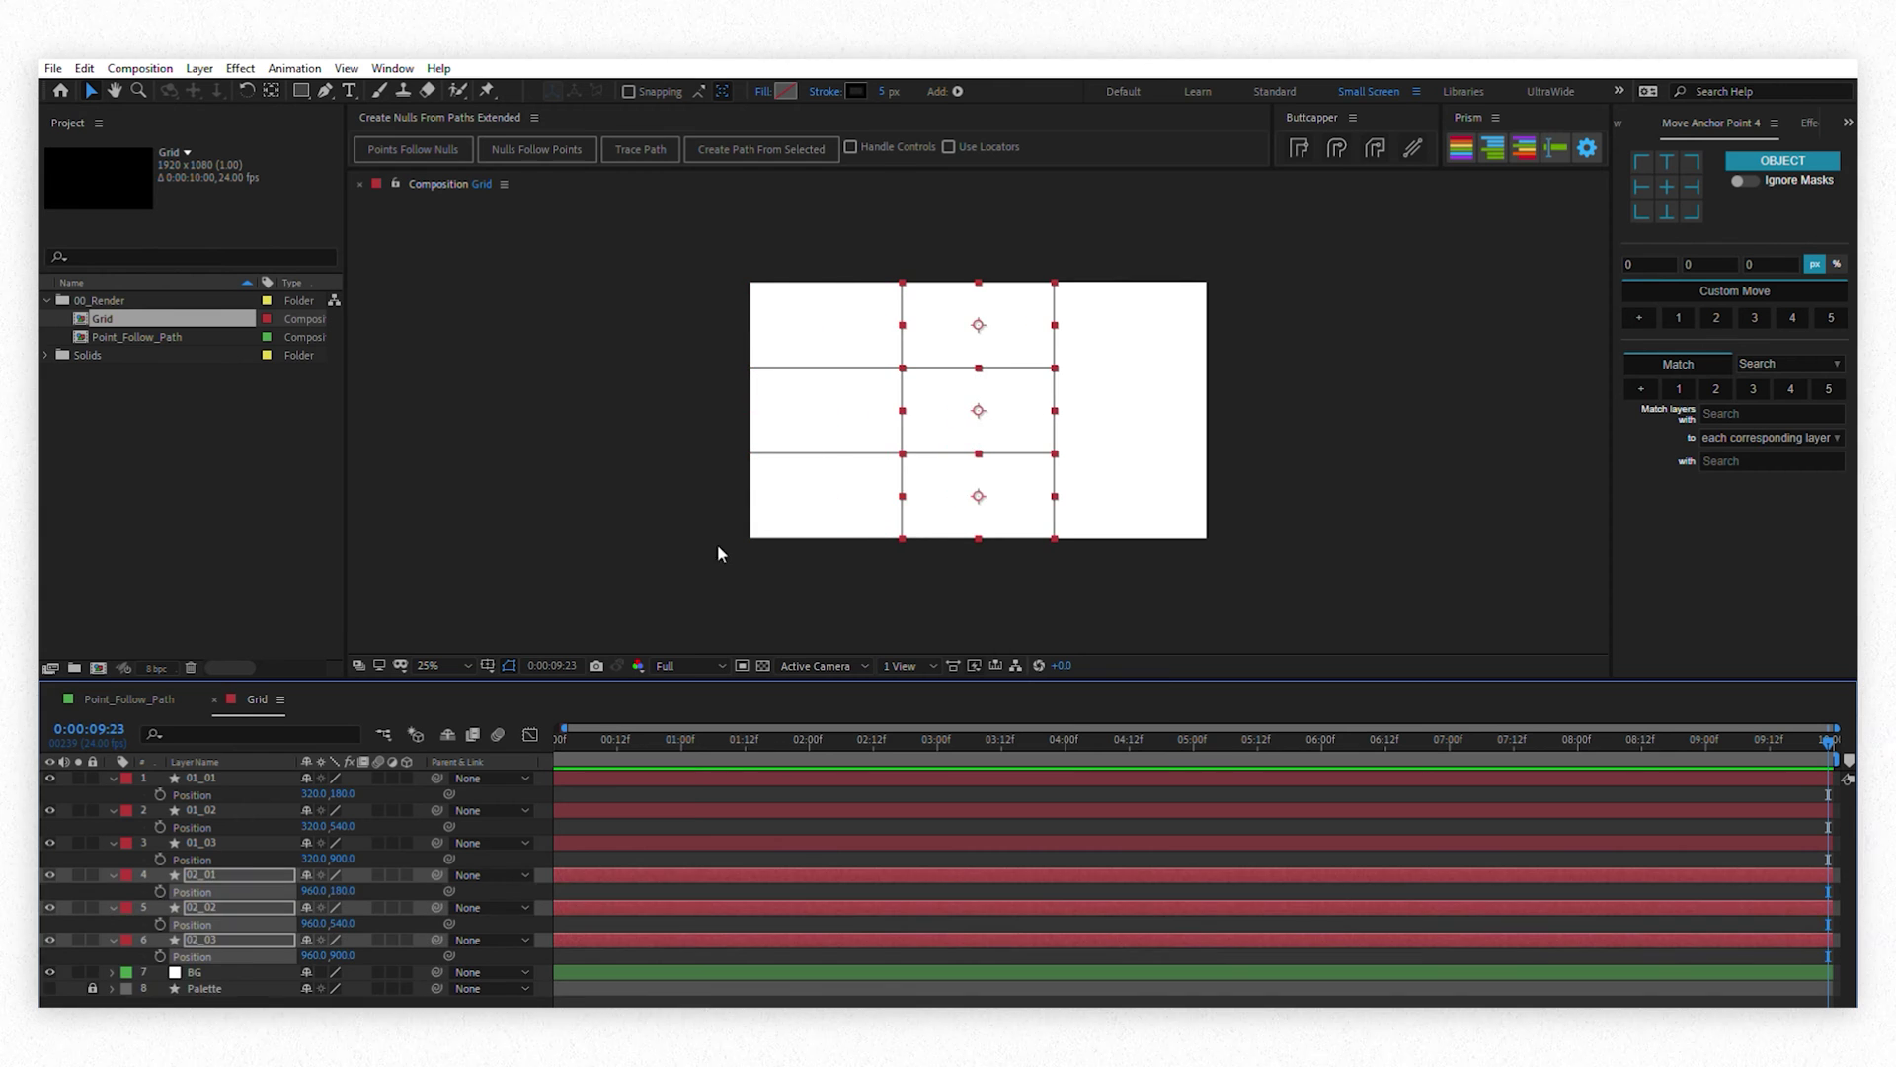
click(1461, 148)
Duplicate the second column into a third column on the right, labelled yellow
key(ctrl+d)
drag(225, 978, 225, 1002)
key(p)
click(1461, 148)
key(ctrl+a)
key(u)
click(399, 987)
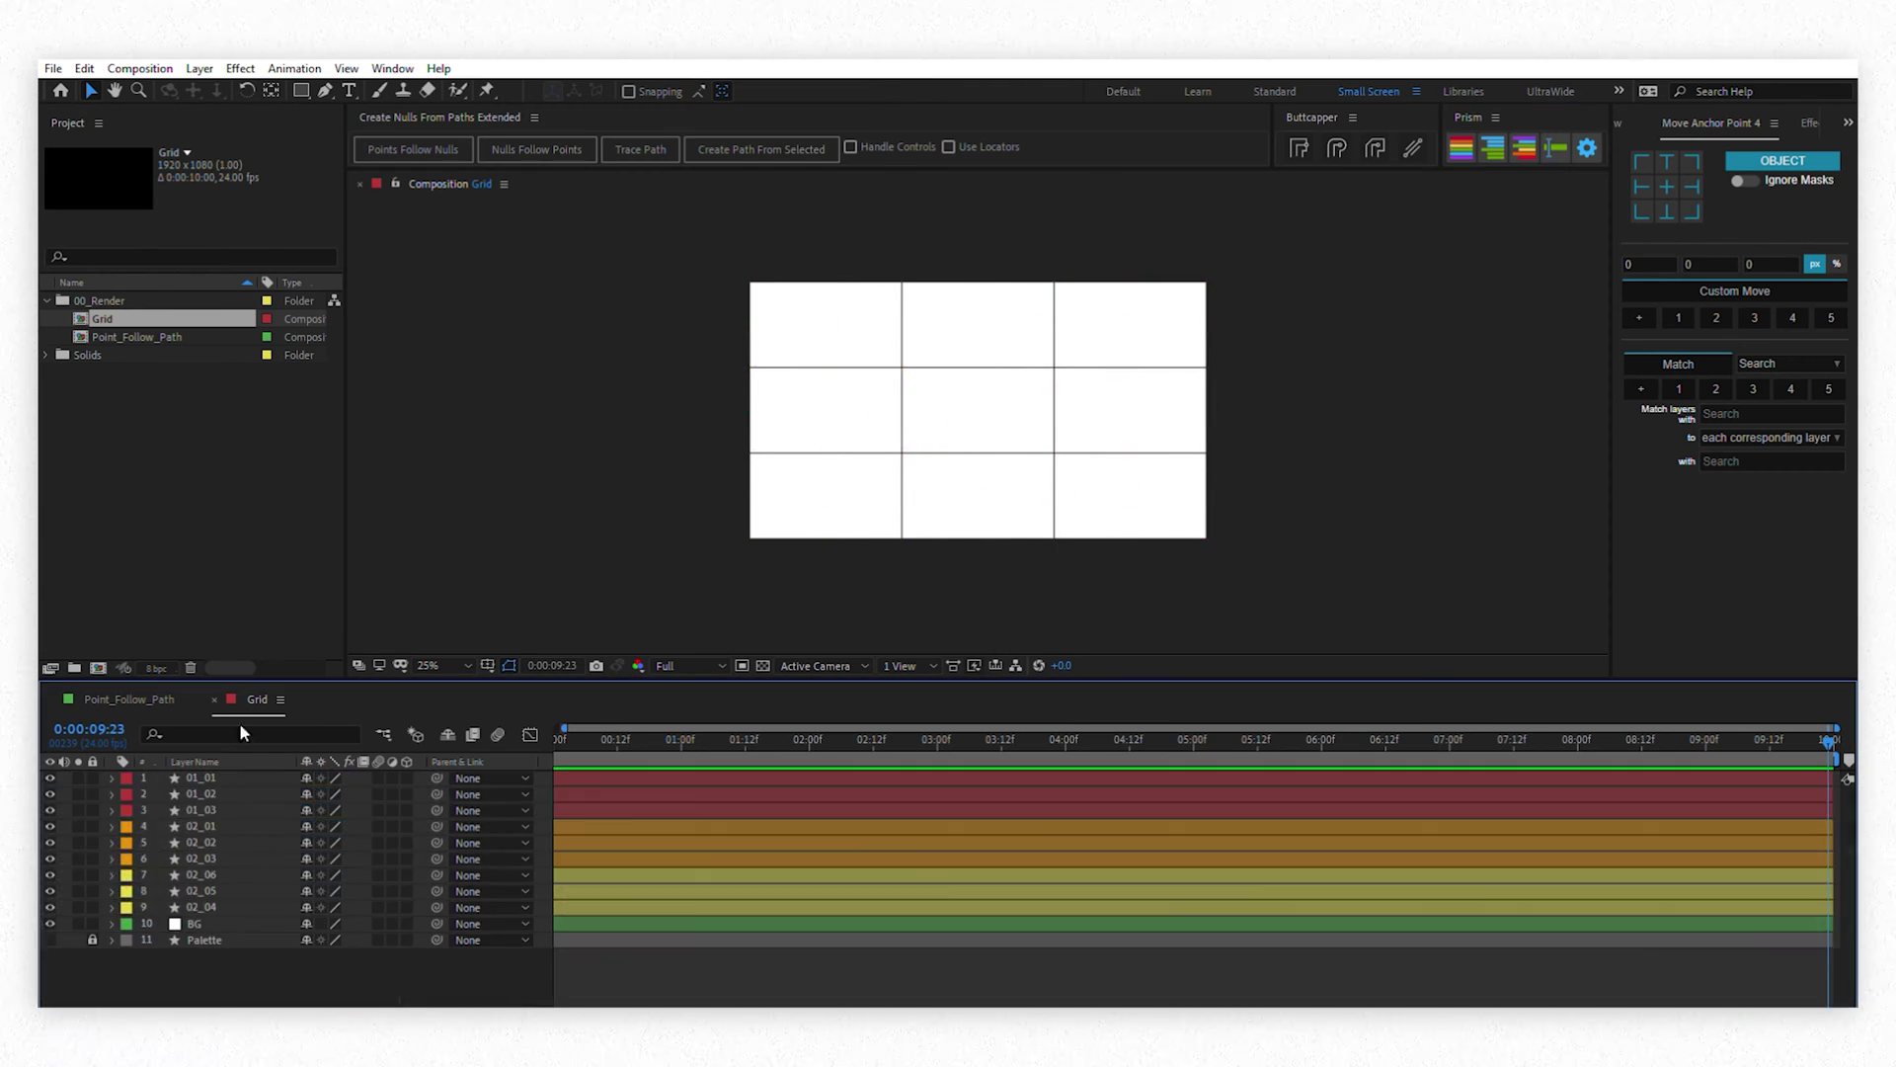
Filter the timeline by 'path' to select the rectangles' Path properties, then clear the filter
click(241, 734)
text(path)
click(217, 843)
ctrl+click(218, 922)
scroll(235, 914, down, 8)
ctrl+click(218, 866)
click(352, 734)
key(ctrl+a)
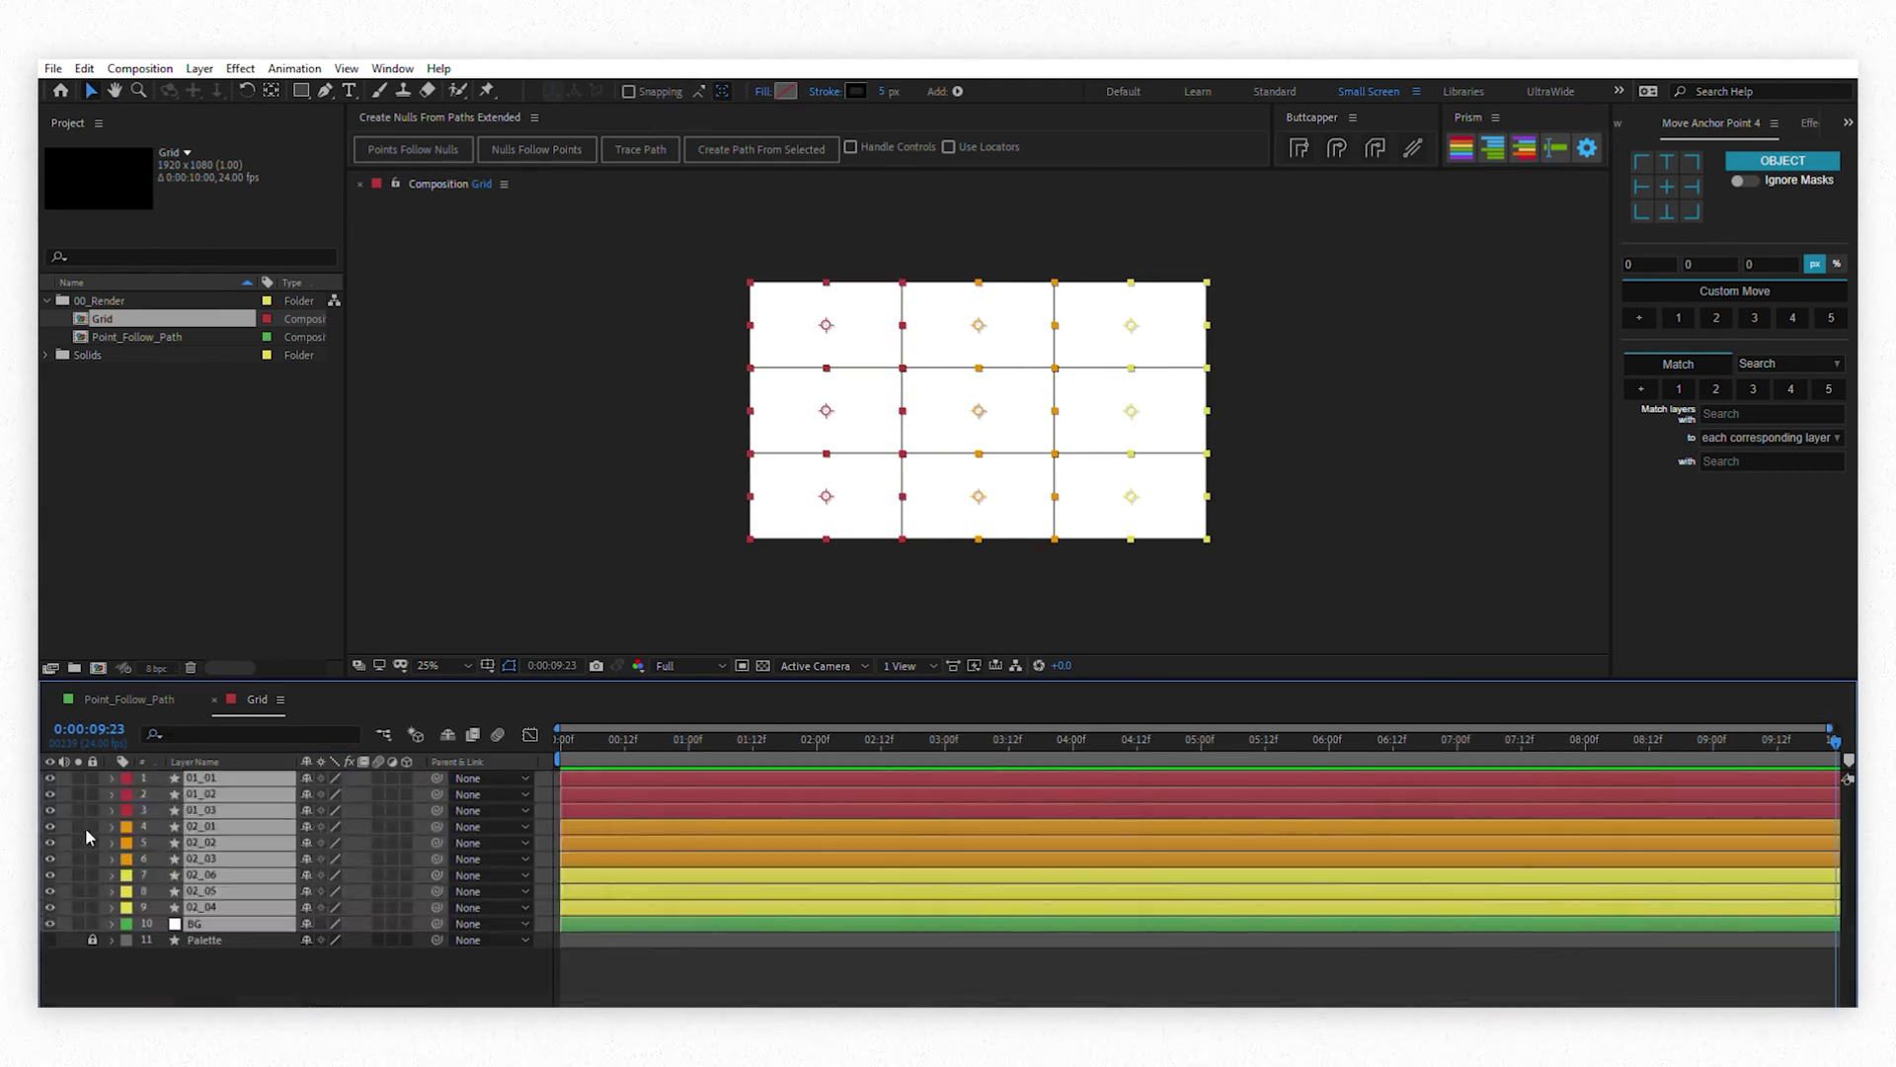
Rename the third column's layers 03_01, 03_02 and 03_03, then select all nine rectangles
click(202, 875)
key(Return)
text(03_01)
key(Return)
key(ctrl+Down)
key(Return)
text(03_02)
double_click(247, 907)
key(Return)
click(244, 901)
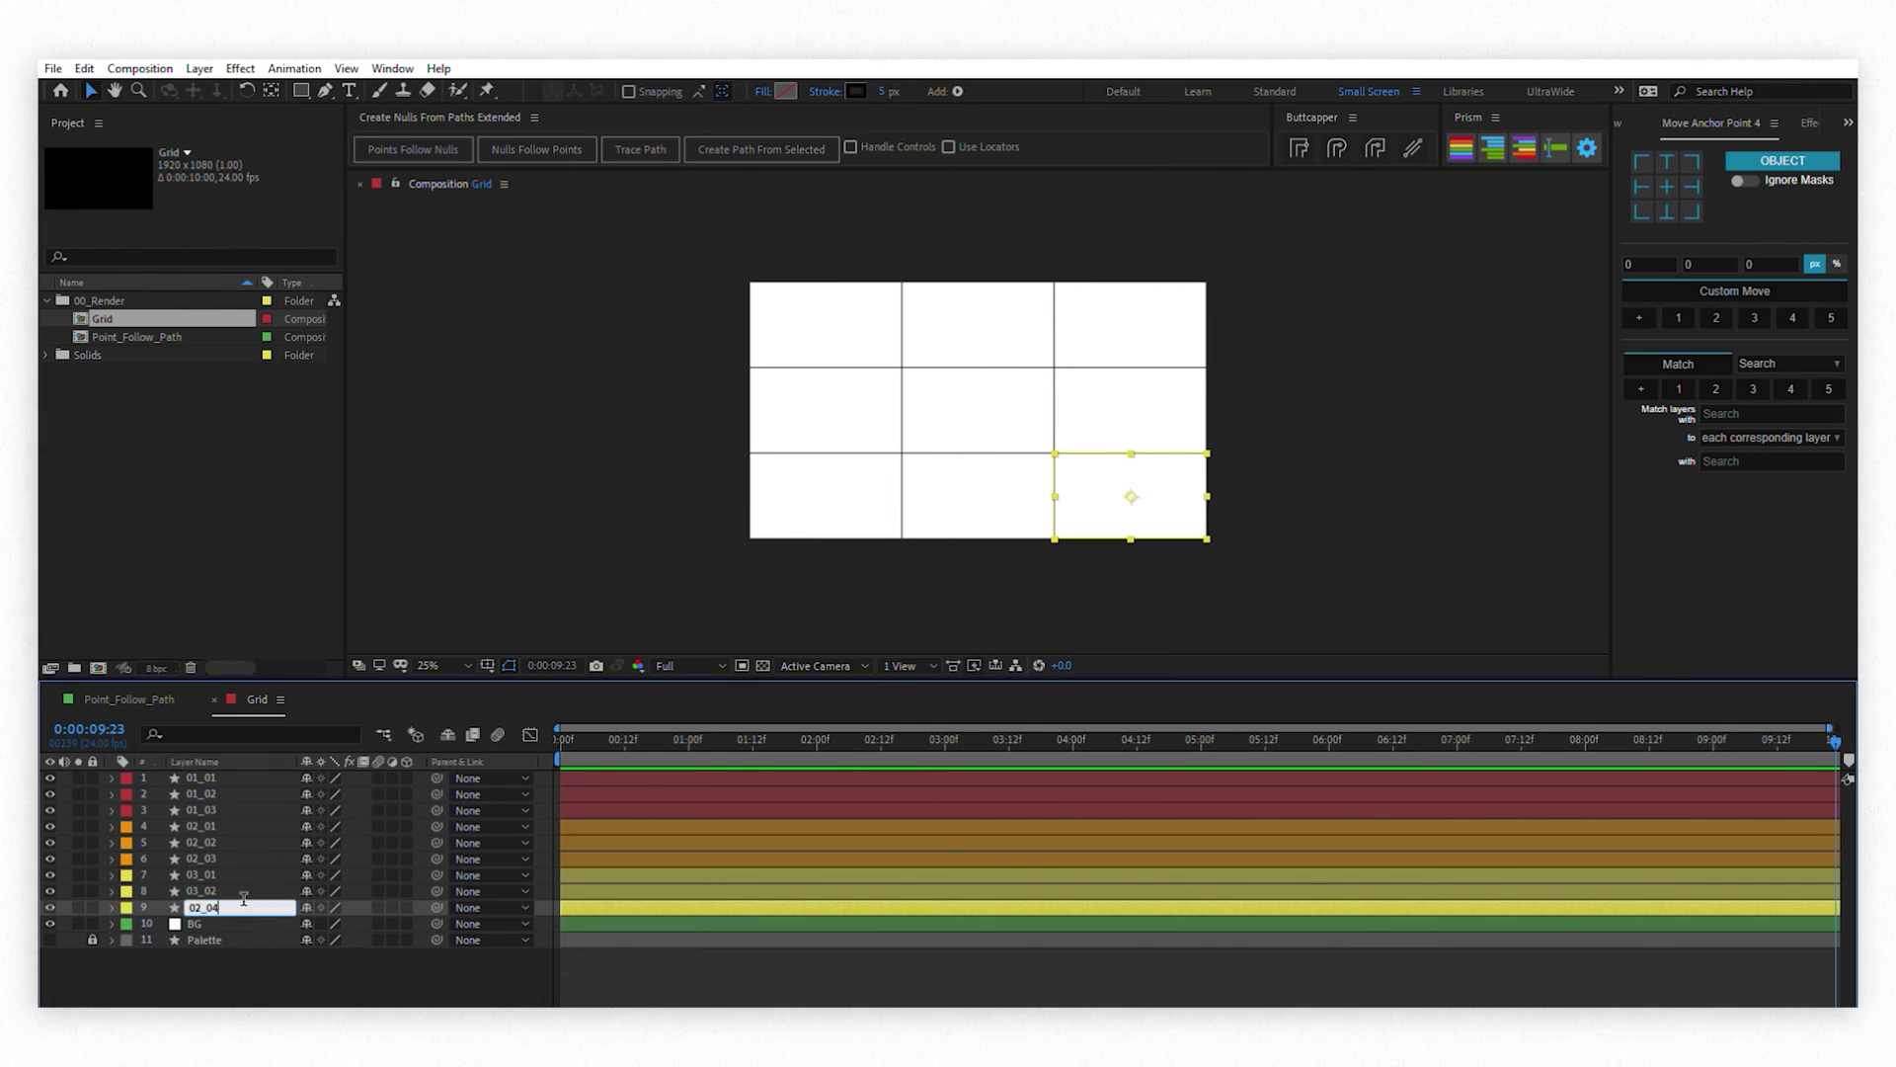
text(03)
key(Return)
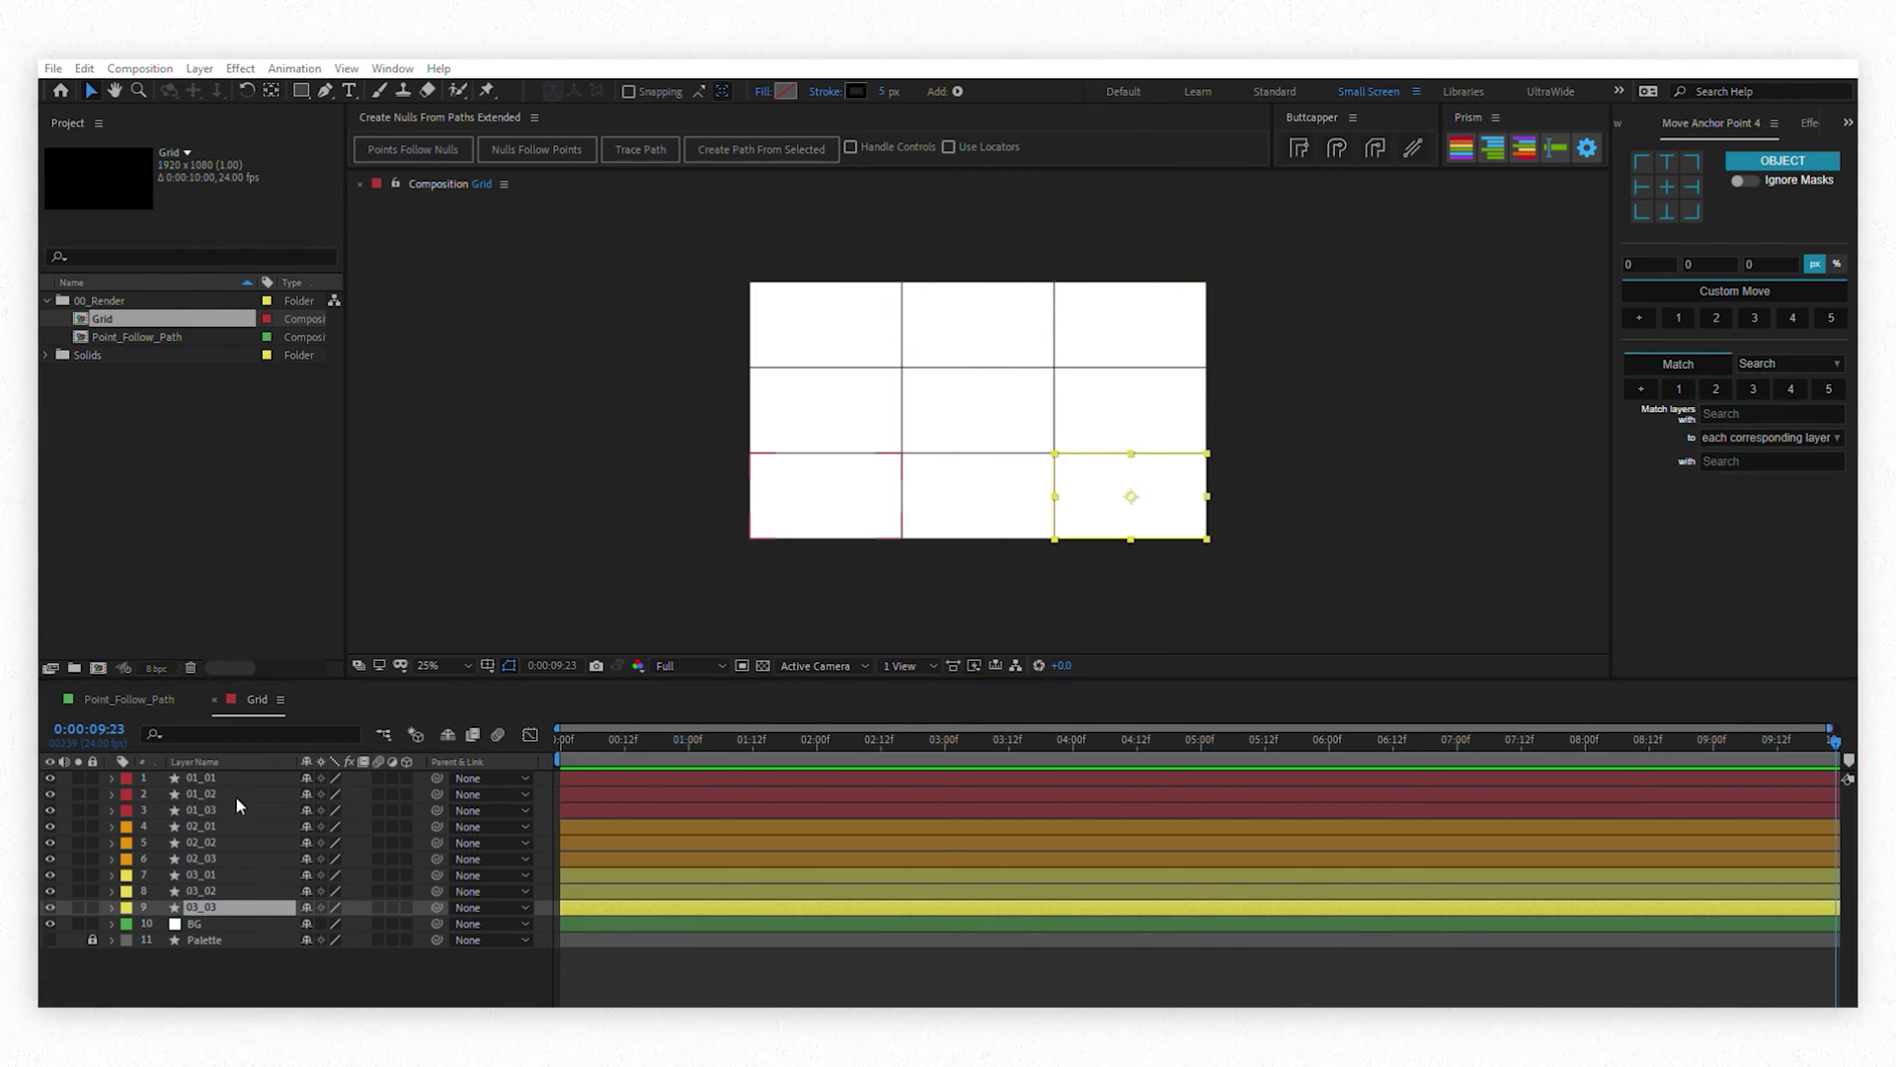
click(229, 794)
click(229, 778)
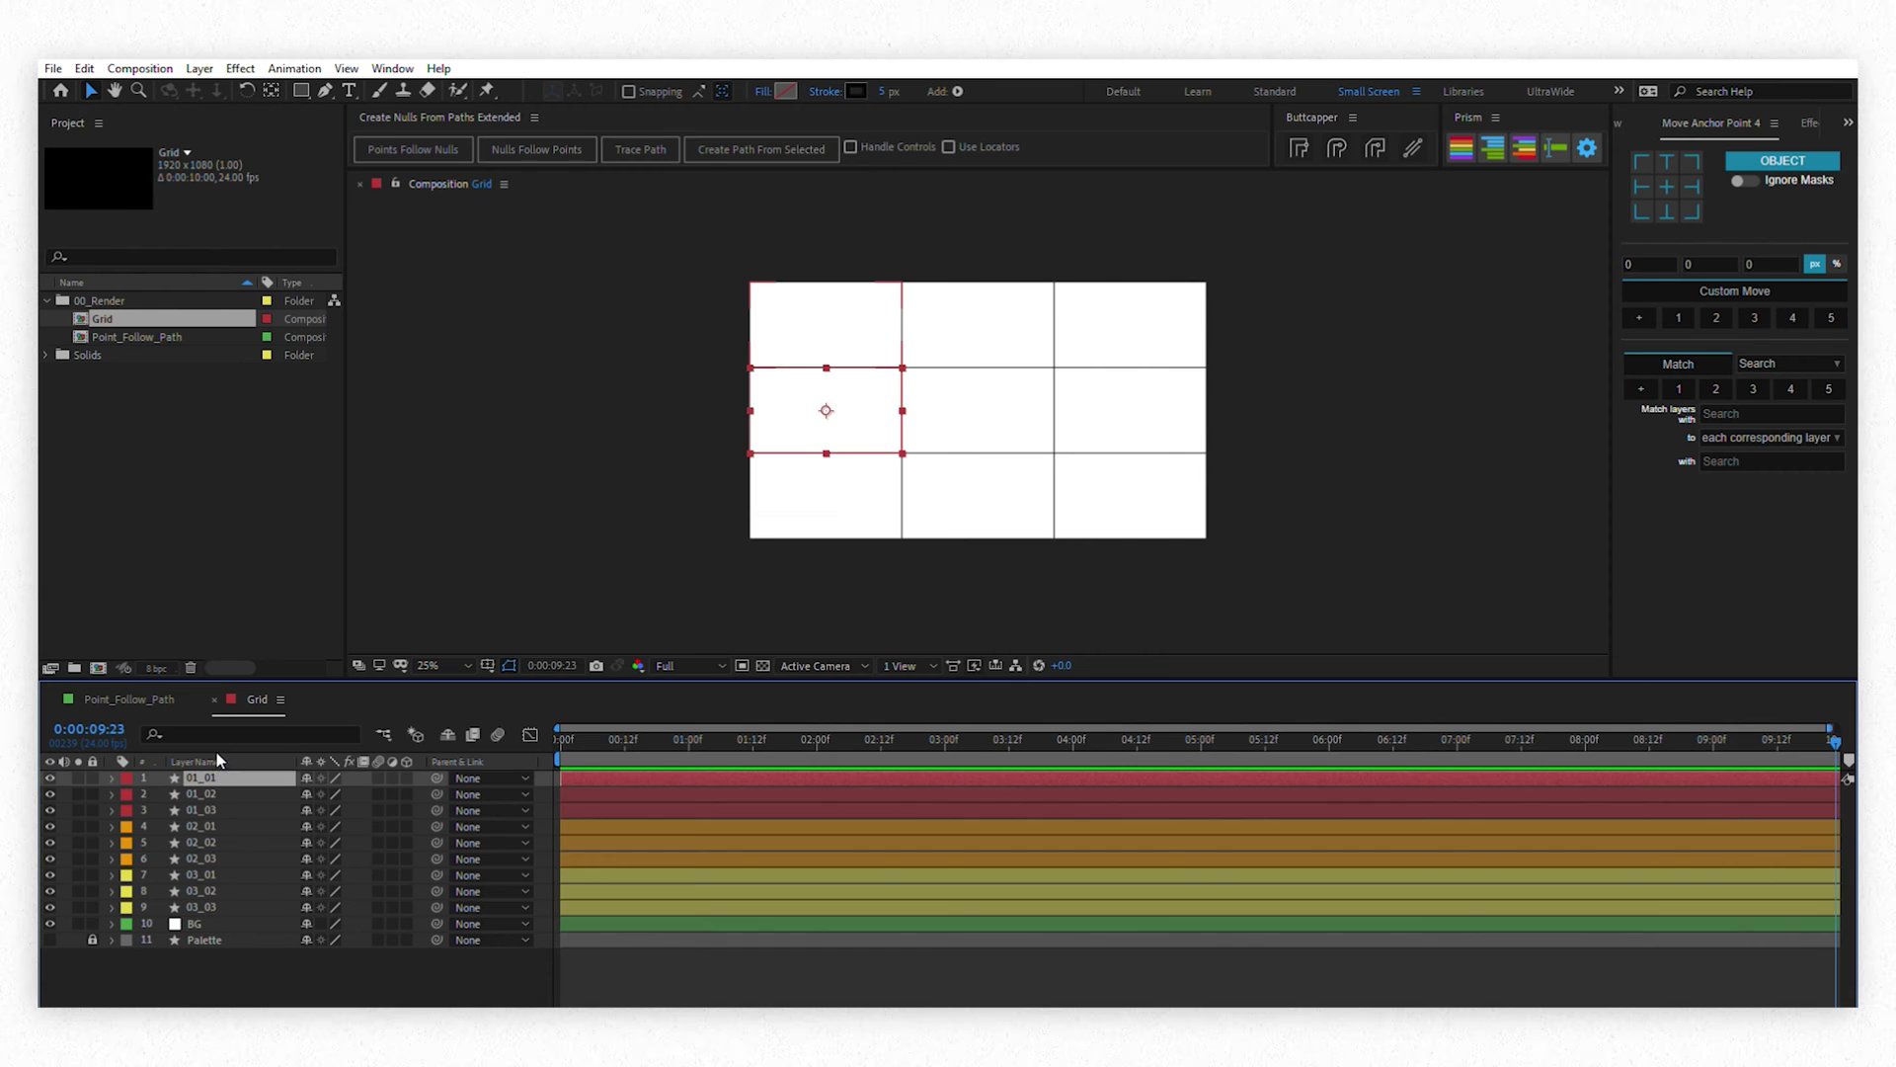
Select the nine grid rectangle layers and filter their properties for 'path'
shift+click(217, 905)
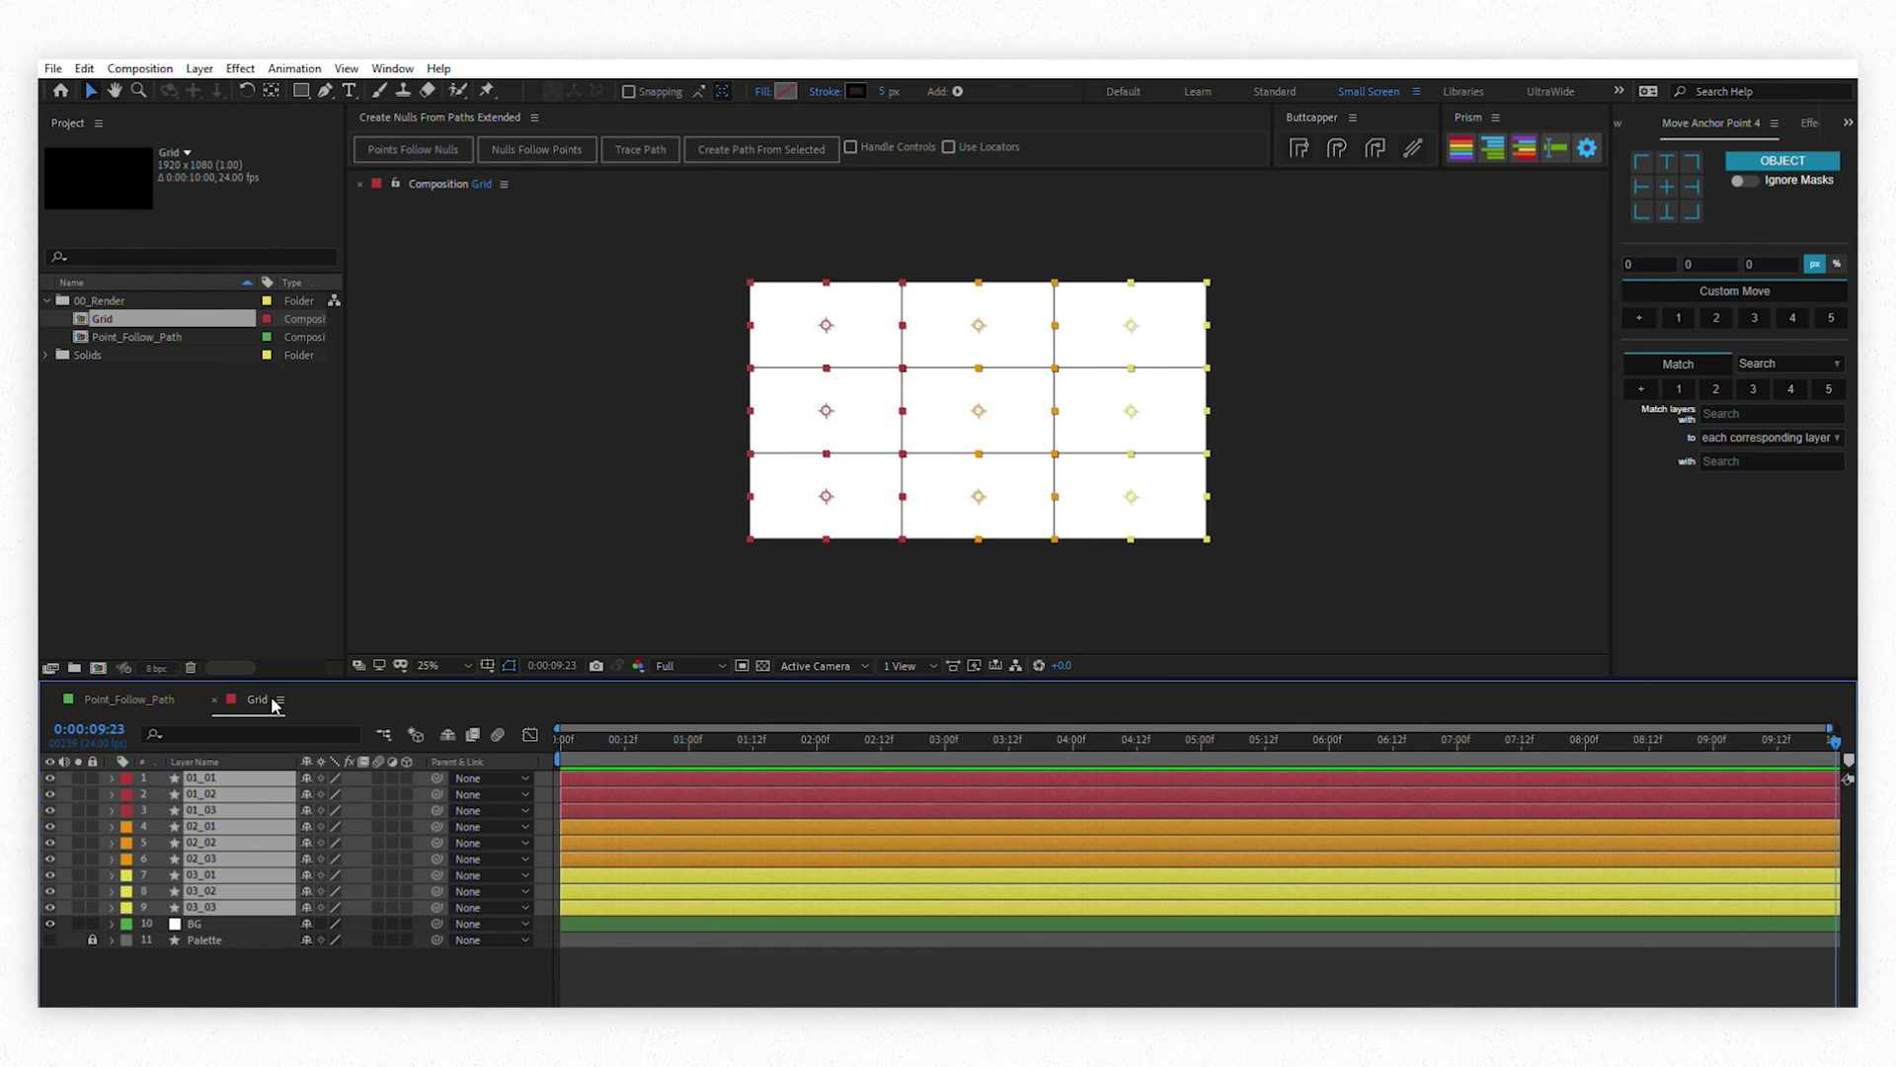
key(ctrl+f)
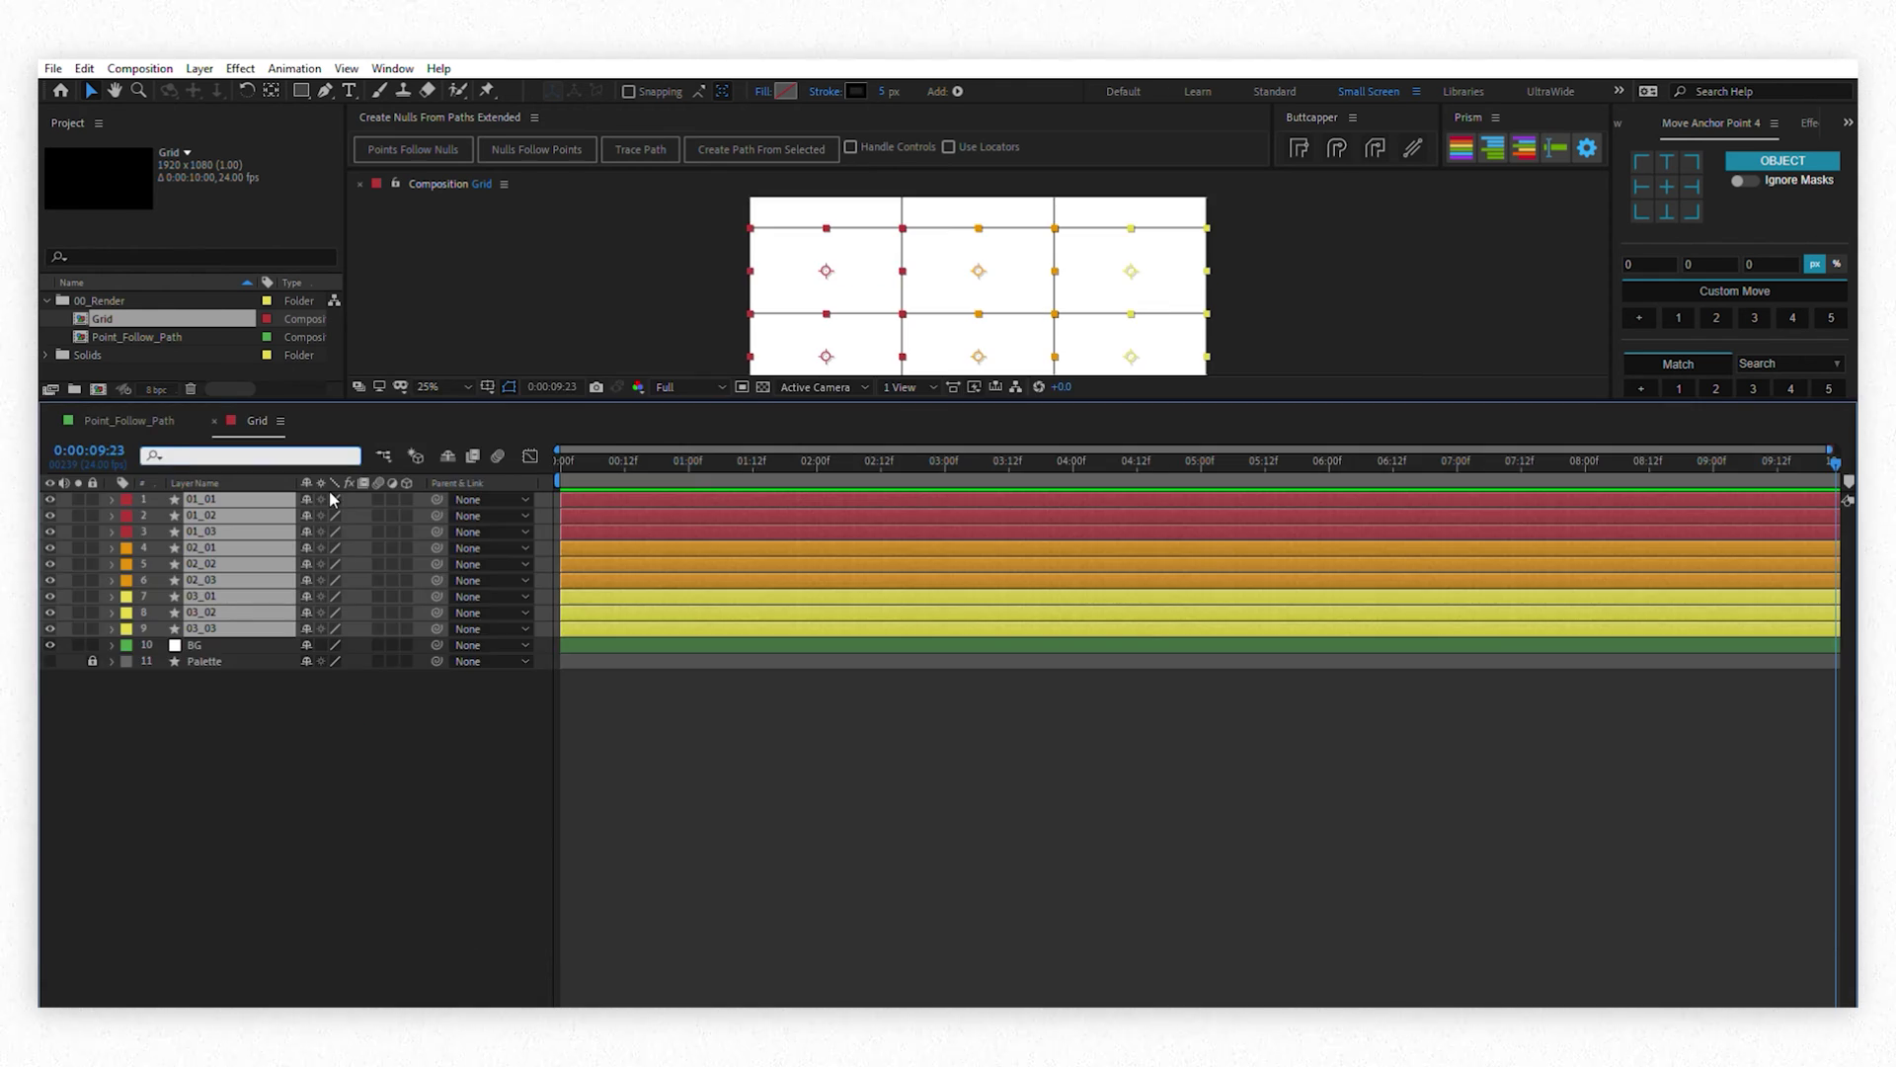
text(pa)
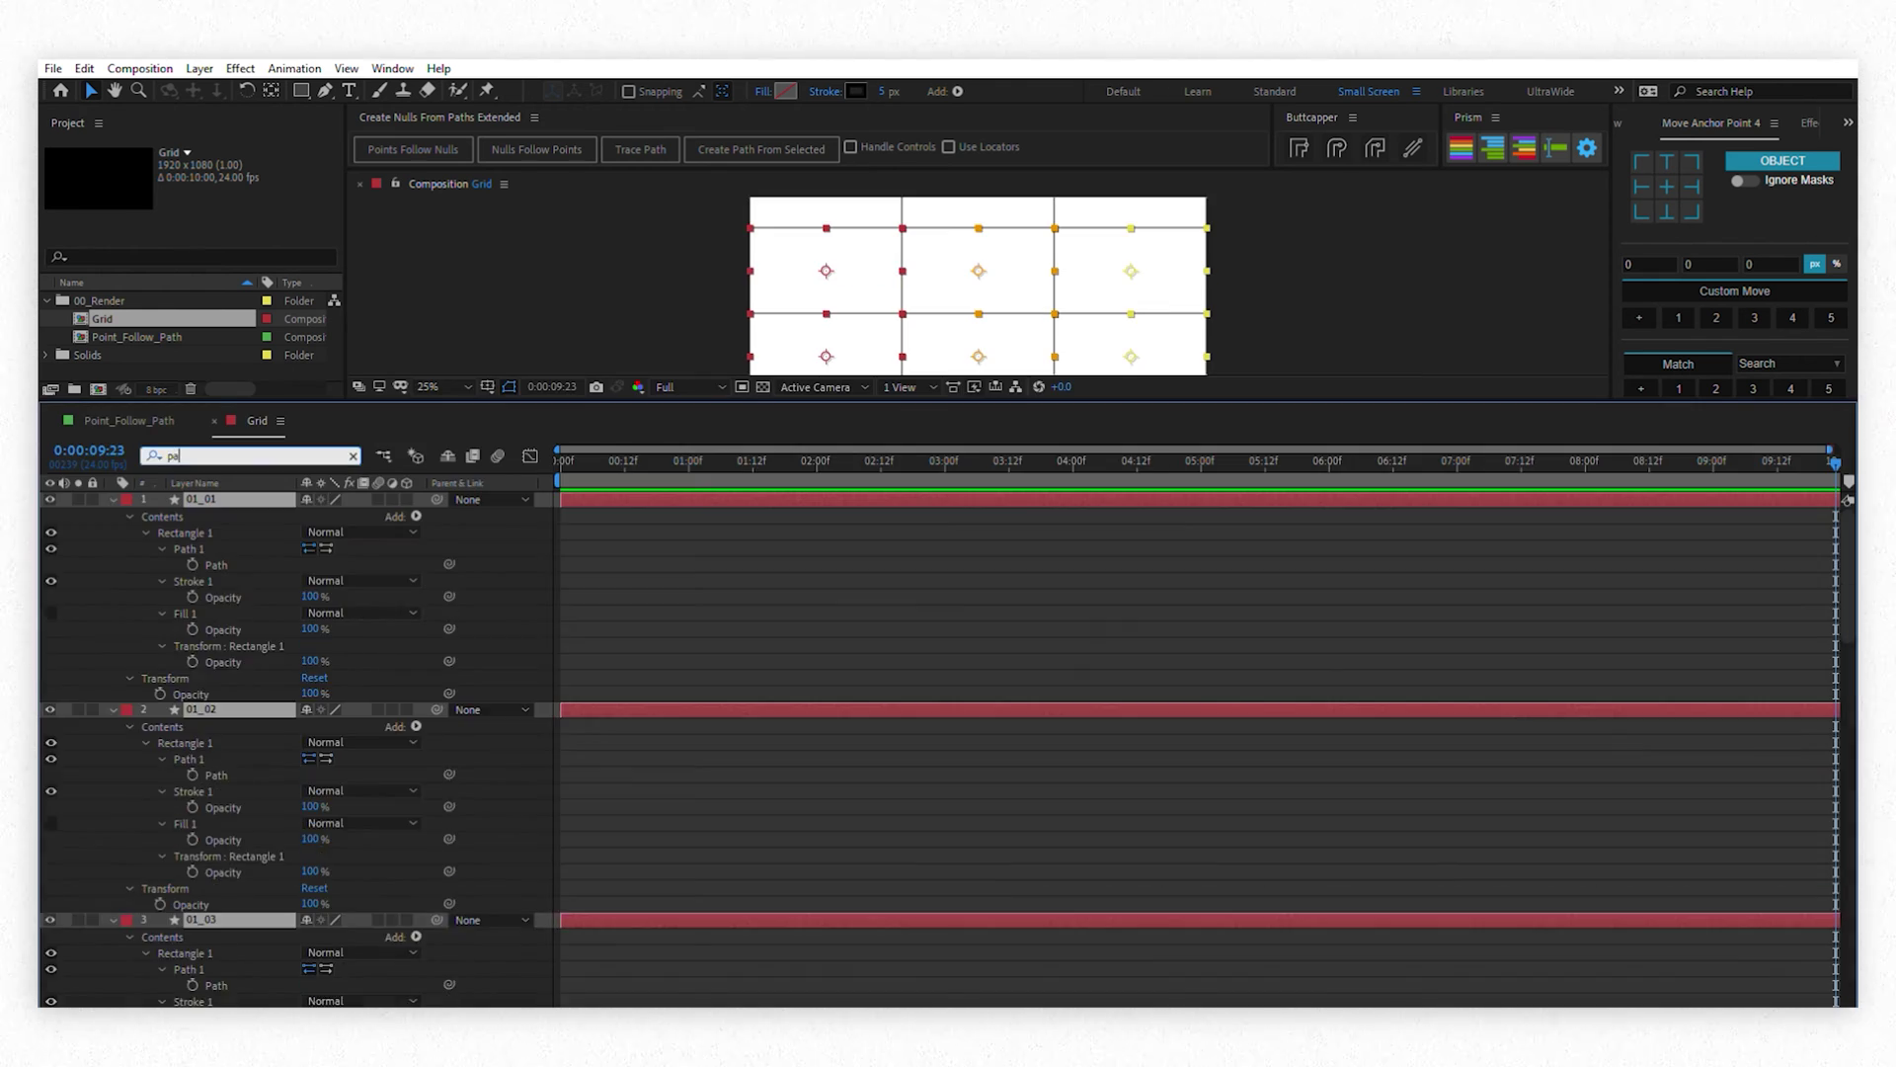
text(th)
Select Path 1 on all nine rectangles, 01_01 to 03_03, and run Points Follow Nulls
click(218, 548)
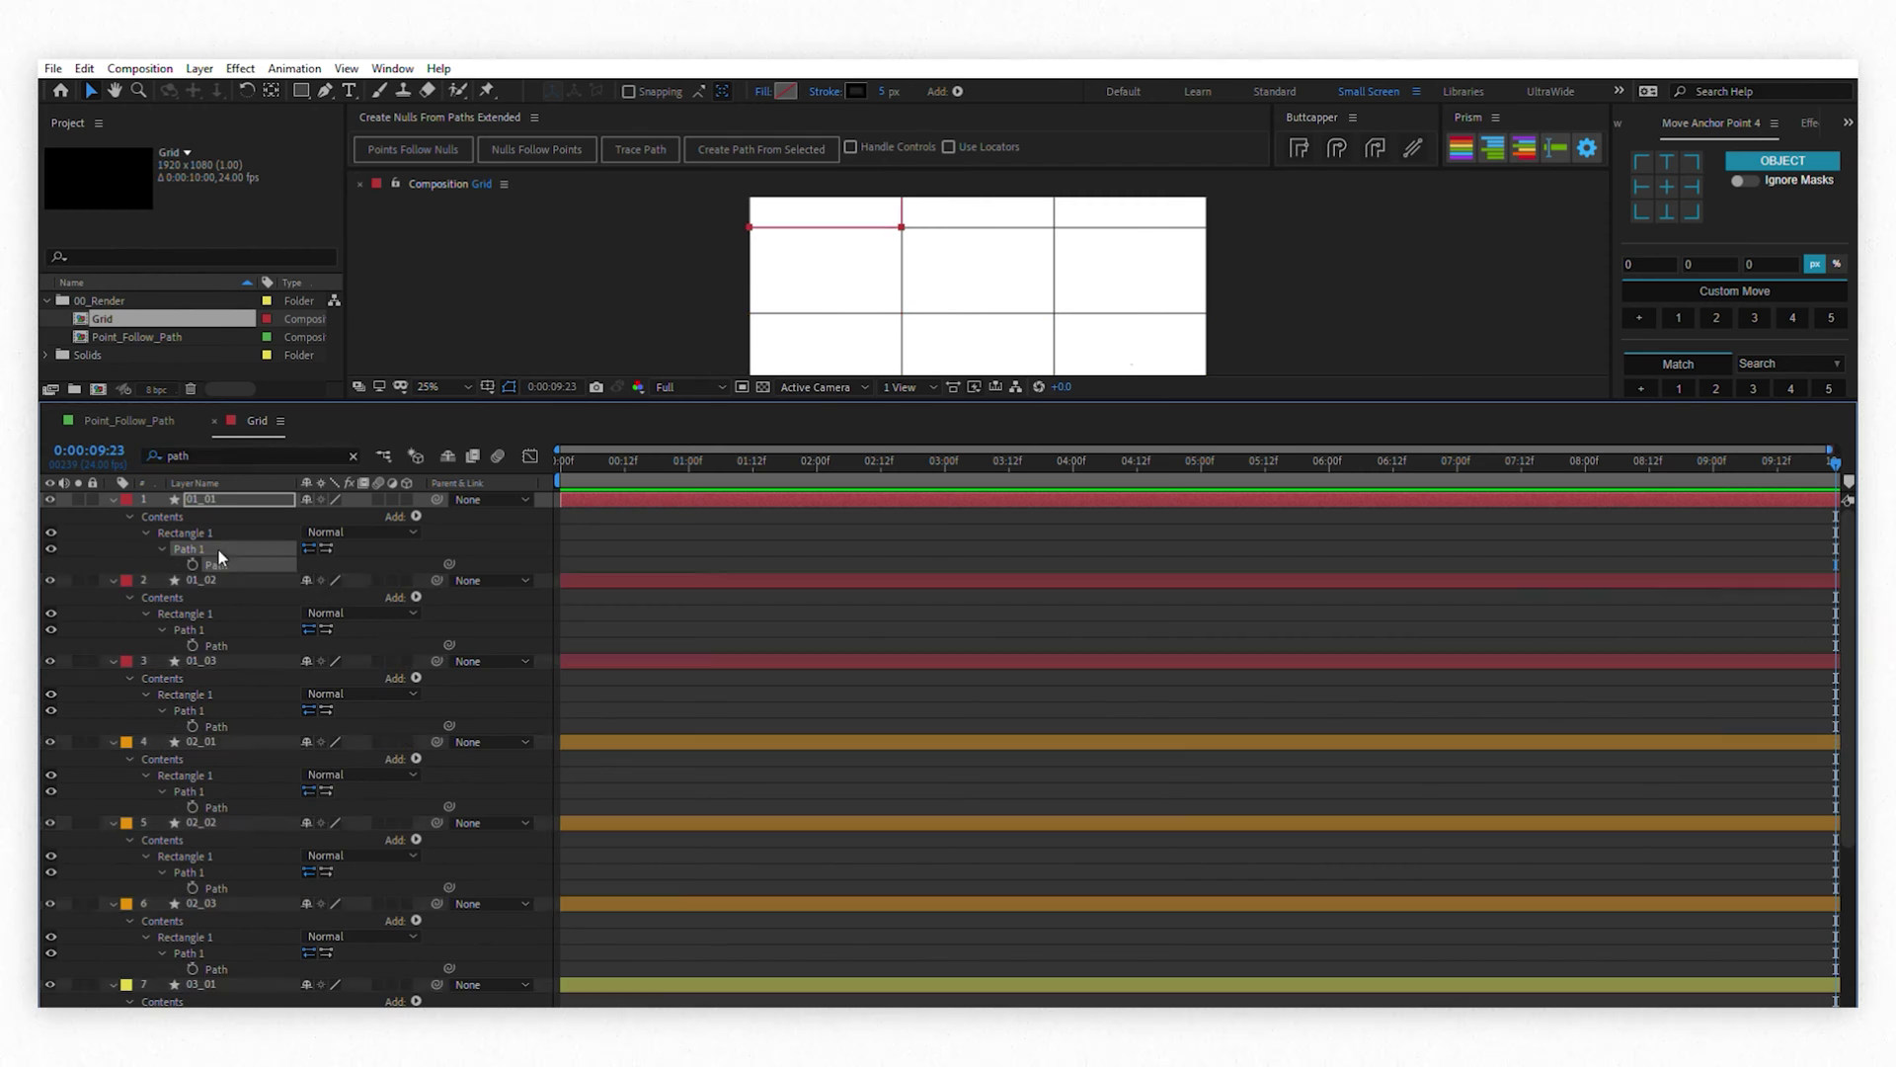
shift+click(225, 630)
shift+click(225, 710)
shift+click(222, 791)
shift+click(217, 872)
shift+click(221, 953)
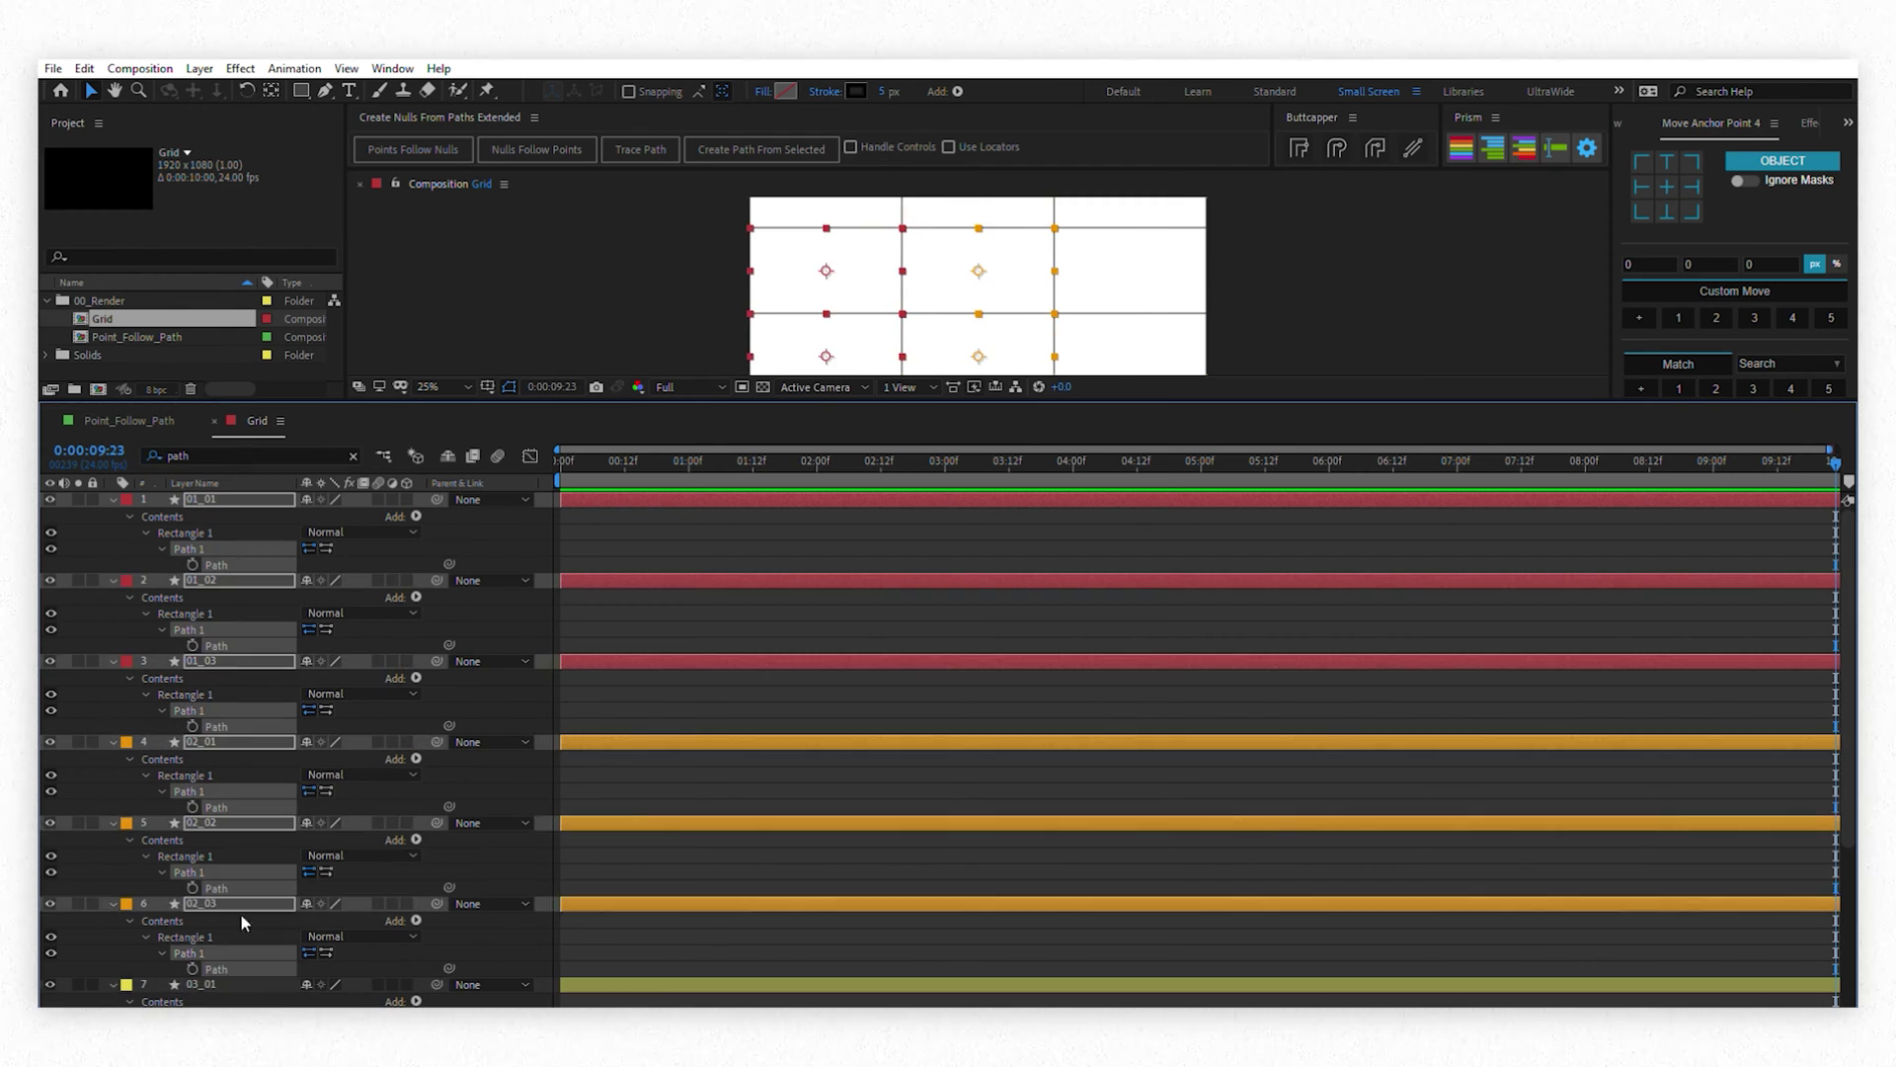
scroll(237, 919, down, 3)
shift+click(218, 818)
shift+click(221, 883)
shift+click(221, 958)
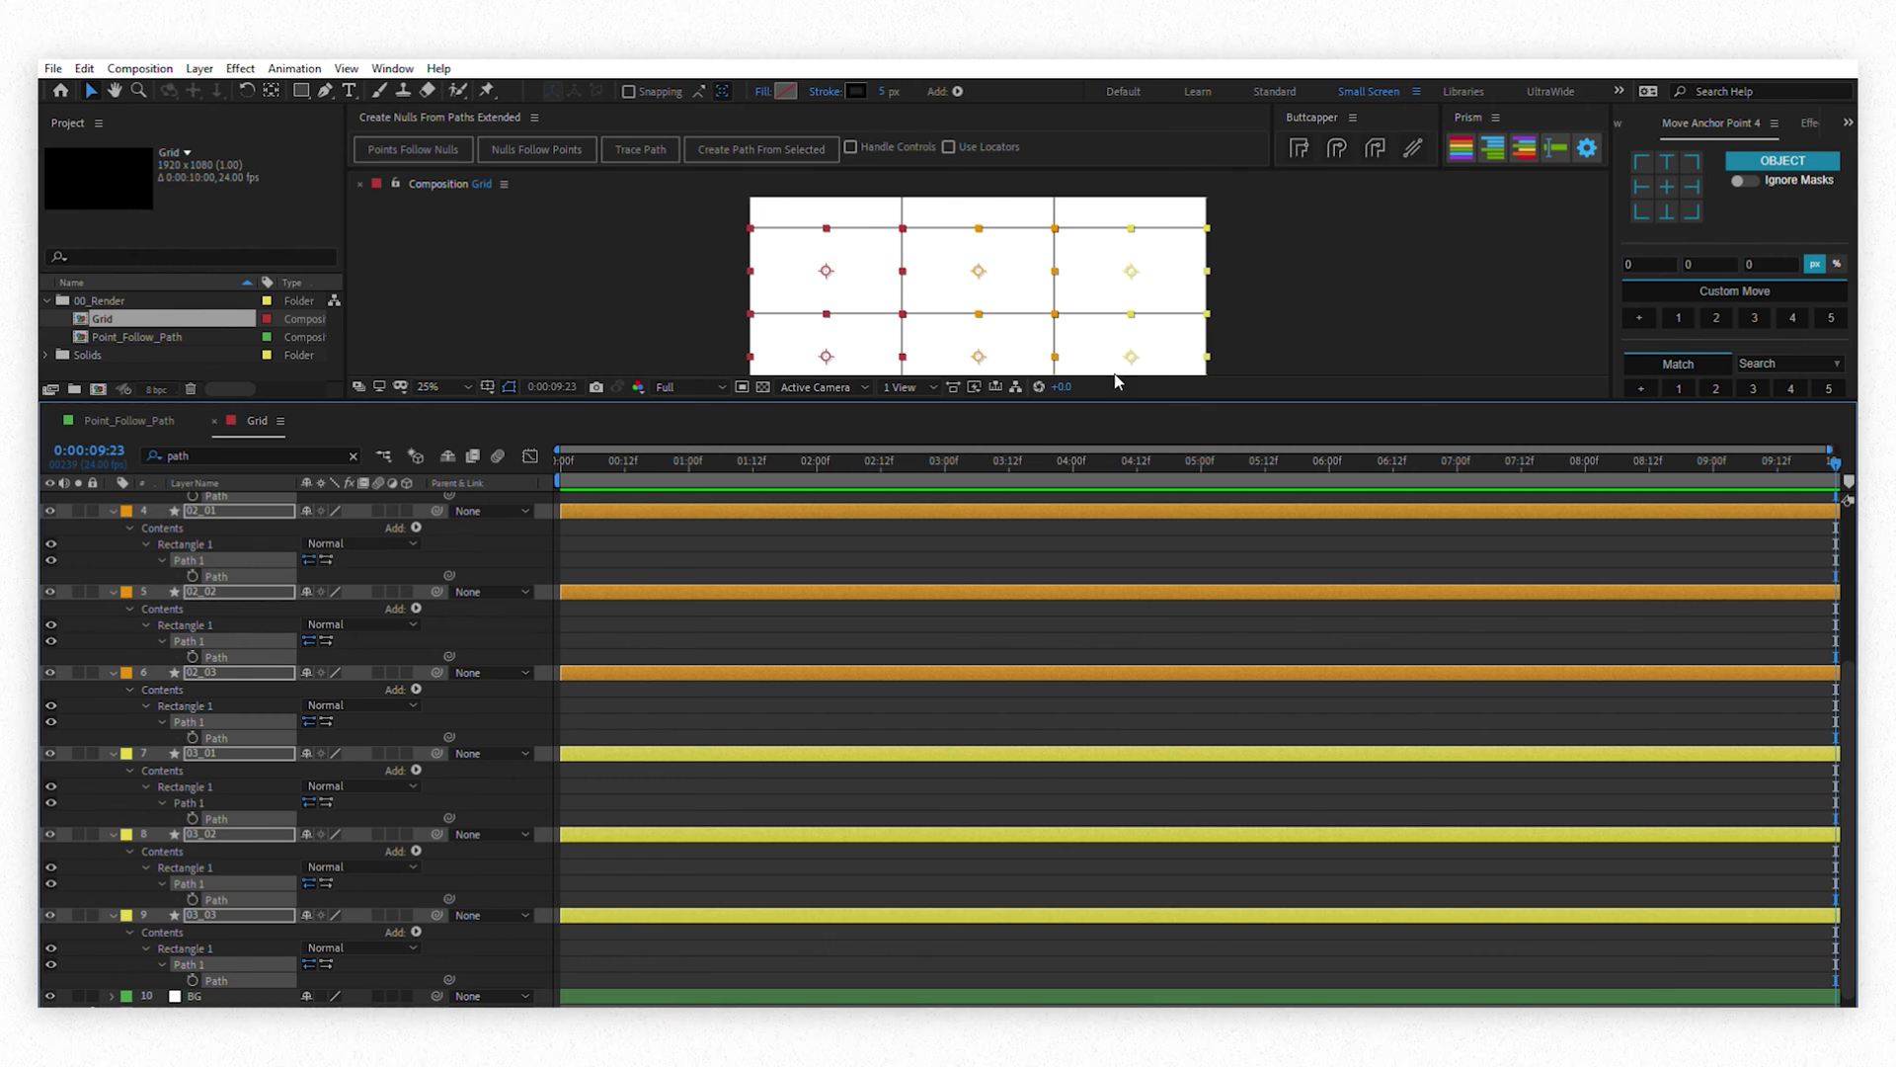
click(445, 146)
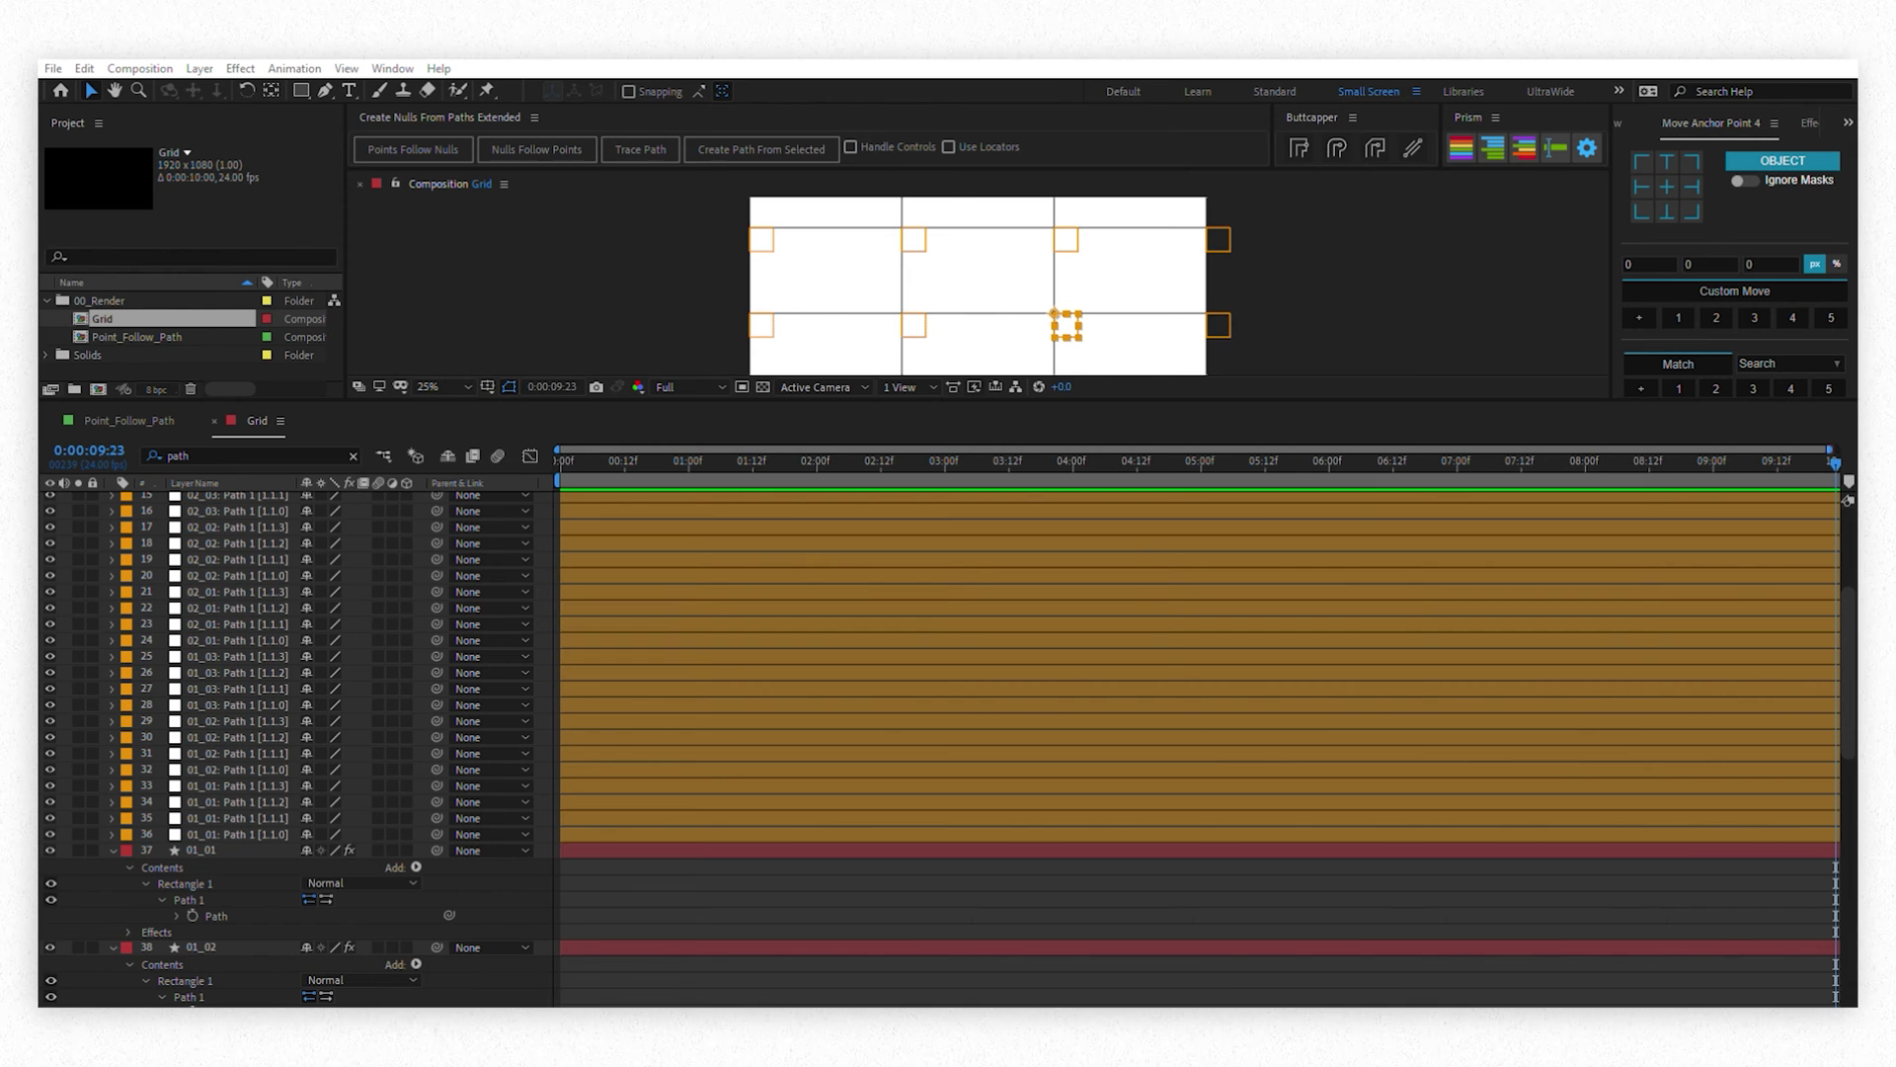
Collapse all layer properties, enlarge the composition viewer and deselect everything
click(243, 835)
key(ctrl+a)
key(u)
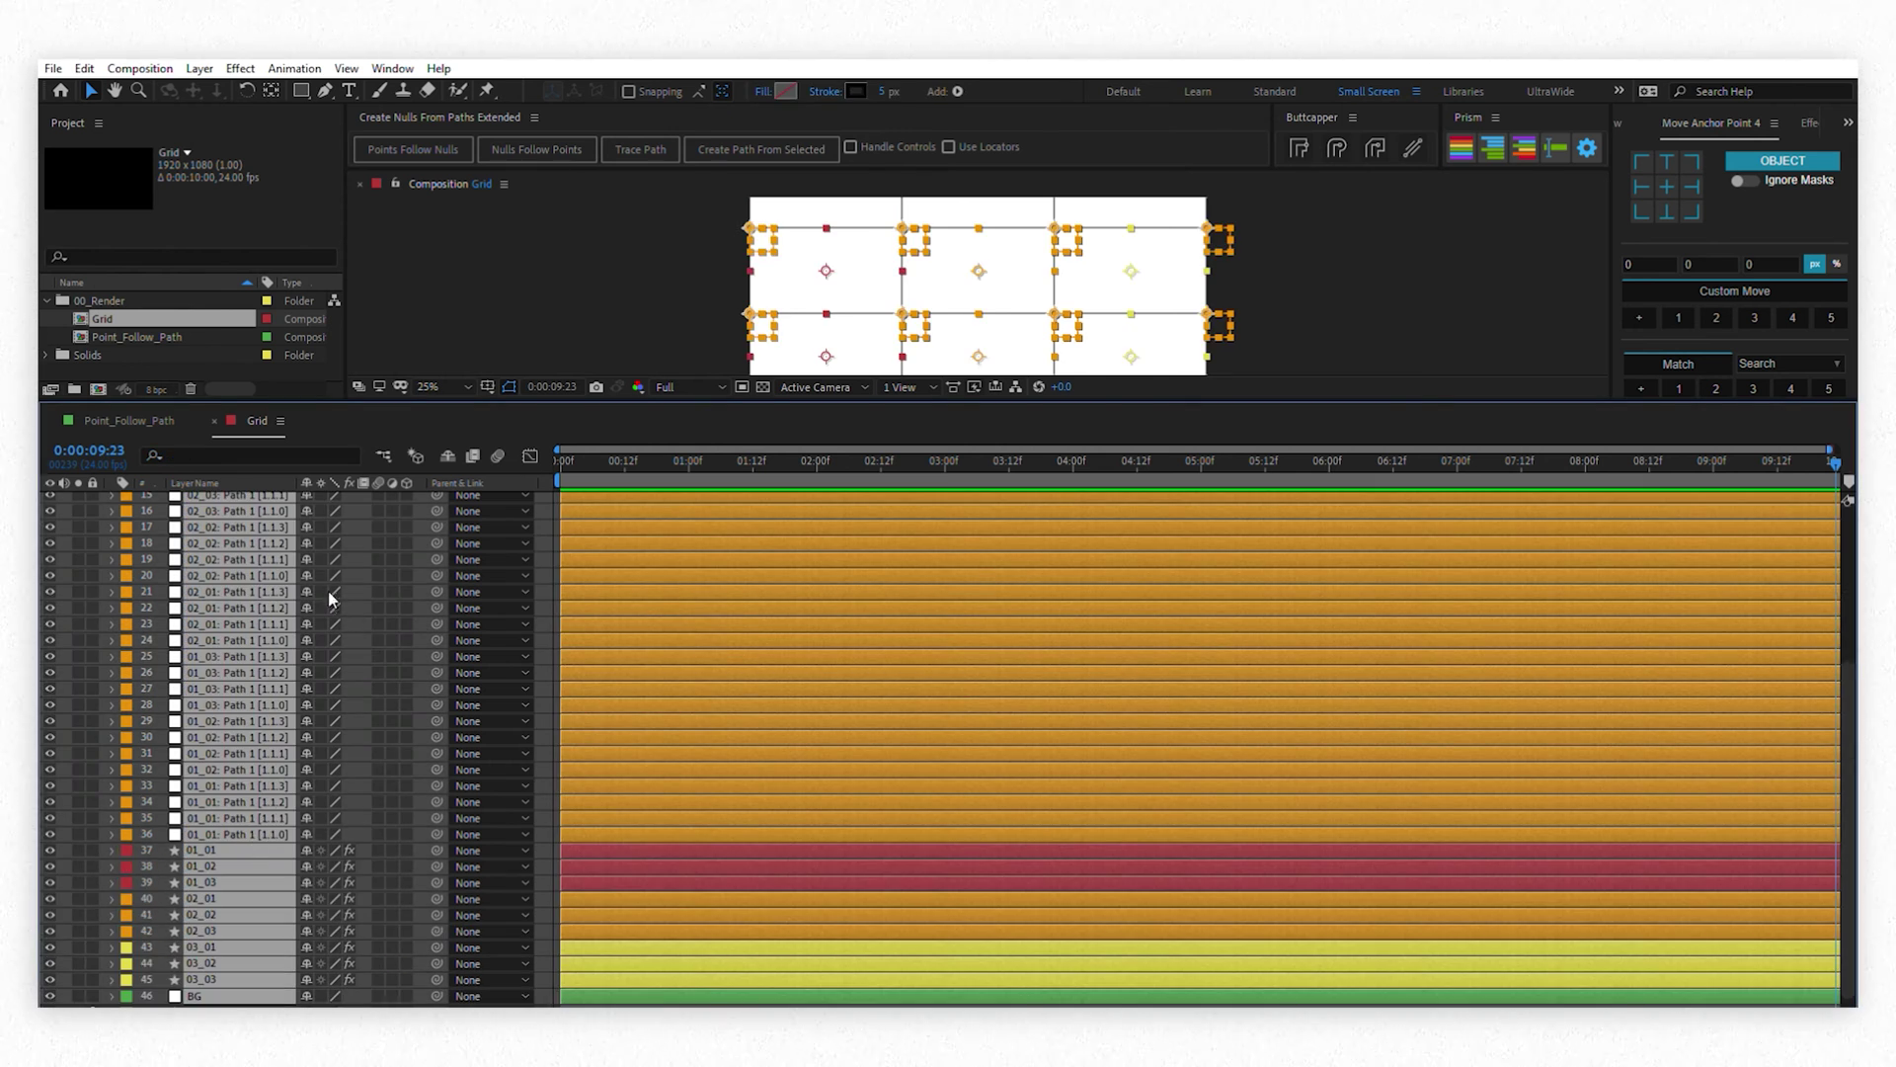
drag(535, 387, 524, 461)
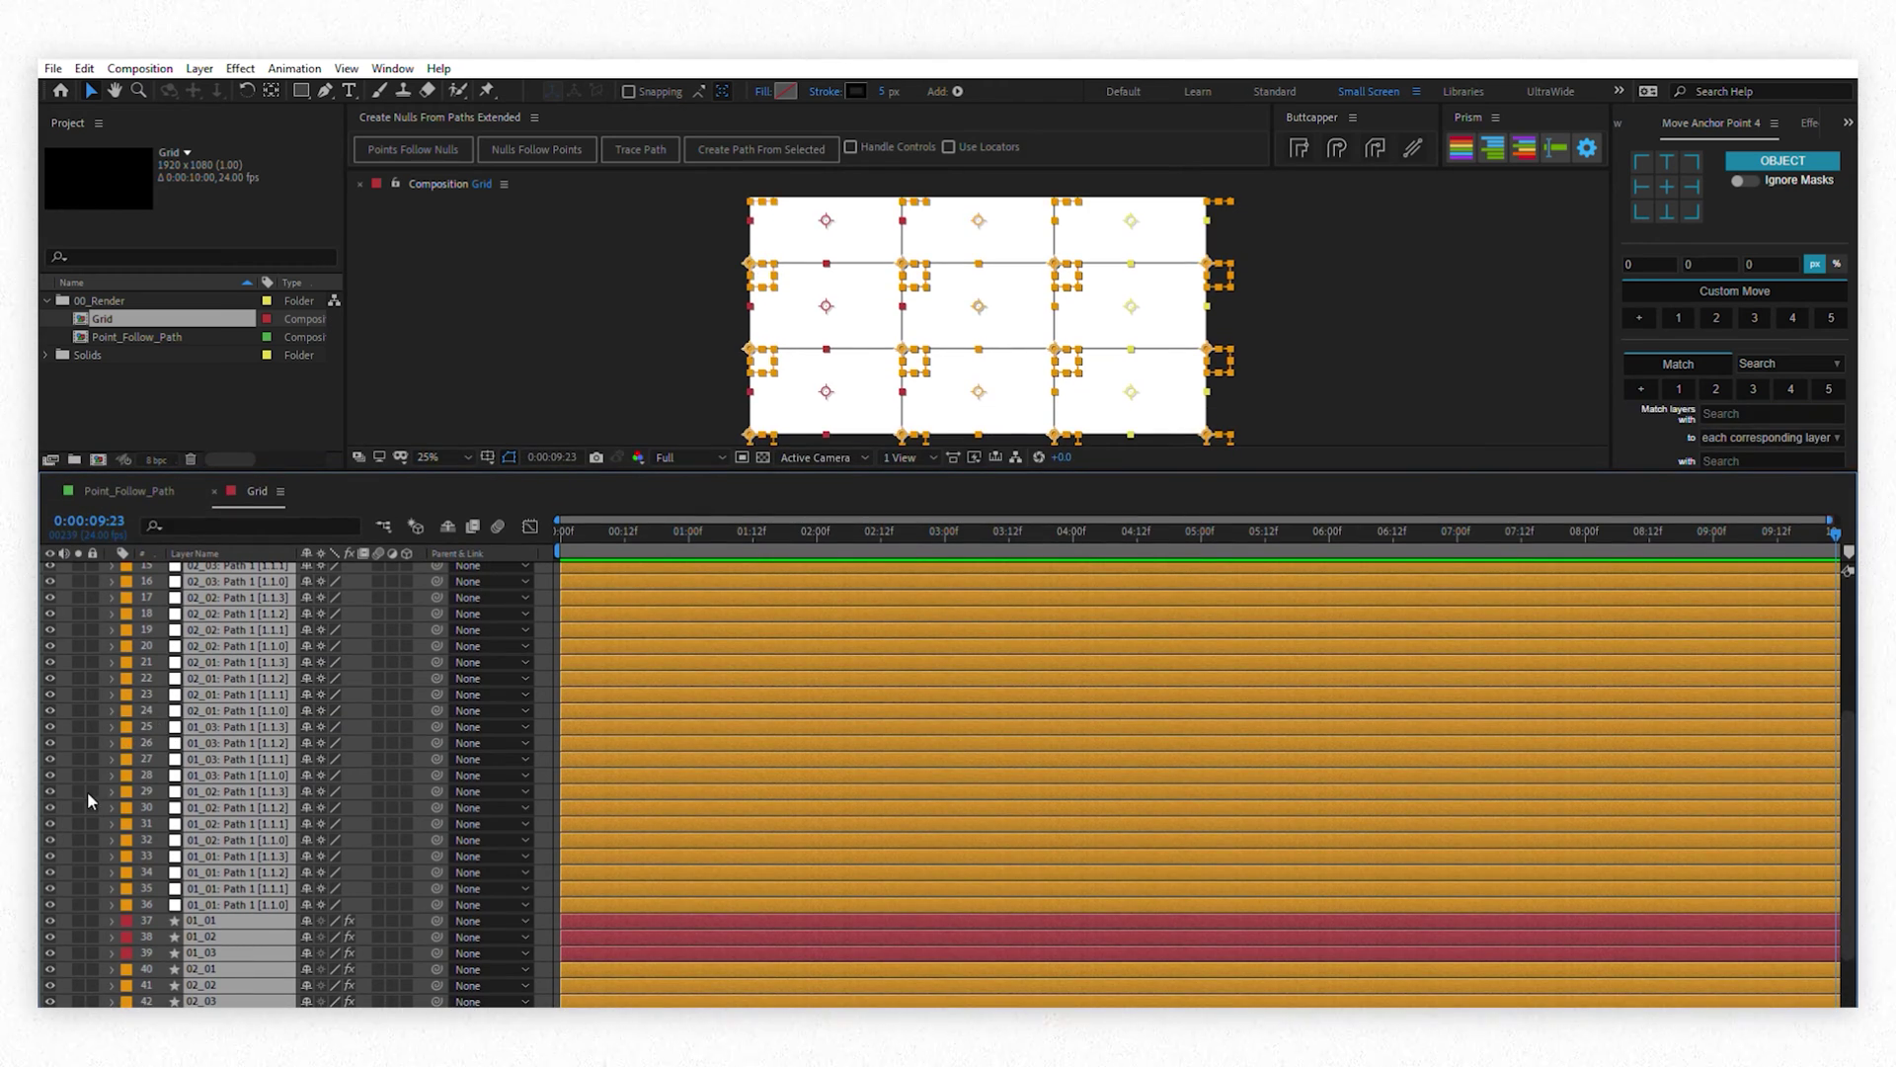
key(ctrl+shift+a)
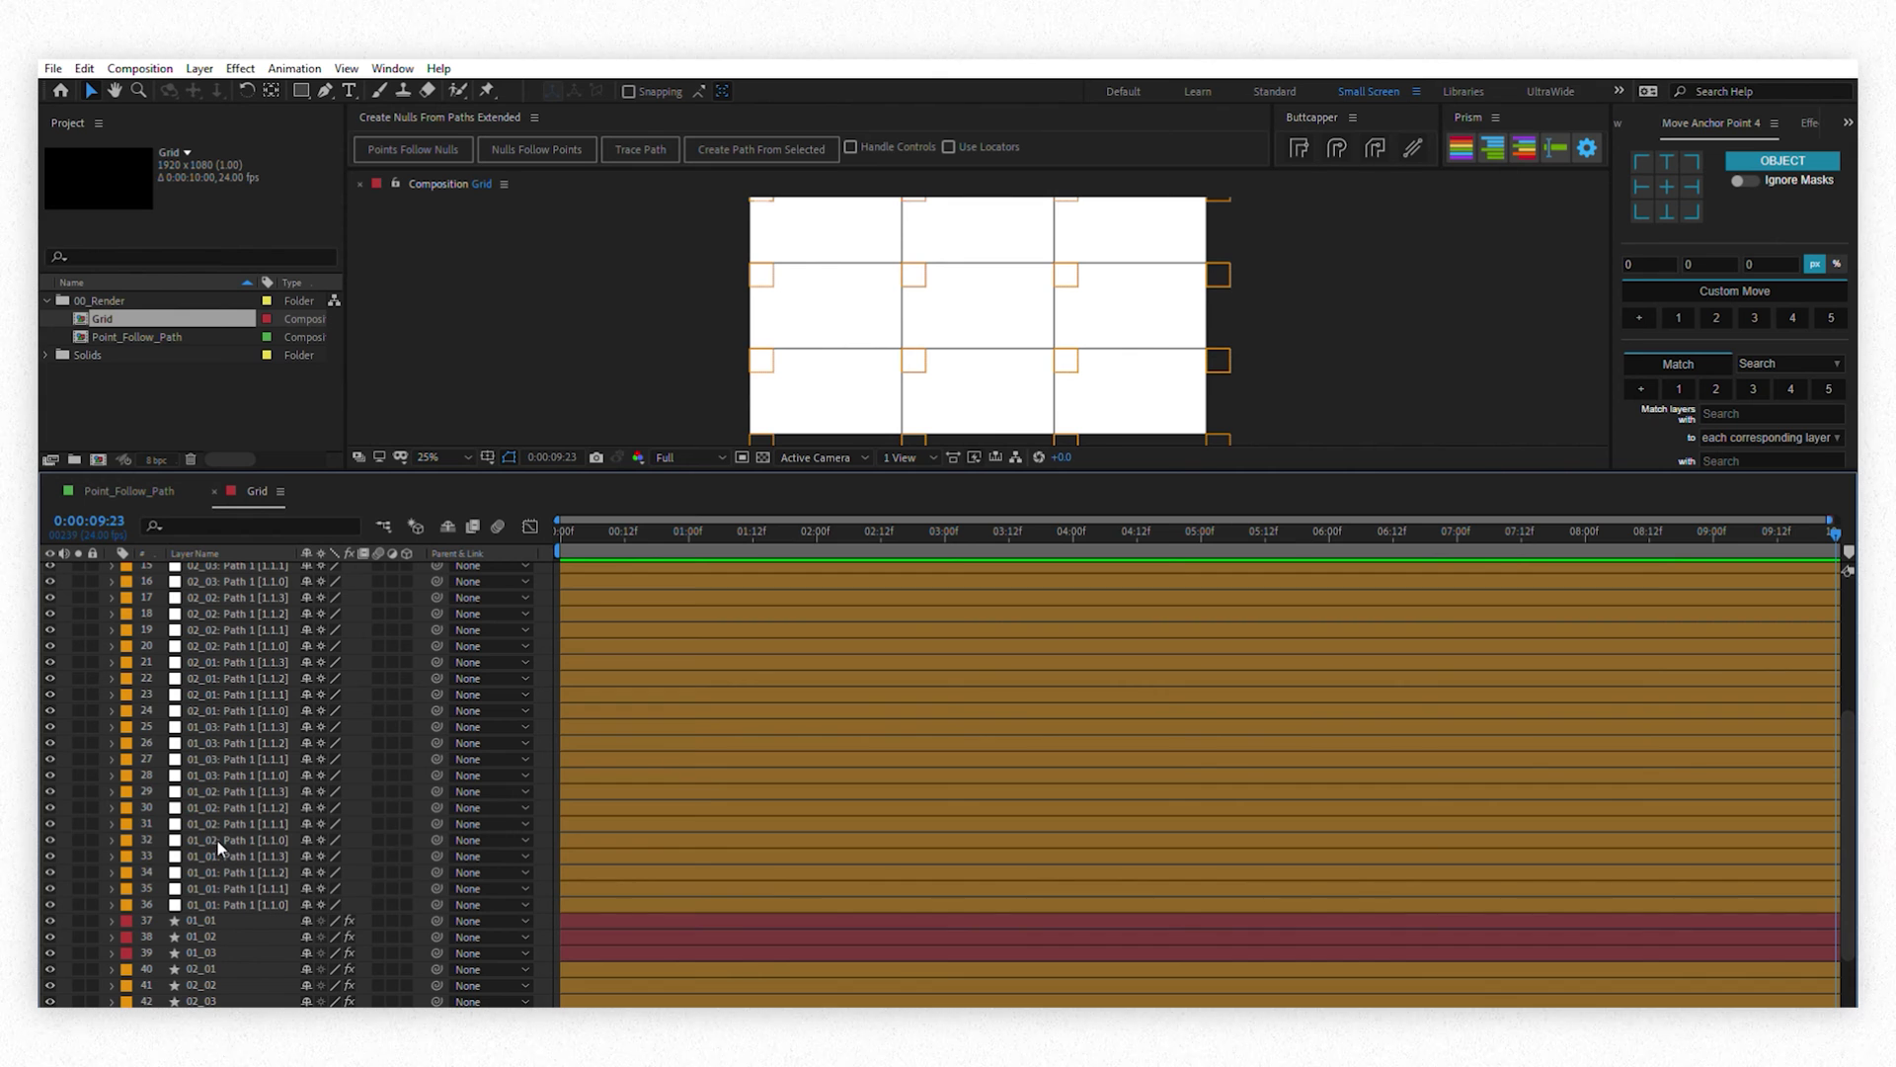
Move the four-null groups for 01_02, 01_03, 02_01 and 02_02 above their shape layers
click(216, 838)
shift+click(212, 789)
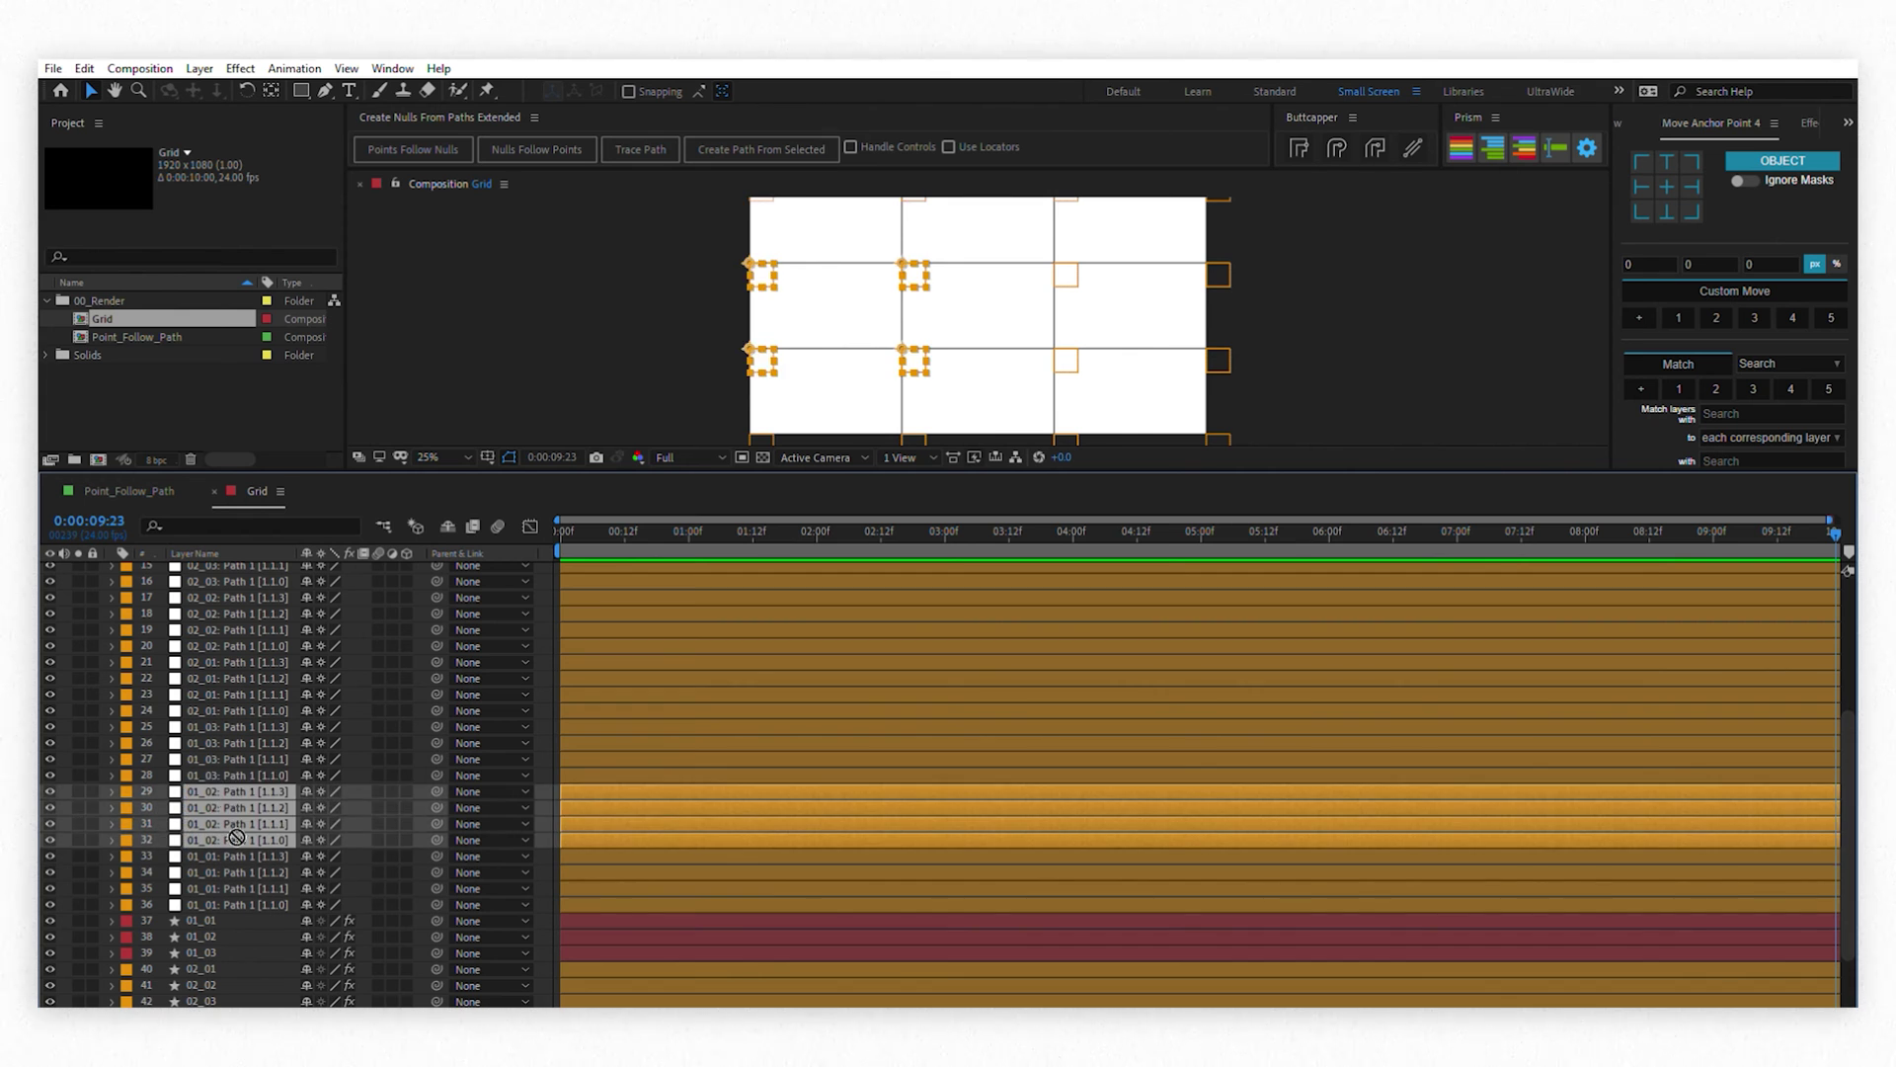
drag(212, 817, 224, 923)
click(217, 775)
shift+click(213, 727)
drag(214, 750, 225, 946)
click(219, 710)
shift+click(225, 662)
drag(225, 681, 235, 960)
click(226, 646)
shift+click(225, 597)
drag(227, 617, 241, 965)
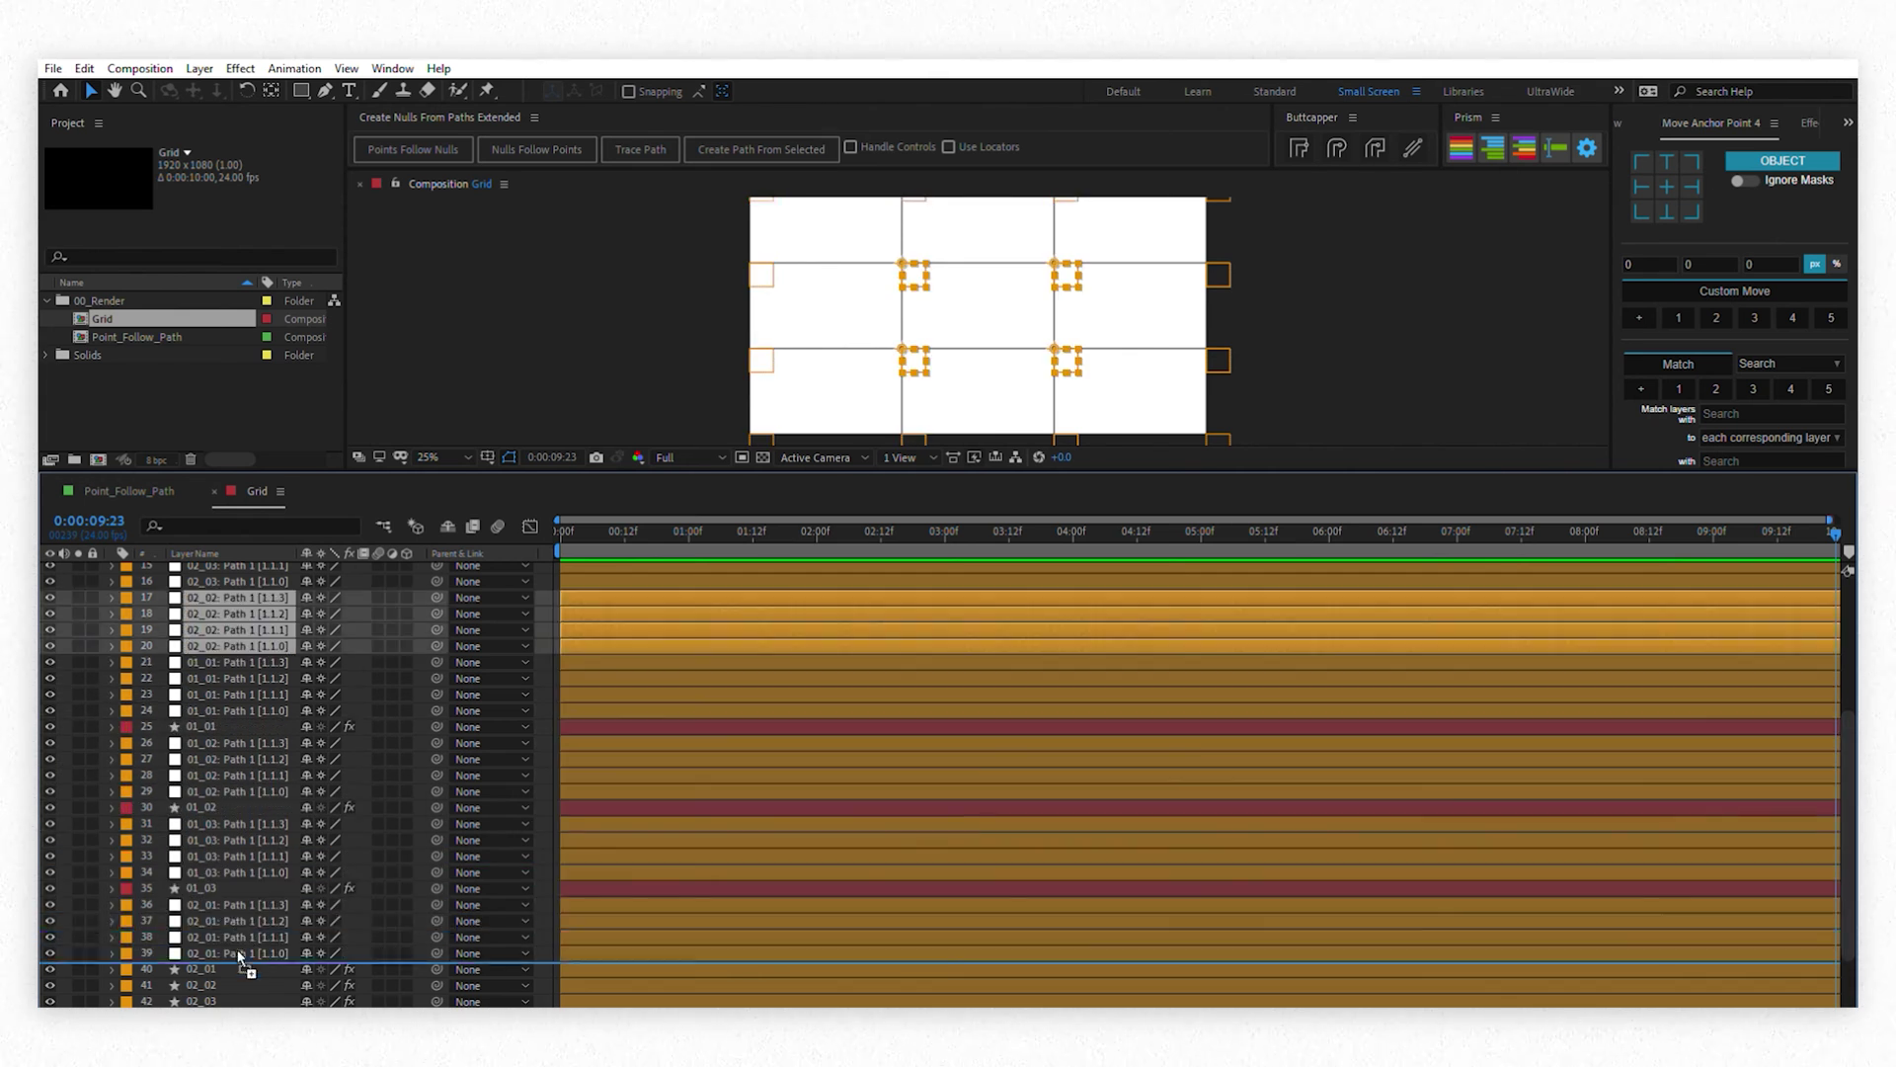
Move the row 03 corner nulls above their 03_01, 03_02 and 03_03 shape layers
click(227, 380)
shift+click(224, 331)
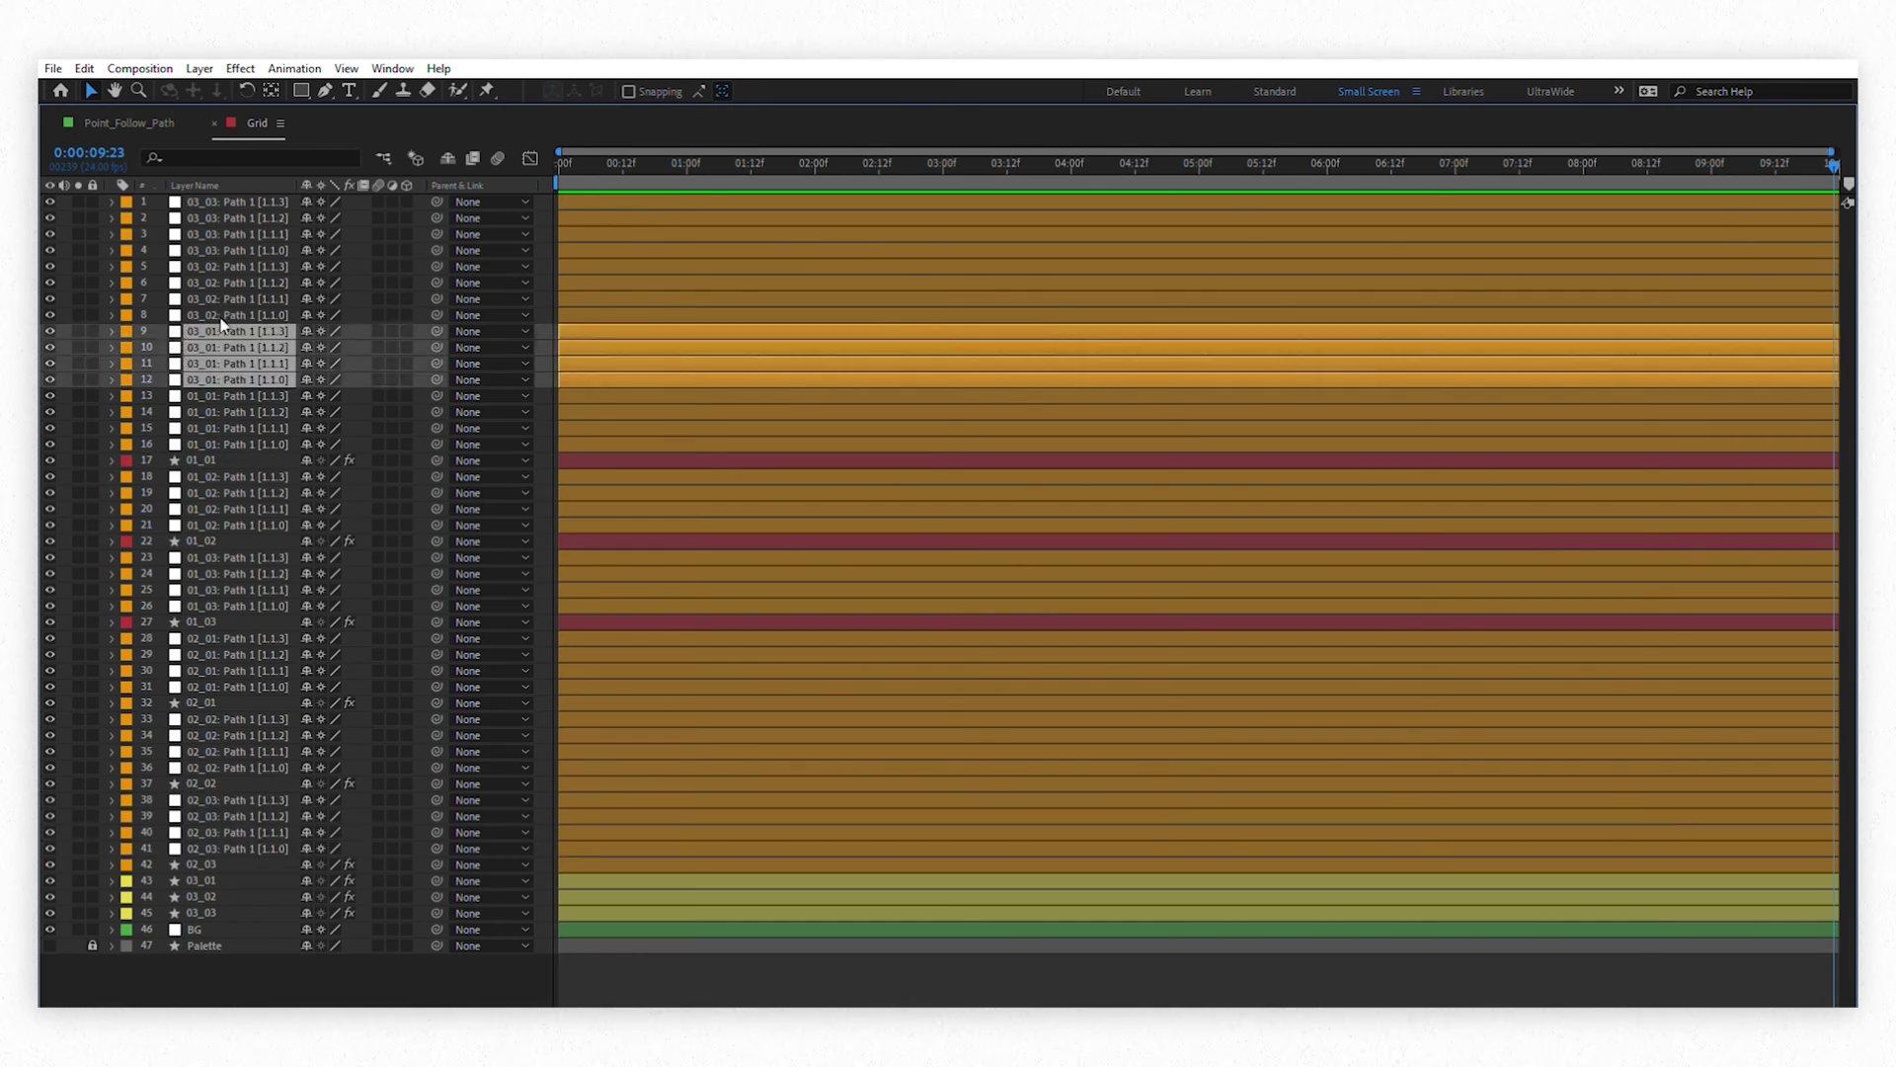
drag(226, 349, 235, 873)
click(227, 315)
shift+click(227, 266)
drag(229, 287, 237, 888)
click(231, 251)
shift+click(235, 201)
key(grave)
Label the selected nulls and the row 02 nulls and shape layers green
click(1490, 148)
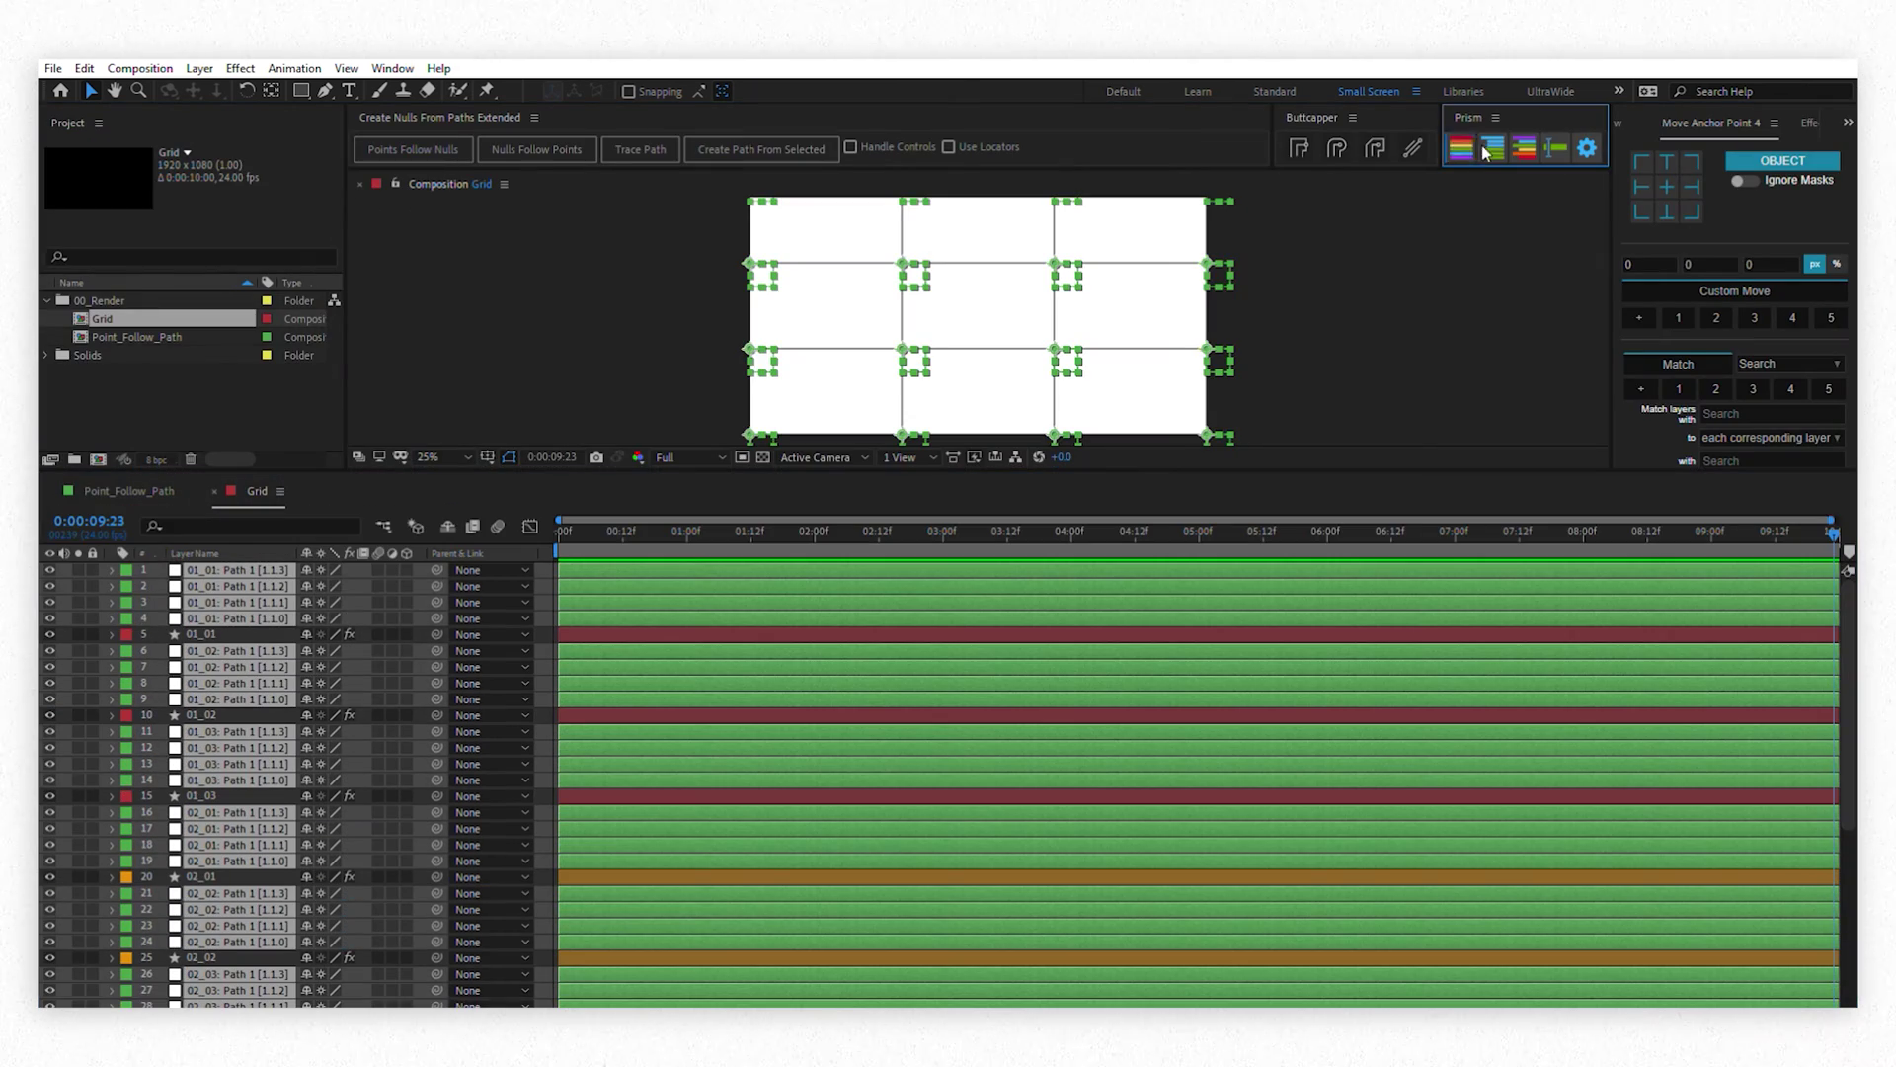
drag(888, 472, 839, 558)
click(232, 882)
shift+click(232, 672)
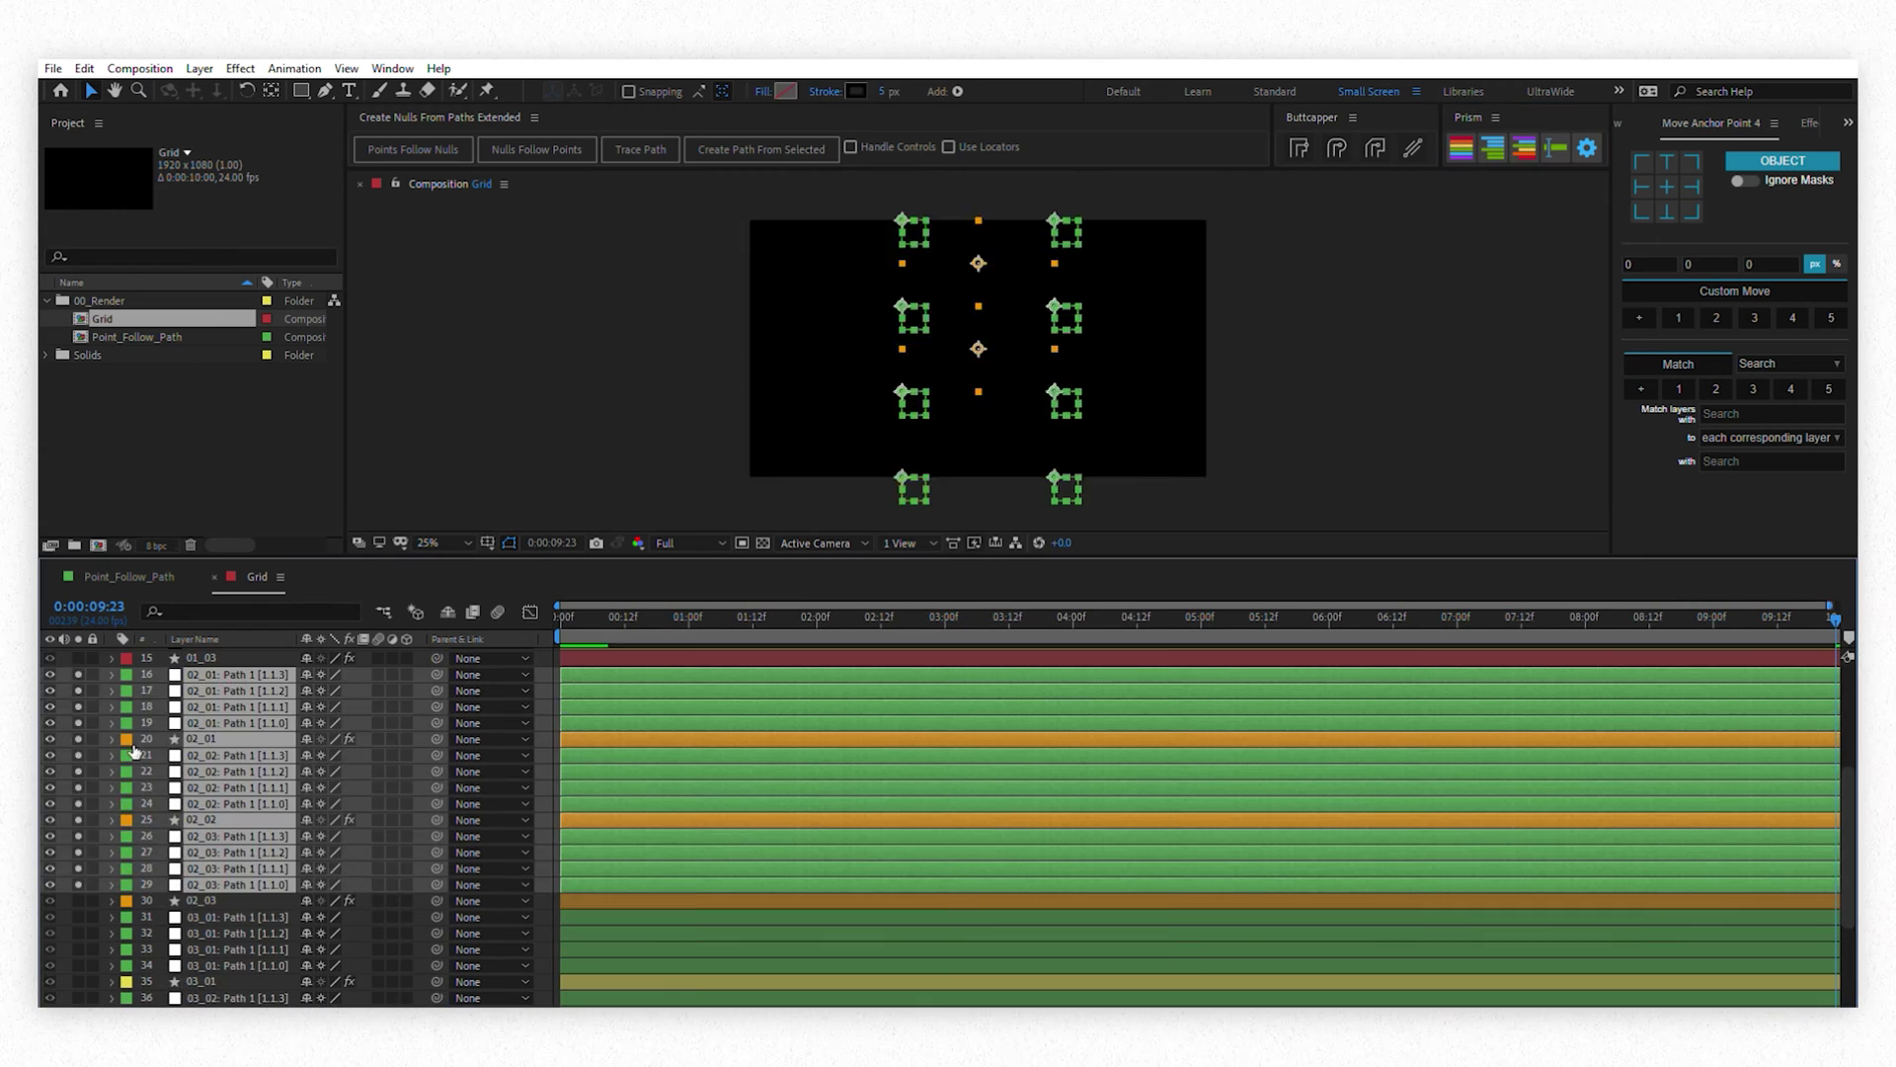
click(237, 858)
shift+click(242, 810)
Label the row 03 shape layers purple and the twelve row 03 corner nulls pink
scroll(237, 810, down, 3)
click(126, 806)
click(199, 817)
click(126, 806)
click(199, 721)
click(237, 741)
shift+click(237, 951)
click(127, 951)
click(187, 821)
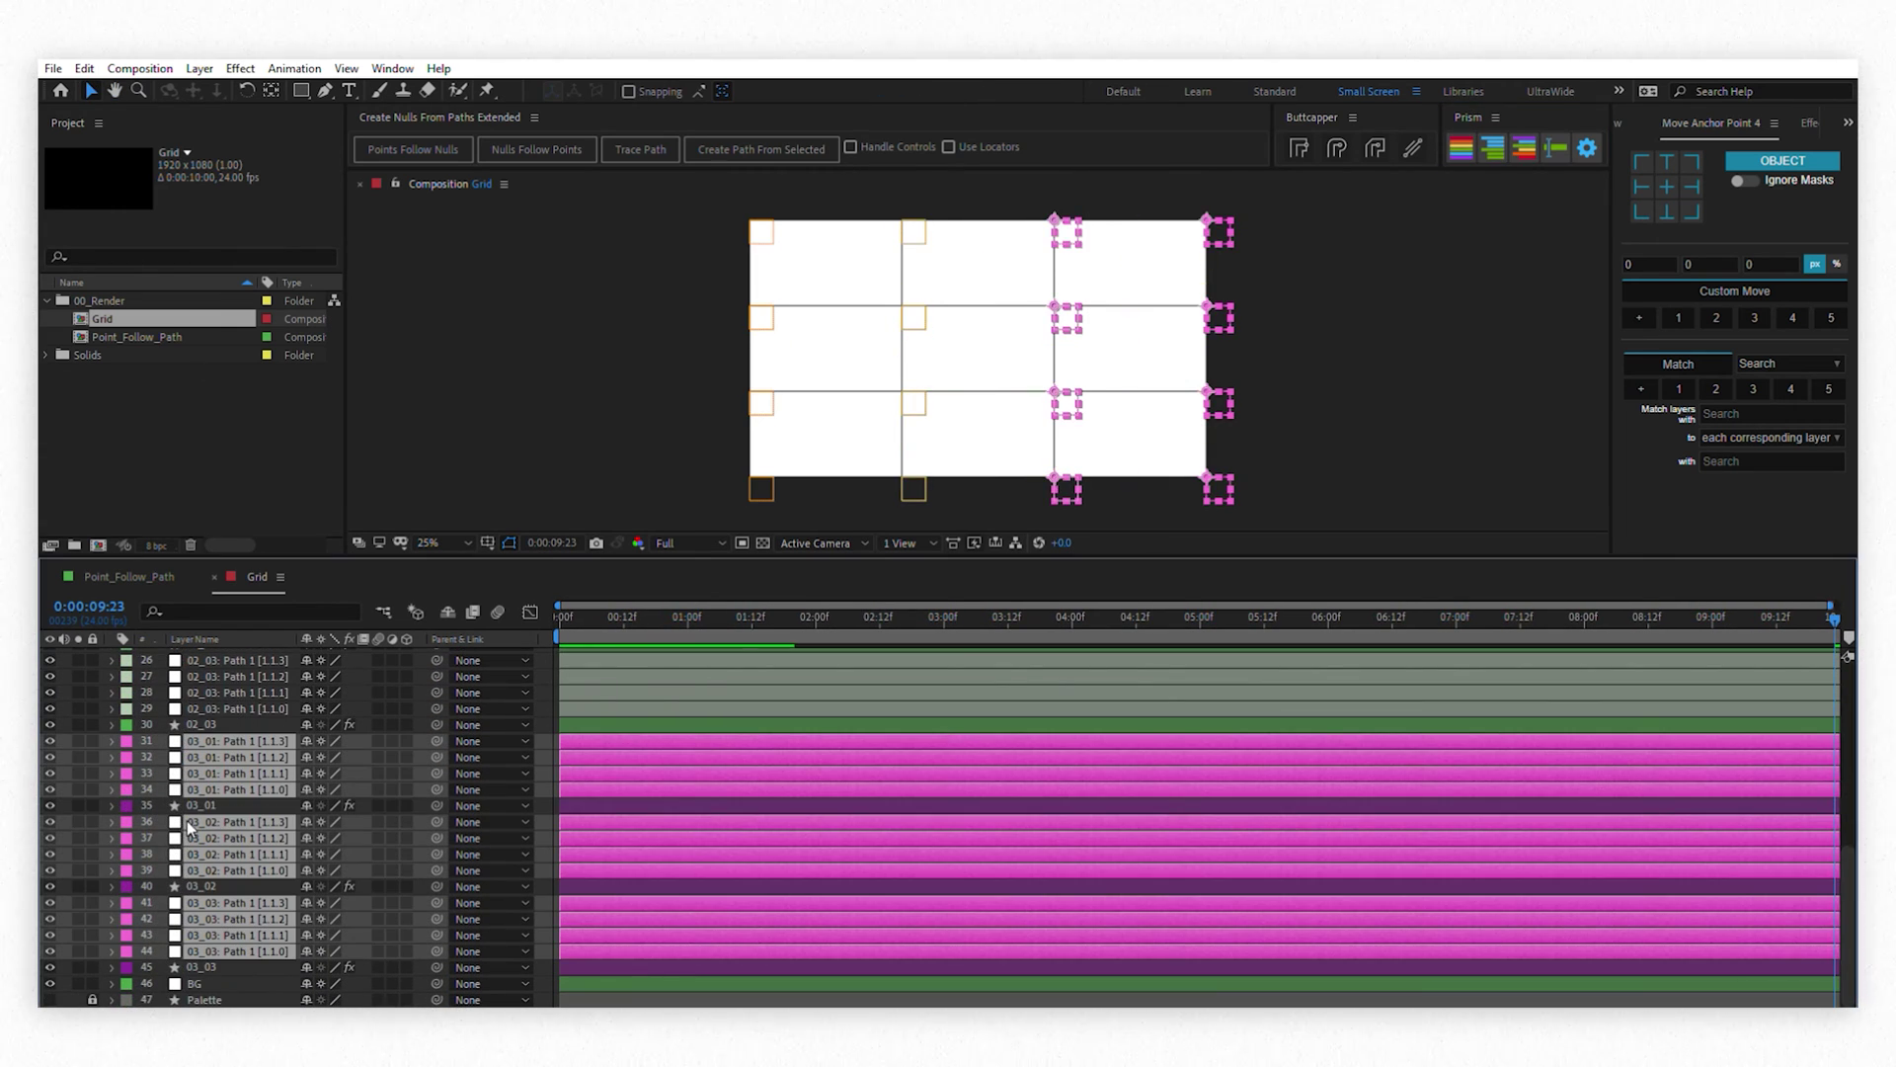
Lock the row 03, row 02 and row 01 shape layers
click(127, 951)
click(210, 516)
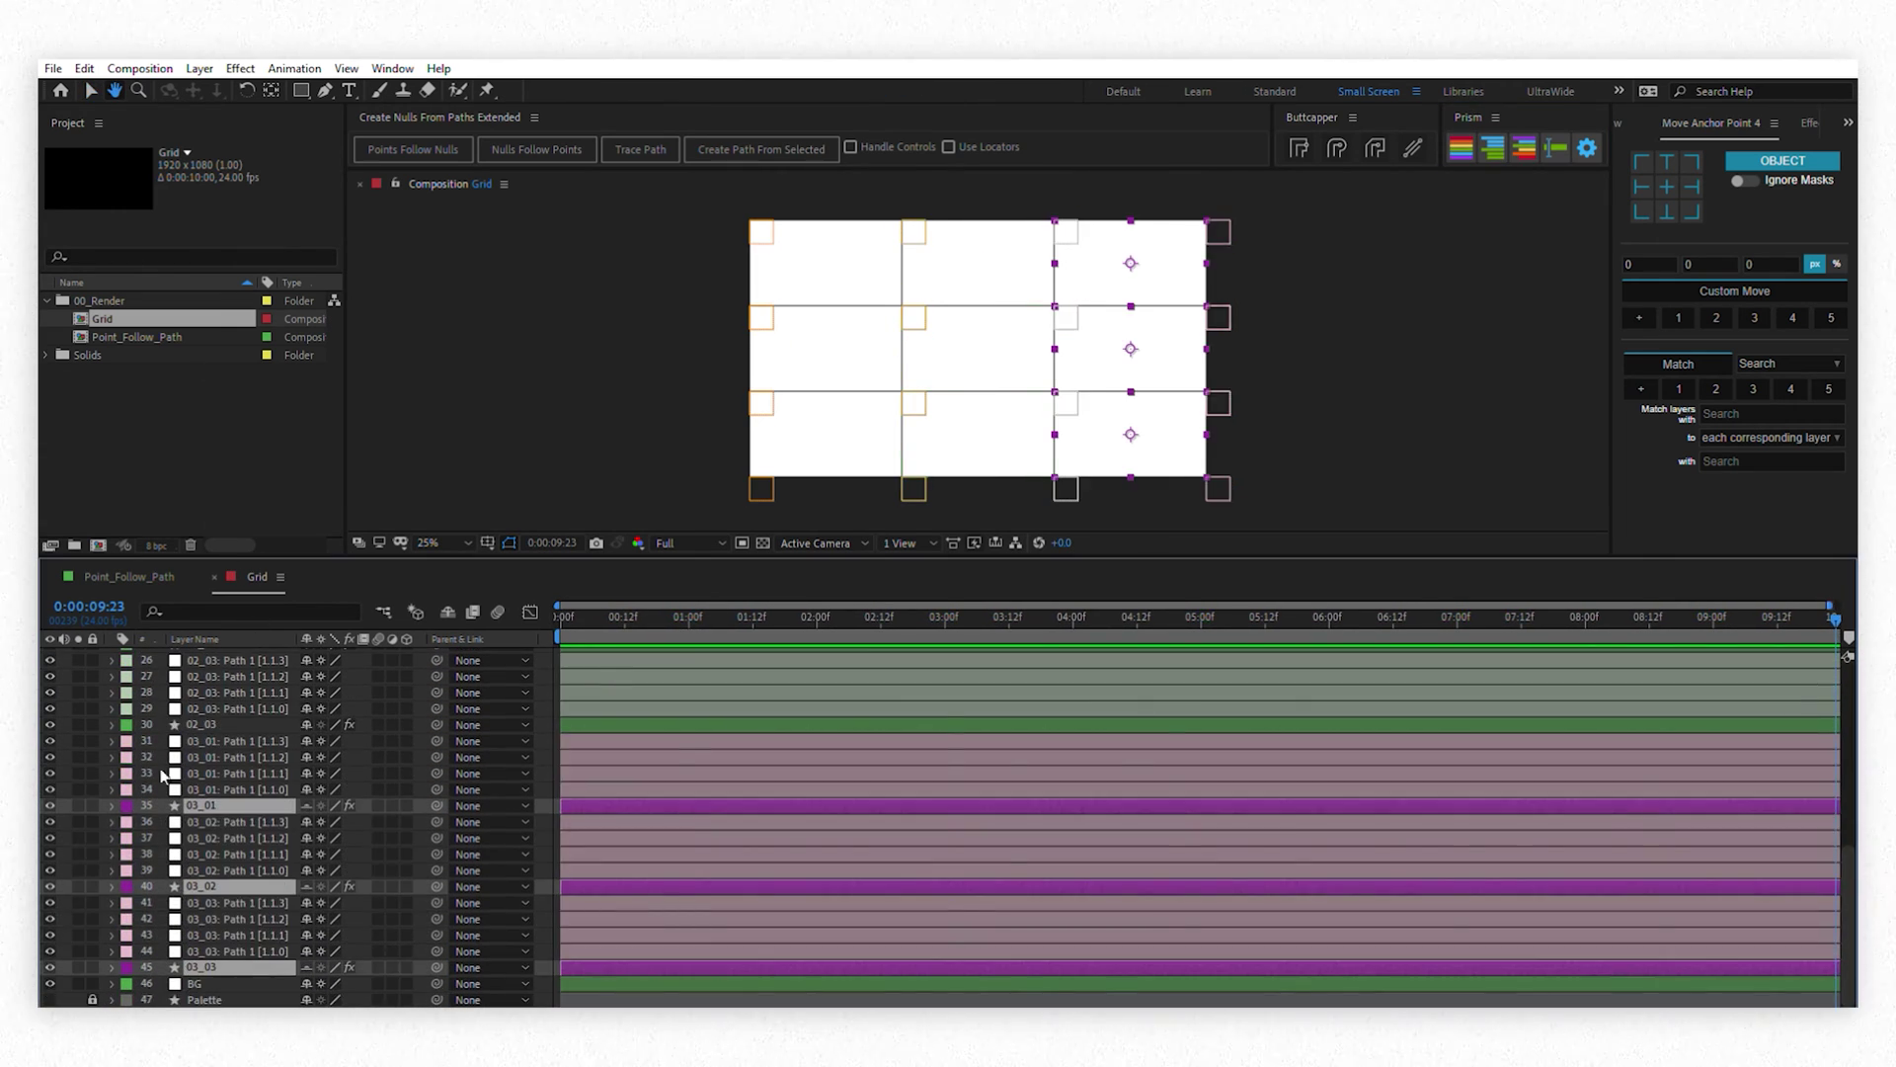
click(92, 805)
click(126, 723)
click(213, 352)
click(91, 724)
drag(144, 664, 138, 812)
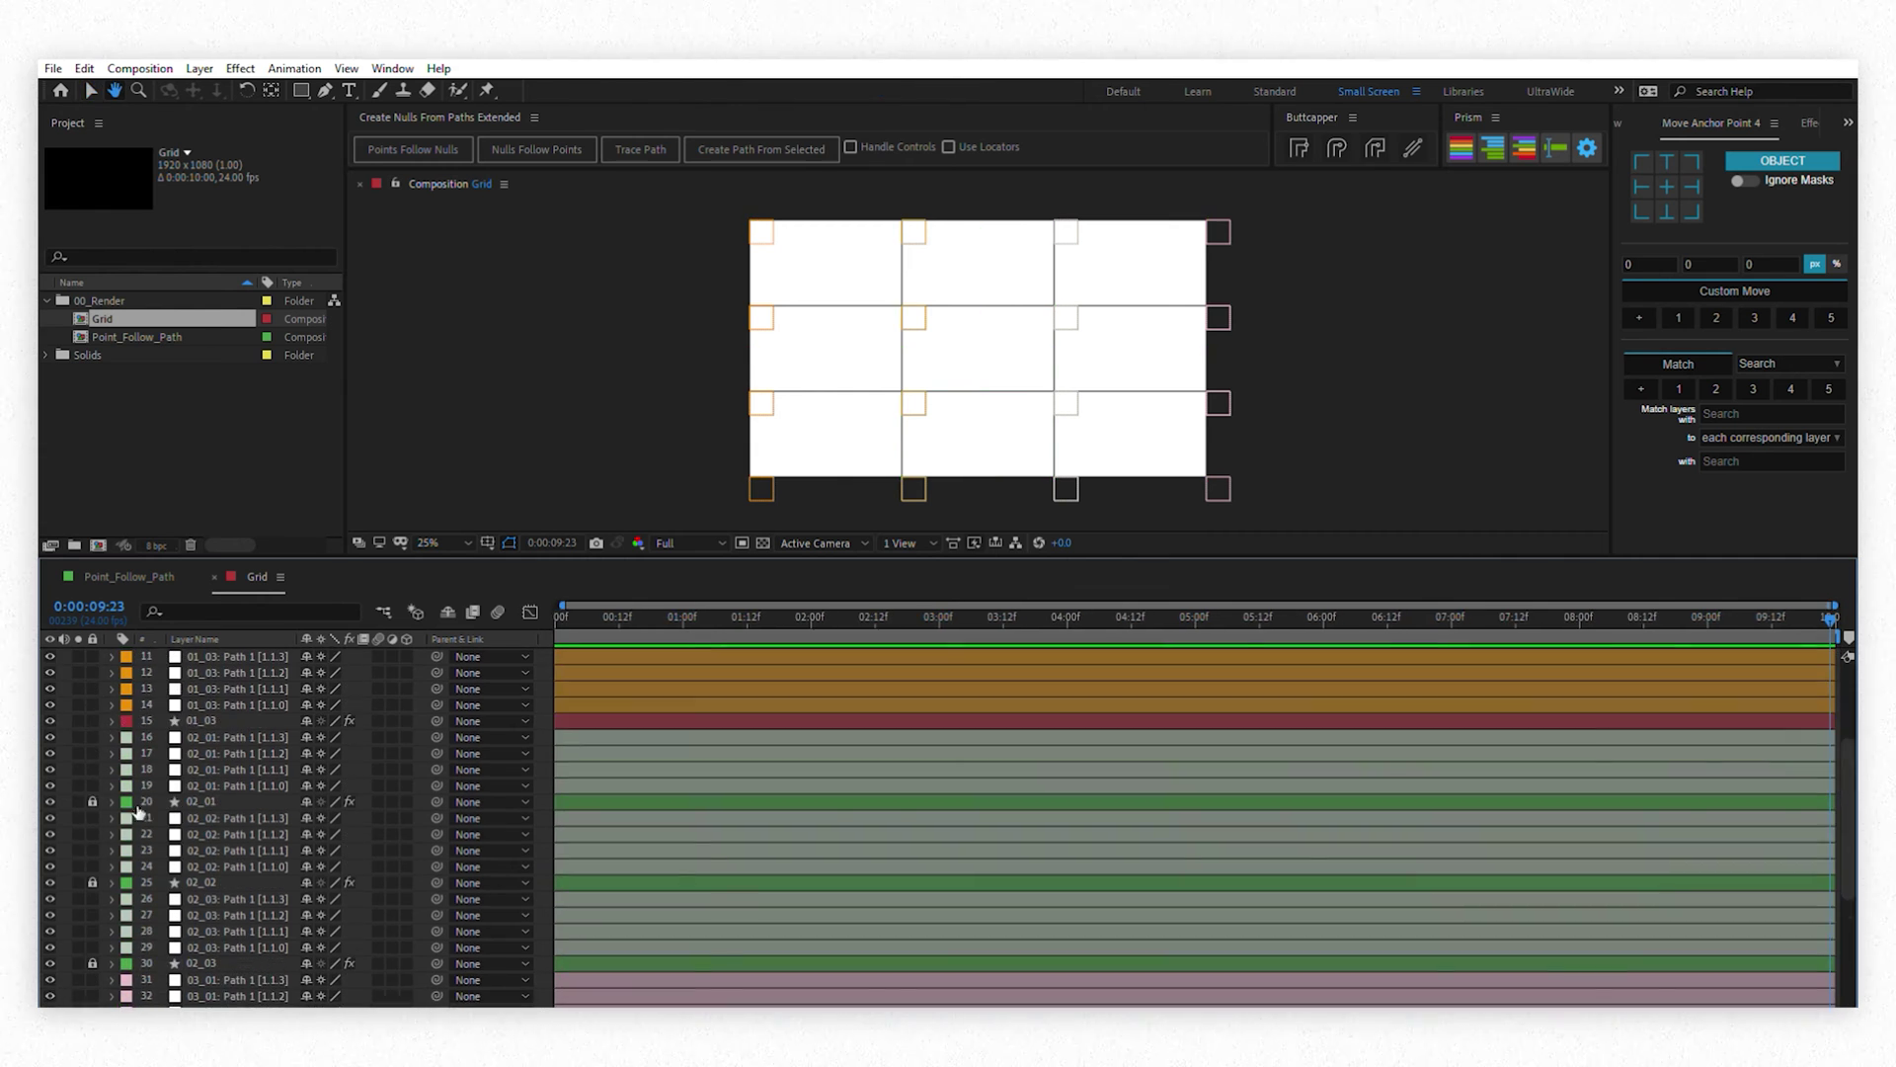
key(v)
click(203, 720)
click(92, 720)
Test the rig by dragging the top-left corner null, undo, and review the layer order
drag(761, 222, 786, 242)
key(ctrl+z)
key(grave)
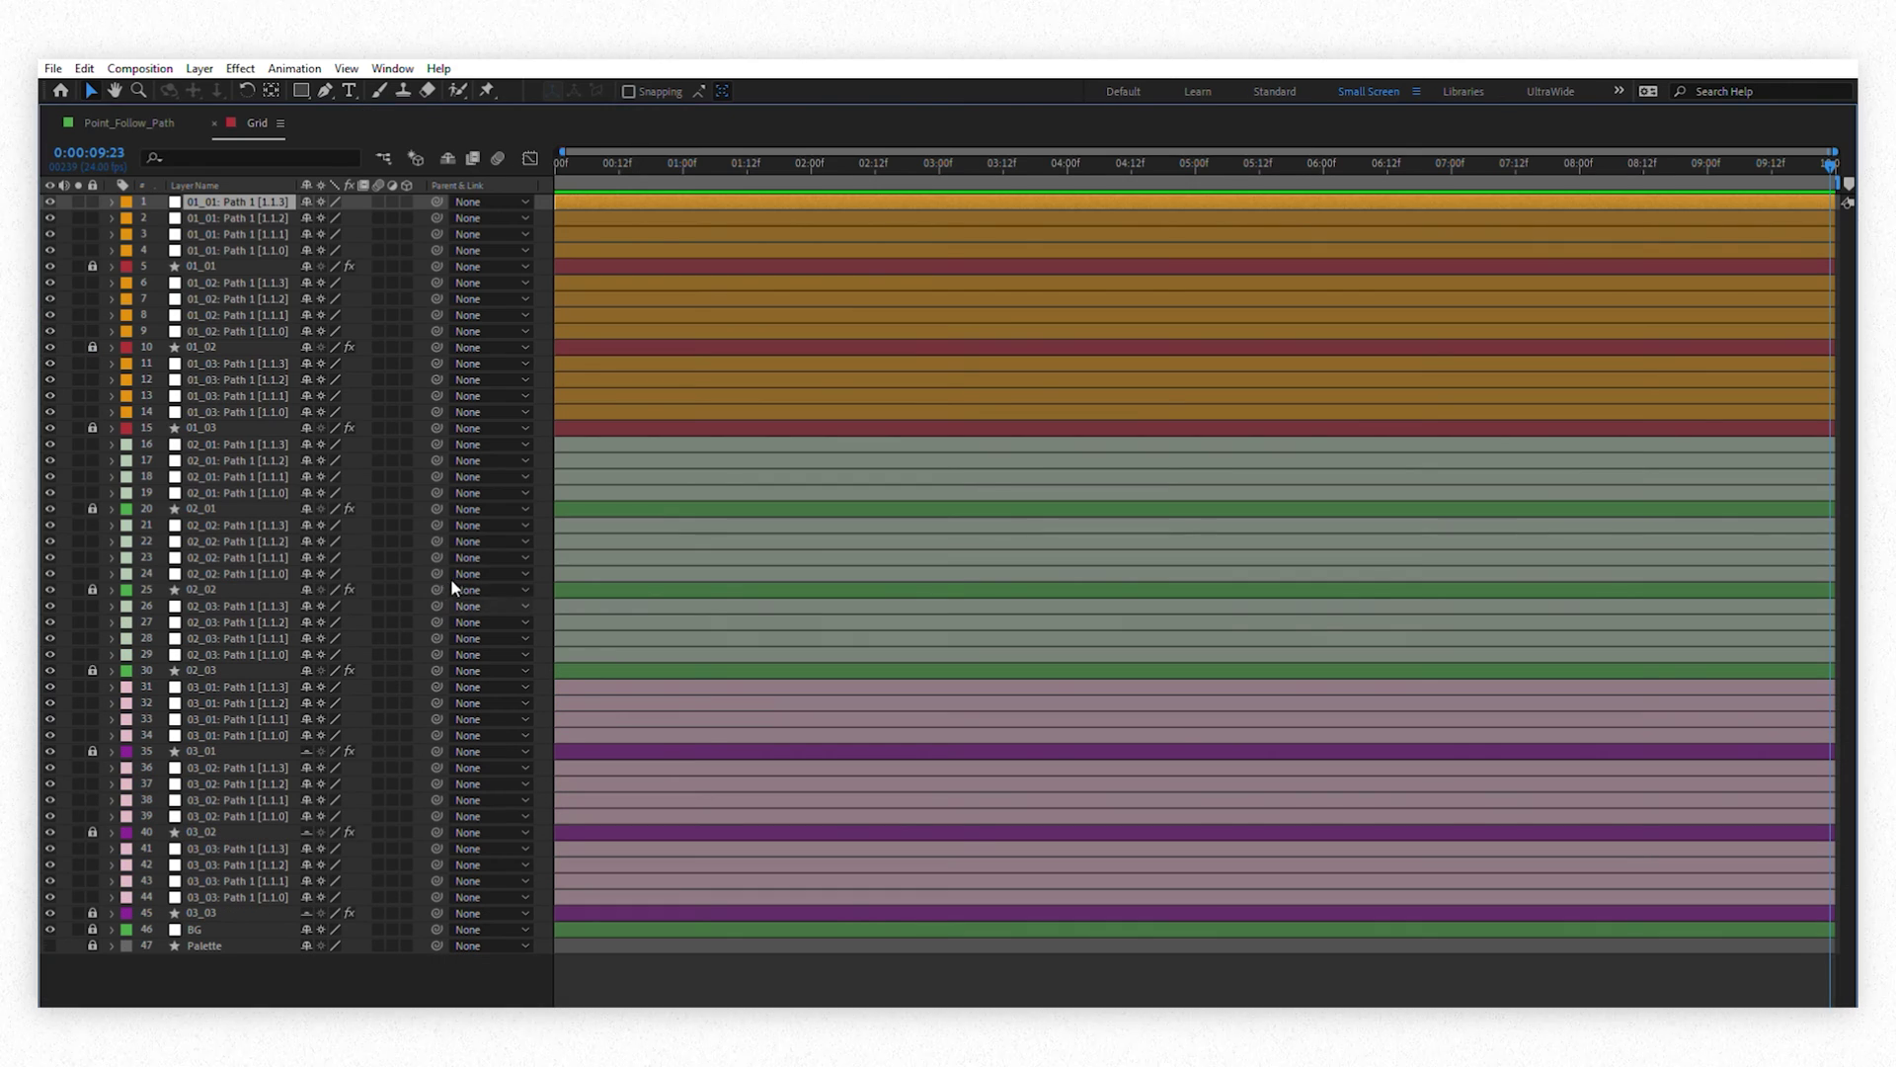
click(262, 965)
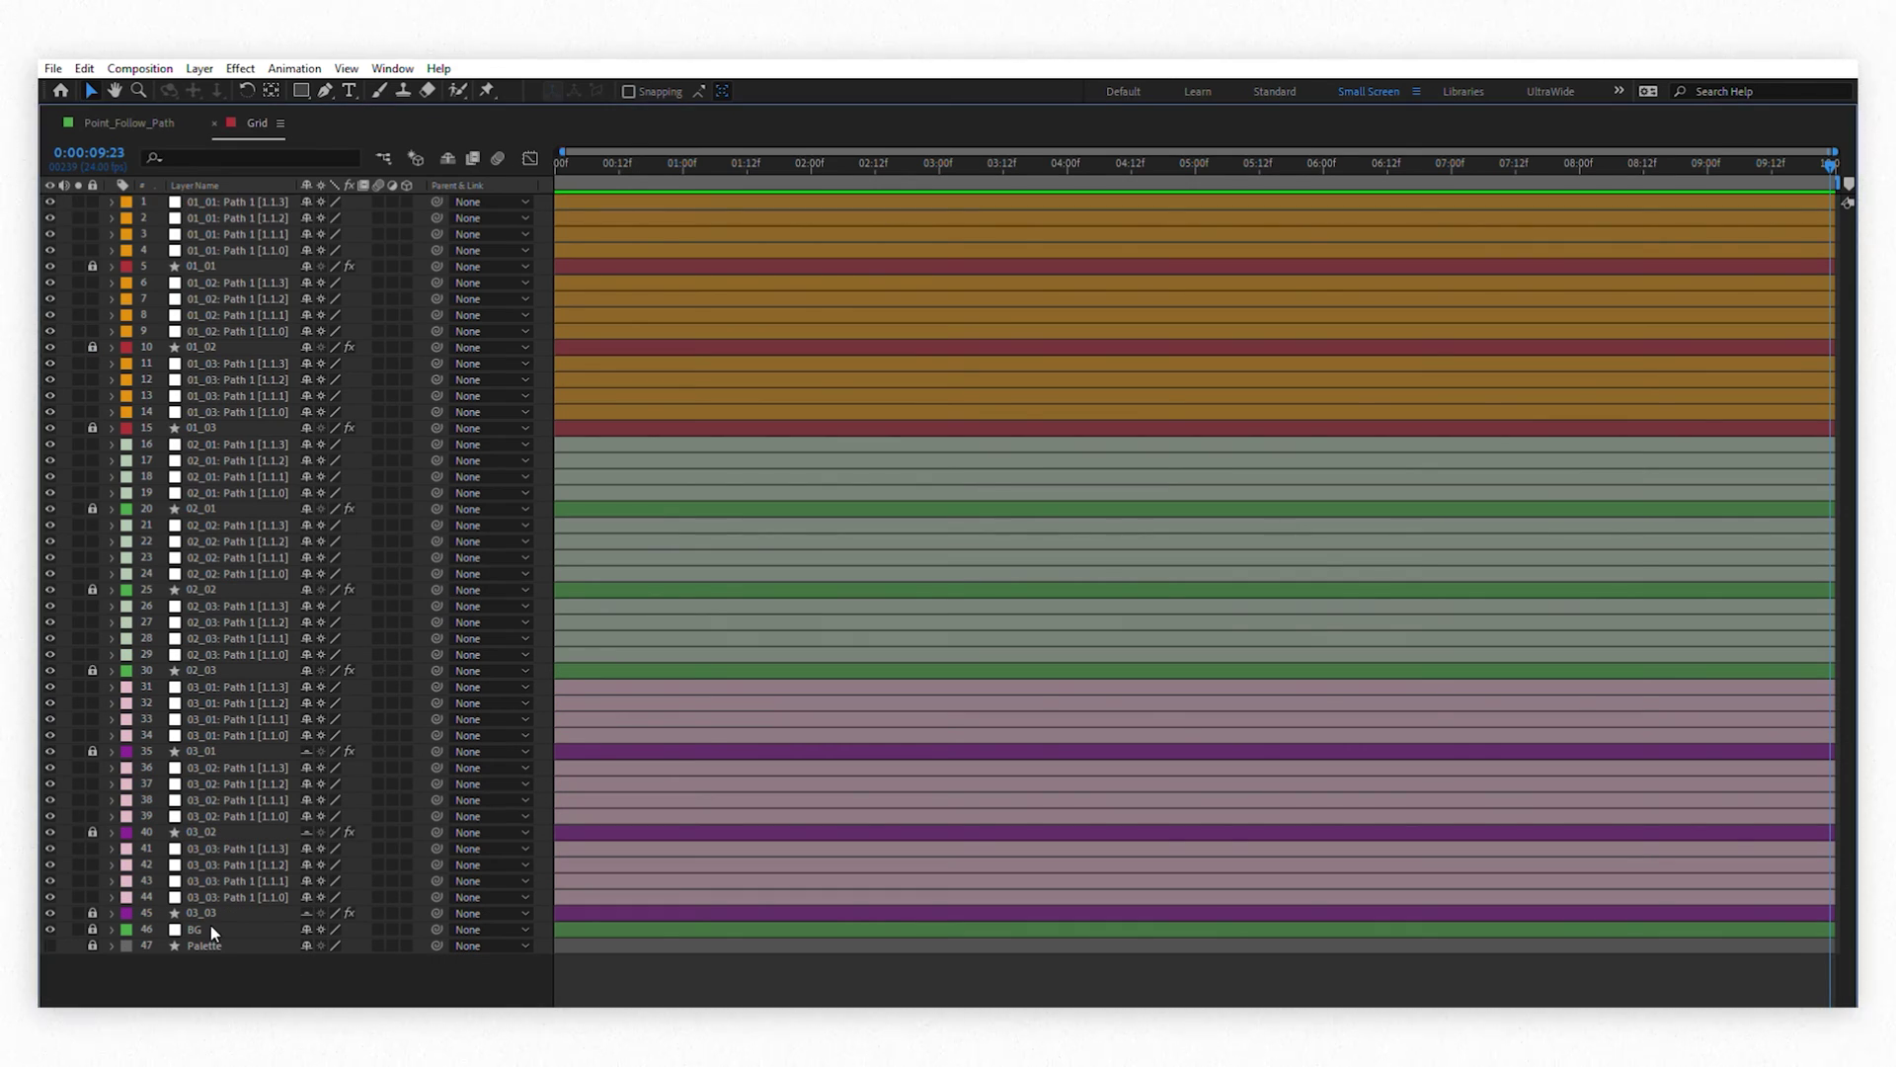
key(grave)
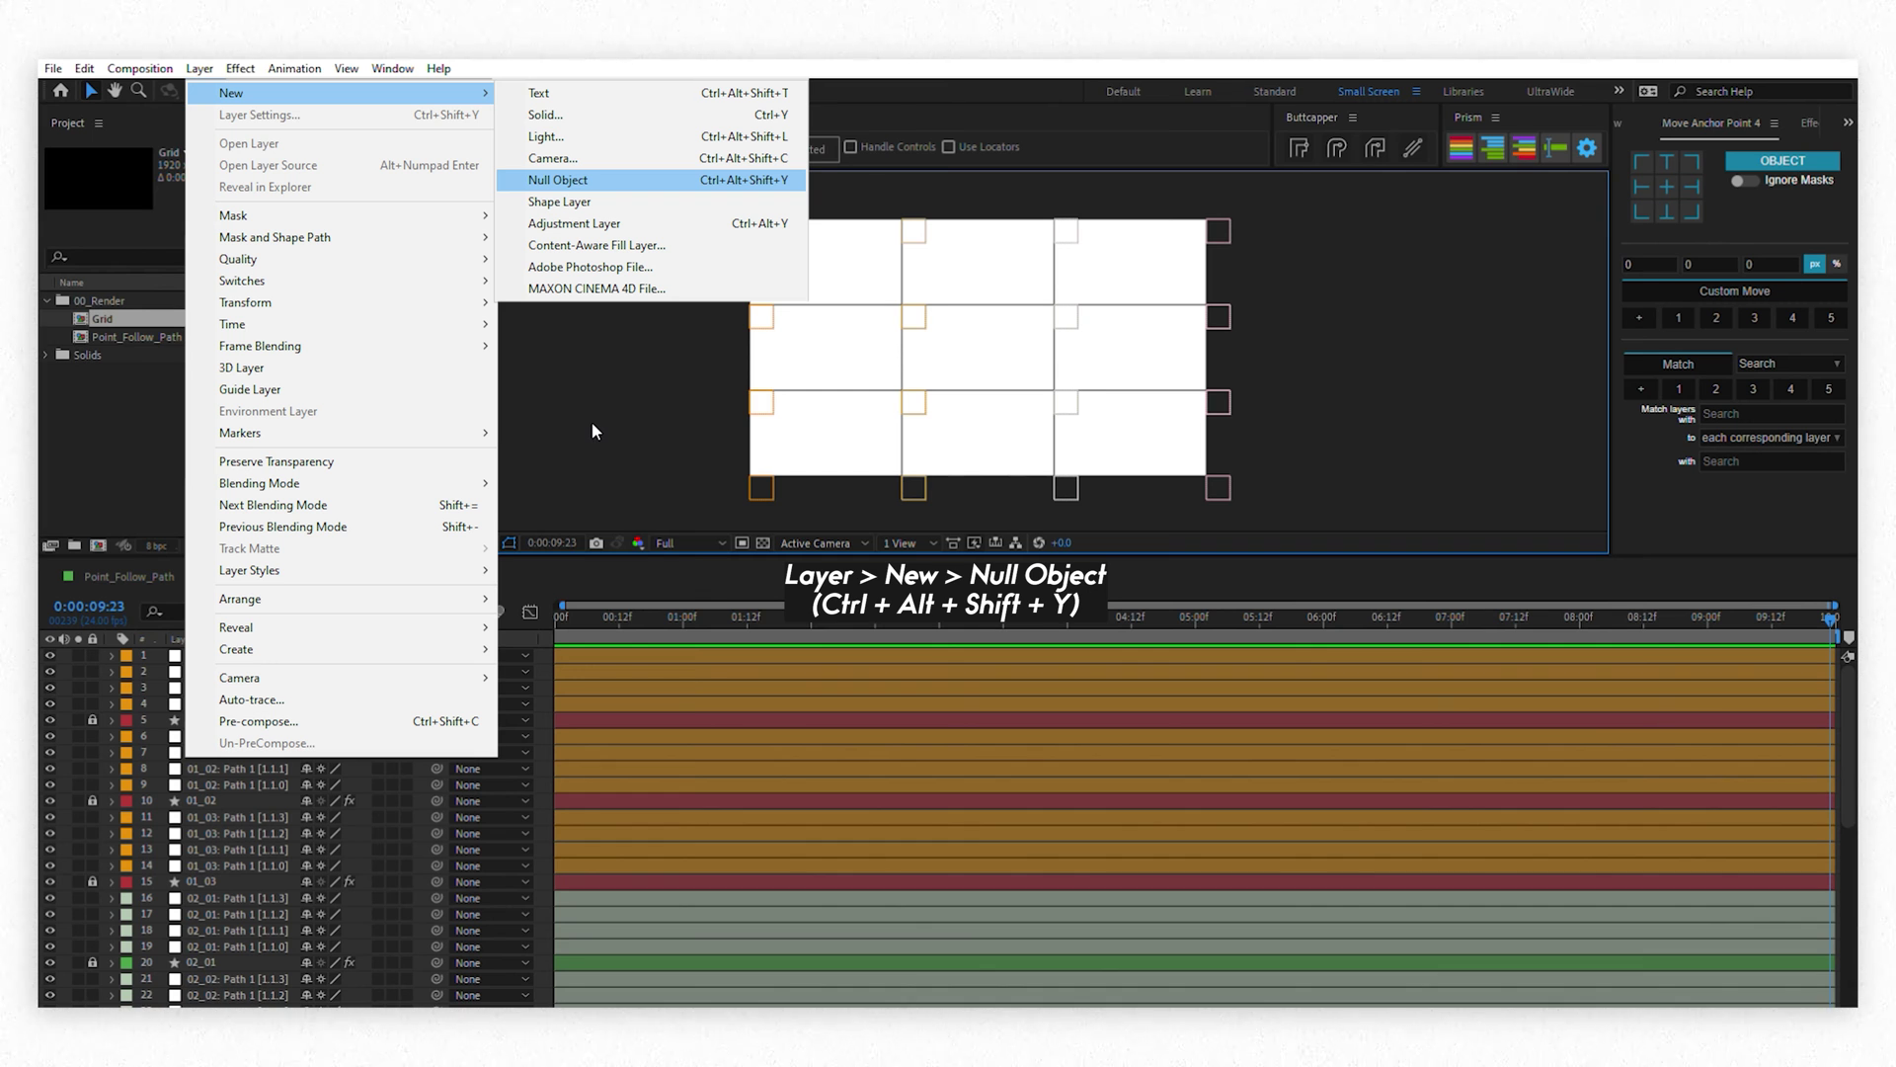
Create a null object at 200% scale with X Position 1280
key(ctrl+alt+shift+y)
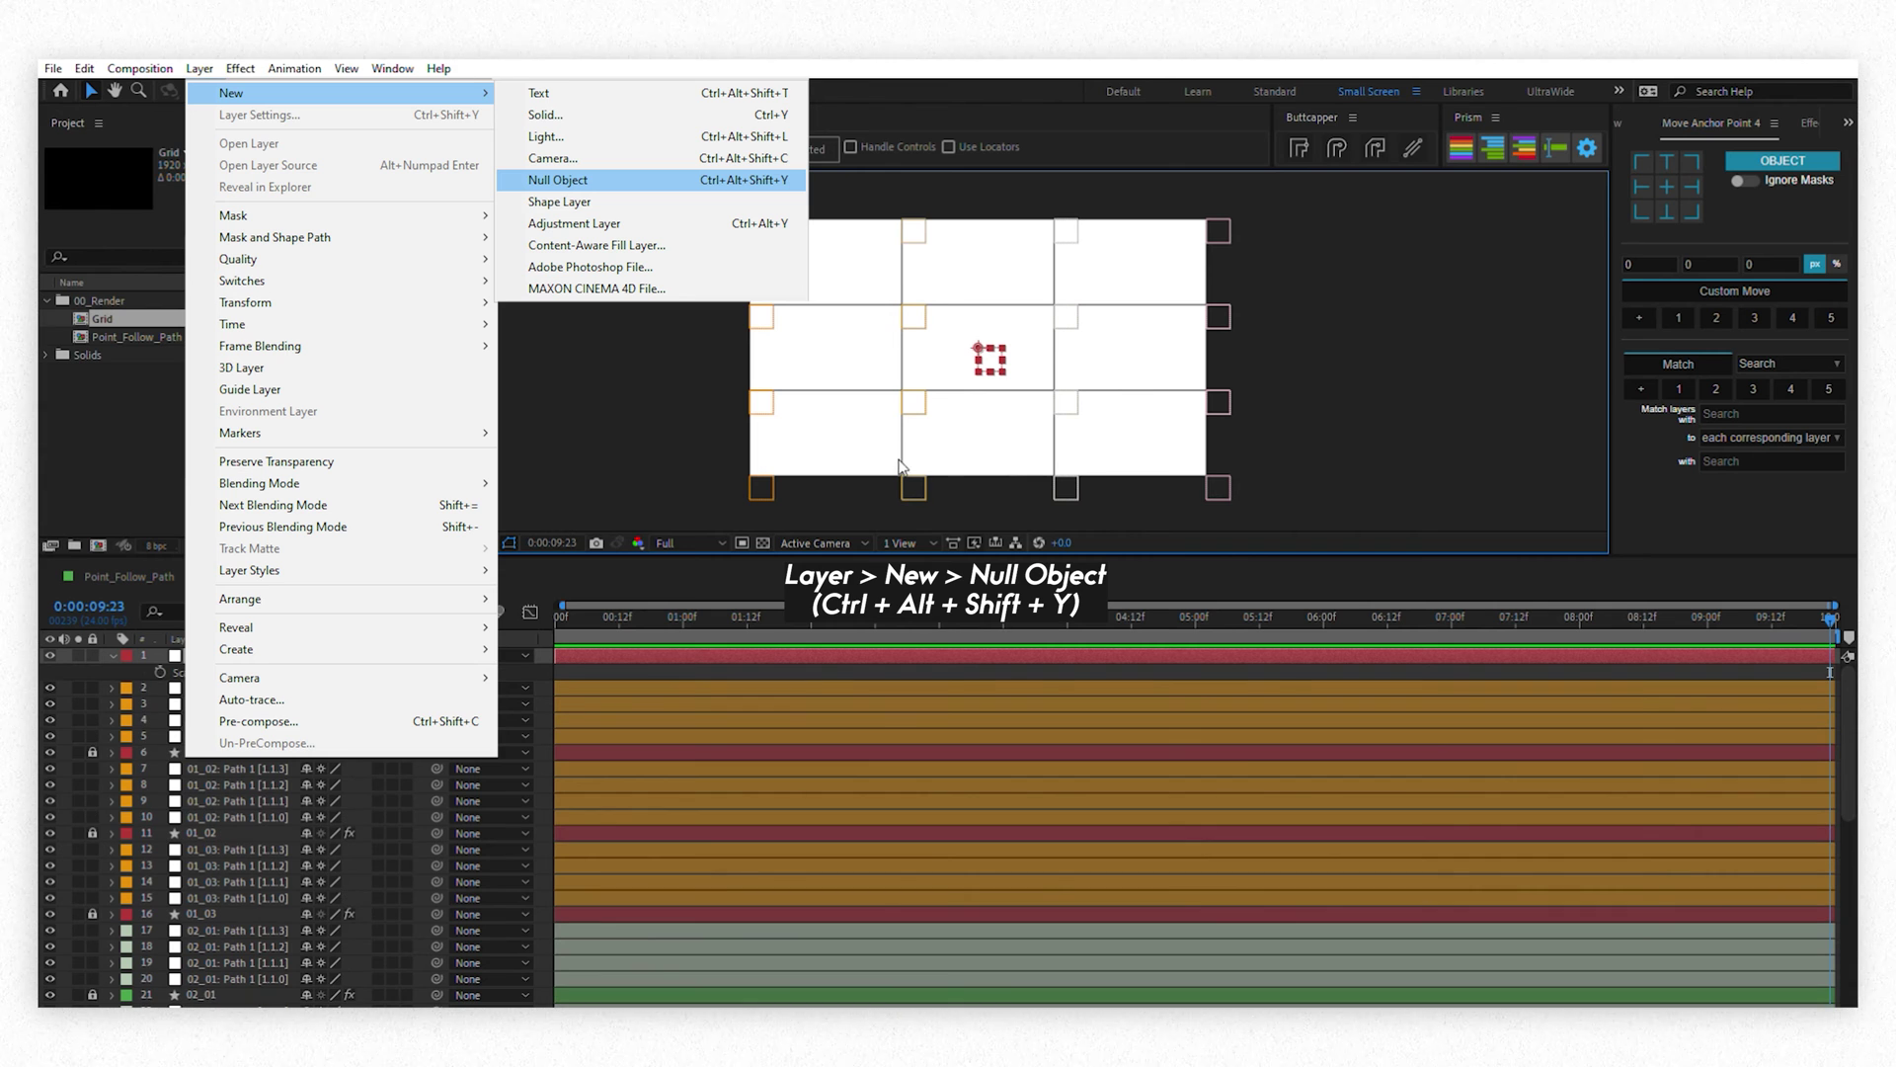
key(s)
click(344, 670)
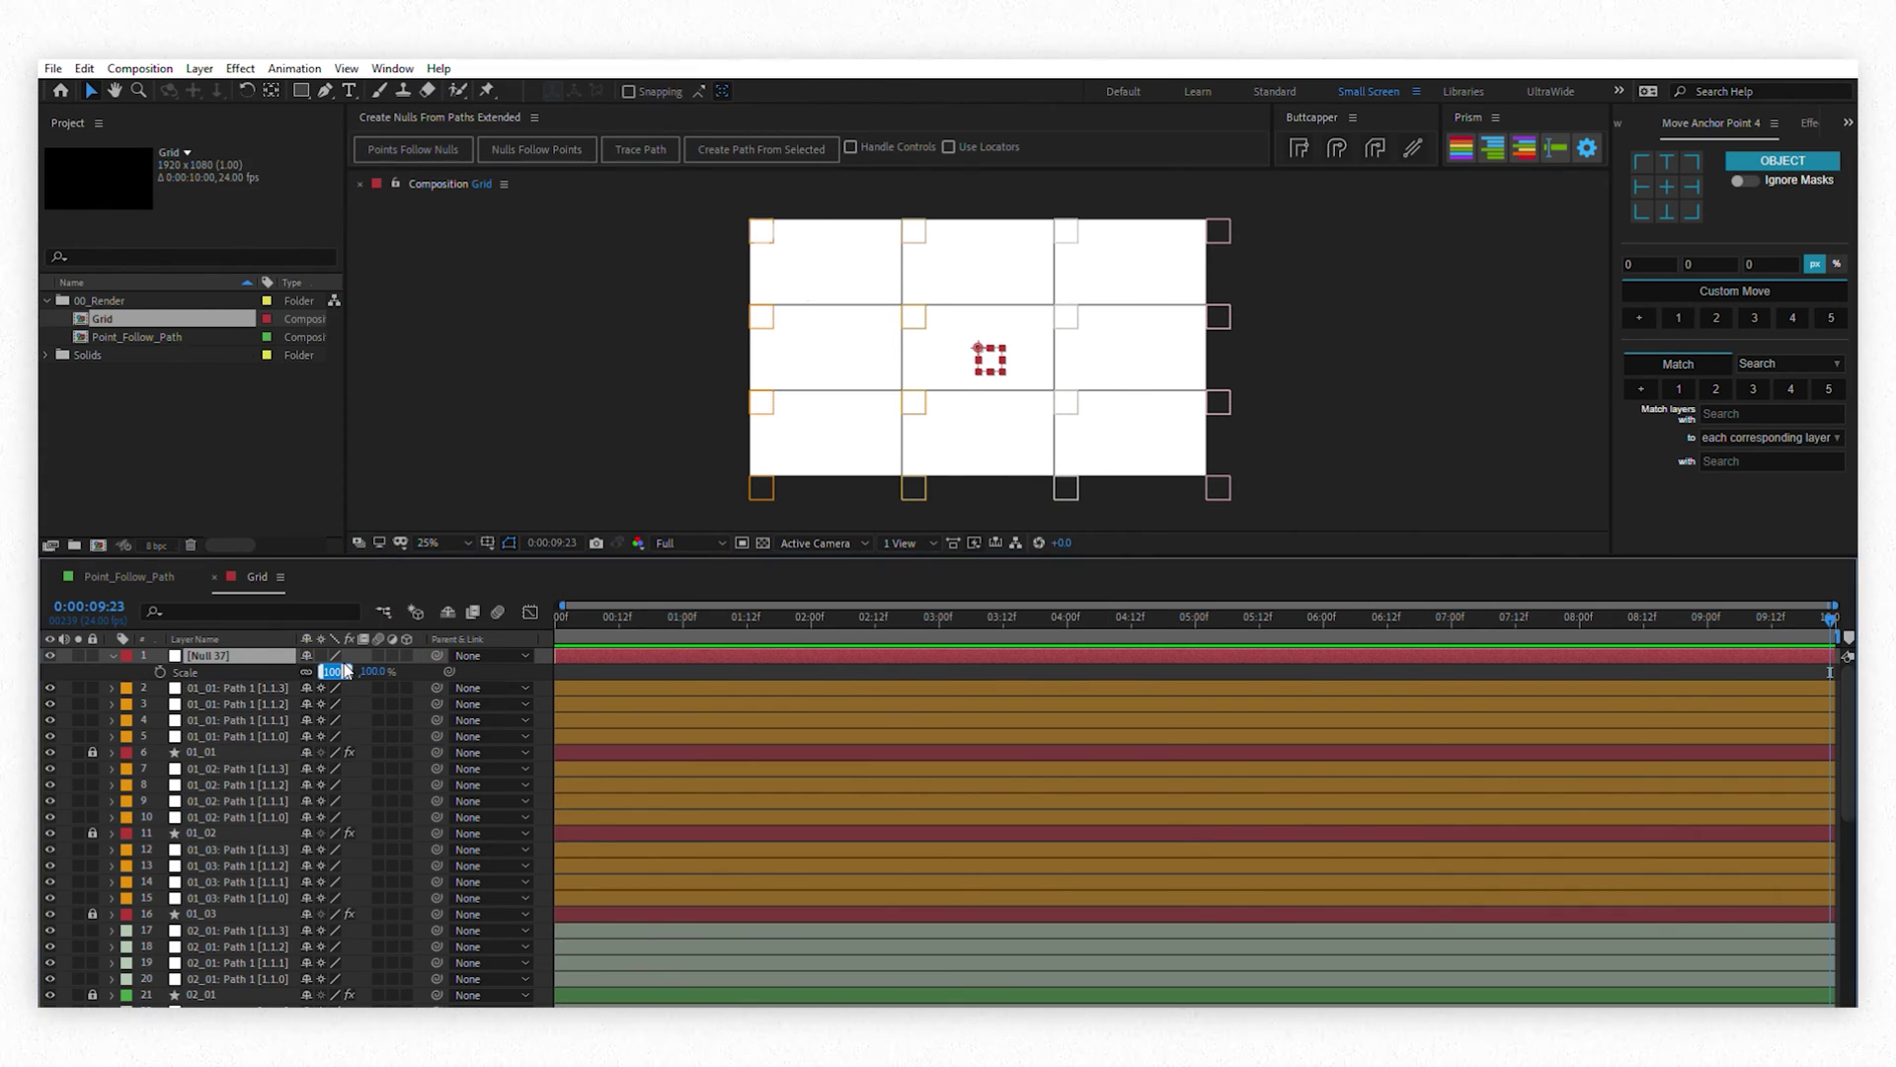
text(200)
key(Return)
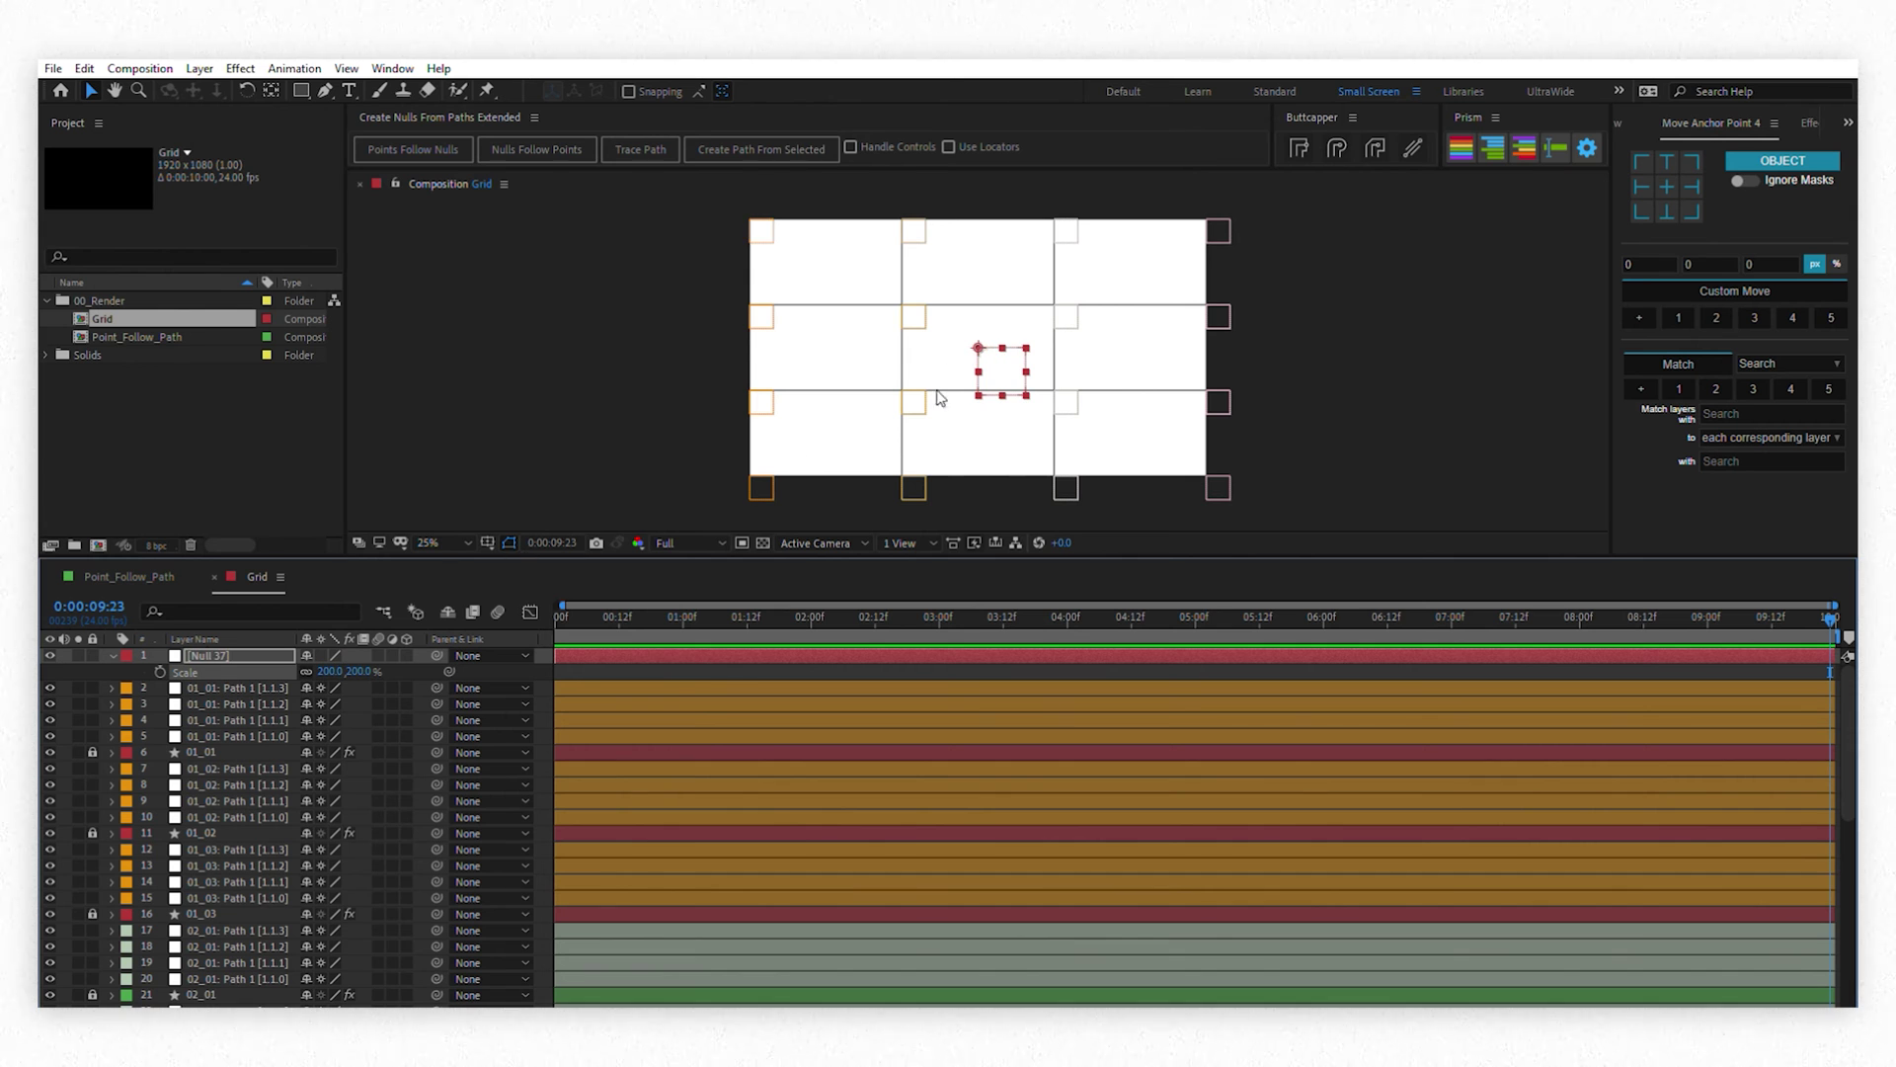
drag(979, 346, 902, 347)
key(p)
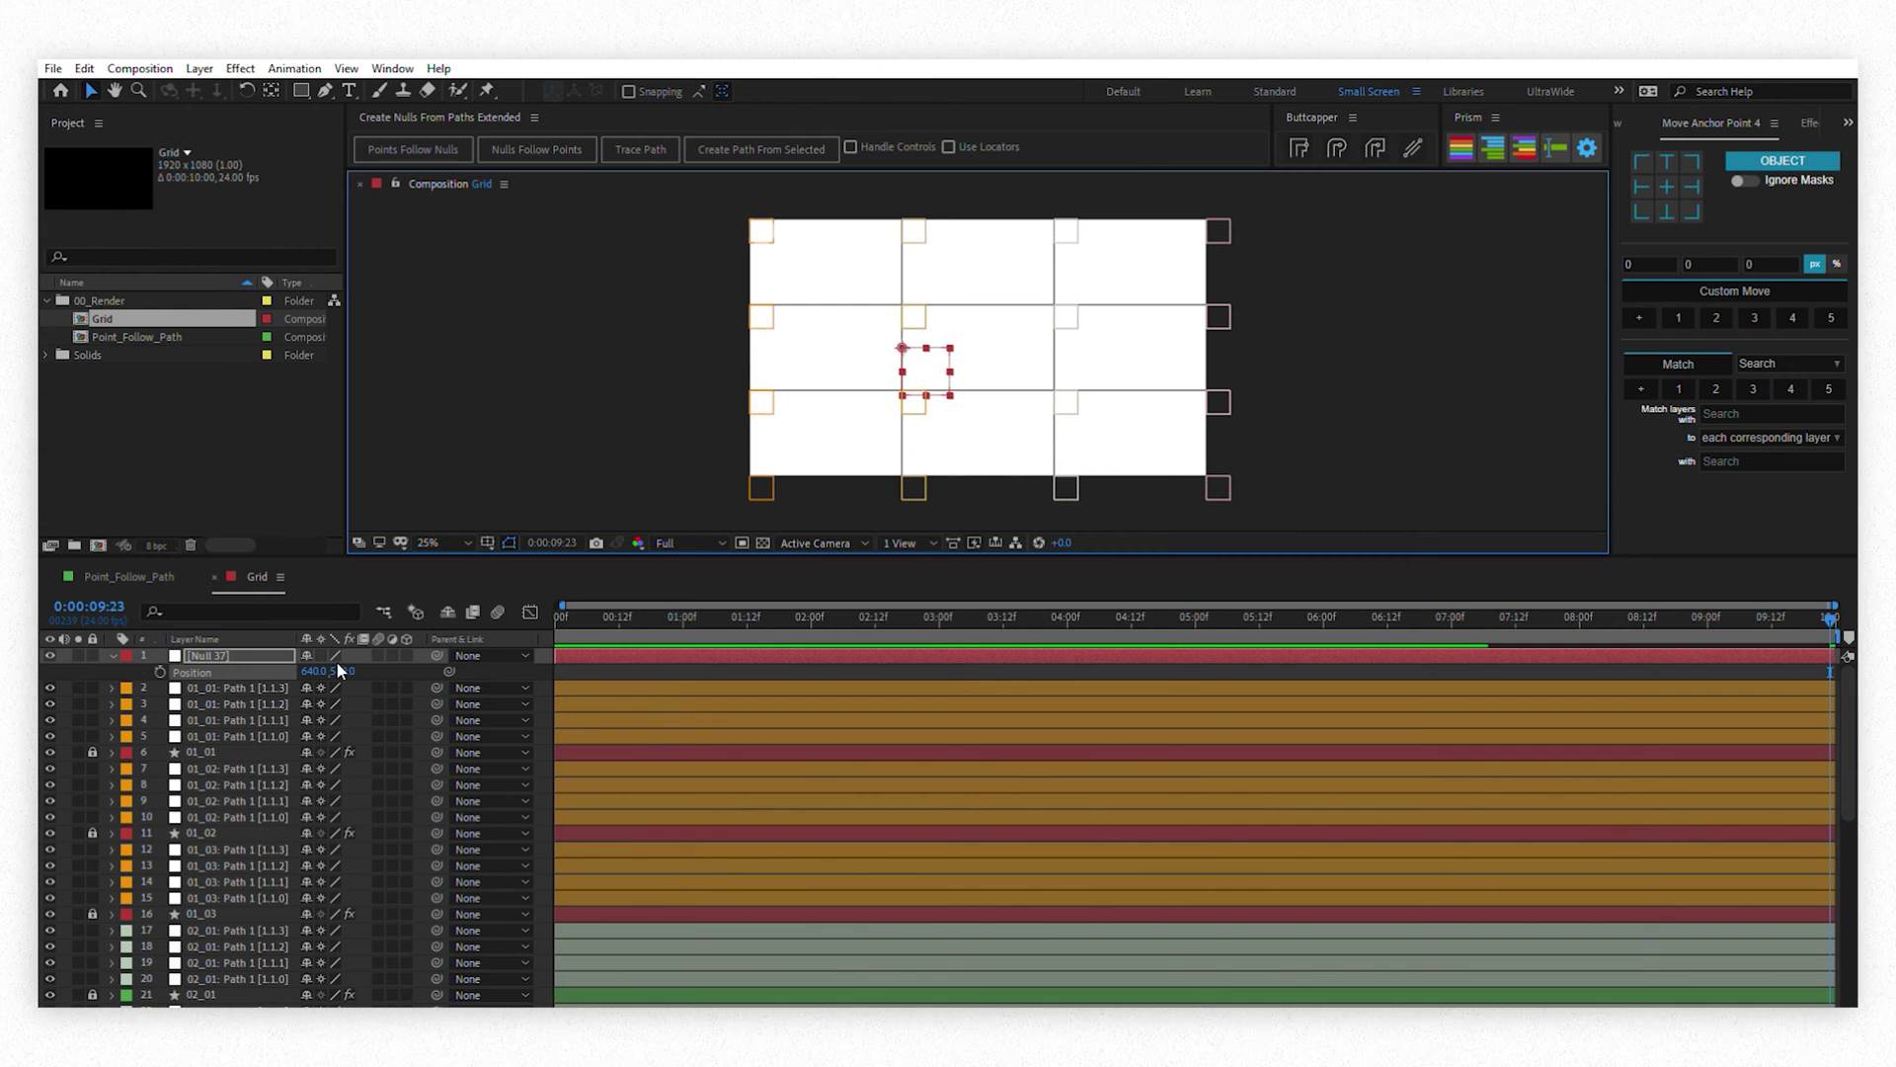
click(316, 671)
text(1280.0,540.0)
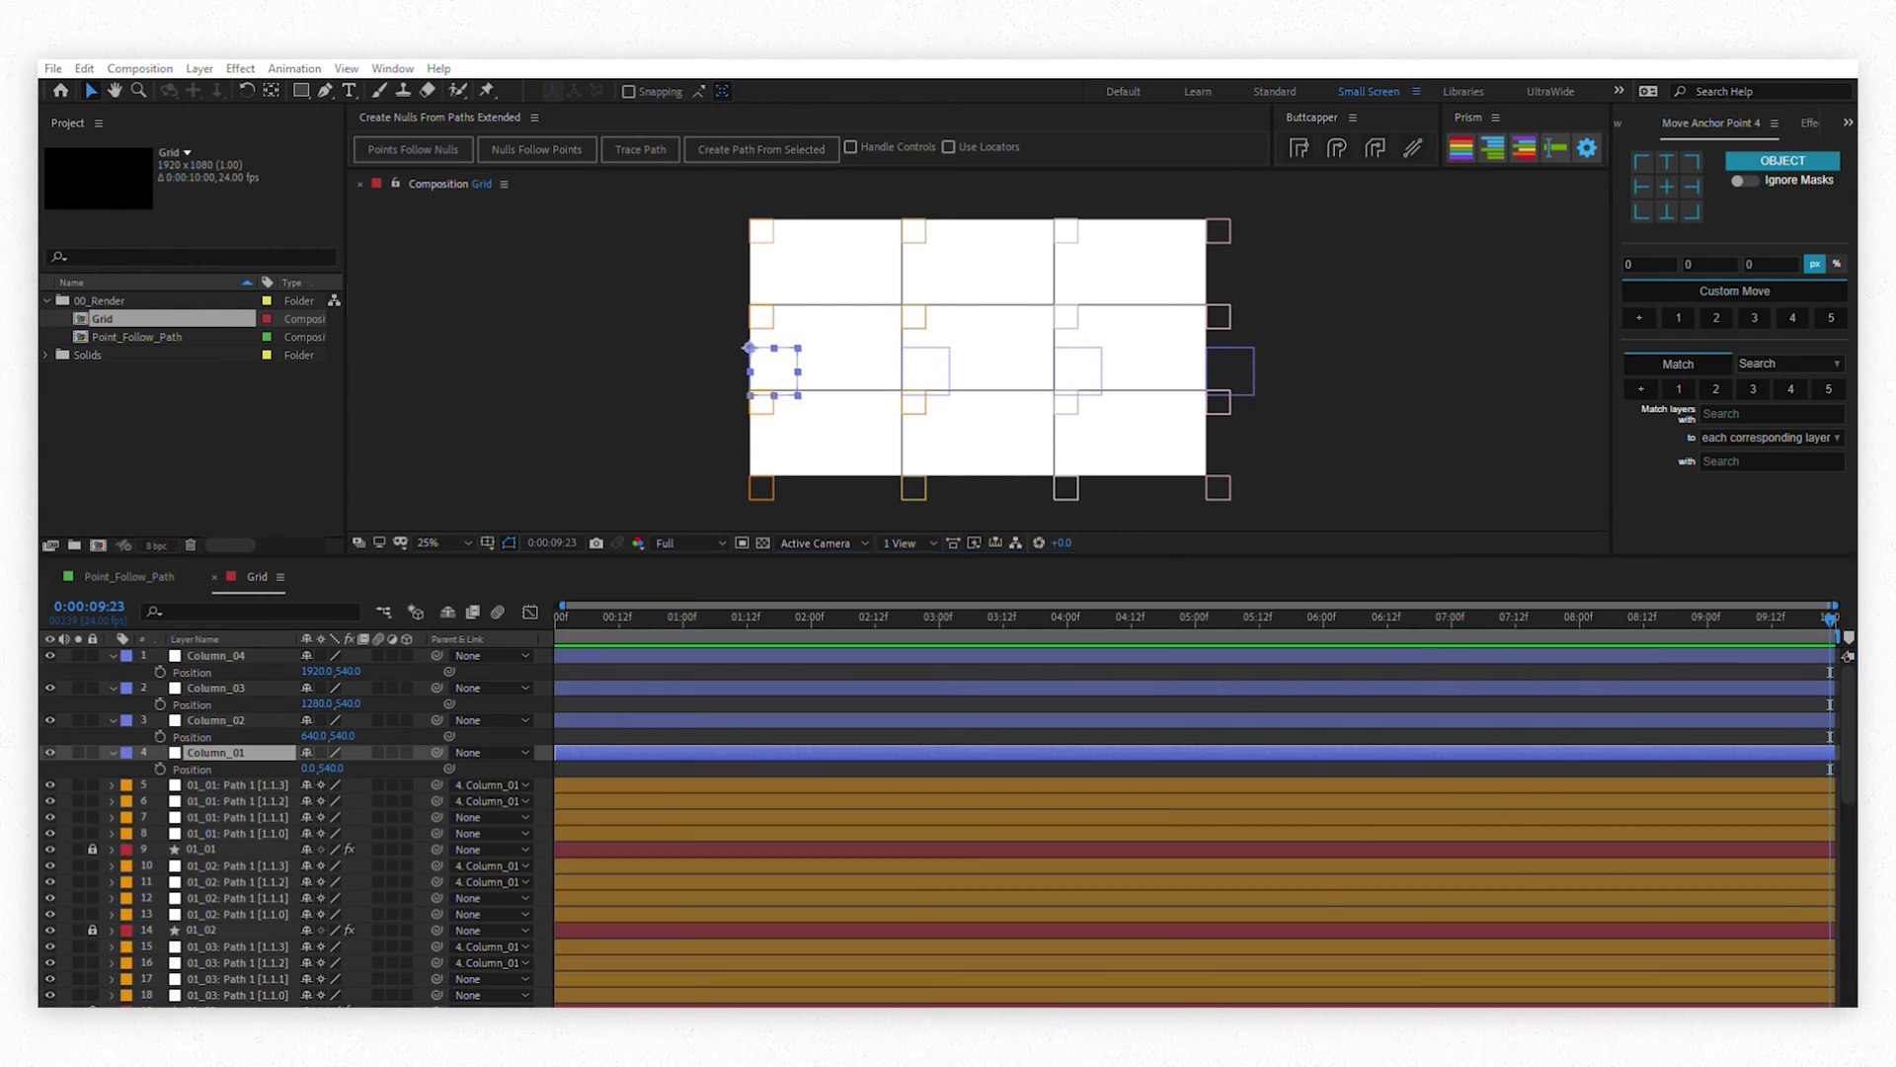
Duplicate the null into further row controllers, offsetting Row_04's Y by +360 to the bottom edge
key(p)
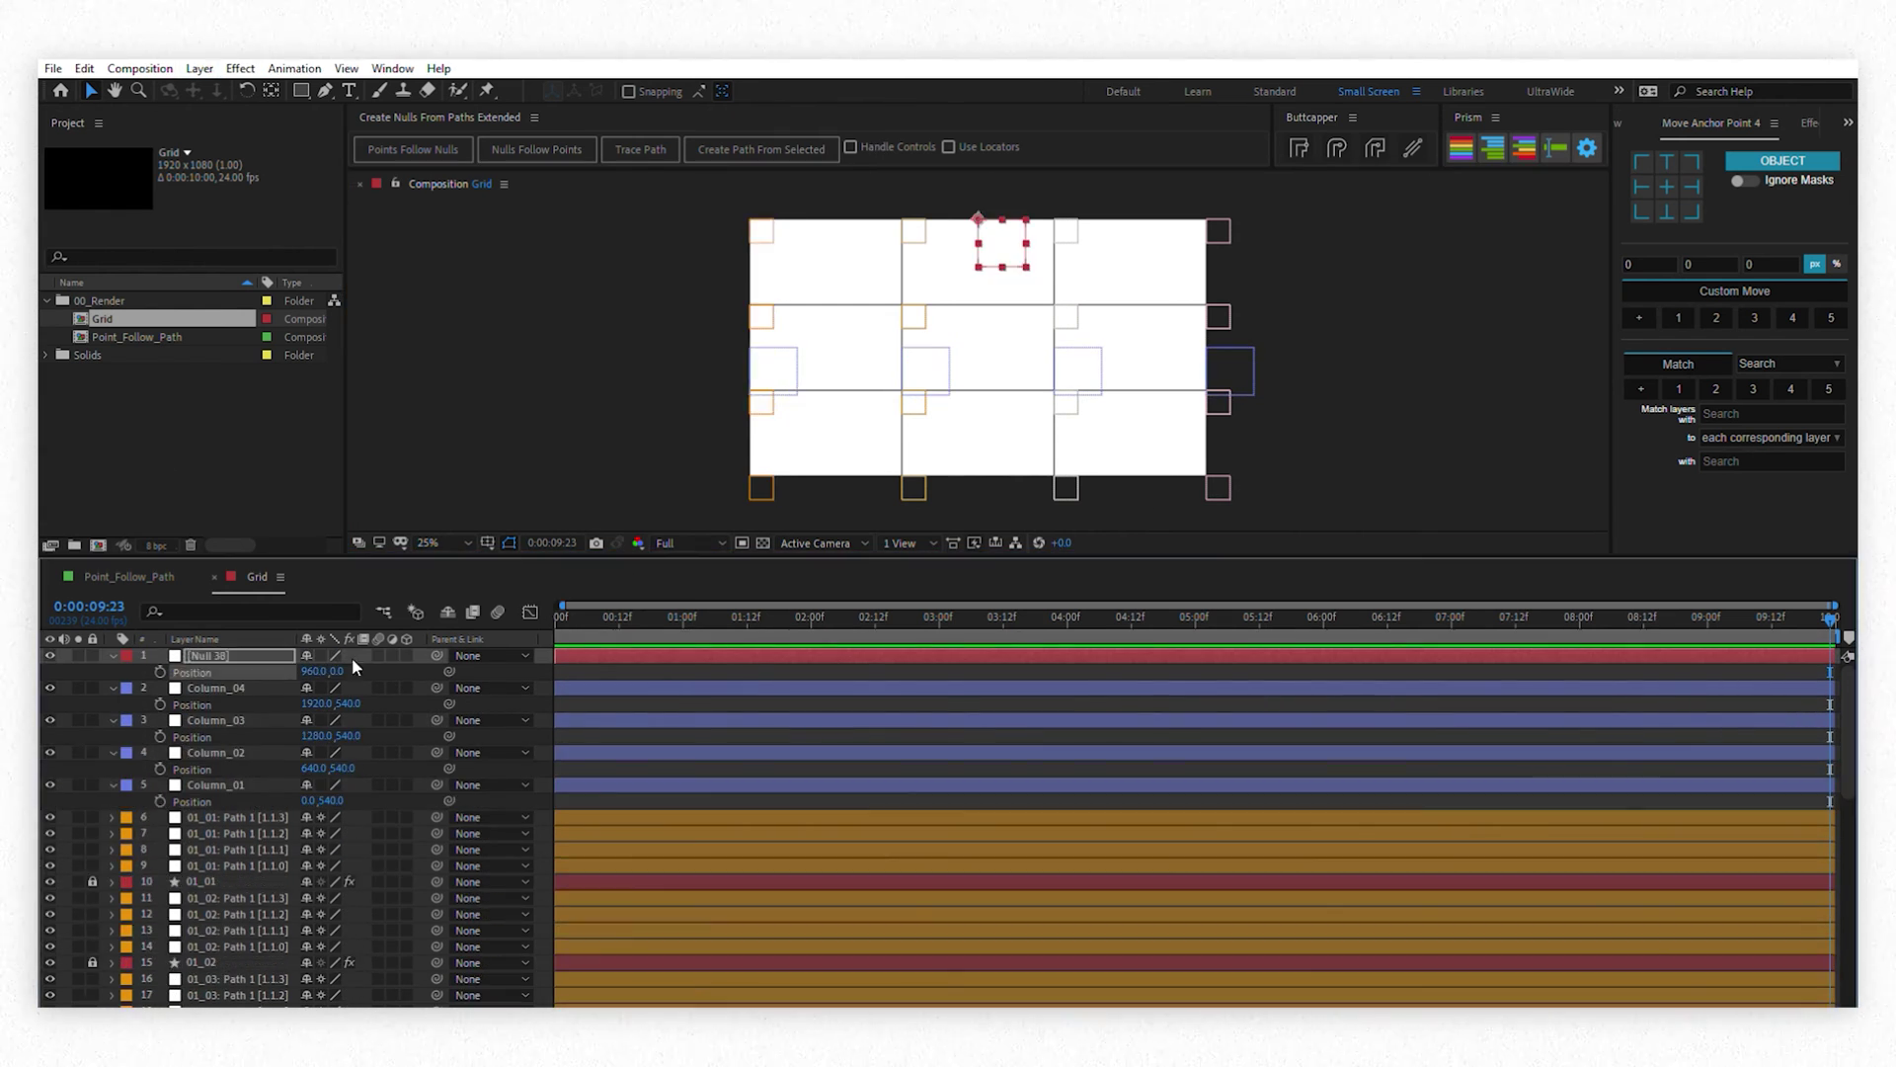
key(ctrl+d)
key(p)
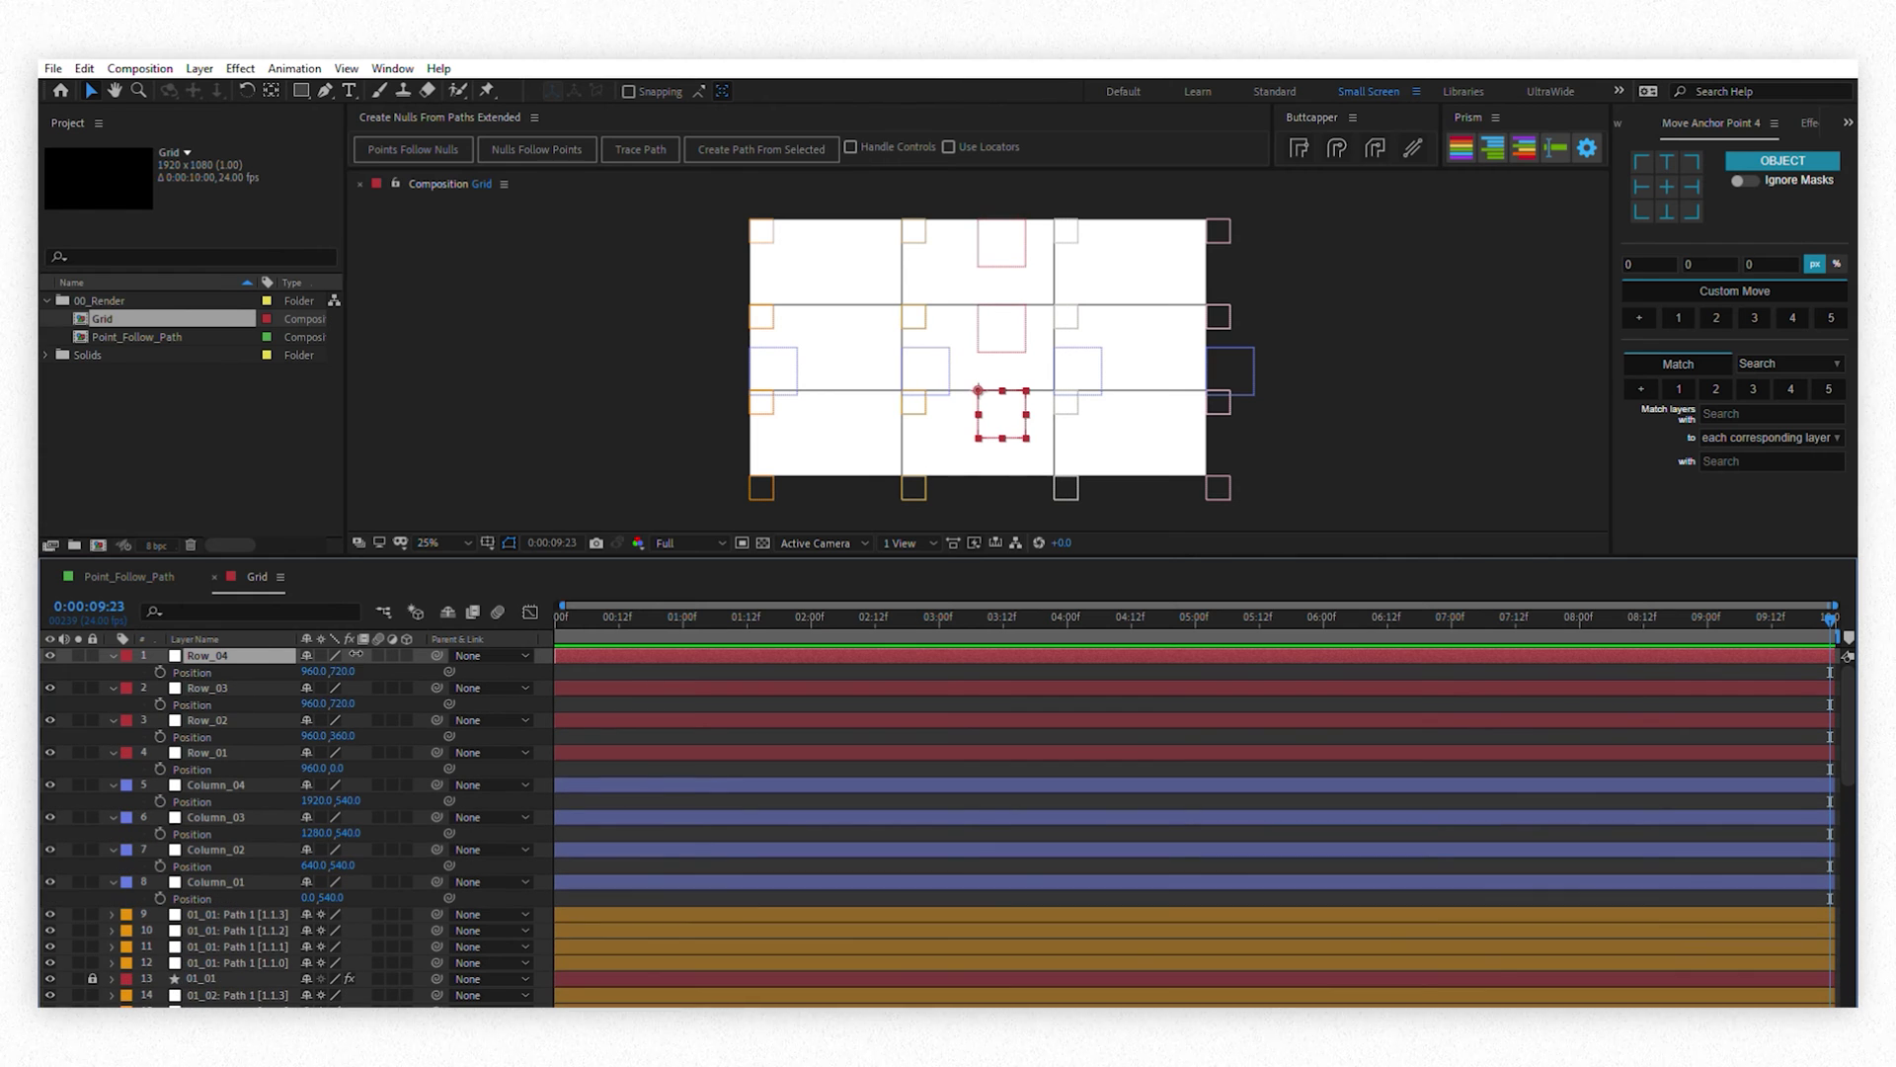
click(352, 669)
key(Right)
text(+360)
key(Return)
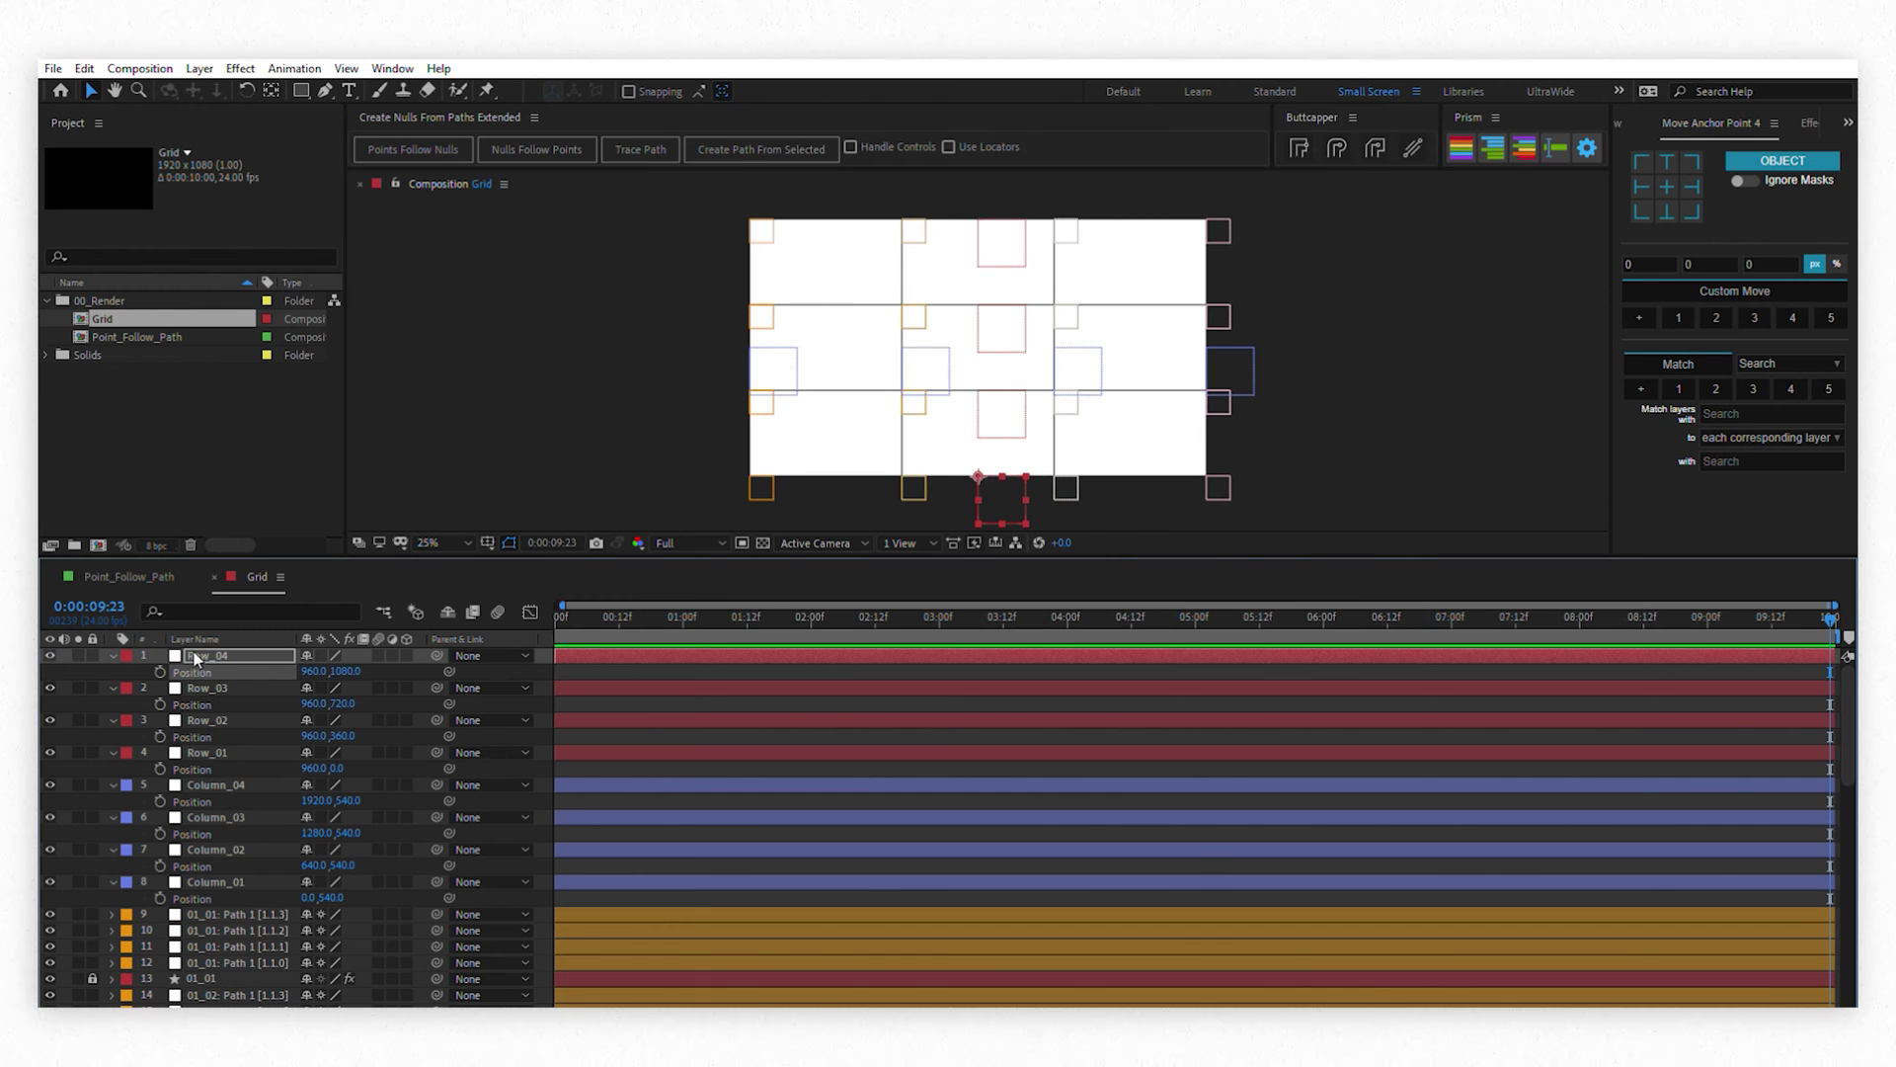
key(ctrl+s)
click(262, 914)
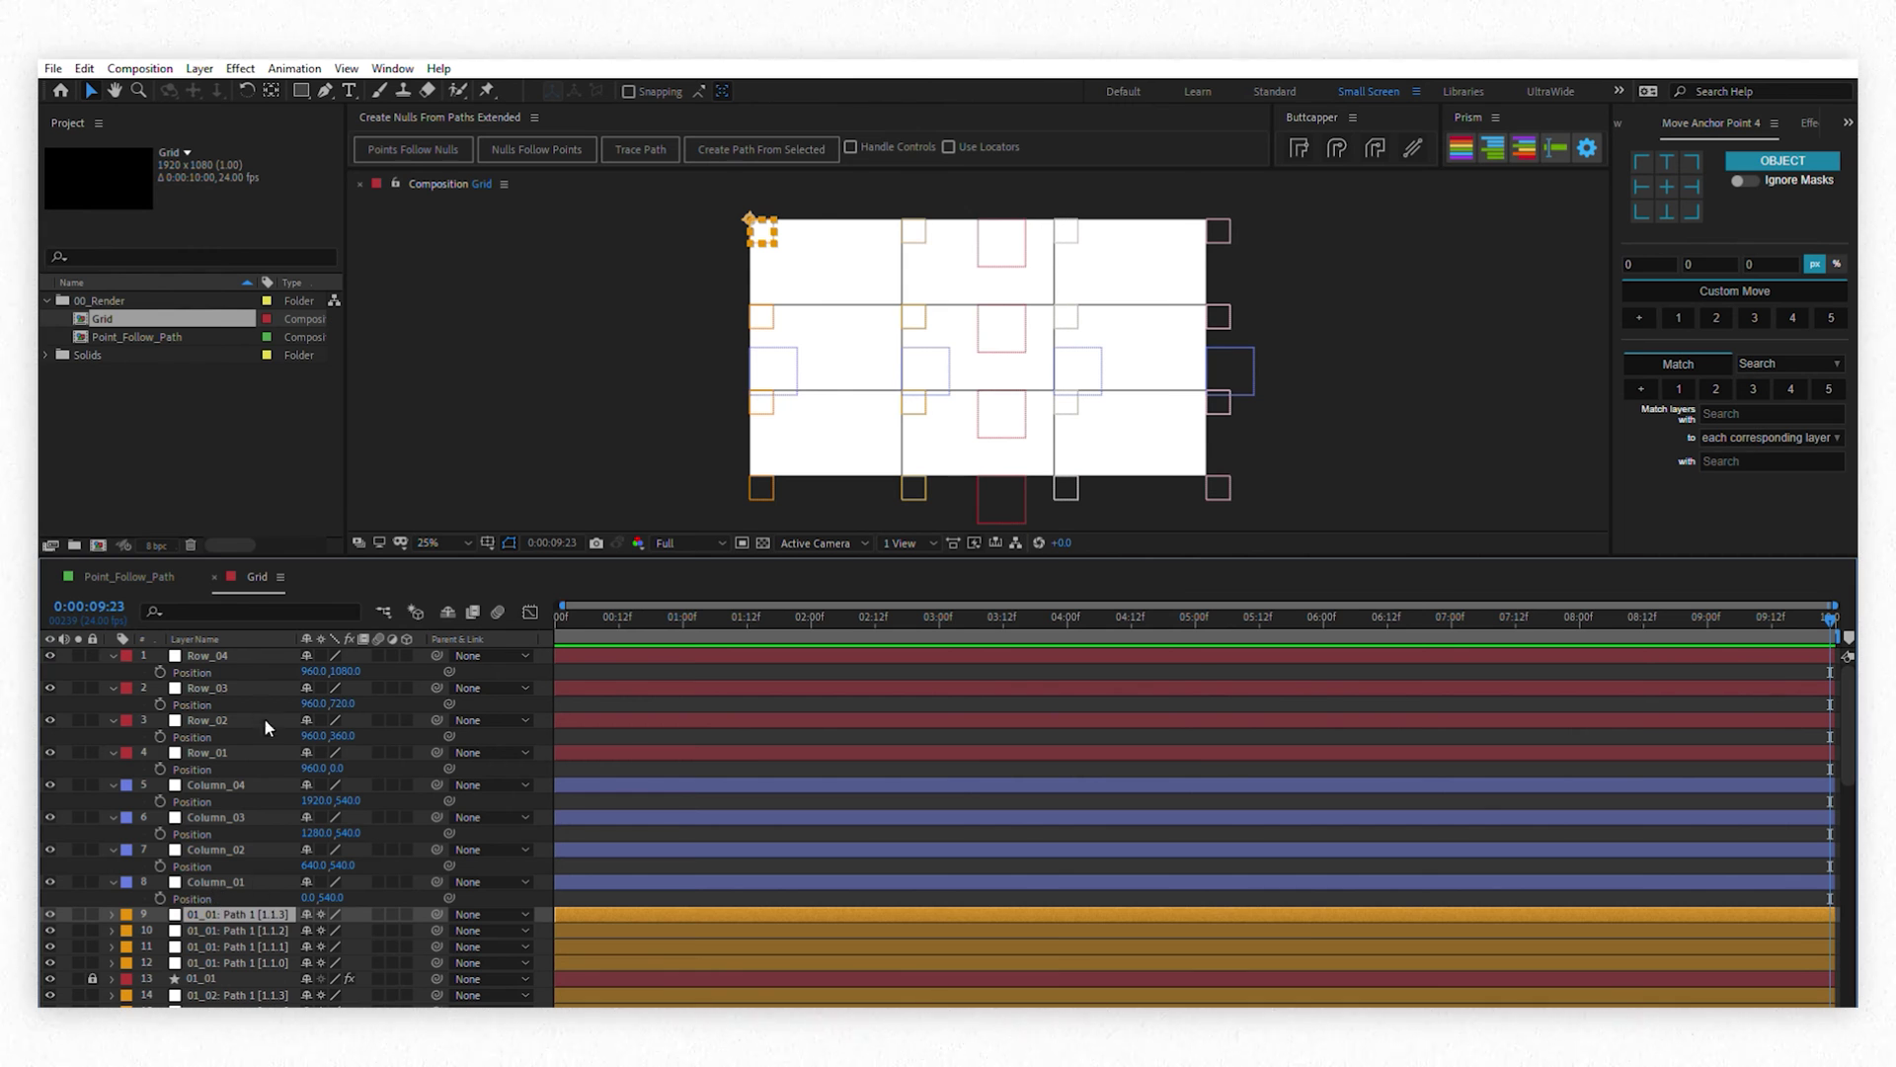
right_click(198, 785)
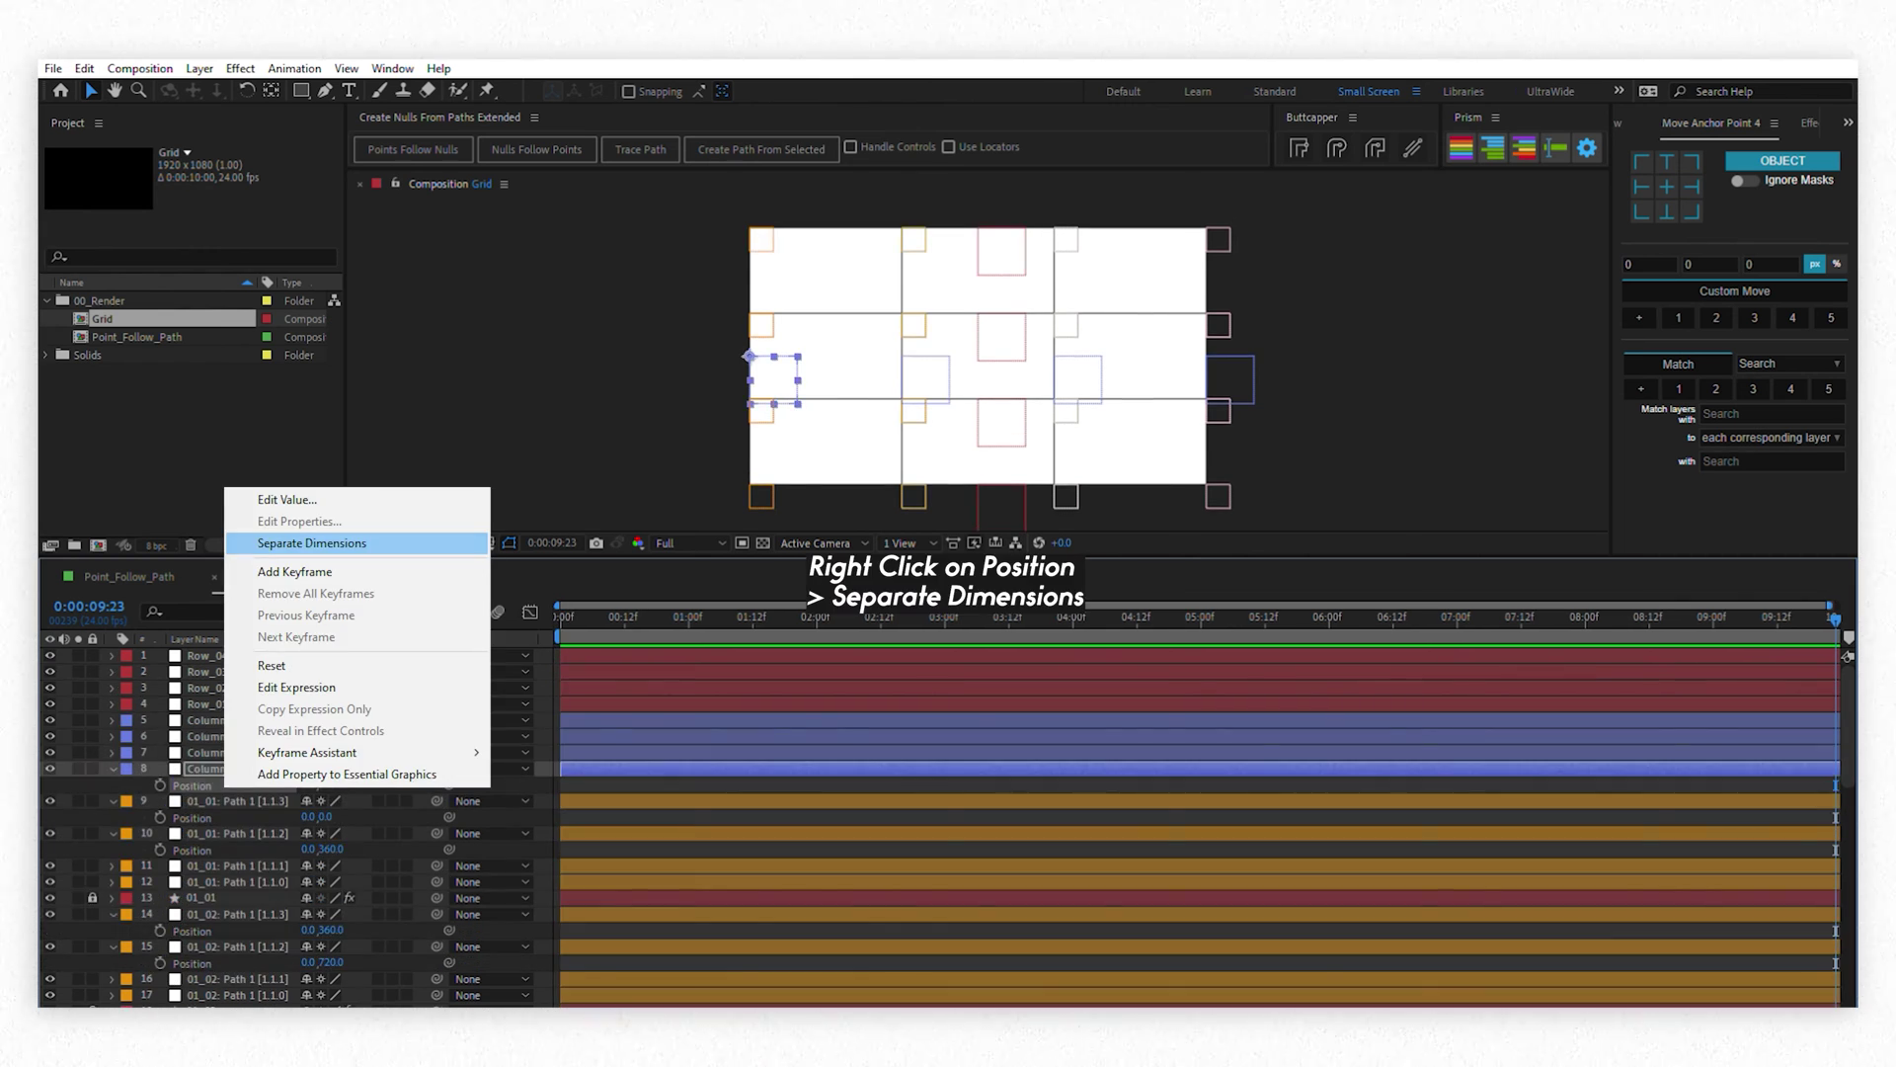
click(311, 543)
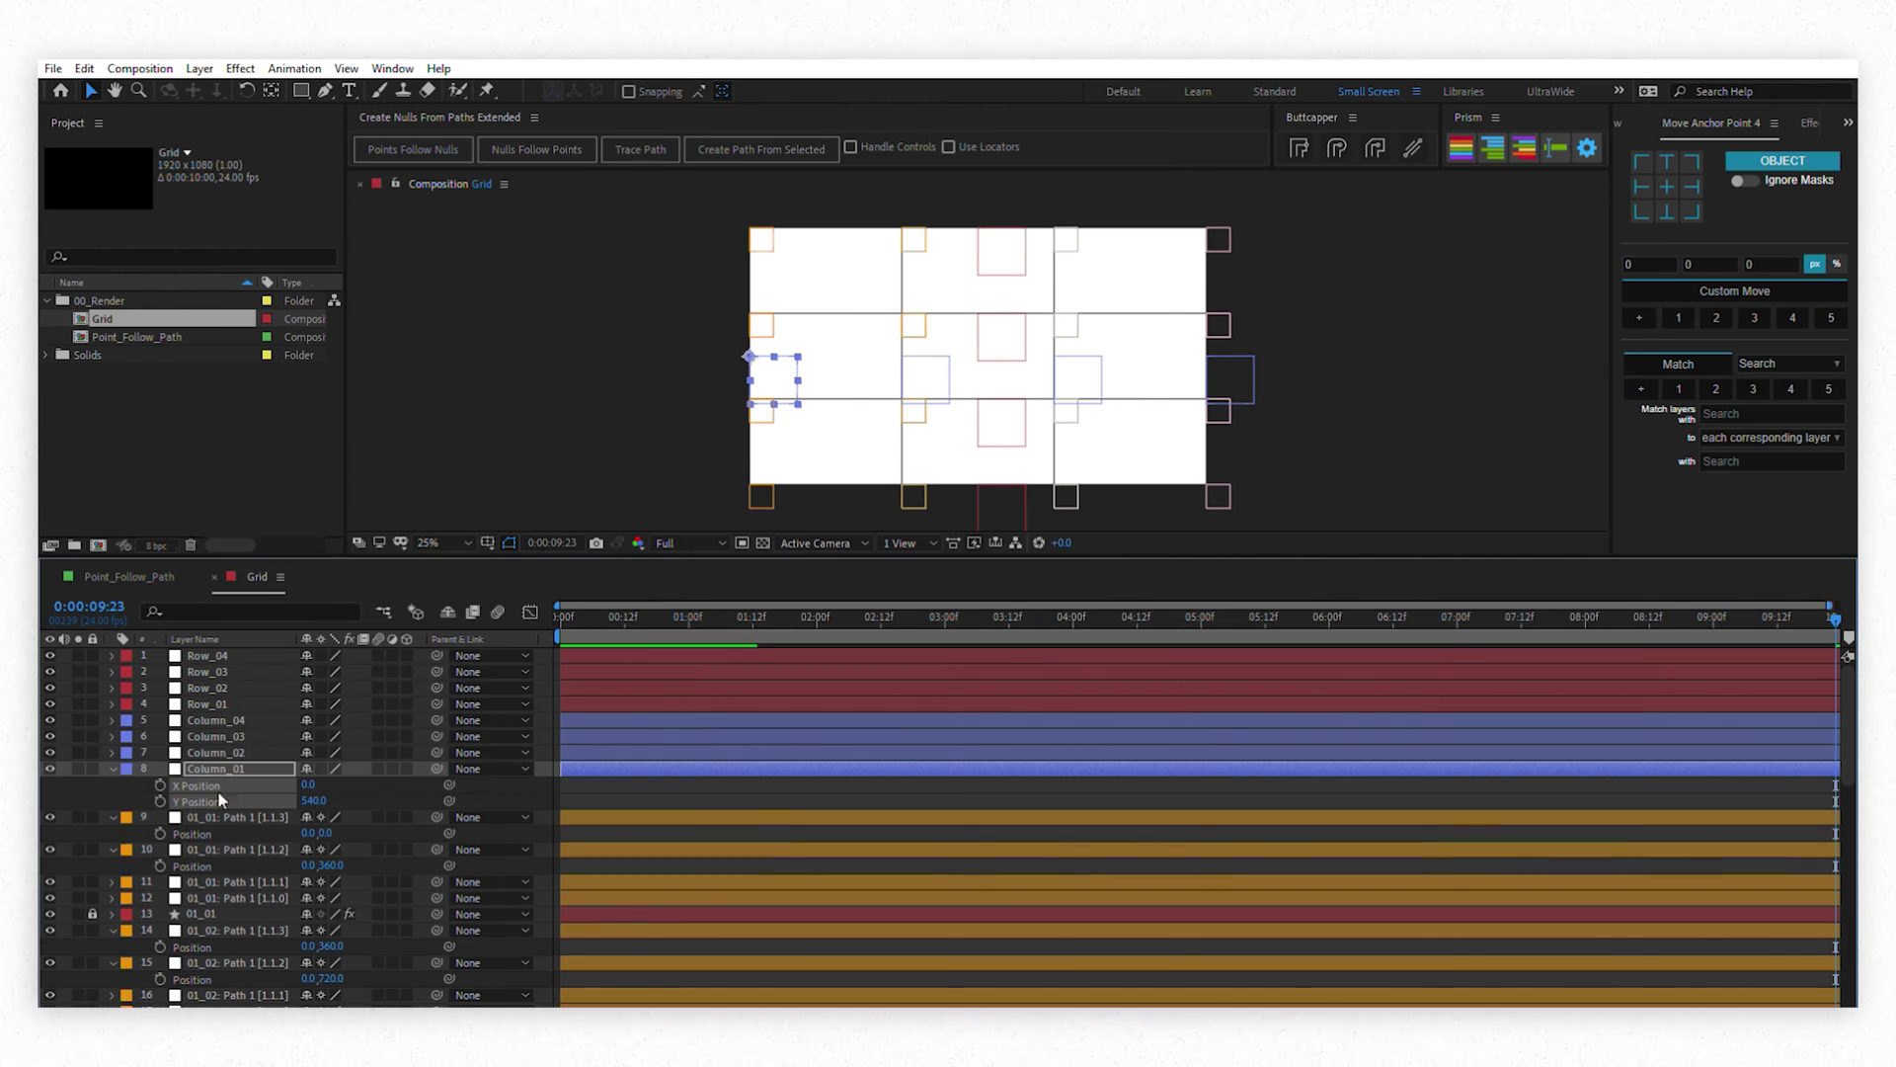
right_click(198, 834)
click(312, 595)
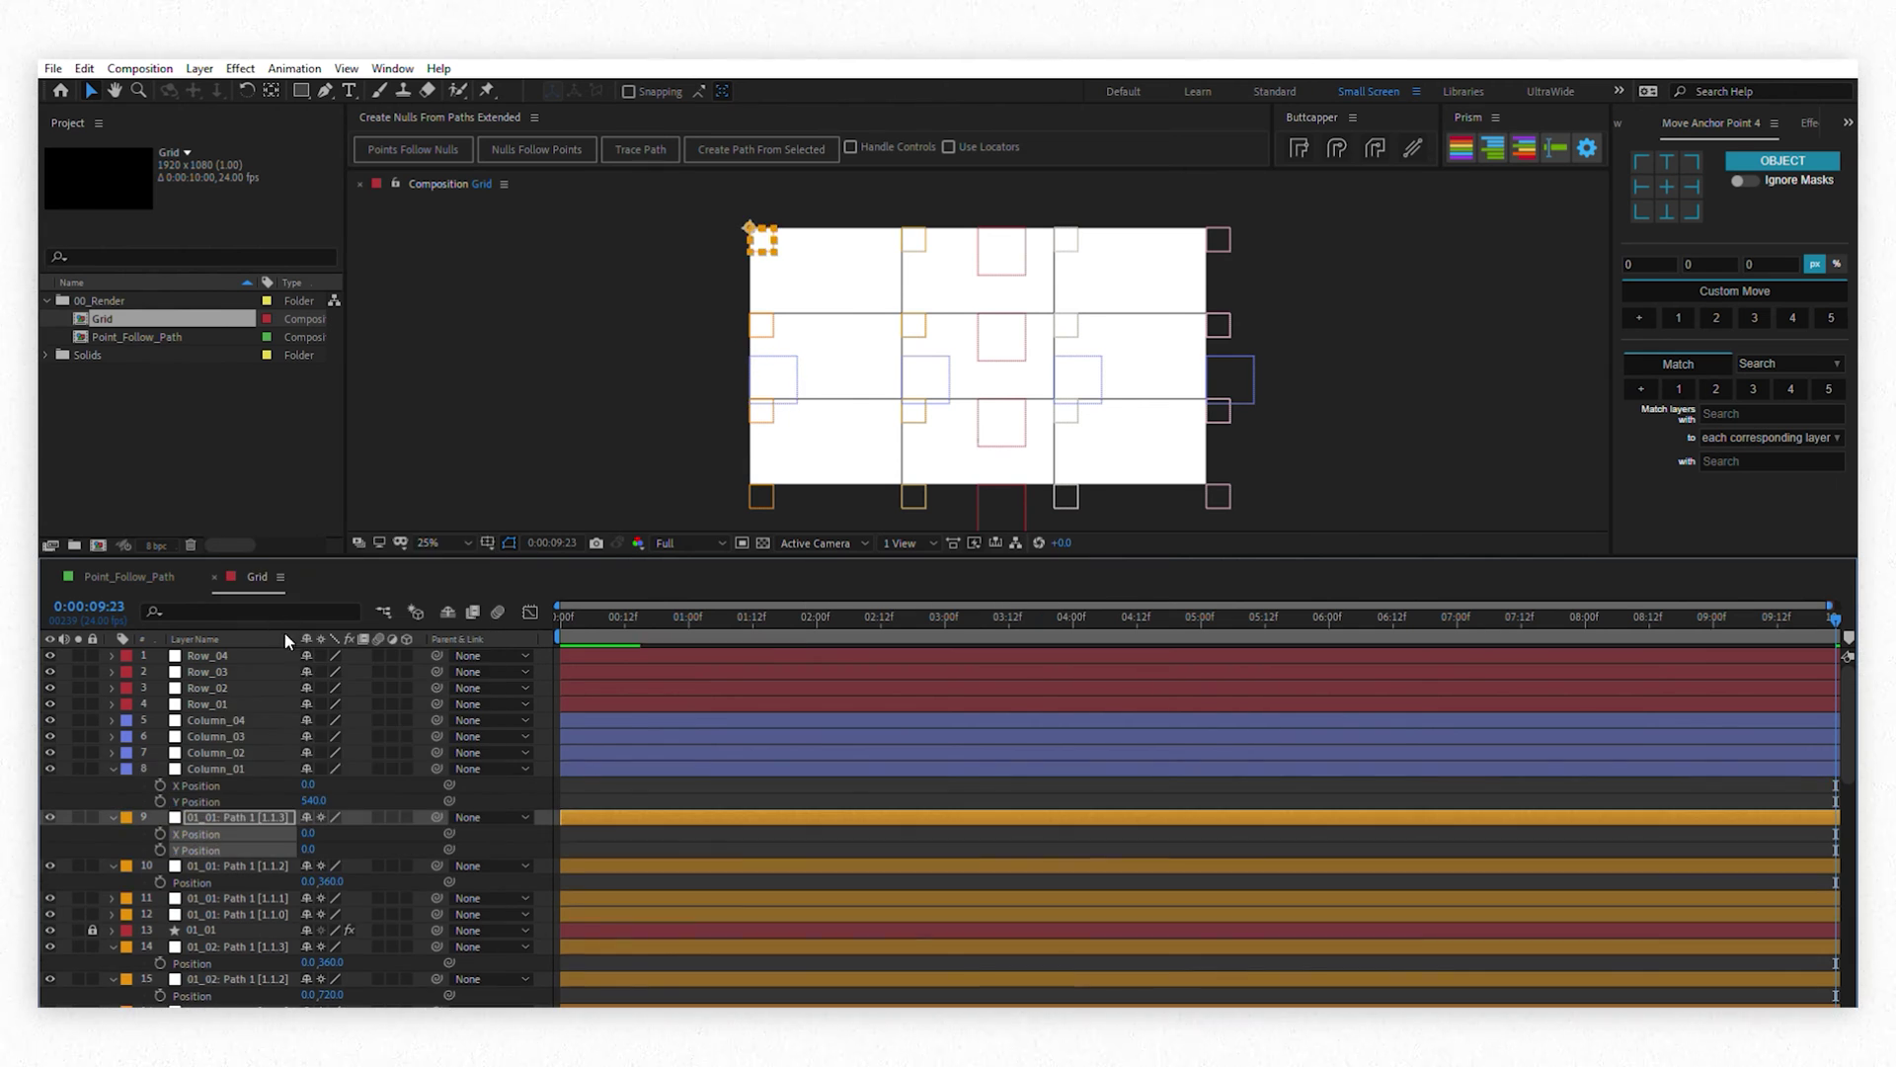
right_click(207, 871)
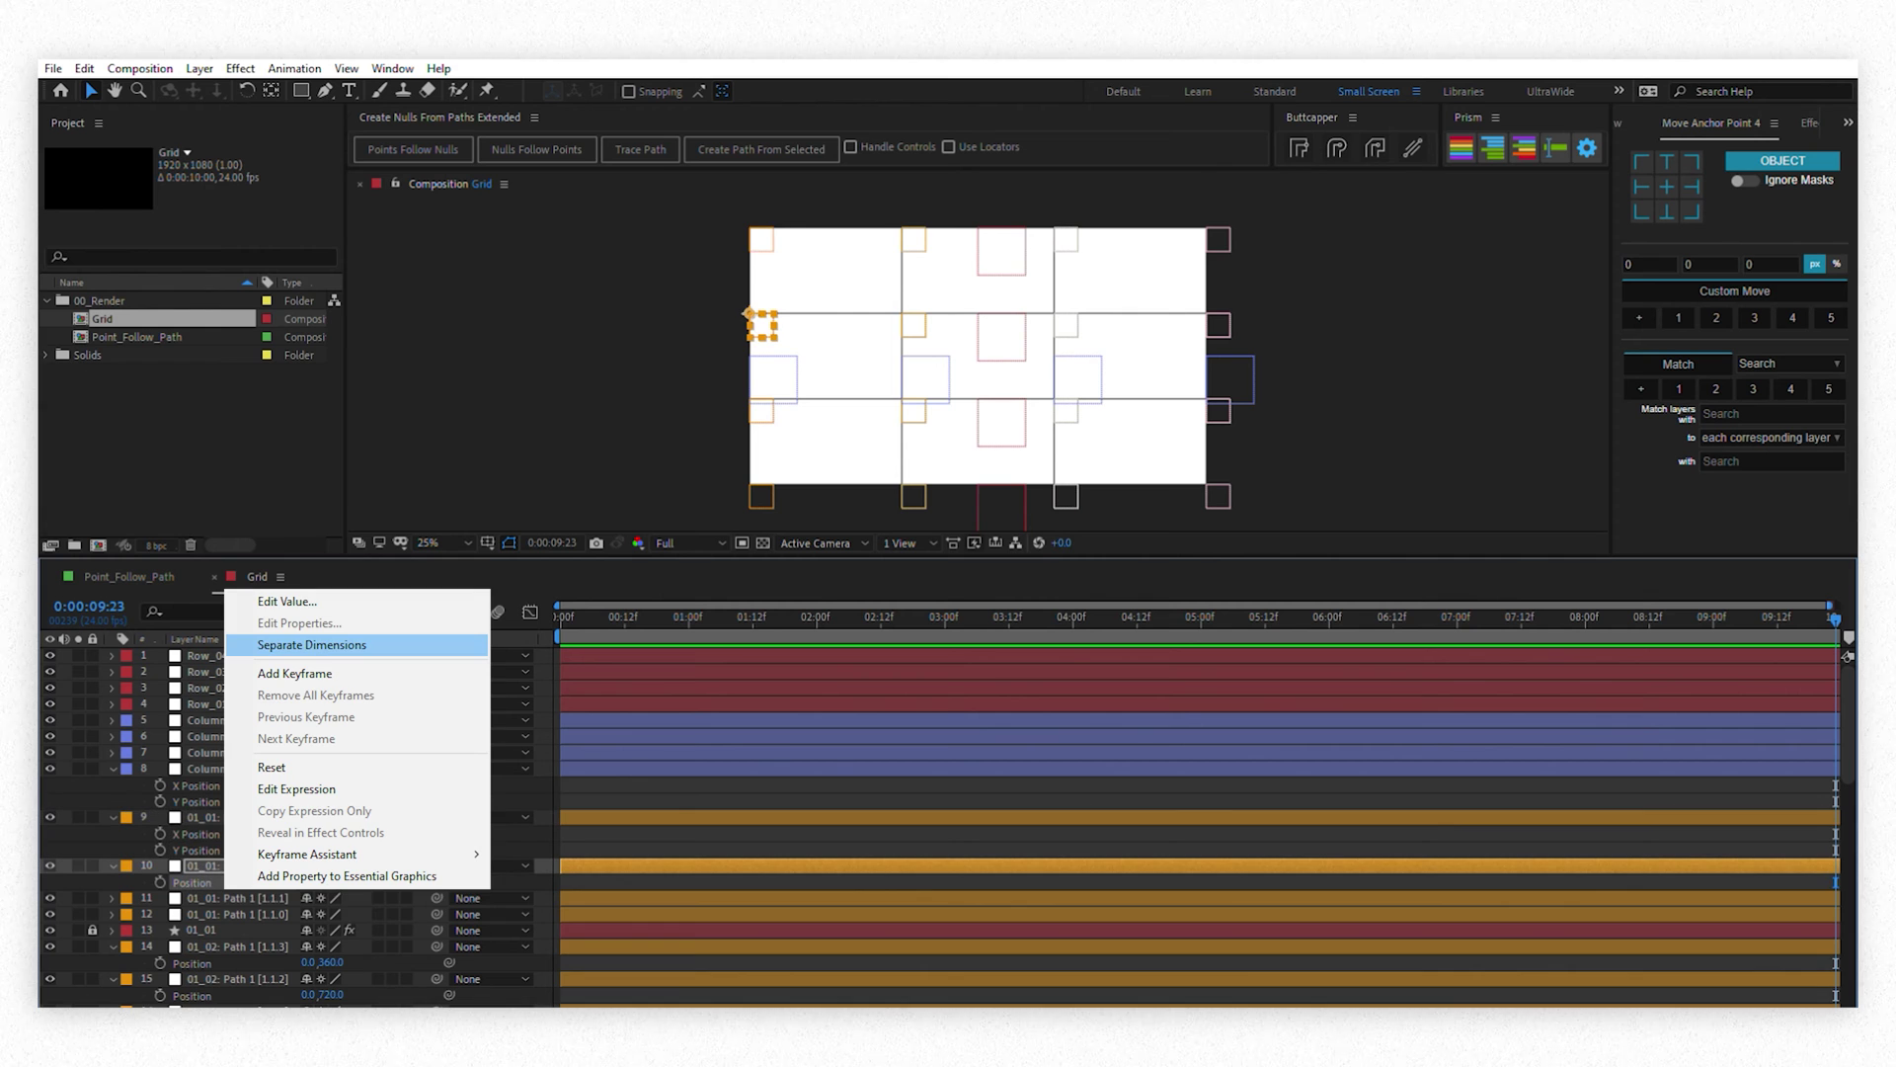
click(288, 644)
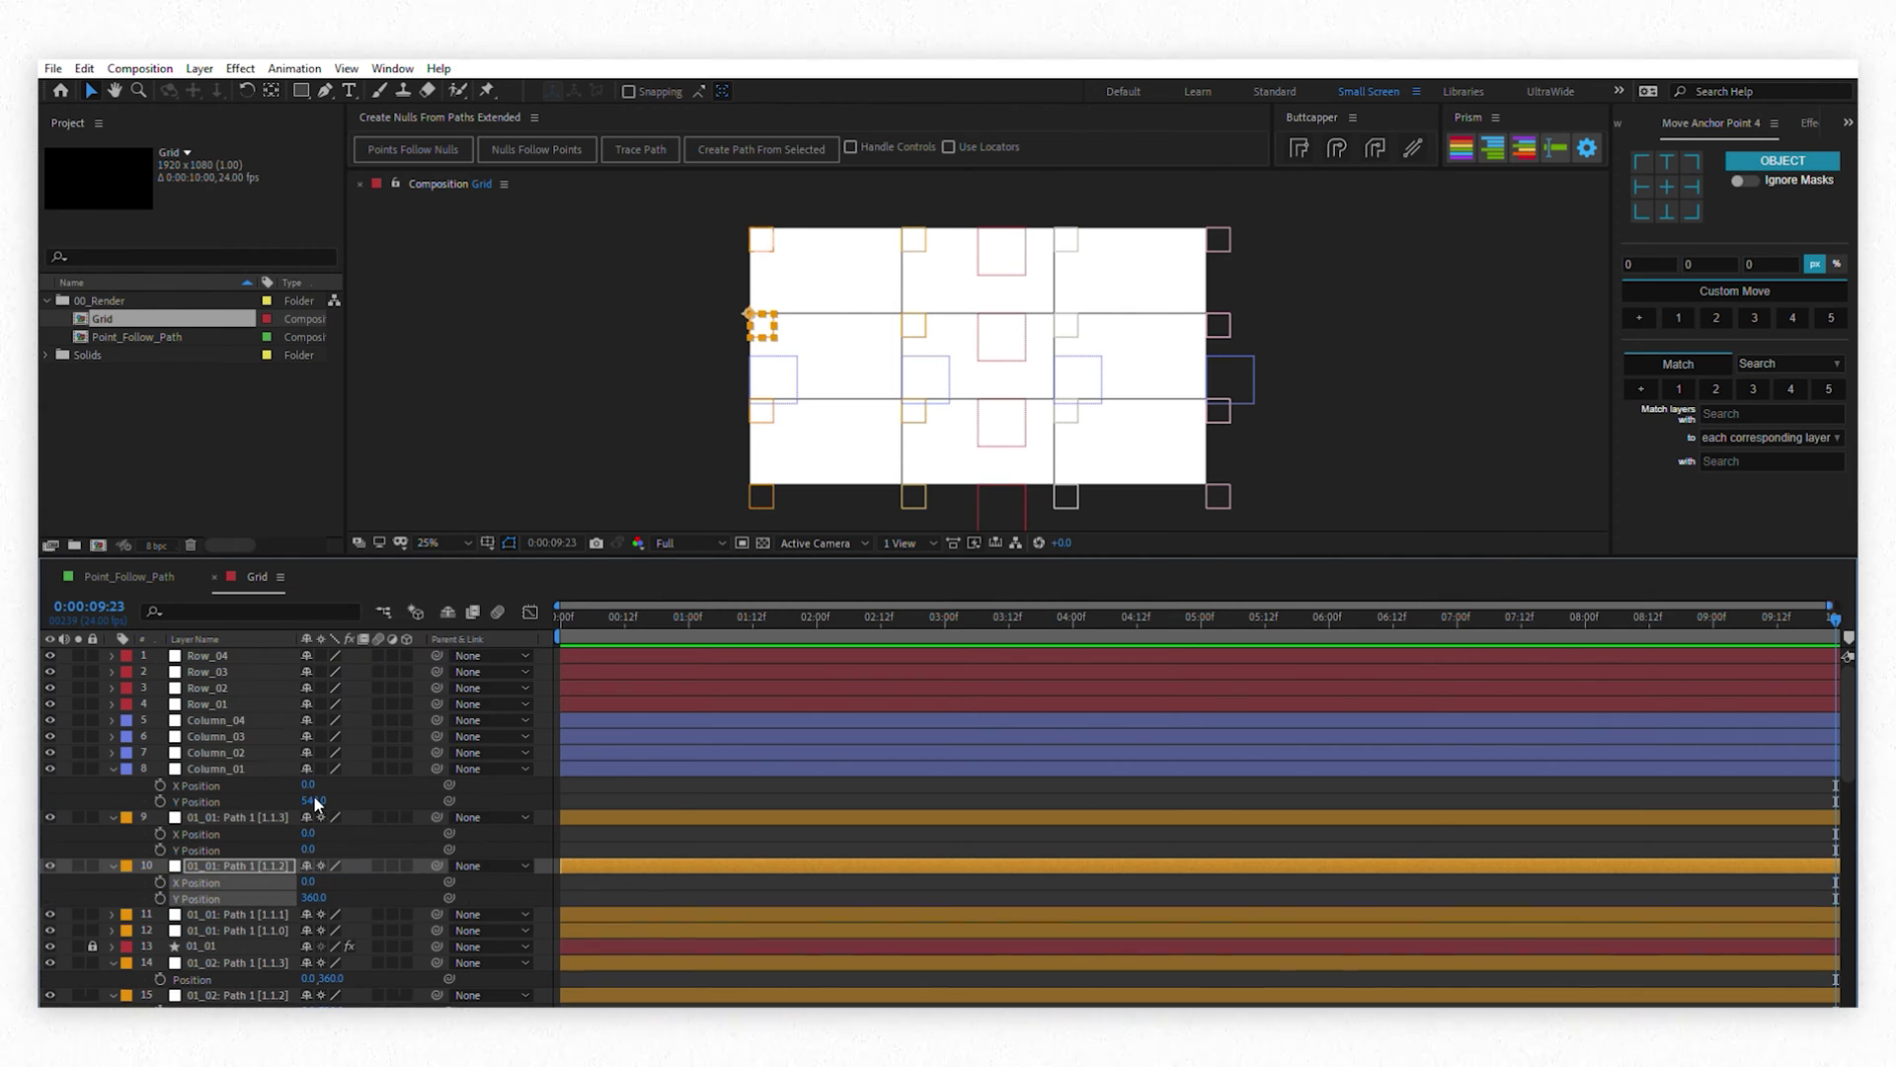
key(ctrl+z)
key(ctrl+z)
key(ctrl+z)
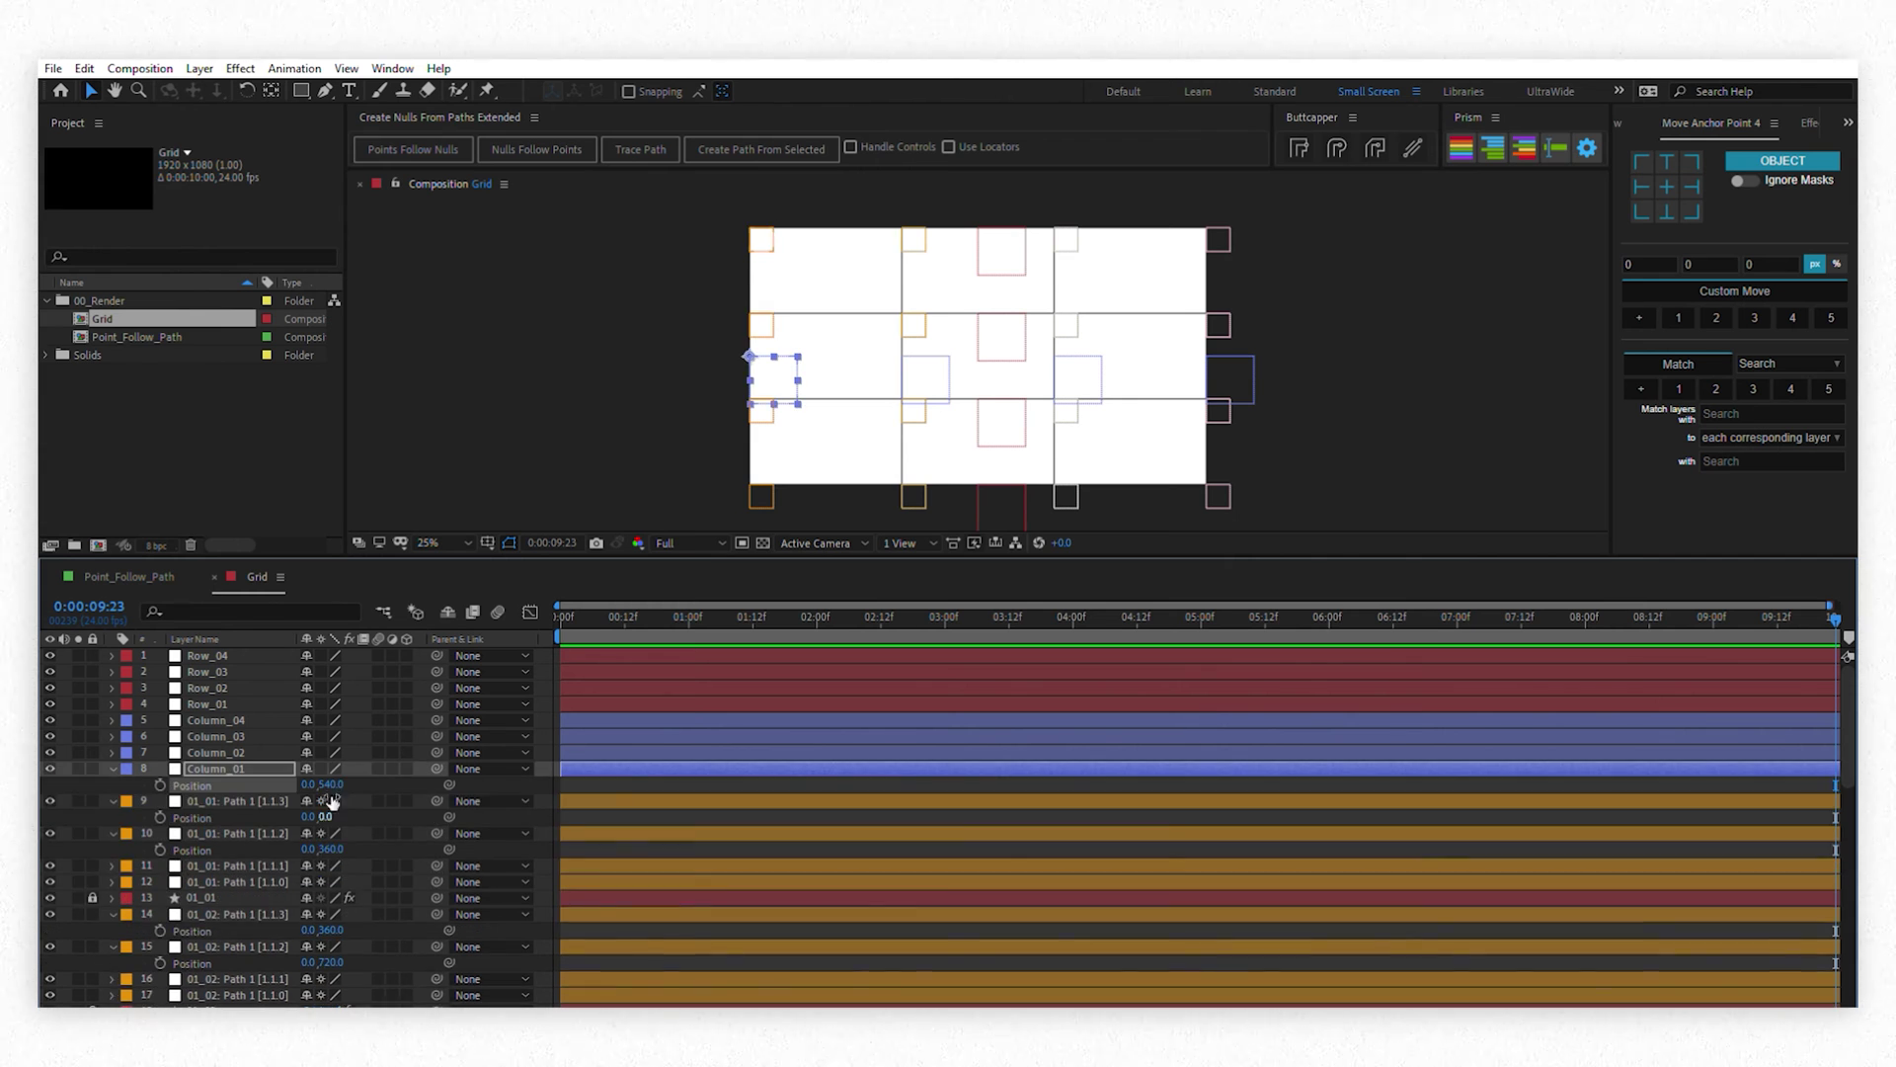
Separate Position into X and Y on Column_01 and the left-edge corner nulls, removing the temporary keyframes
drag(703, 190, 784, 502)
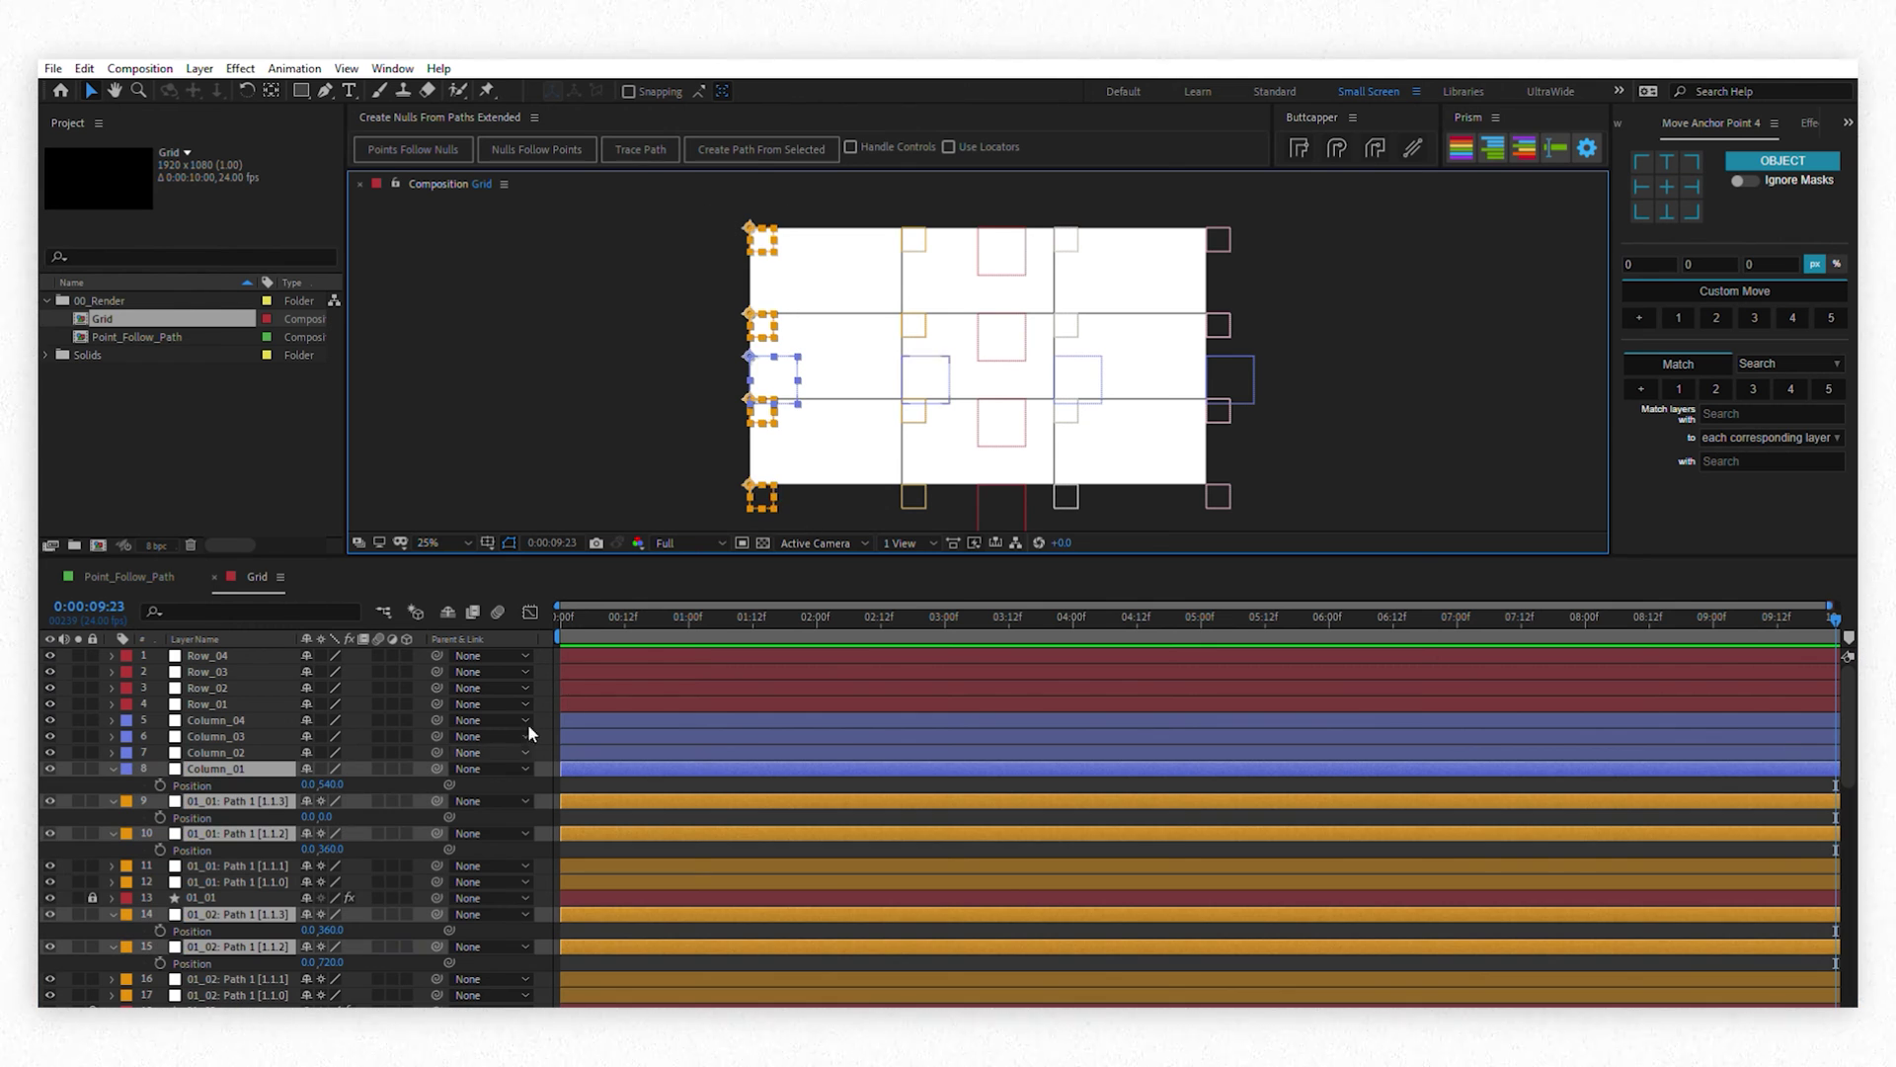
click(550, 606)
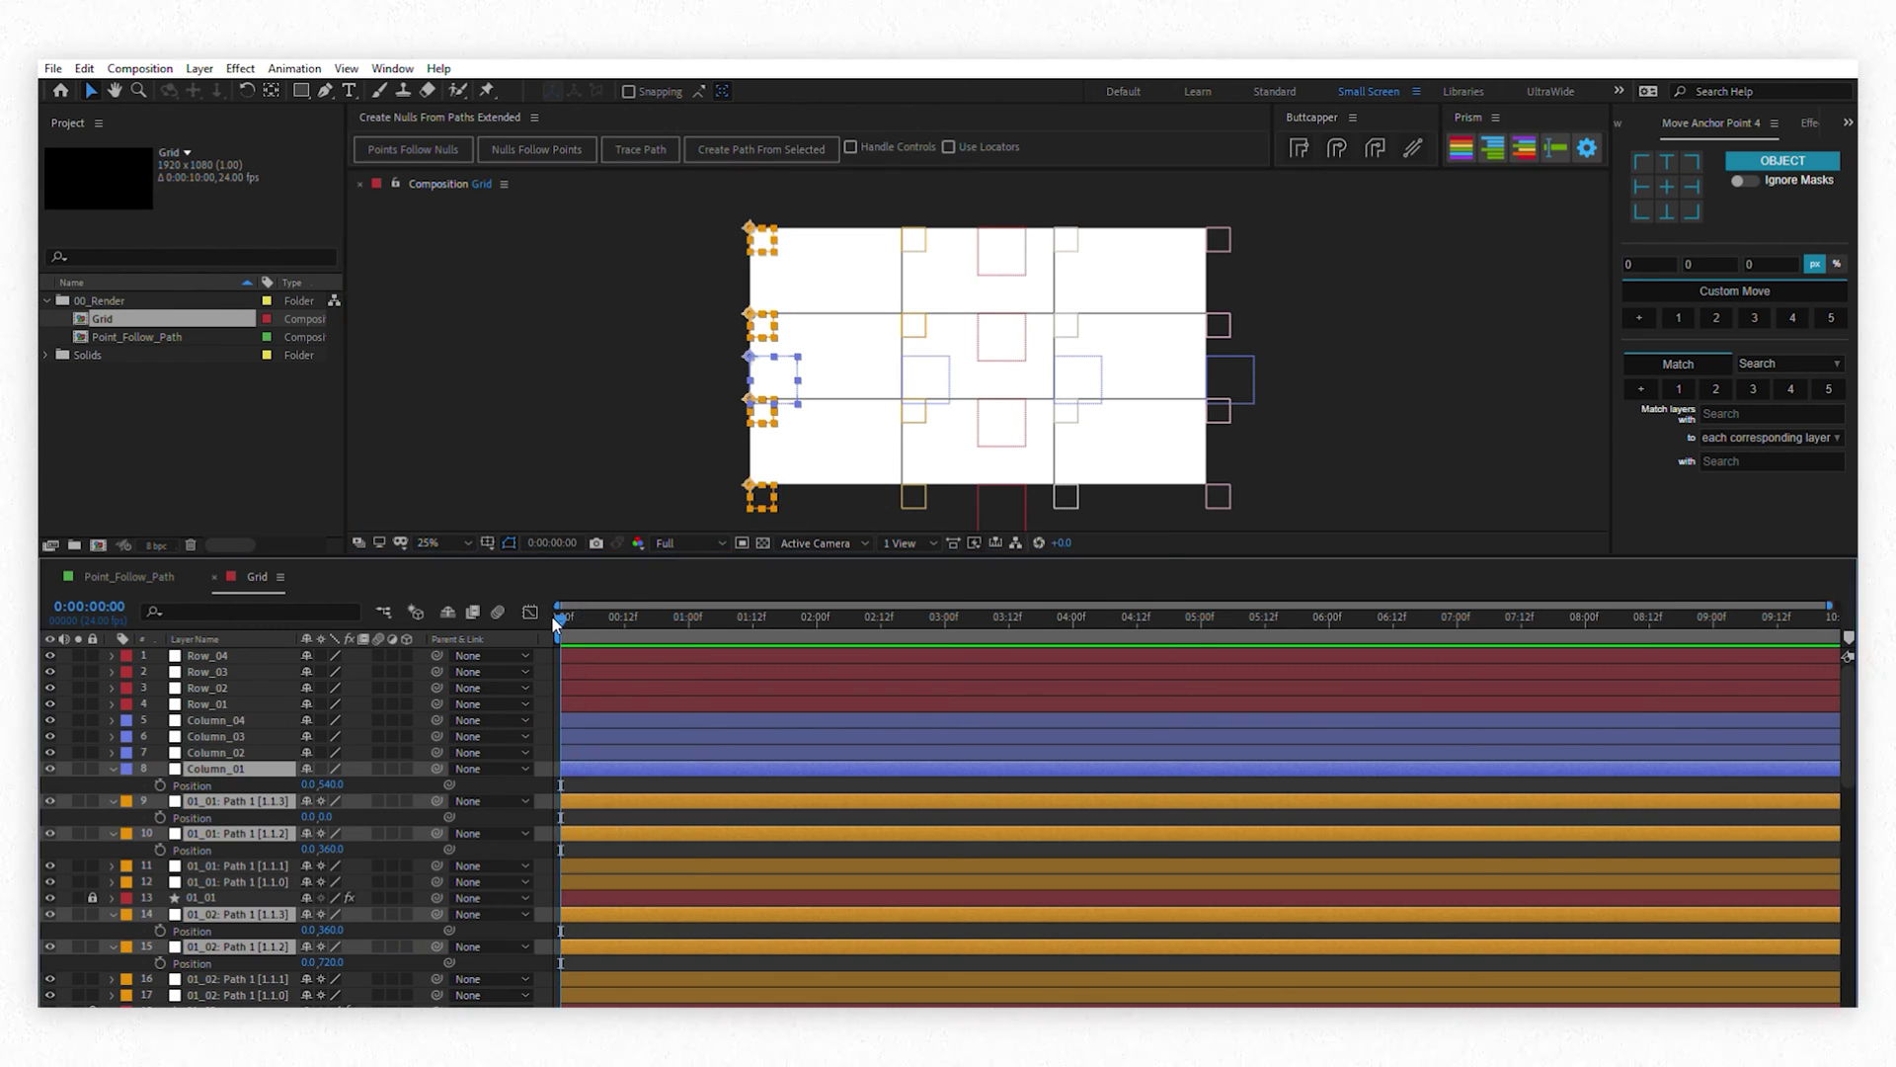
key(alt+shift+p)
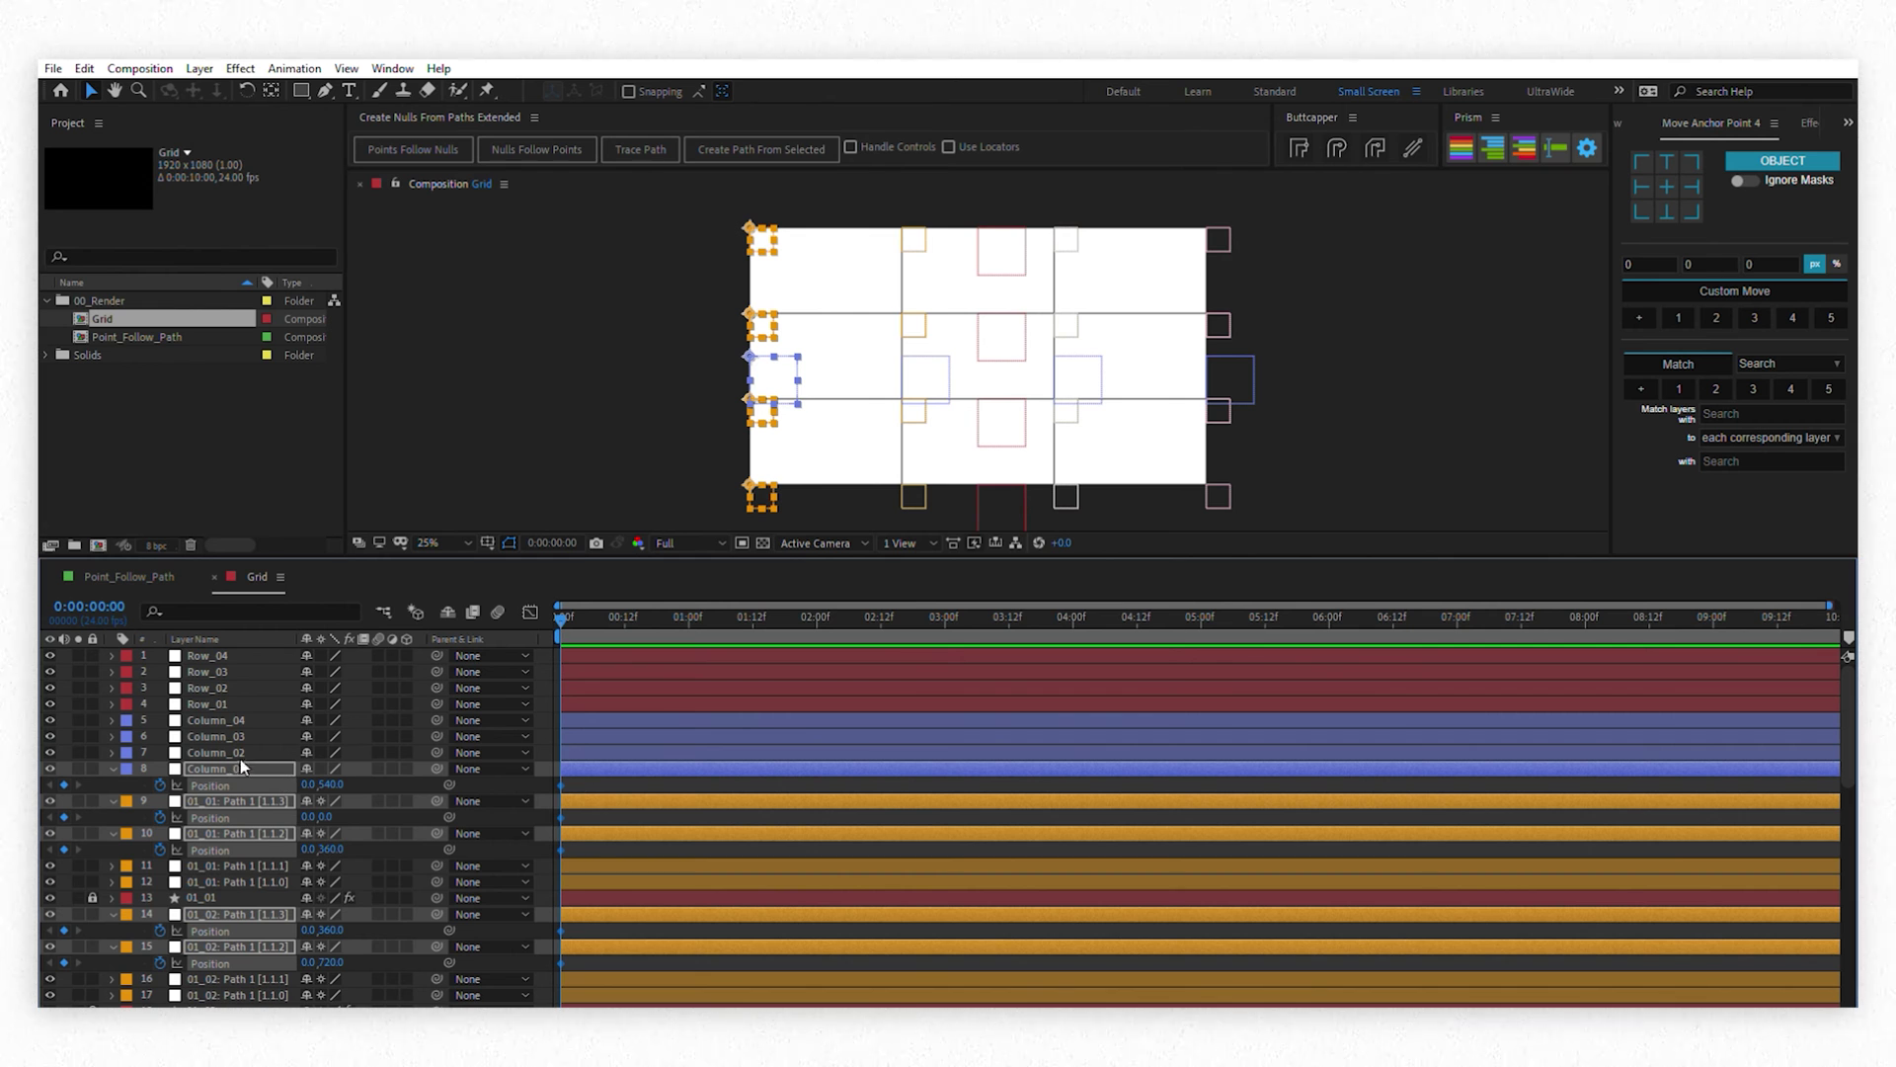
right_click(227, 783)
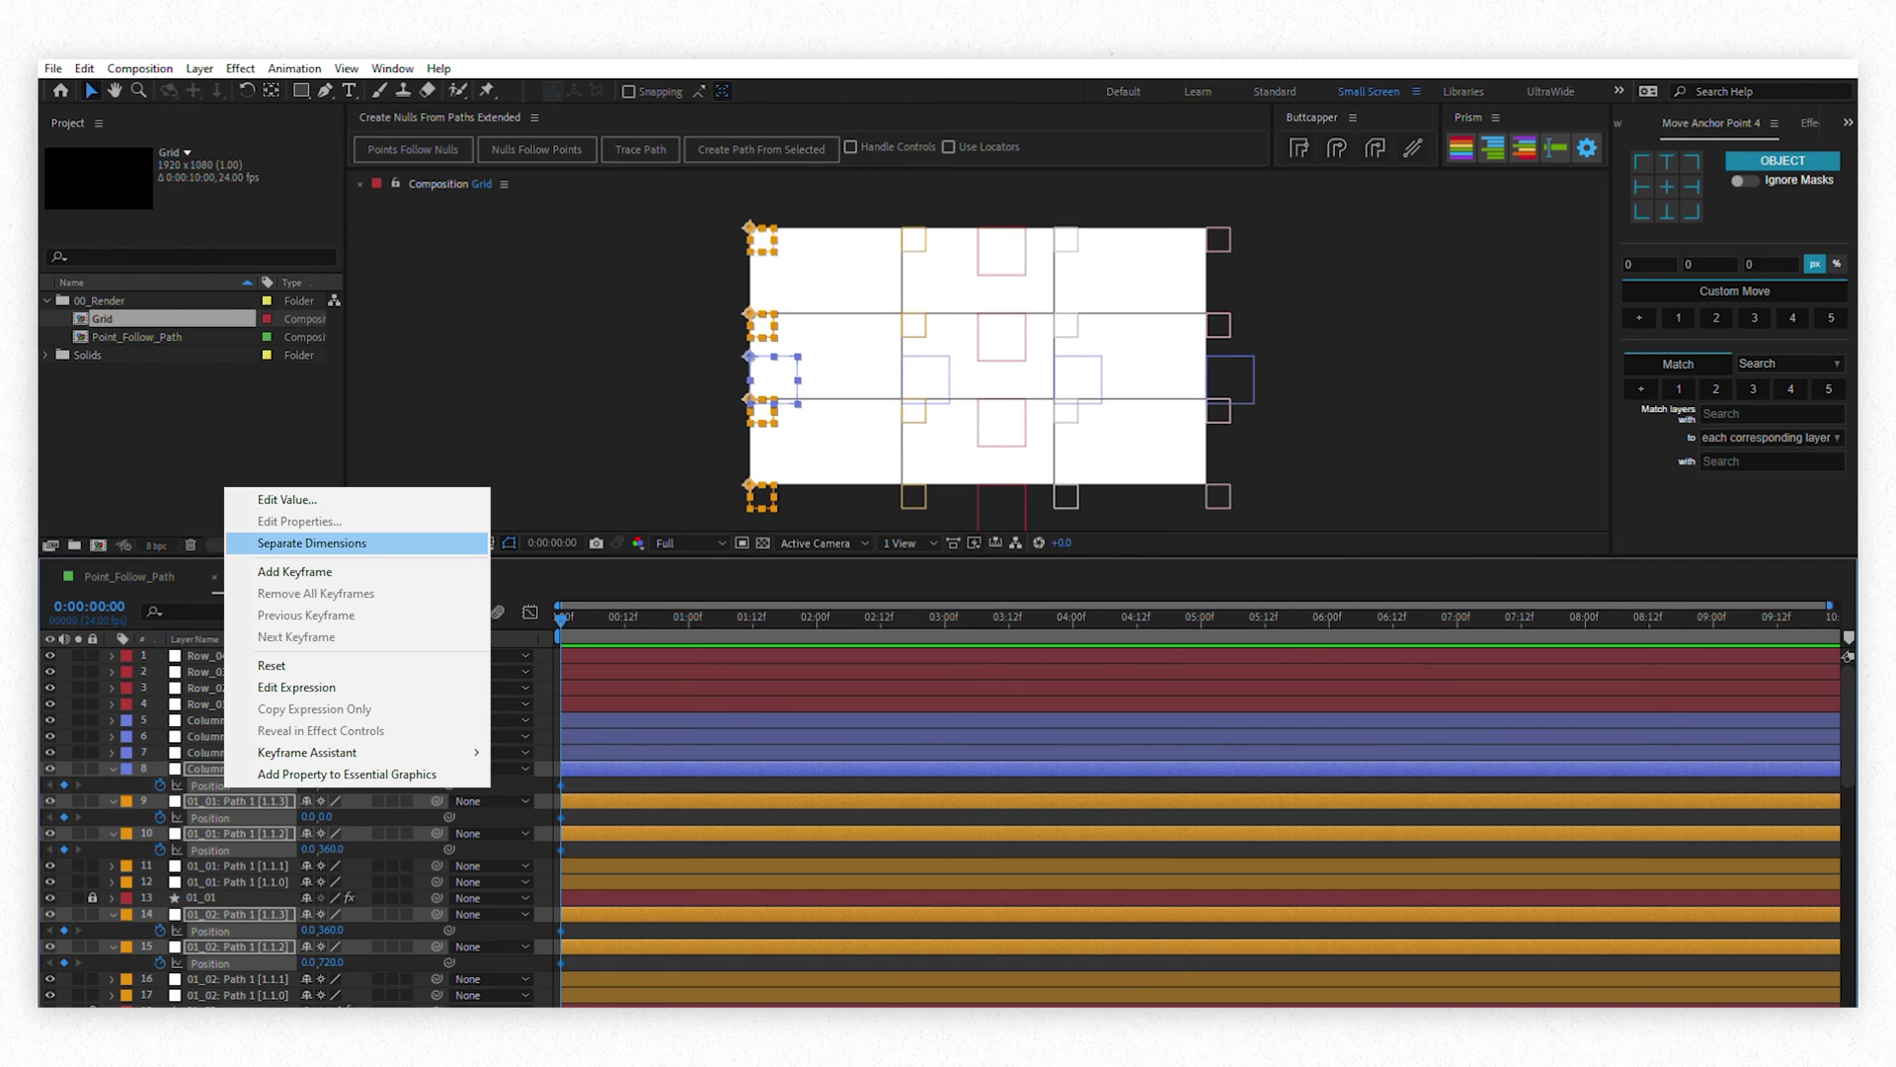
click(308, 544)
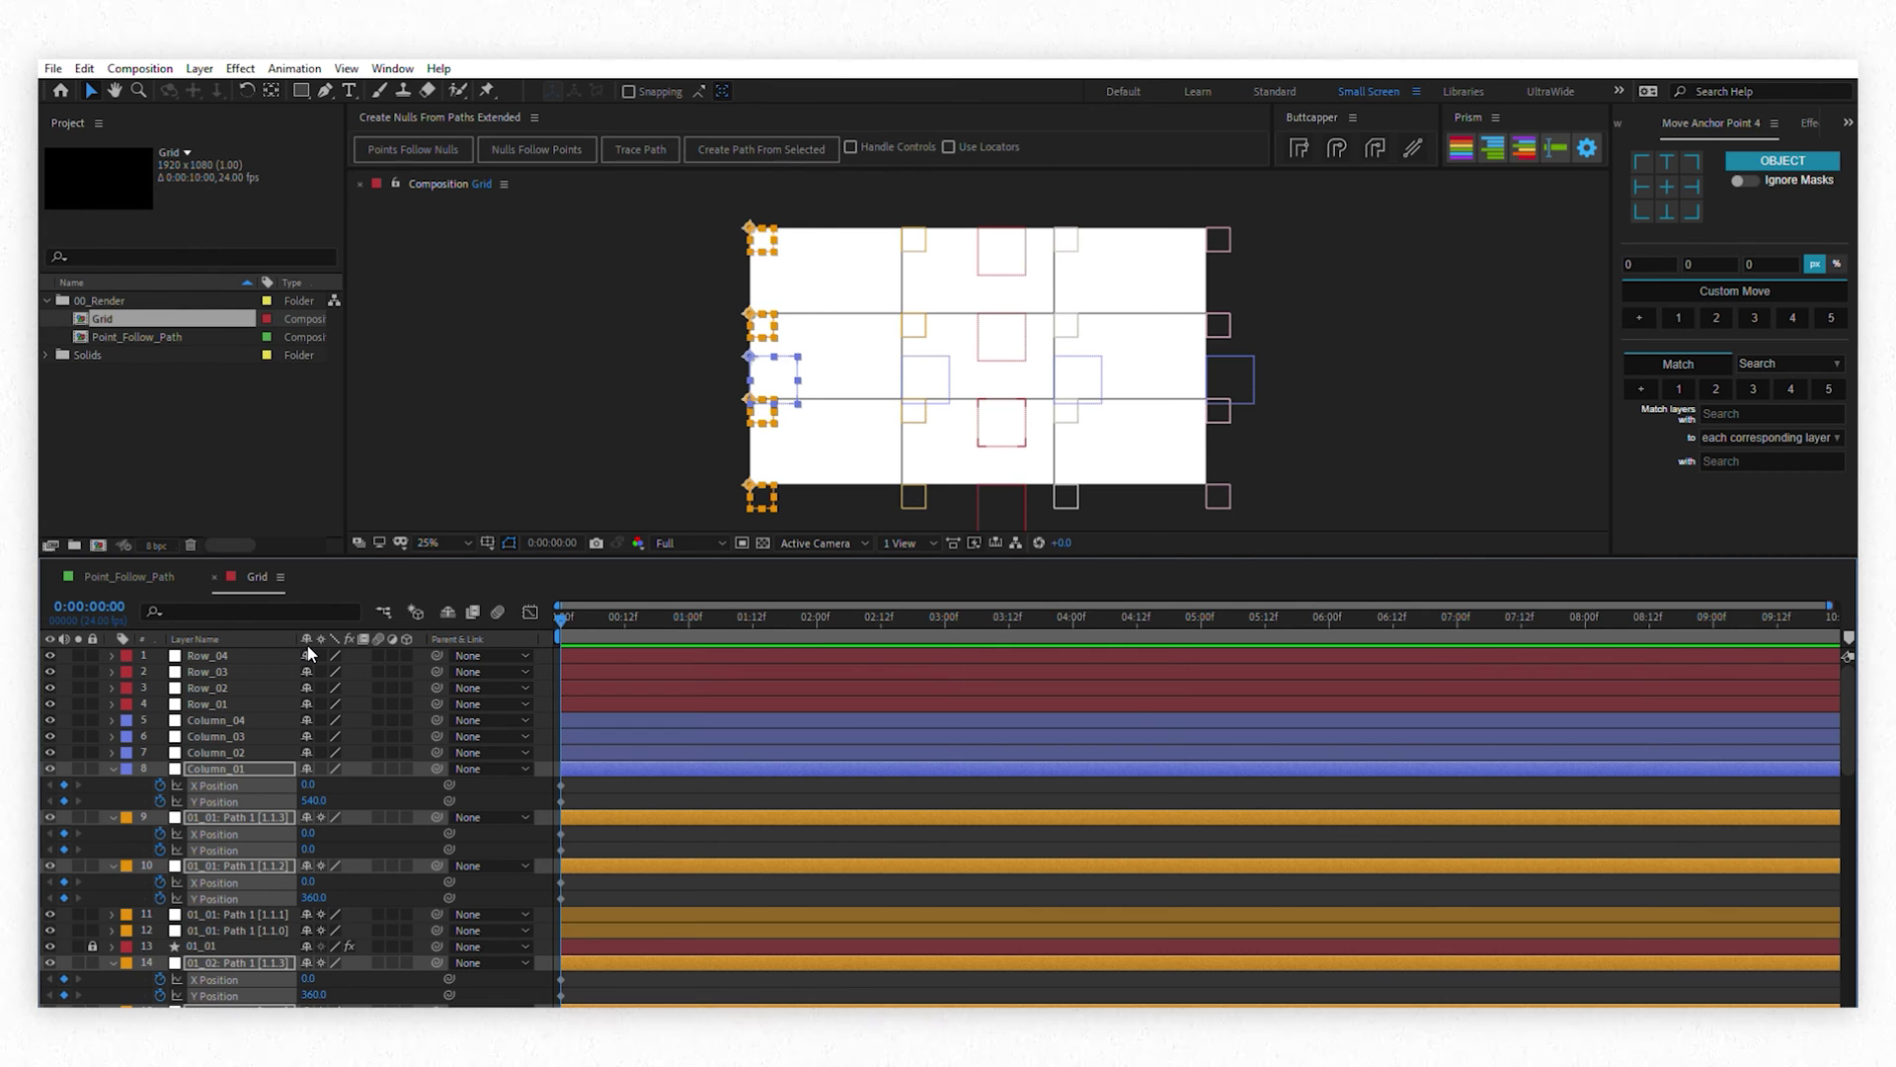
key(Delete)
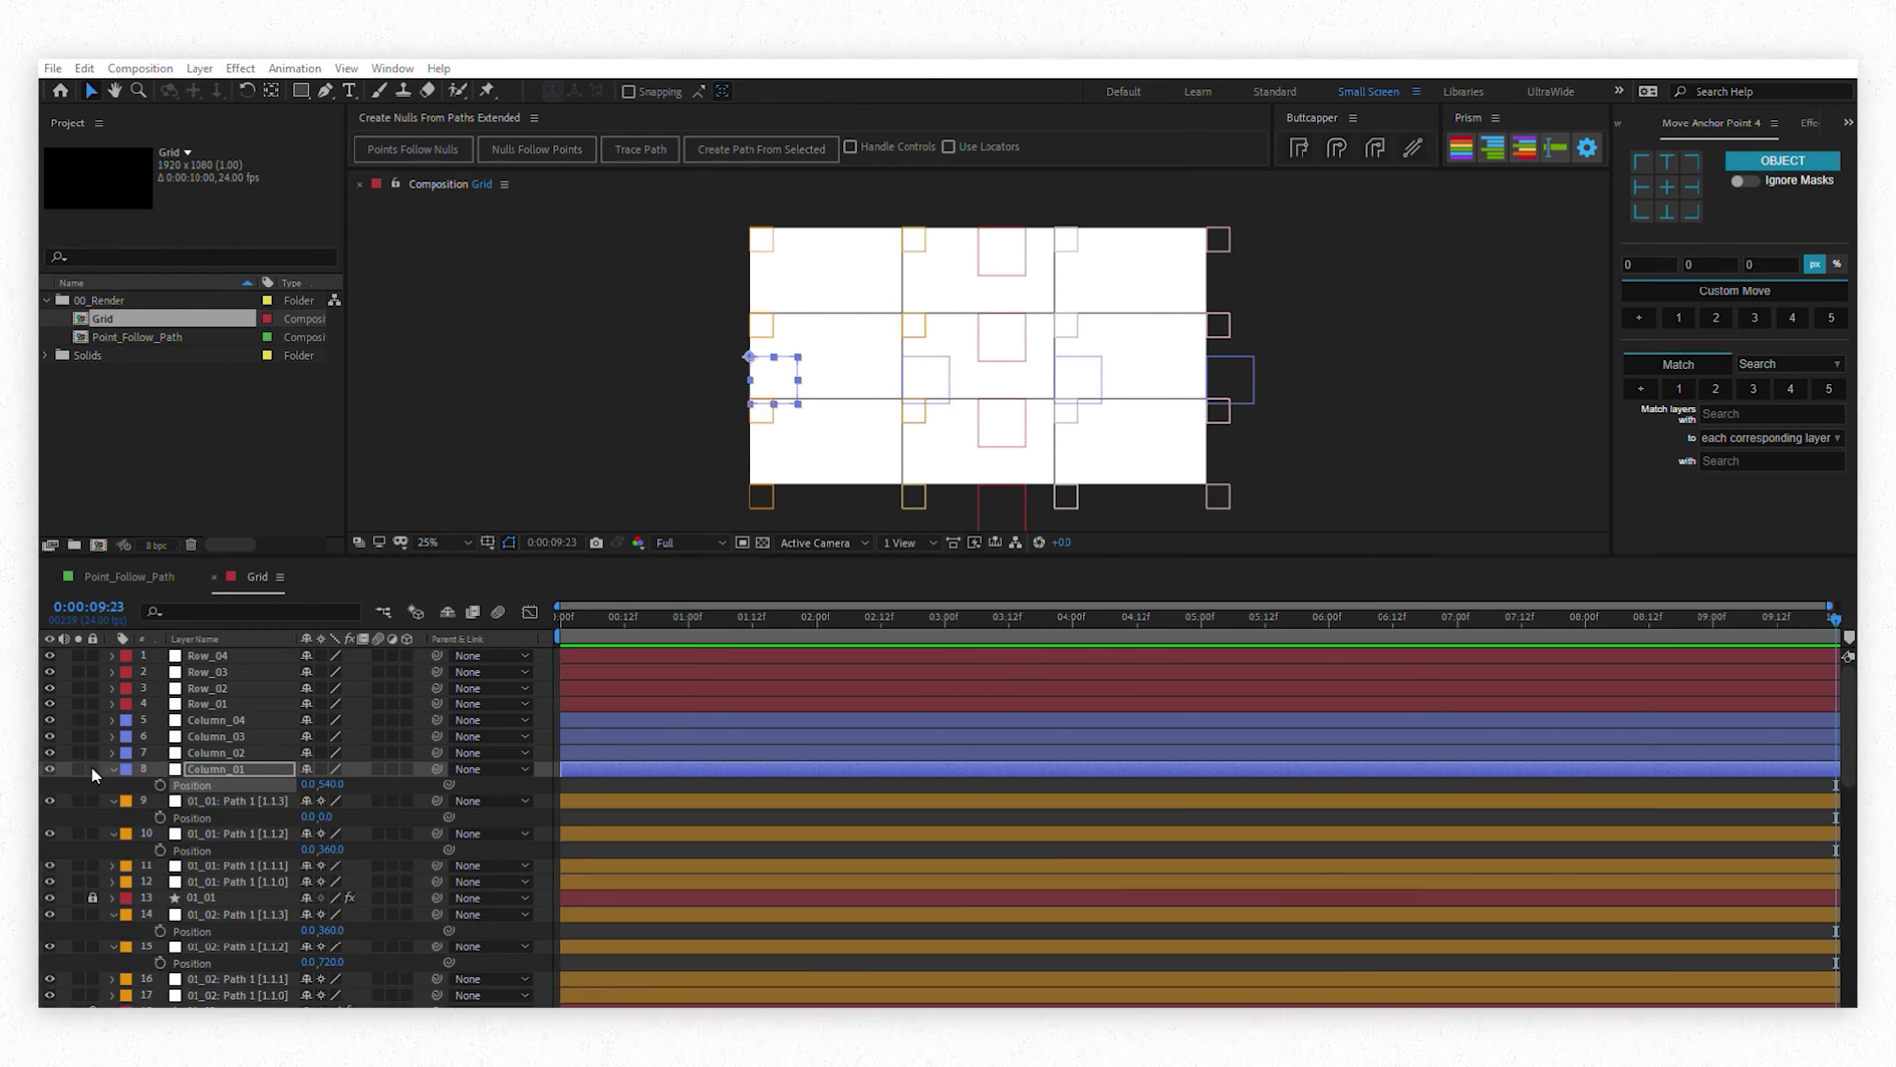
Select every layer in the Grid comp and collapse their properties
click(103, 770)
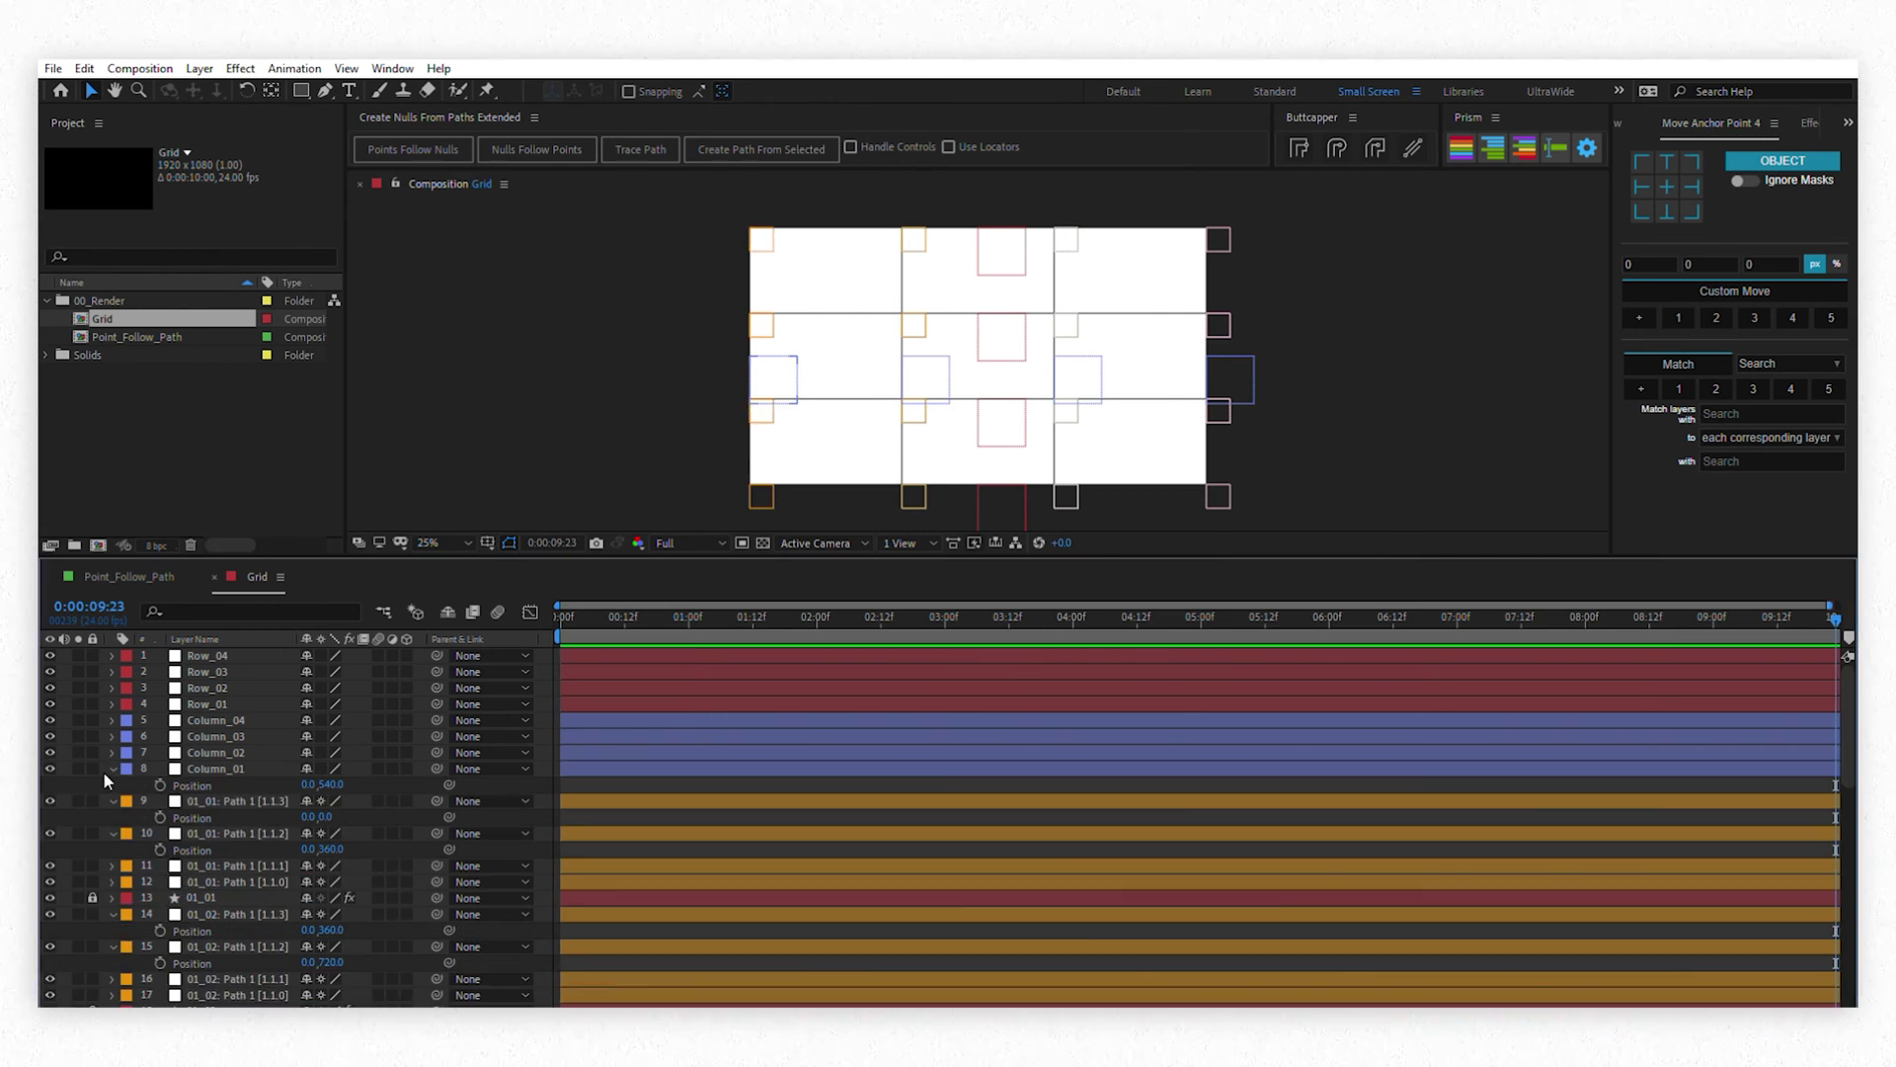
key(ctrl+a)
key(u)
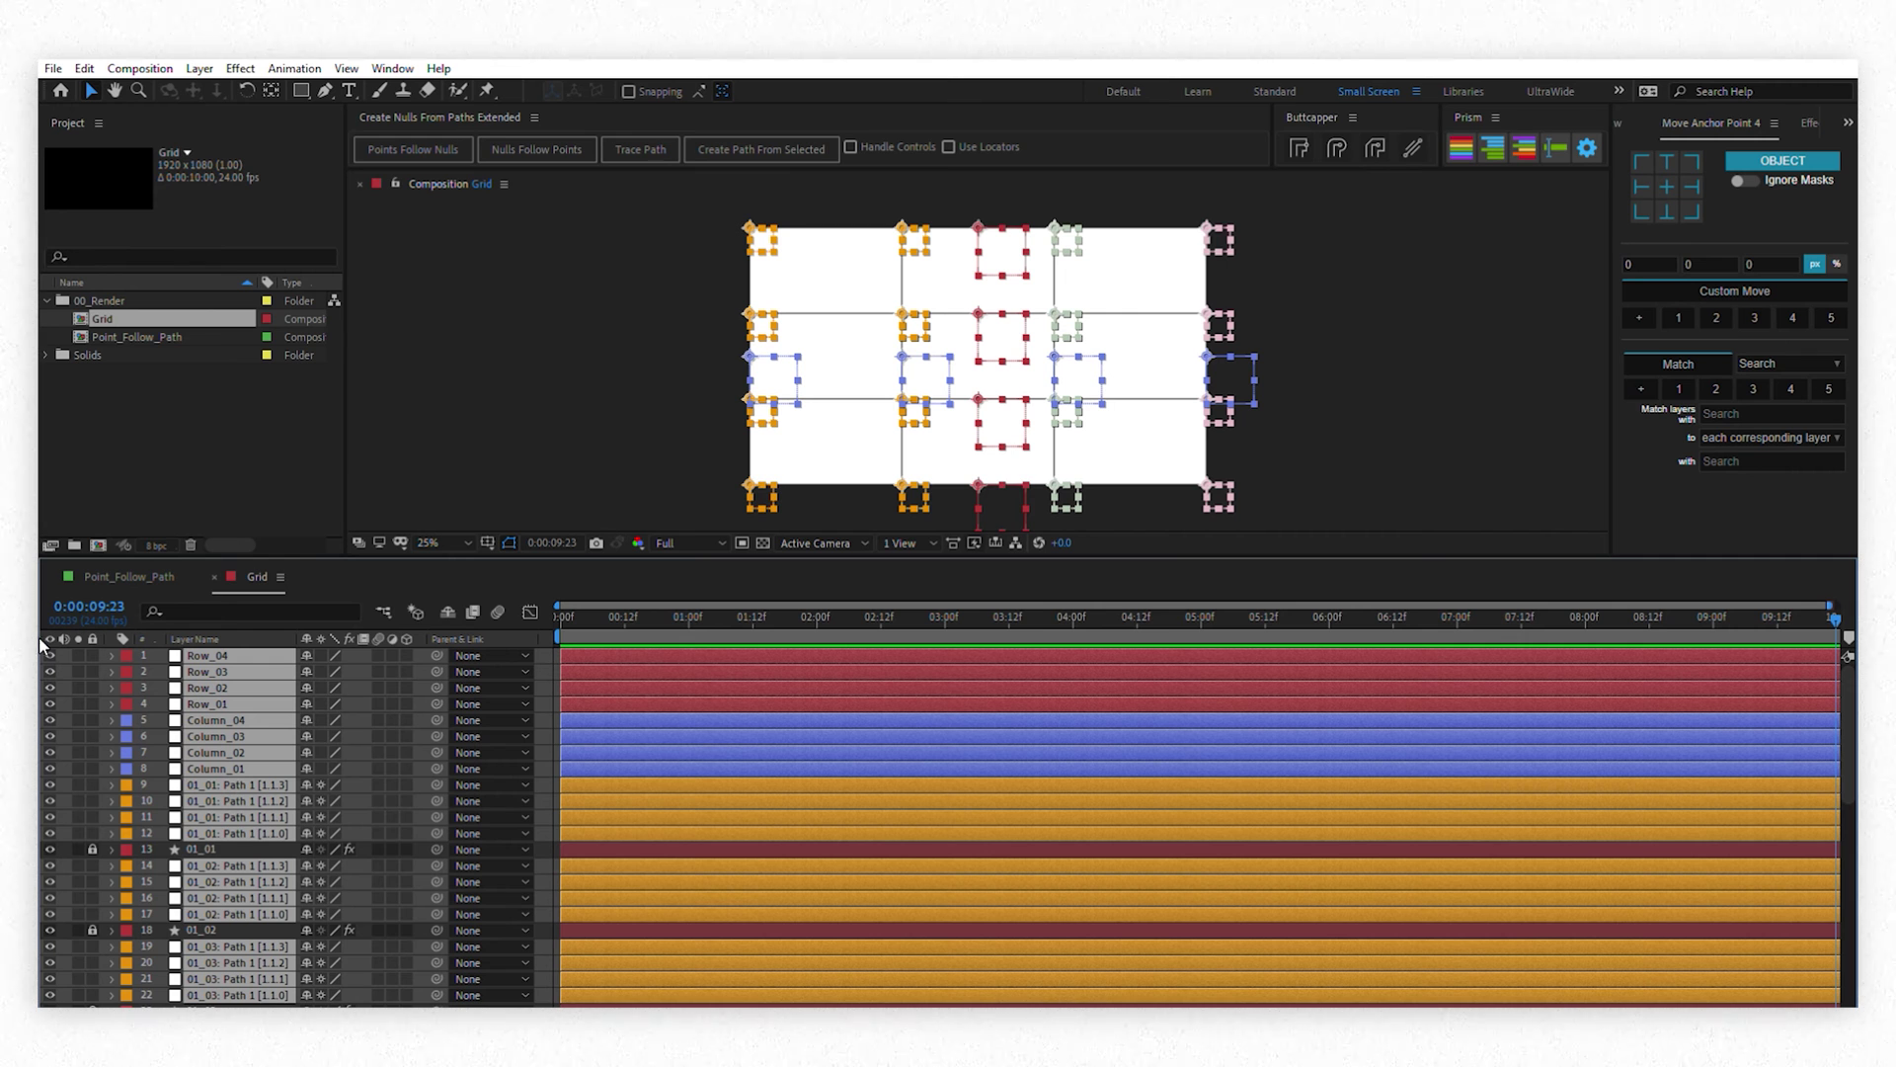
key(grave)
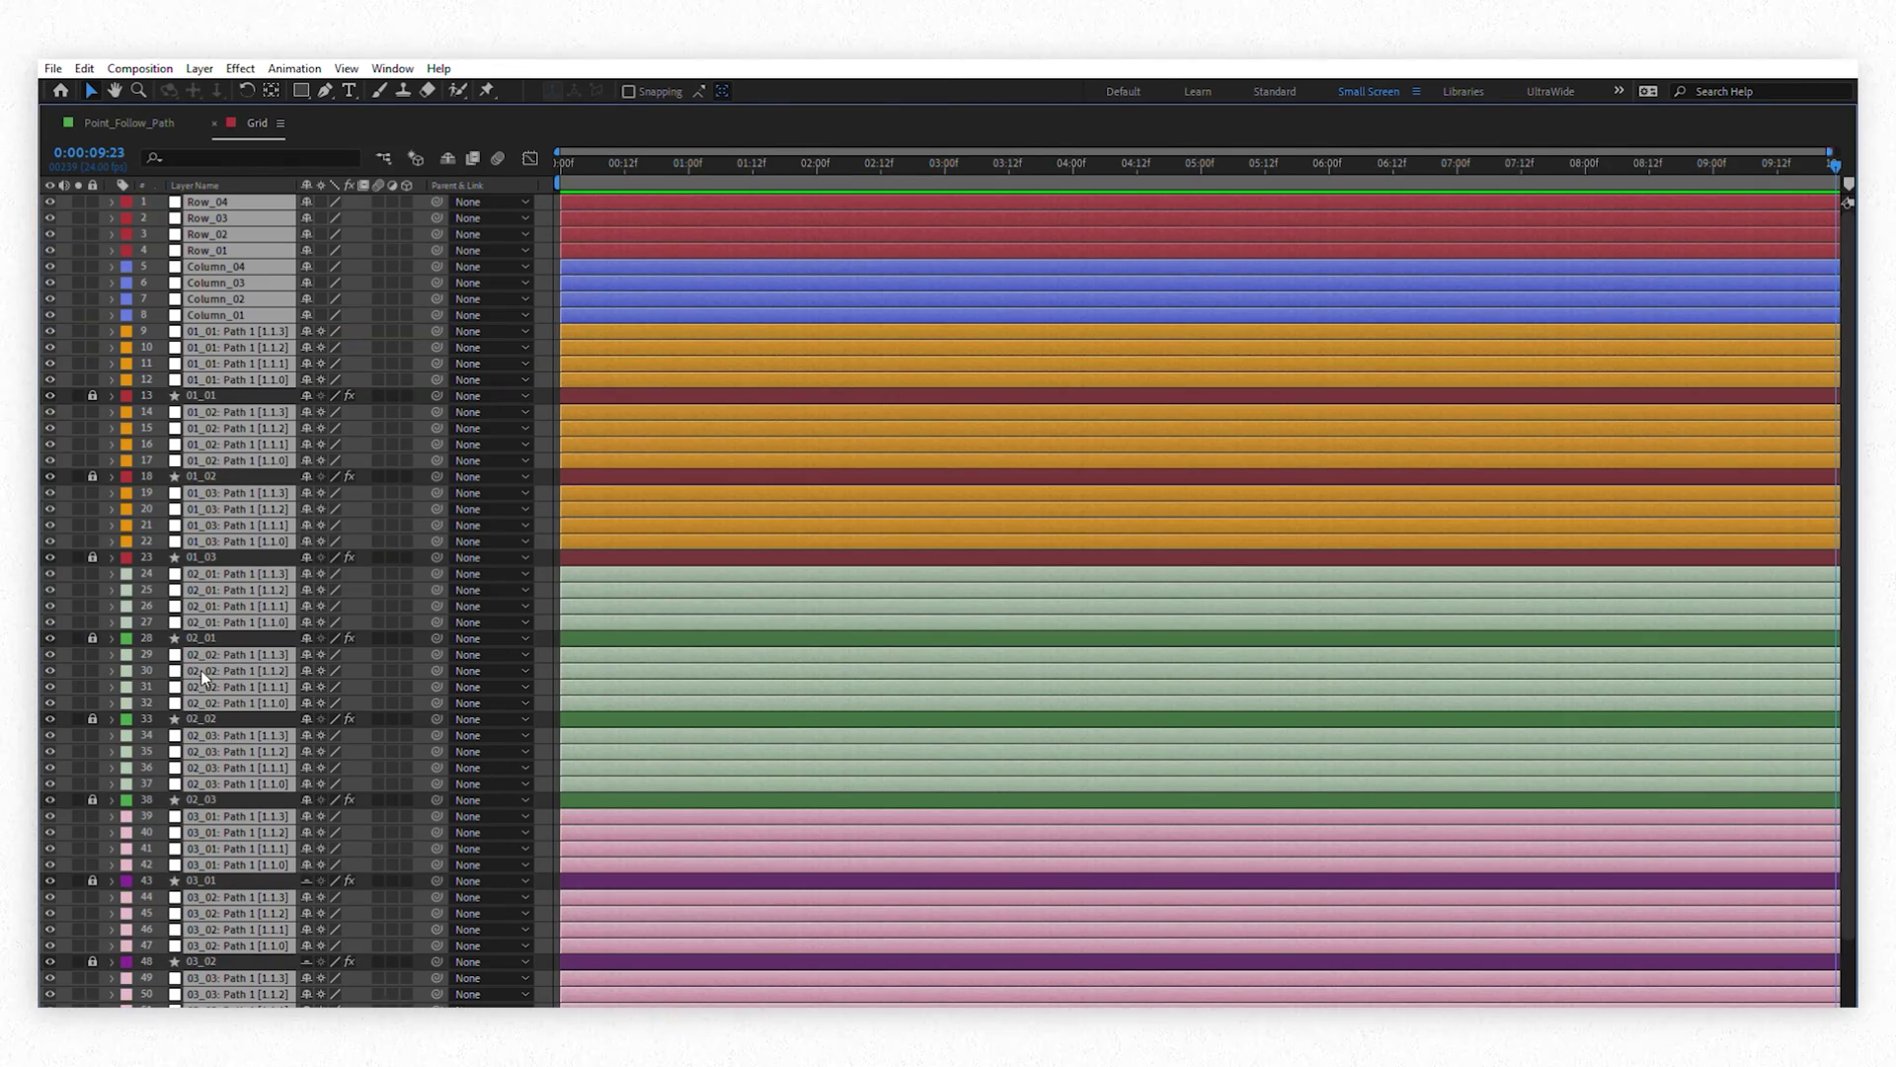
scroll(201, 676, down, 3)
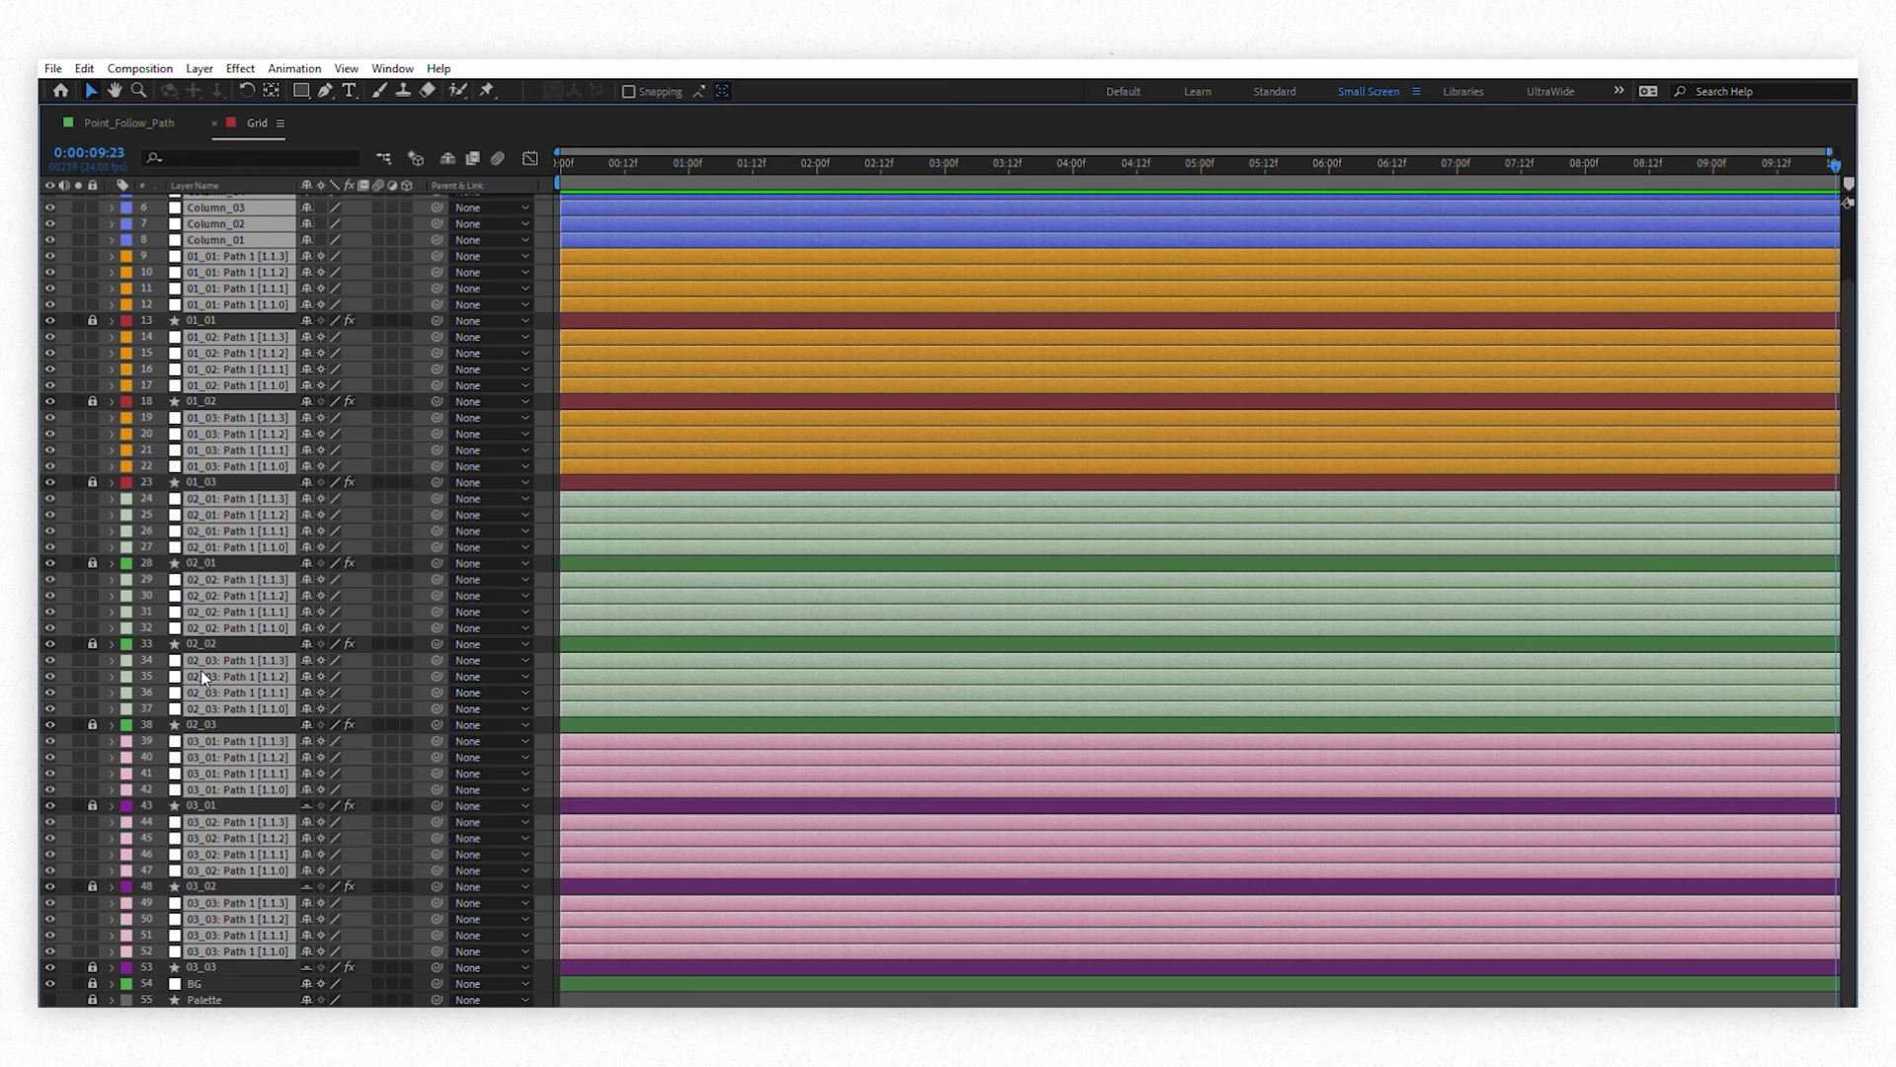
scroll(202, 676, up, 3)
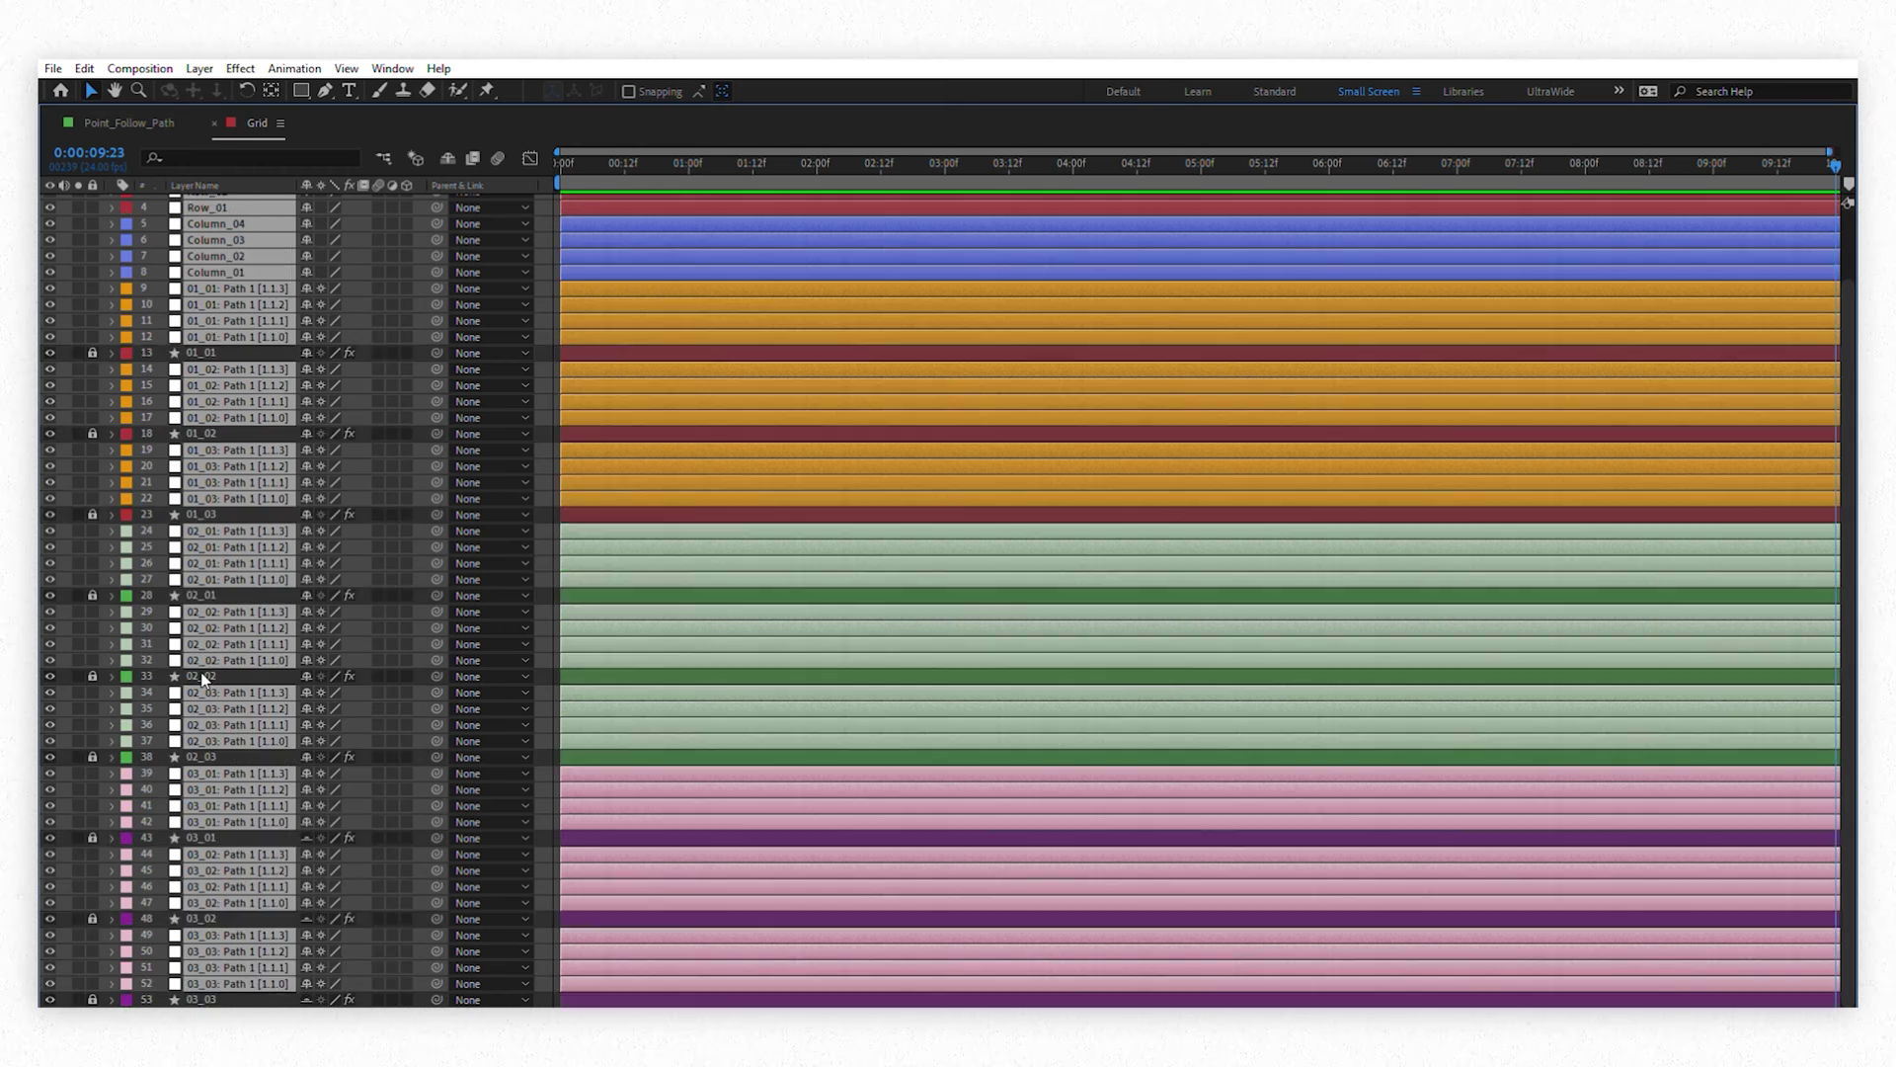
key(grave)
Separate all selected layers' Position into X and Y at frame 0, then delete the keyframes
key(Home)
key(p)
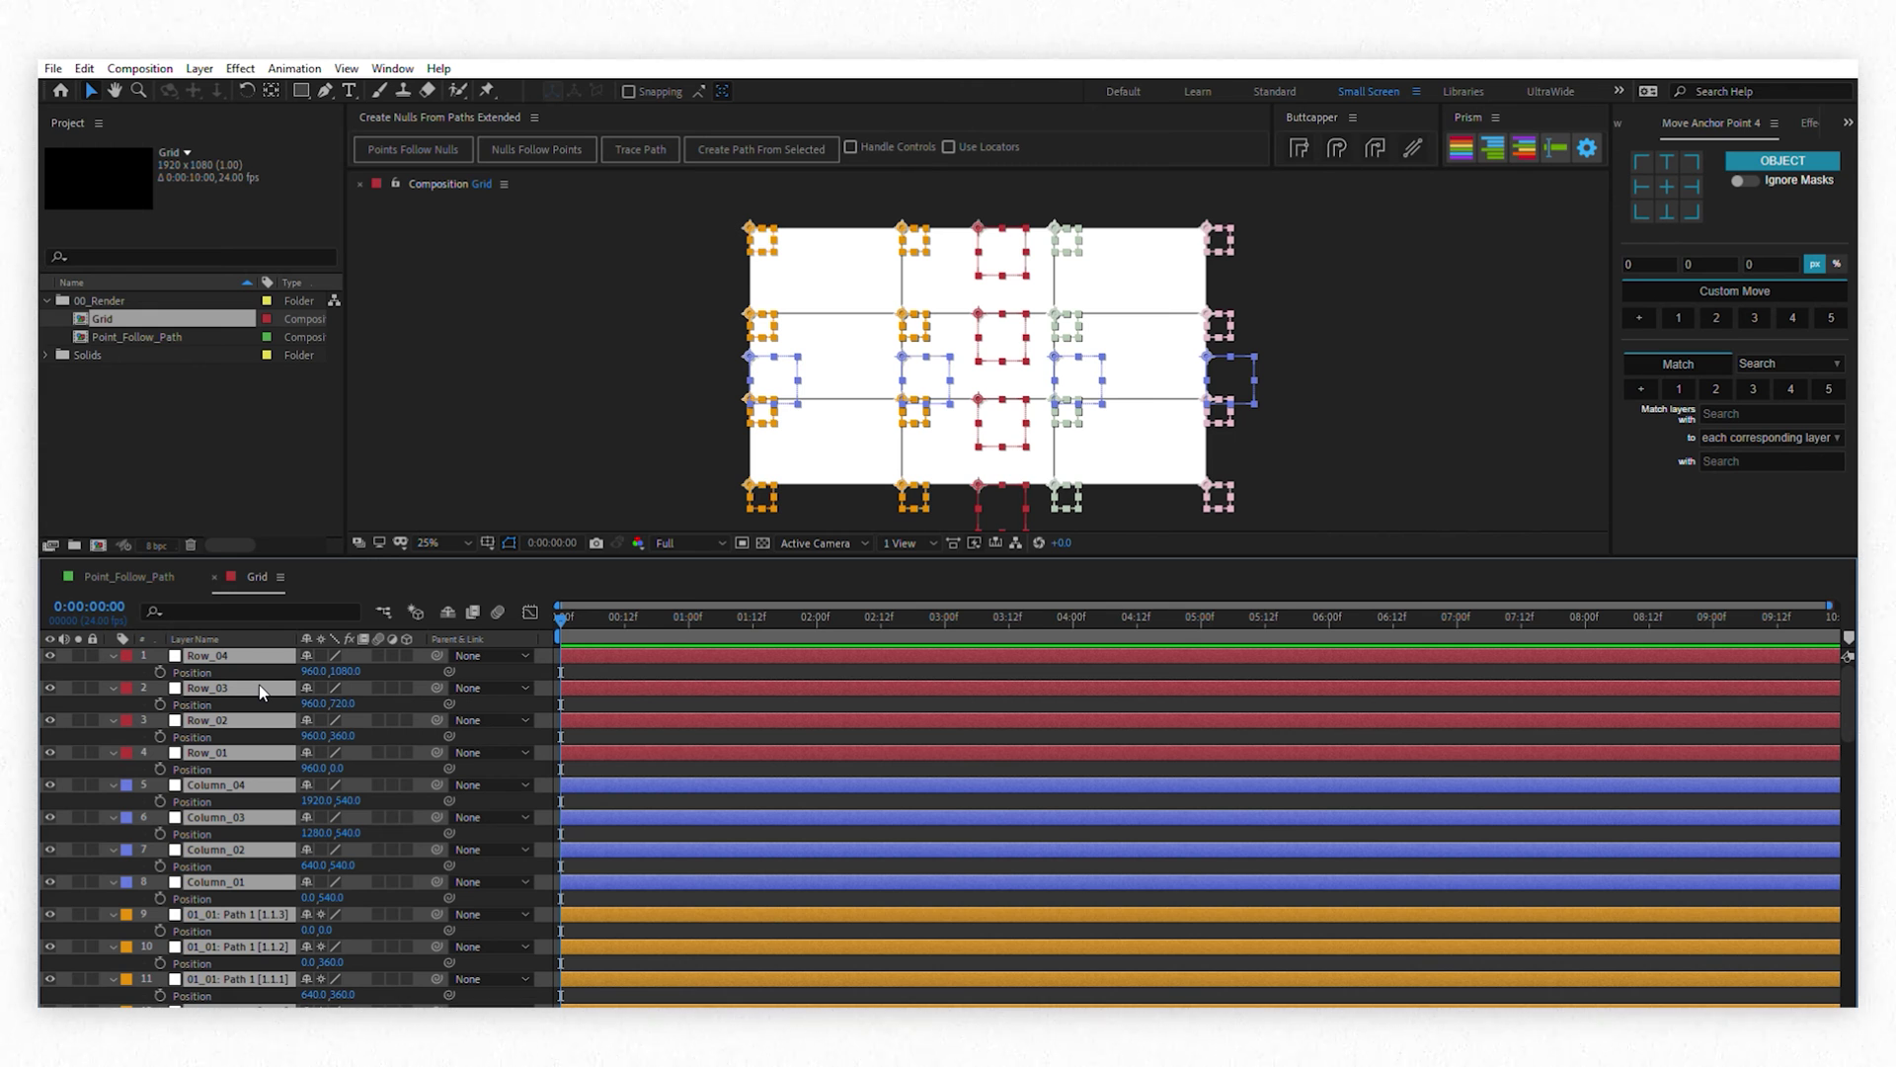
key(alt+shift+p)
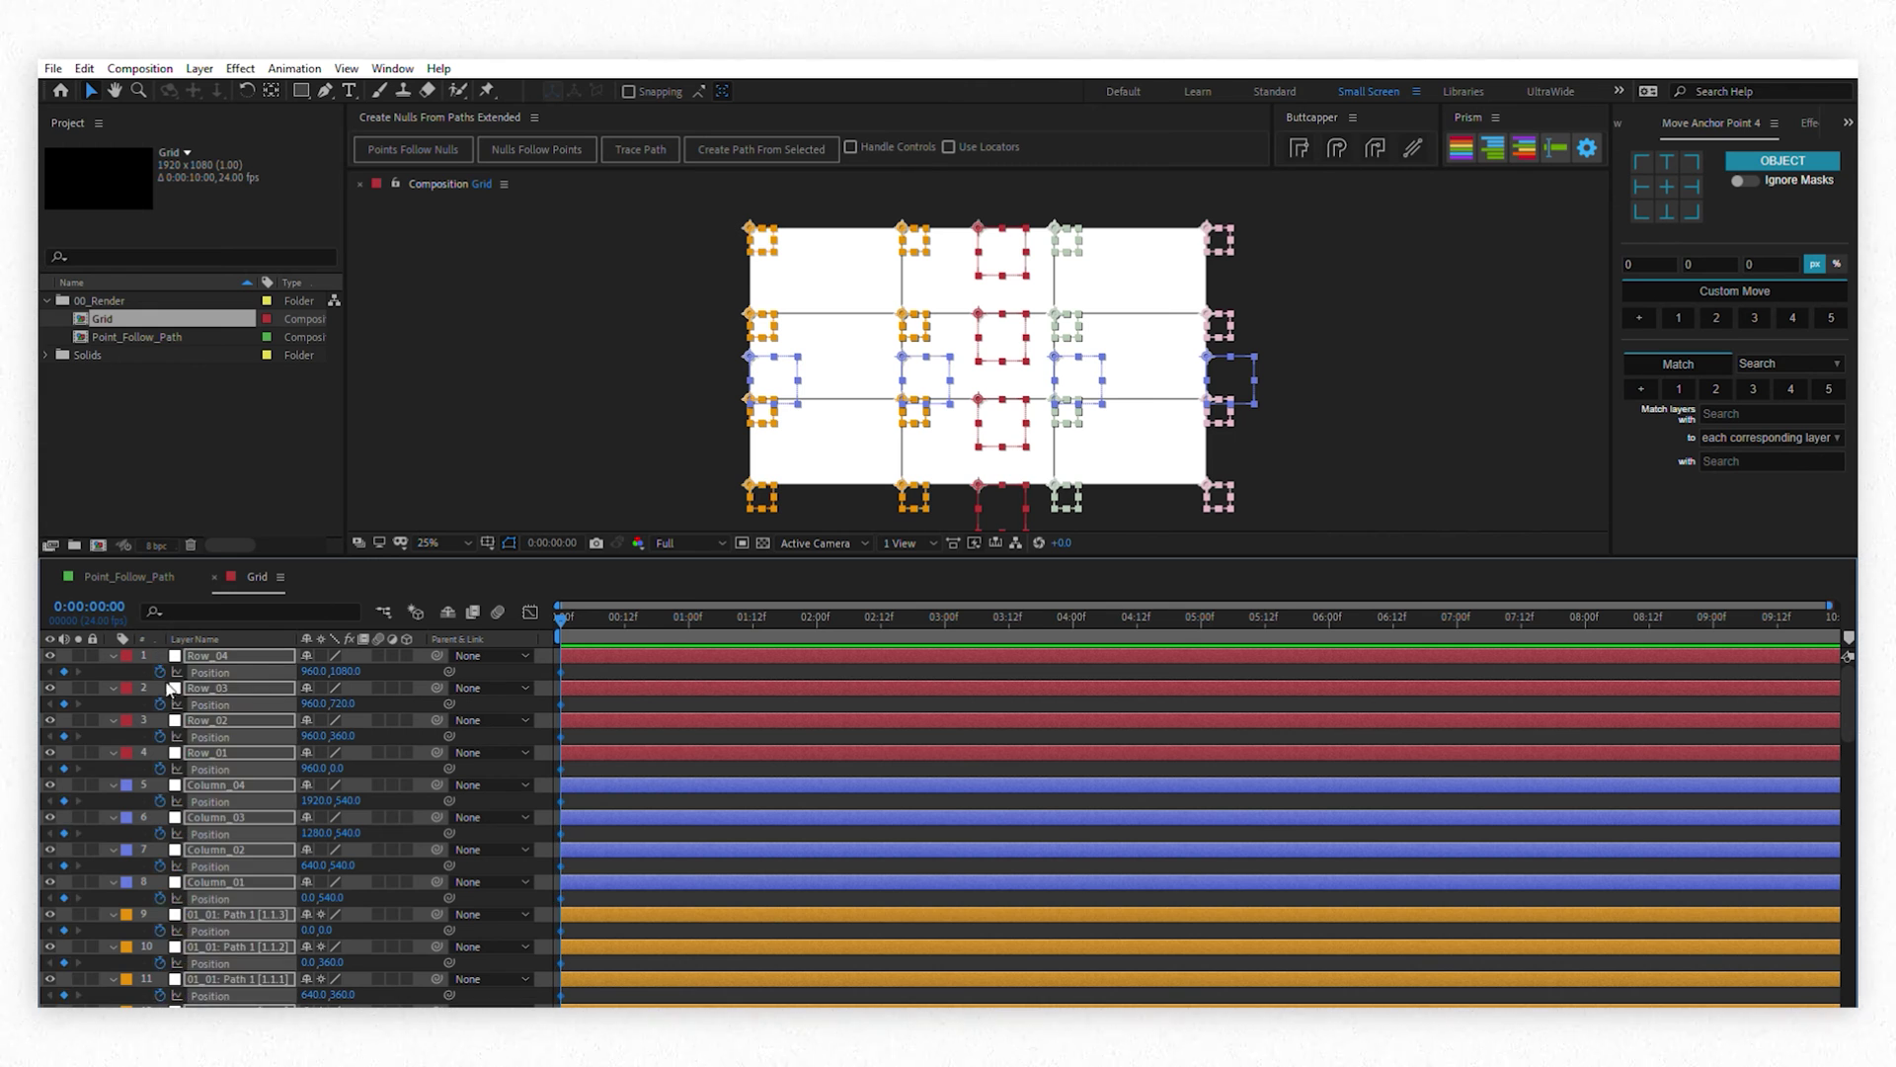
right_click(245, 671)
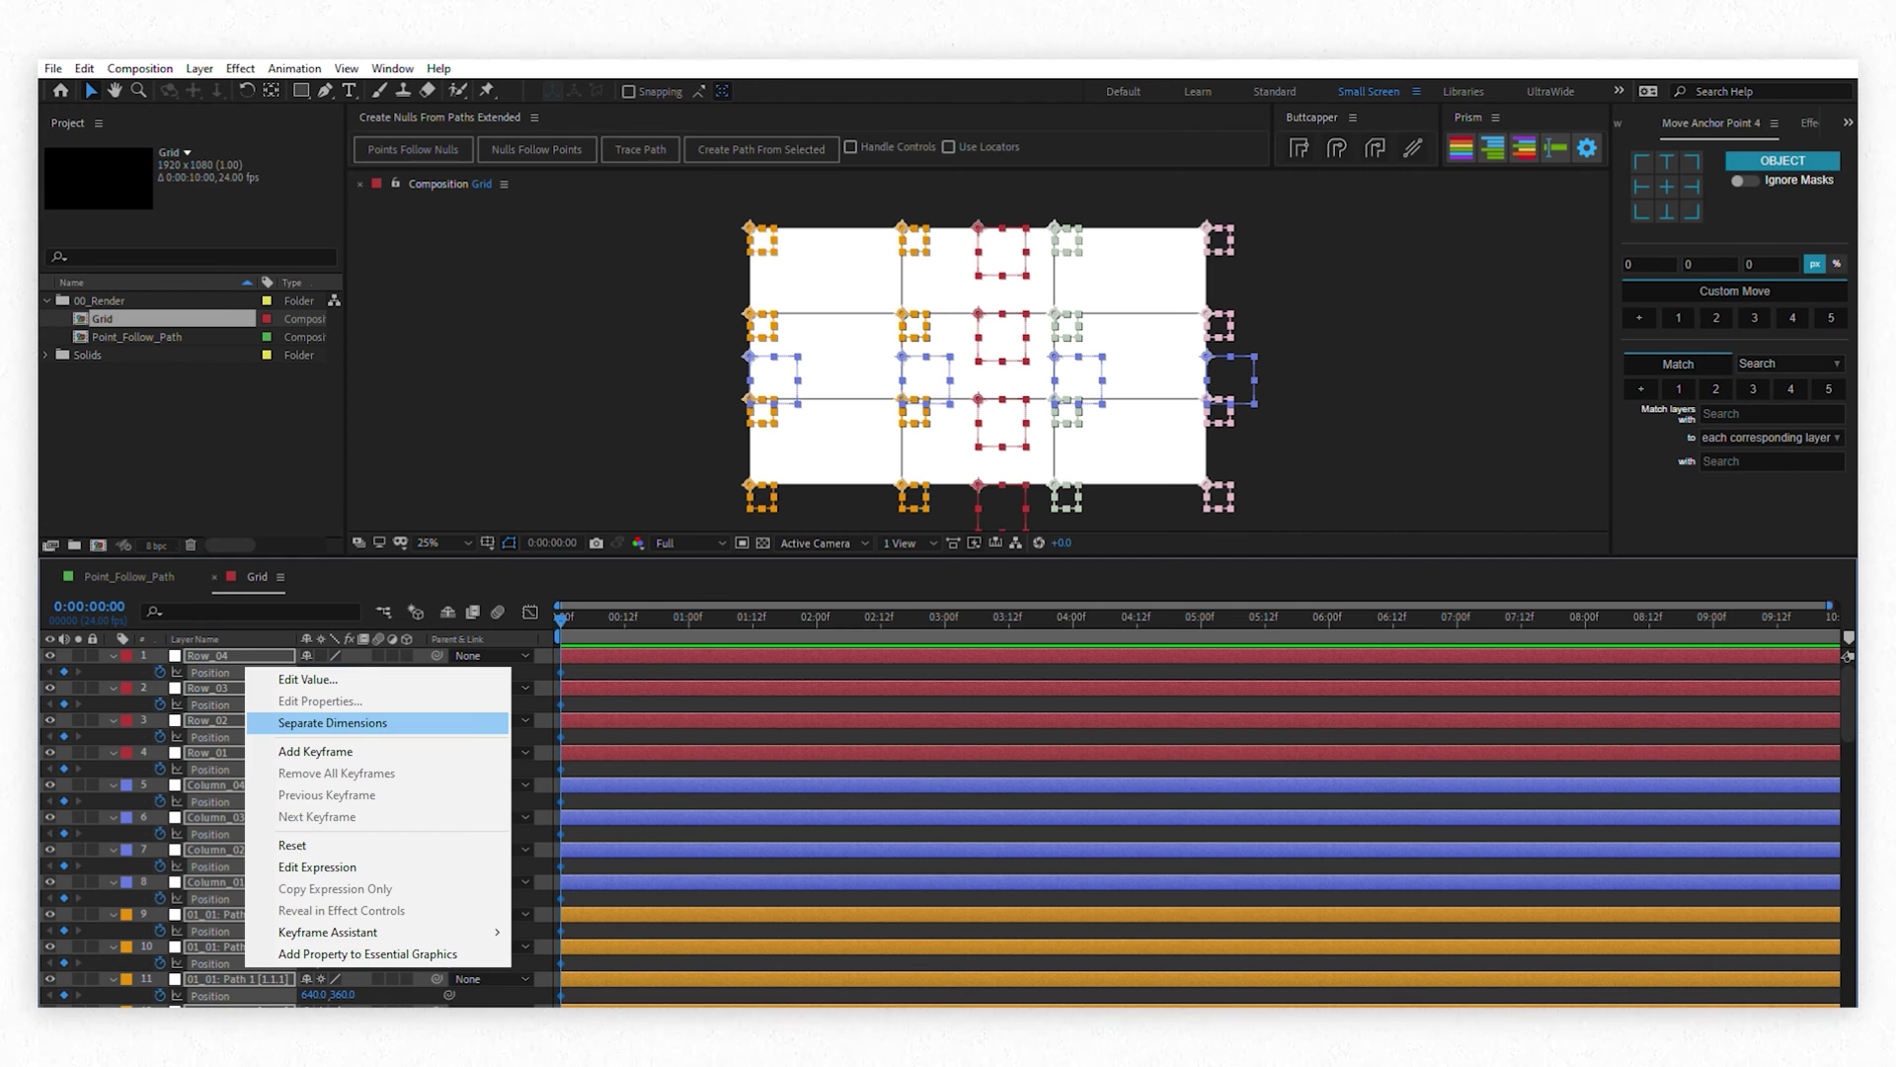
click(334, 722)
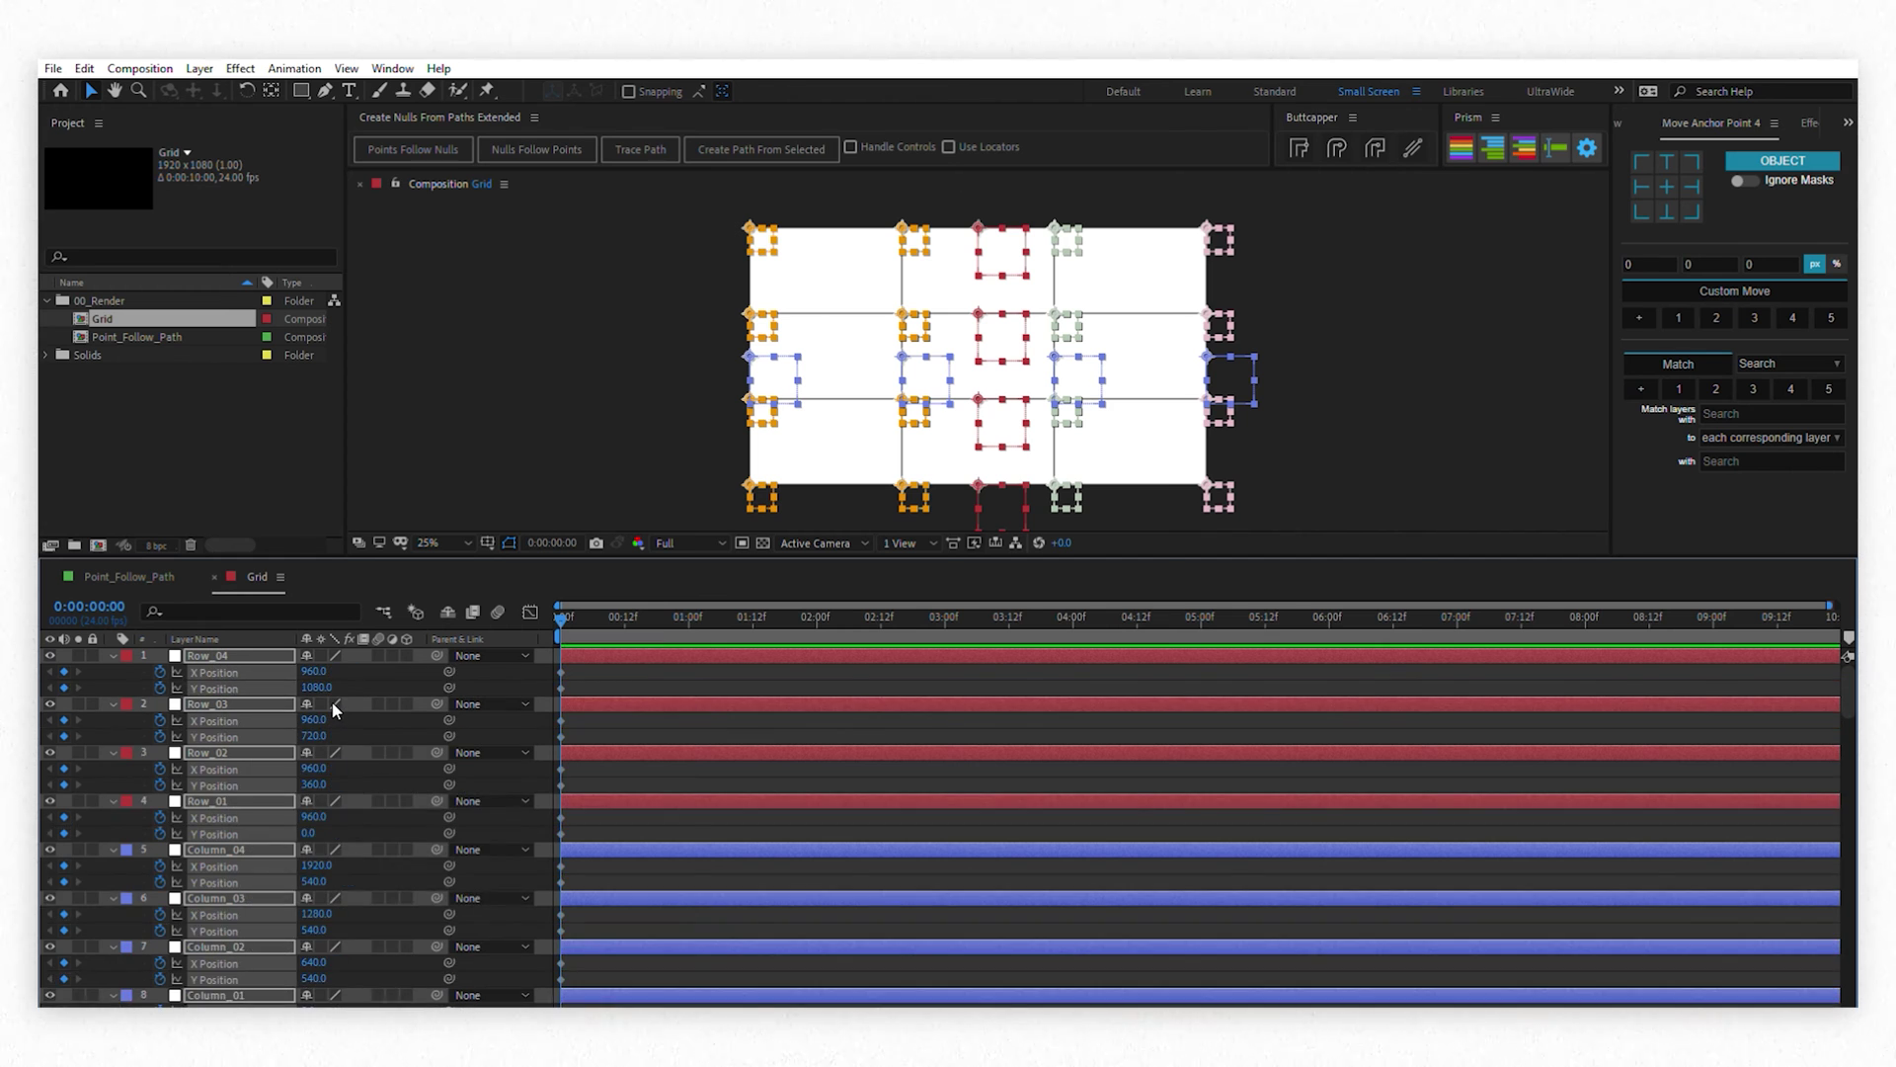
key(Delete)
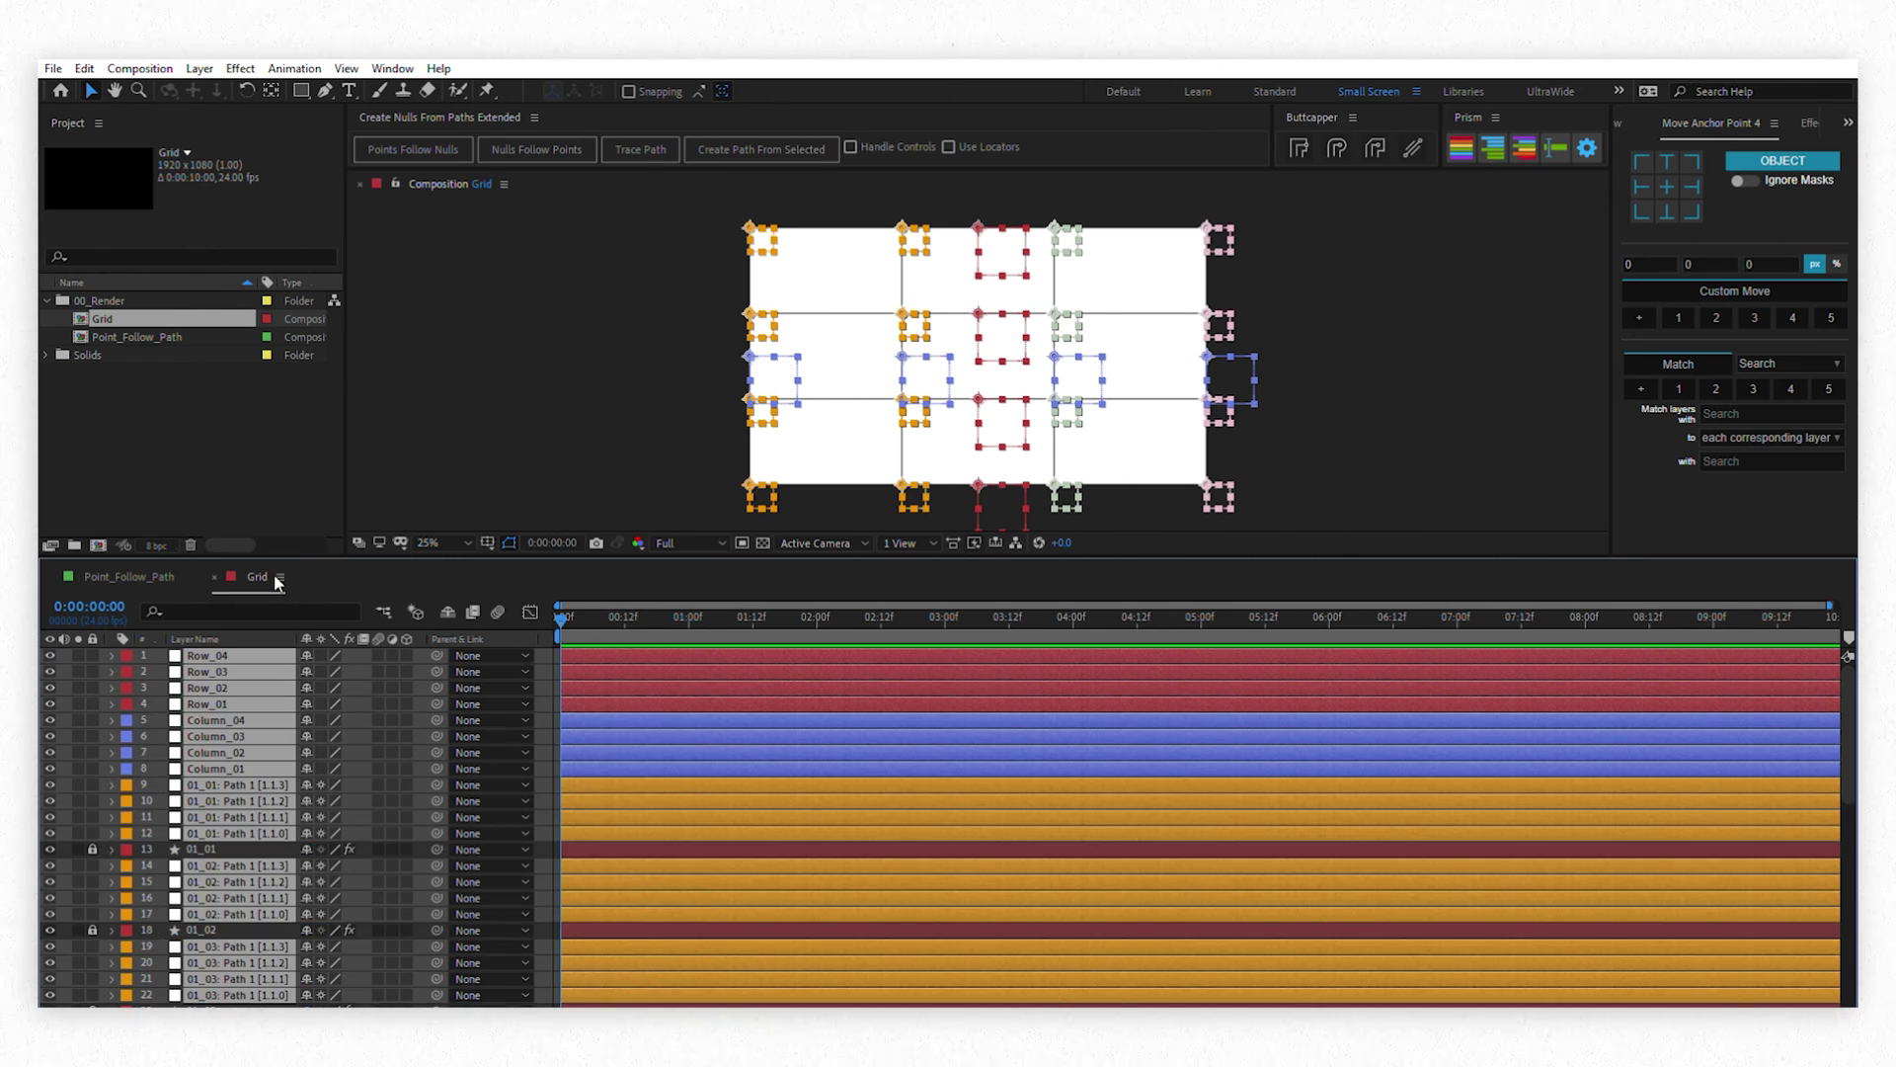
Marquee-select Column_01 and the left-edge corner nulls and reveal their X and Y Positions
key(ctrl+shift+a)
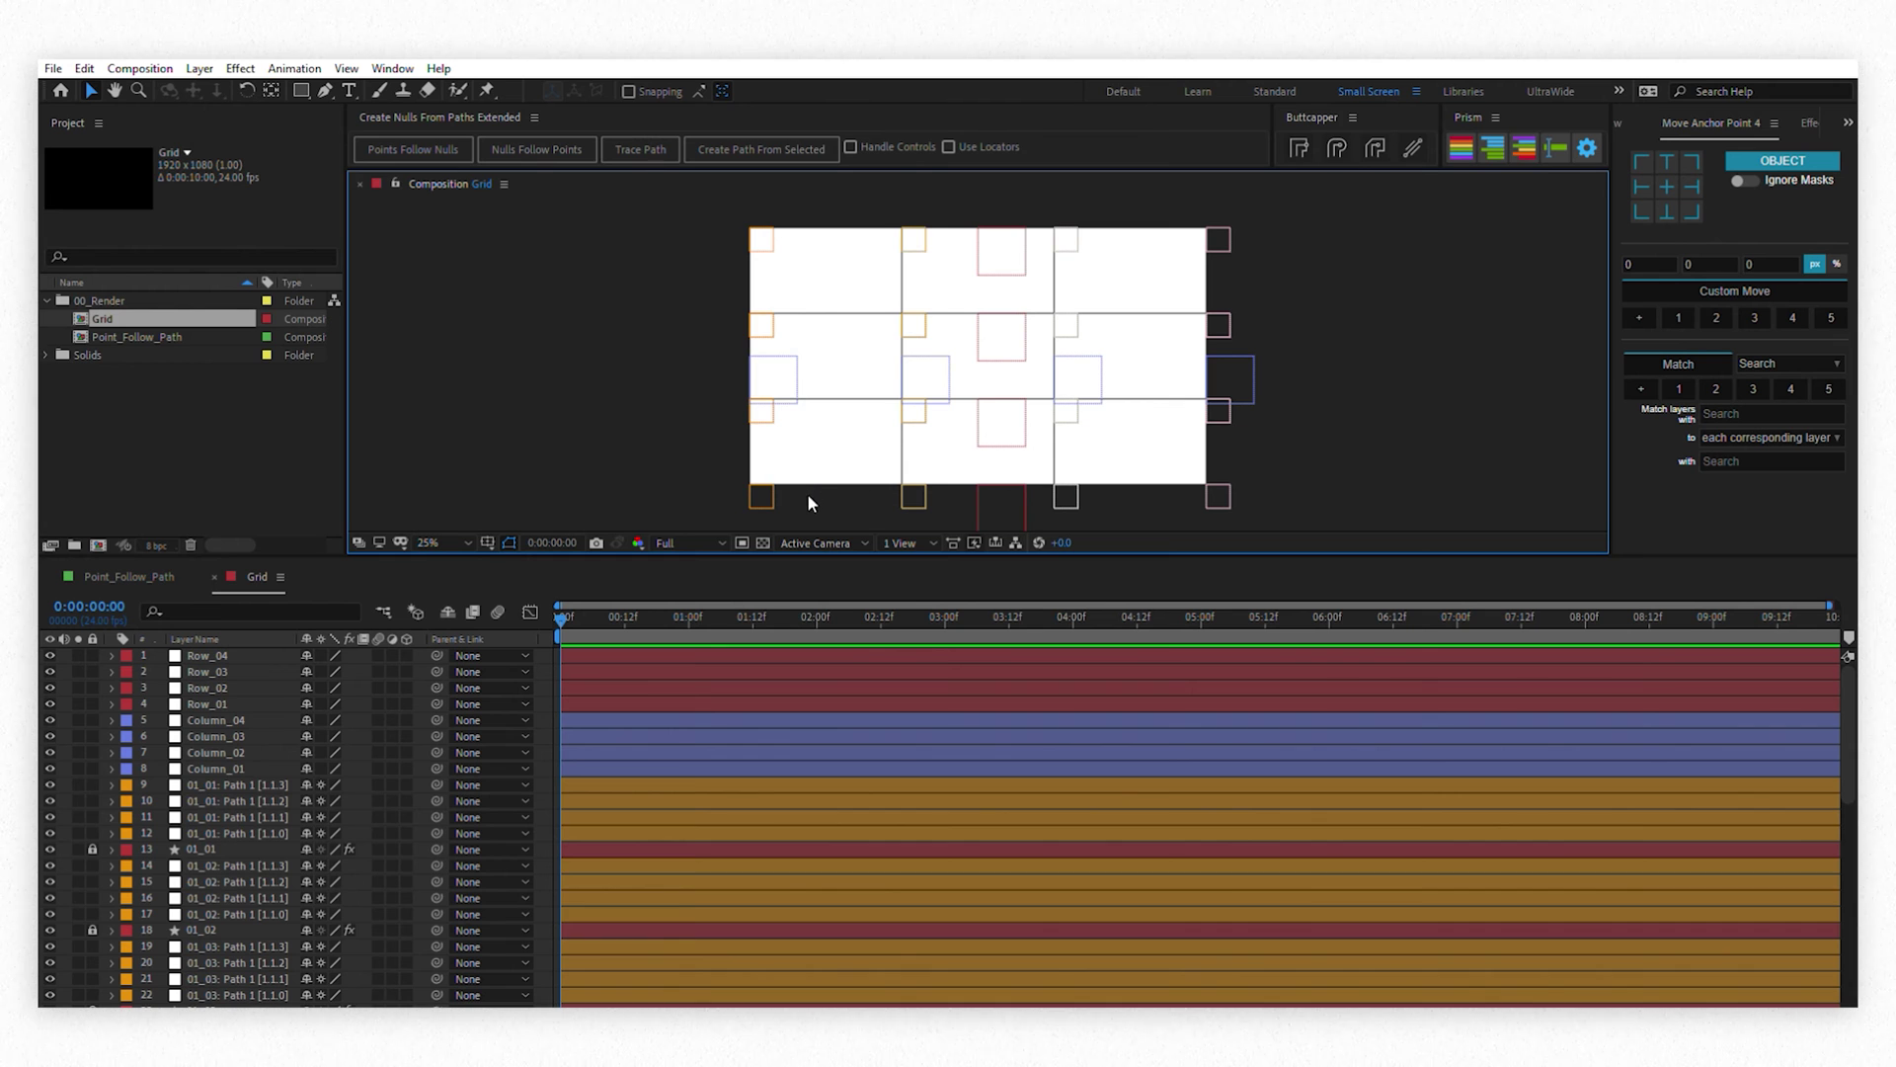
drag(808, 494, 660, 198)
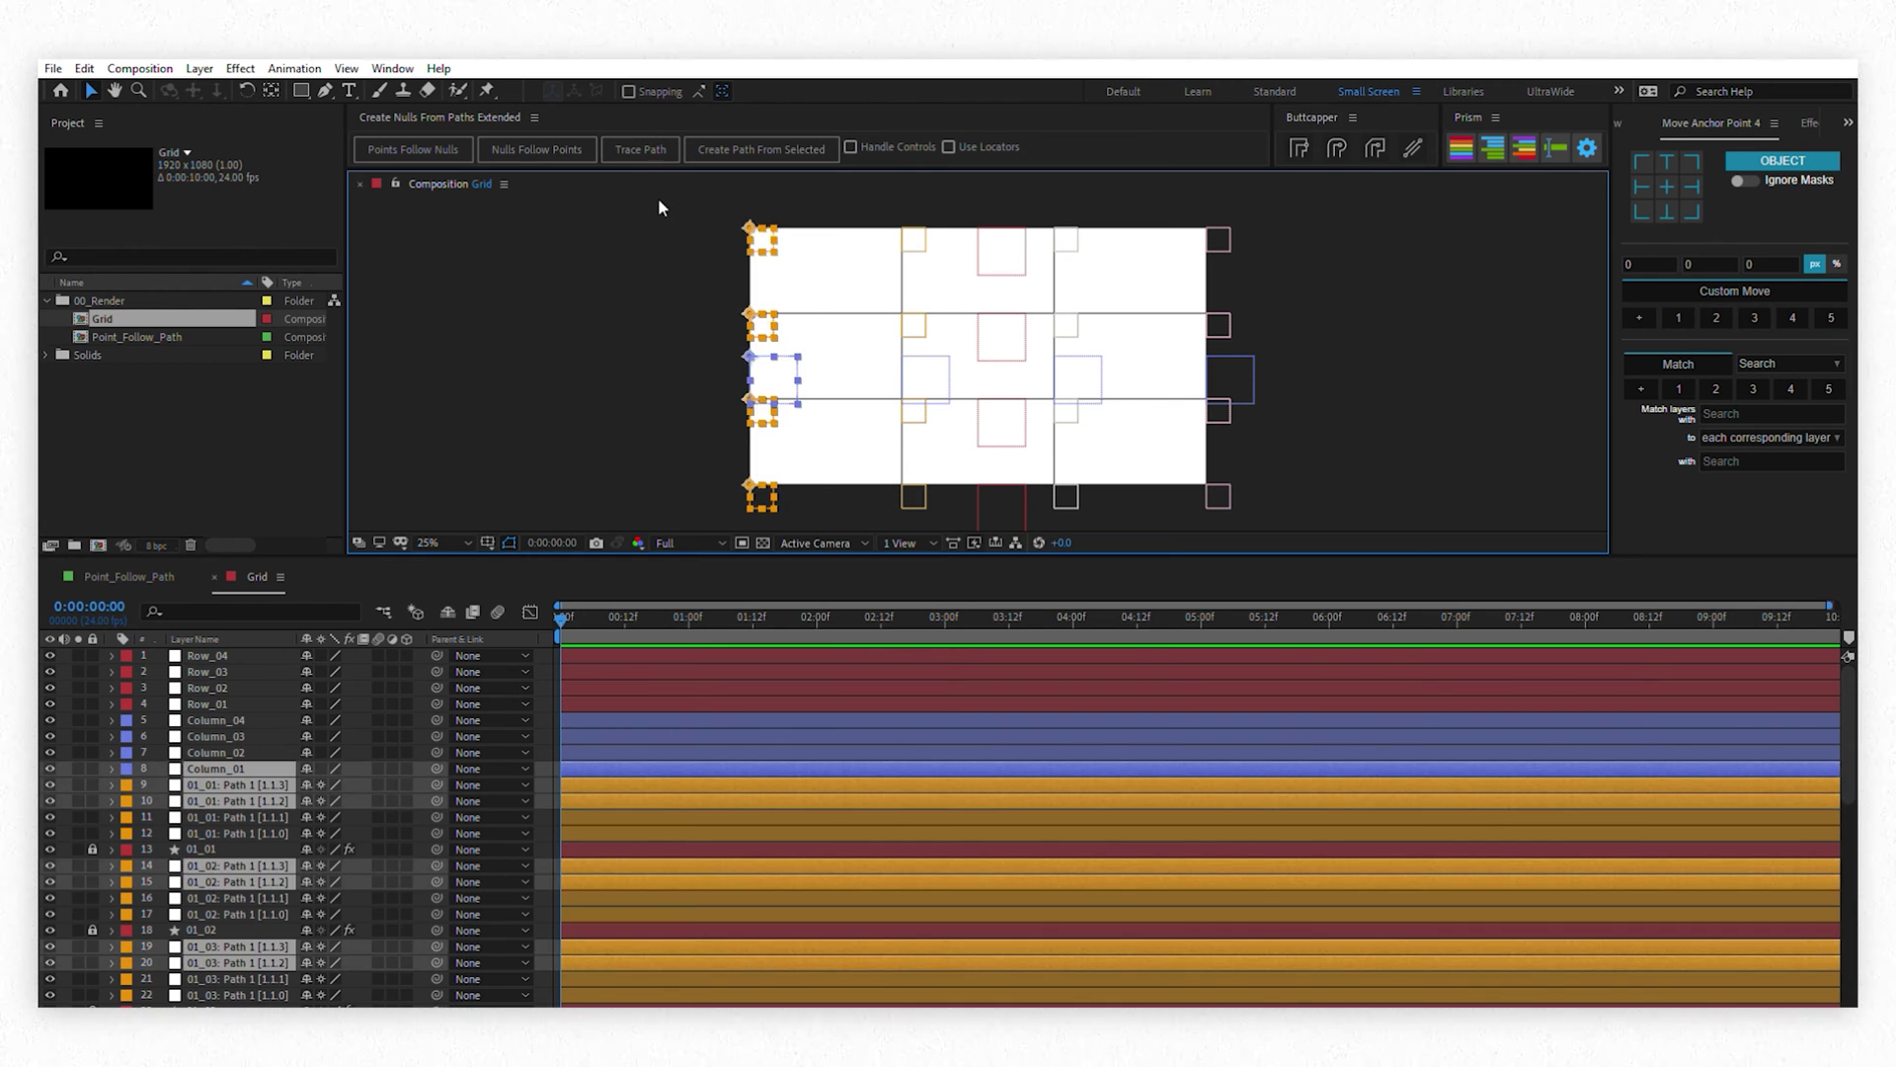
key(p)
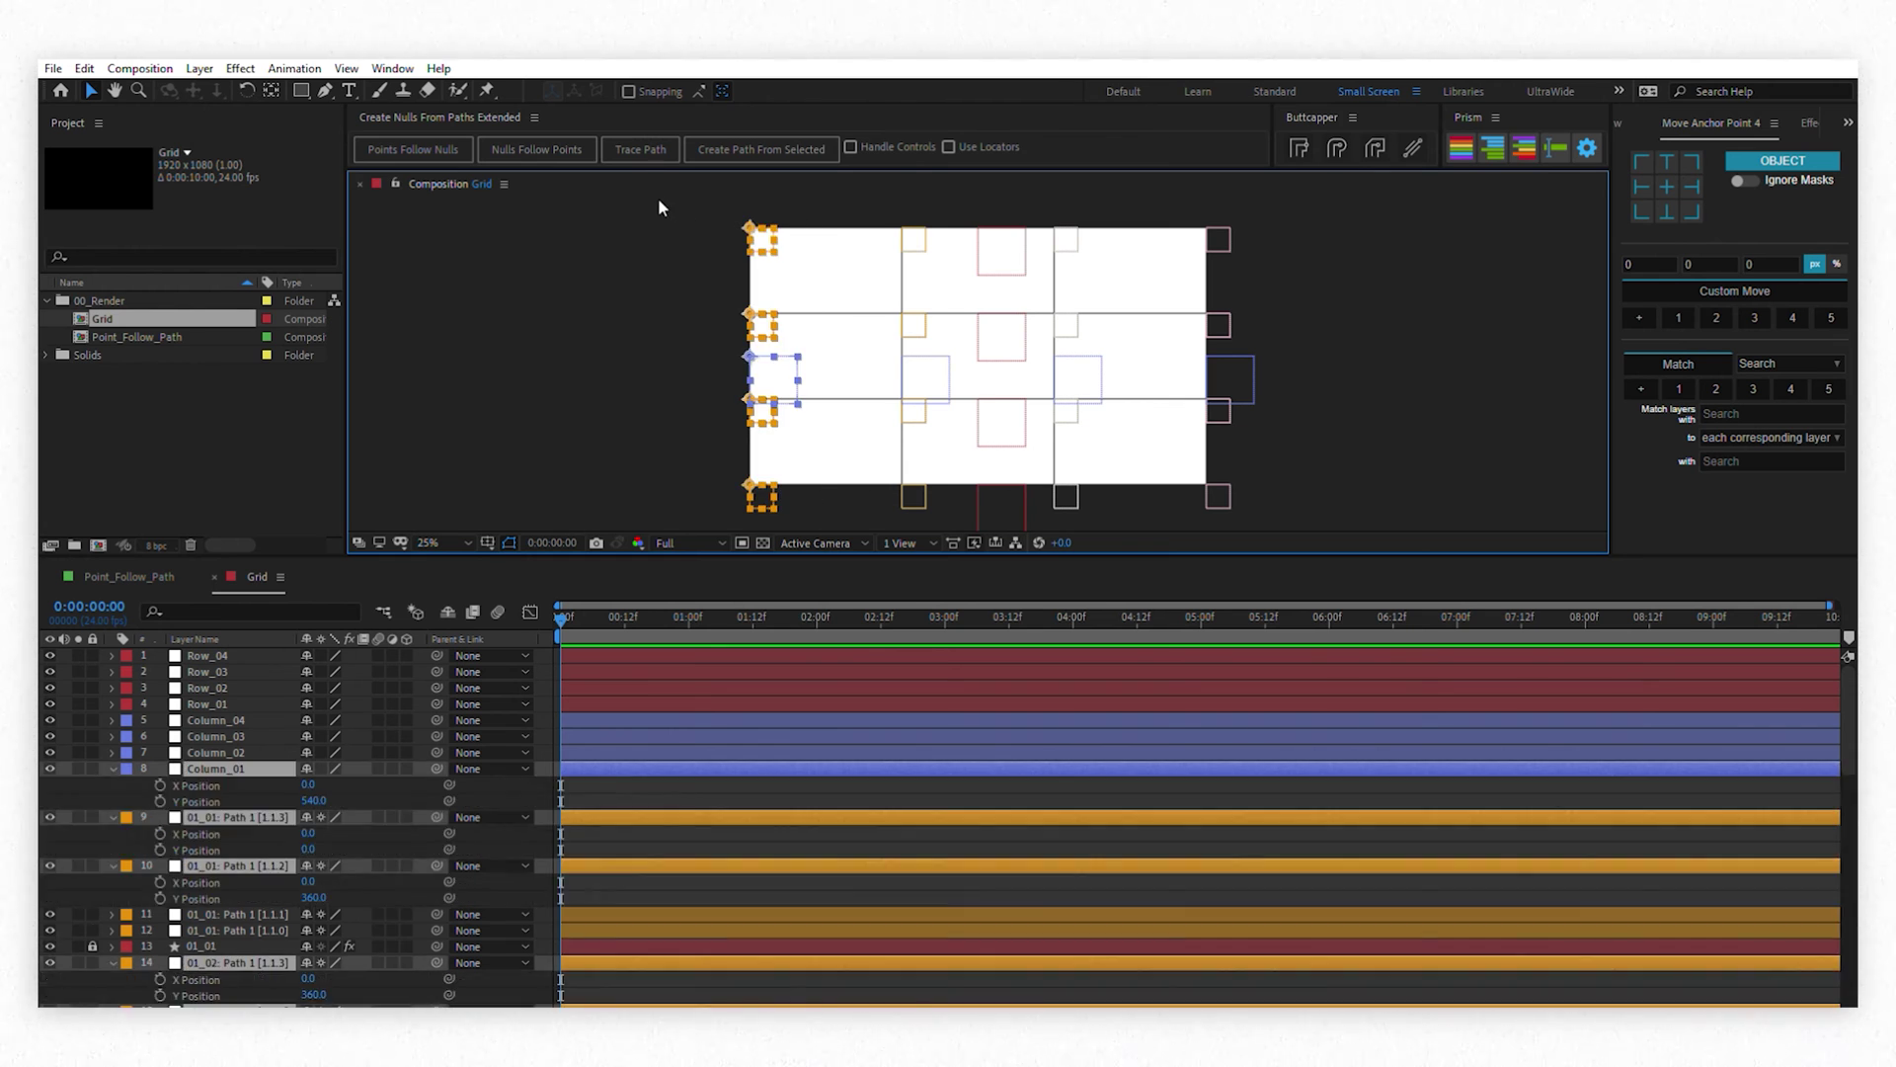
Select the [1.1.3] and [1.1.2] corner nulls of 01_01, 01_02 and 01_03
click(89, 779)
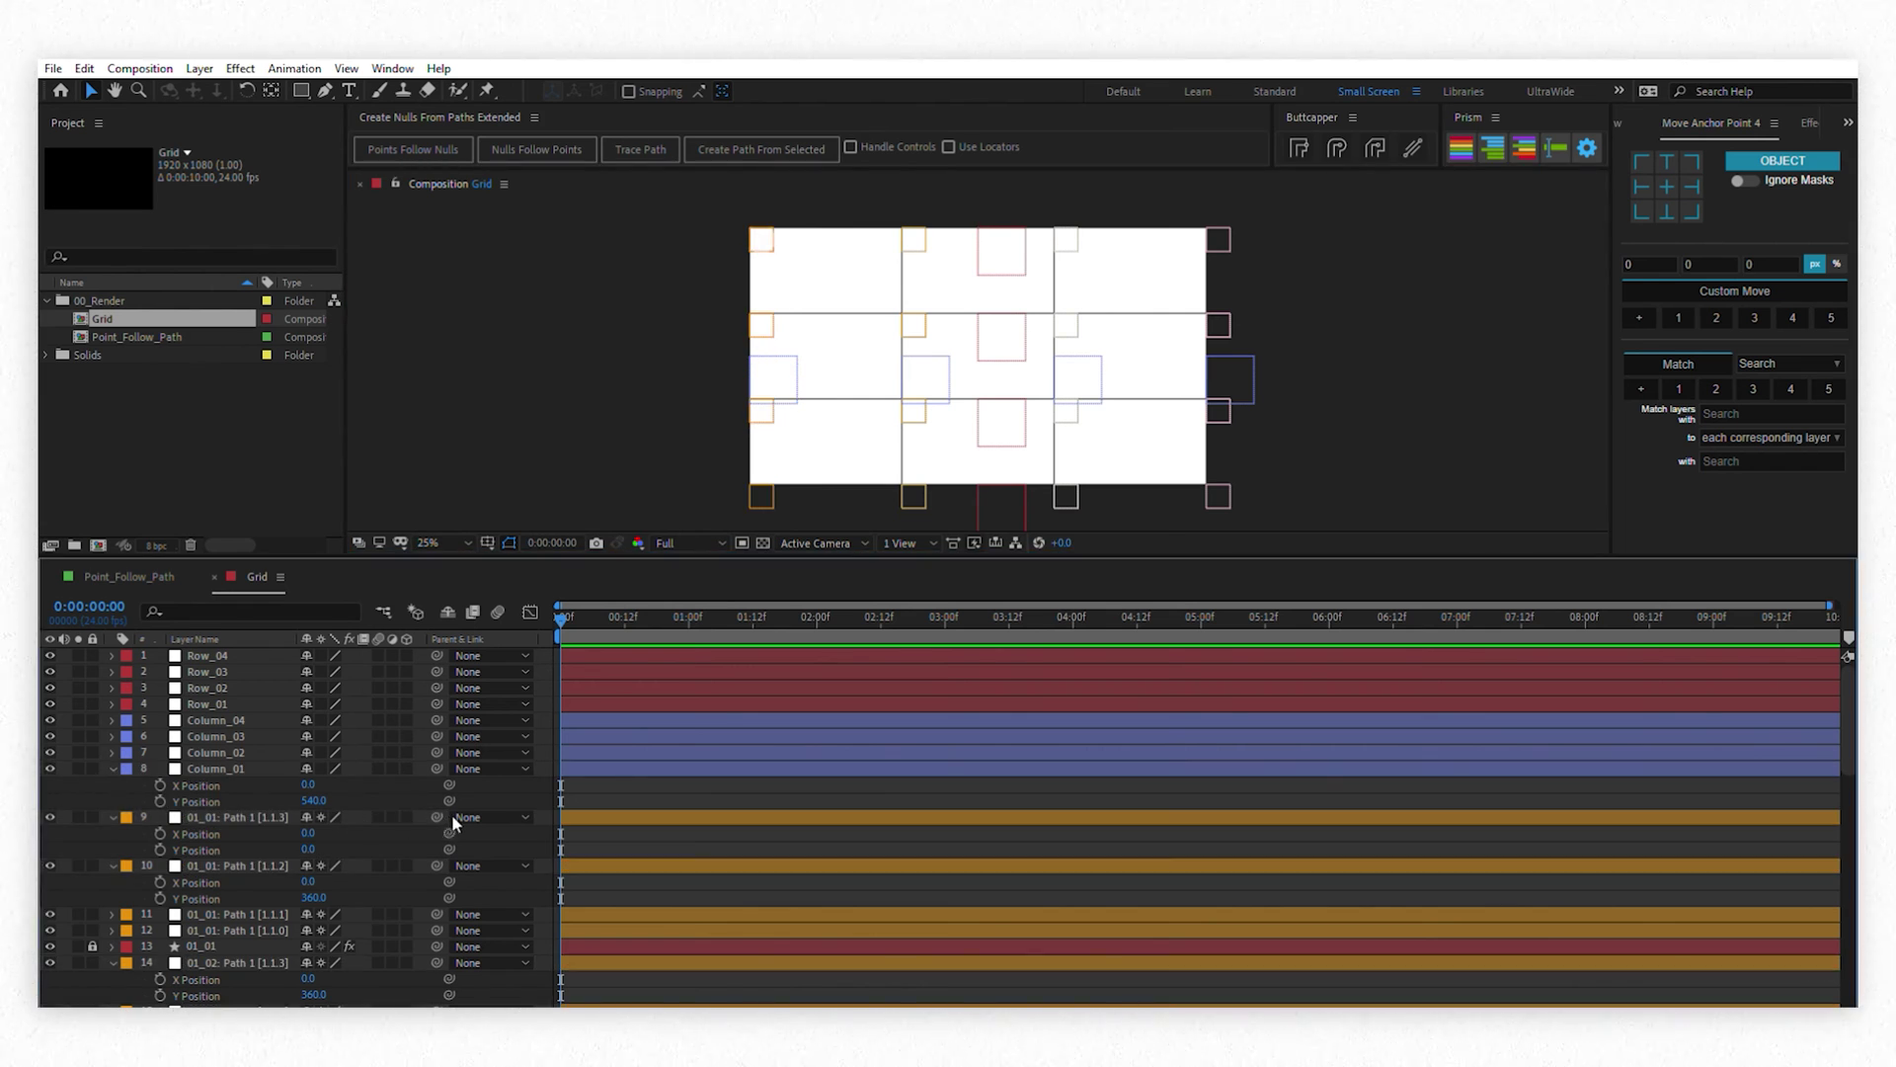
click(223, 819)
shift+click(225, 865)
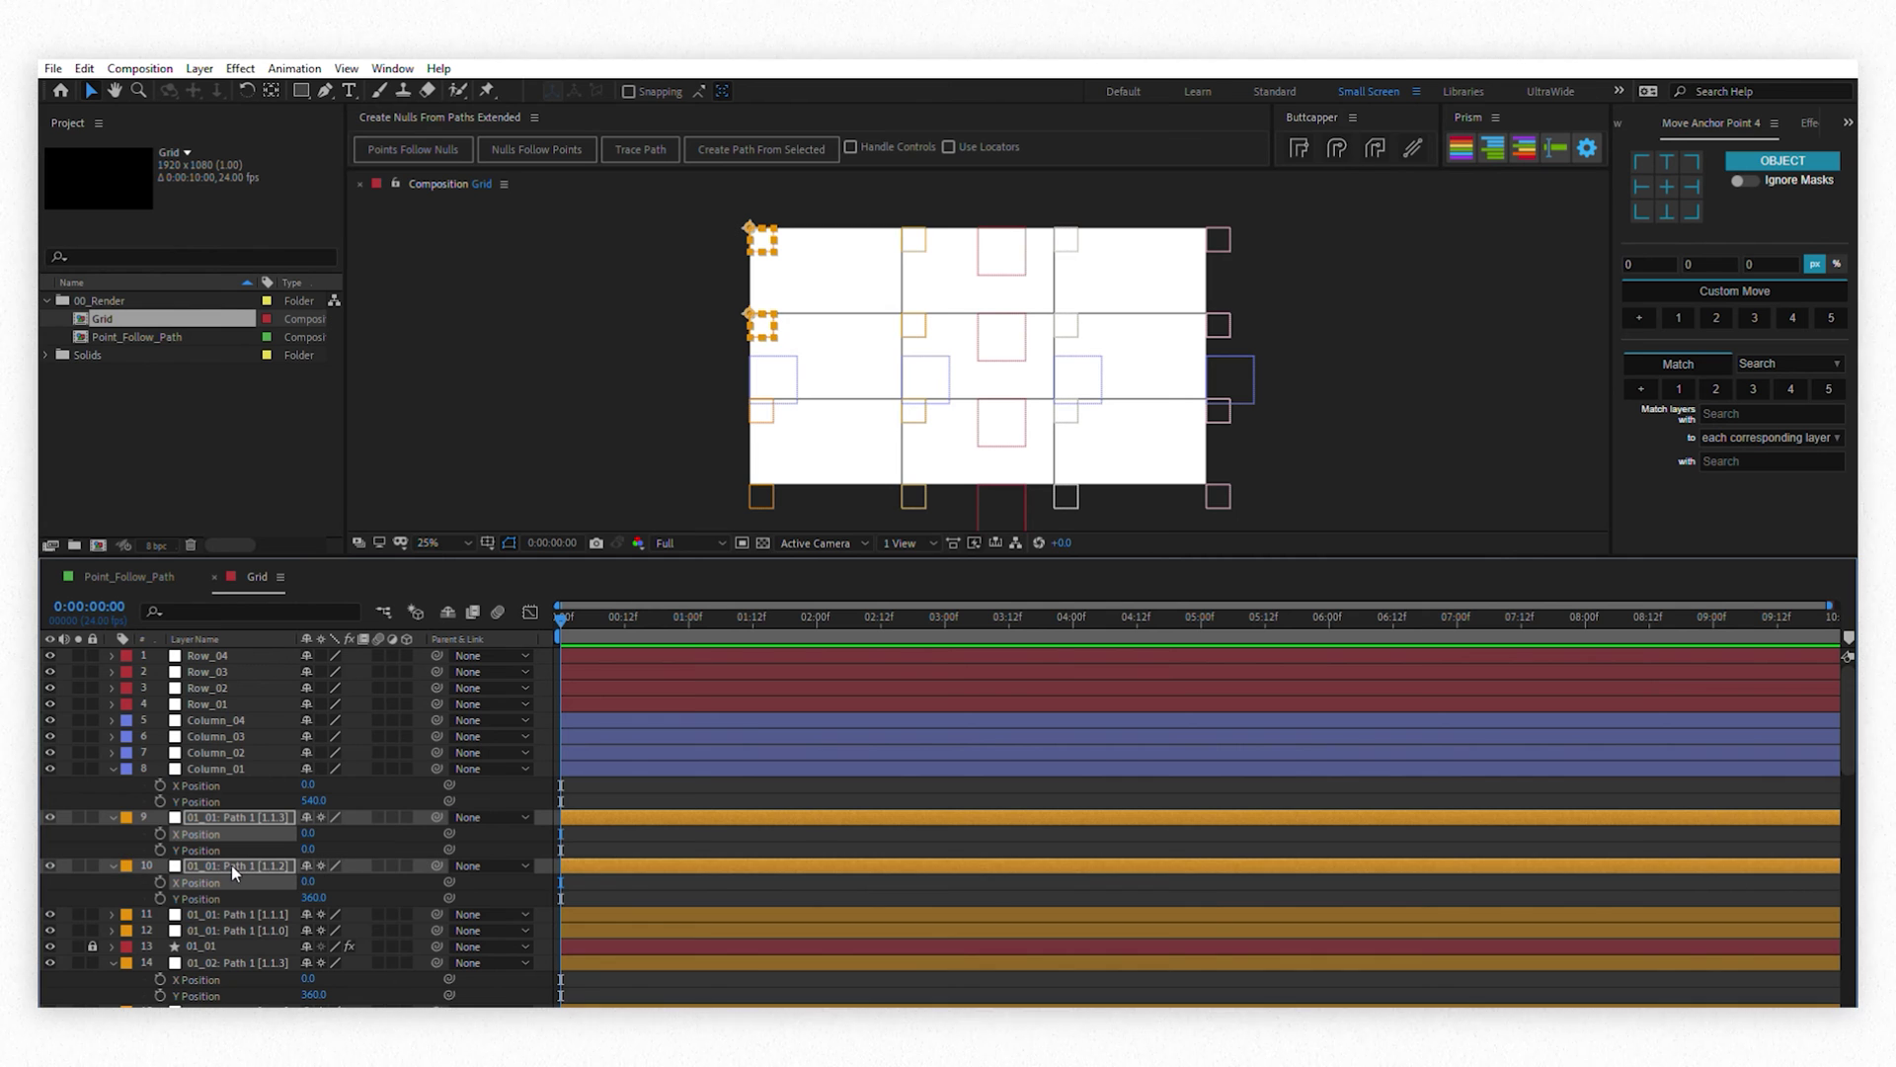
scroll(231, 866, down, 2)
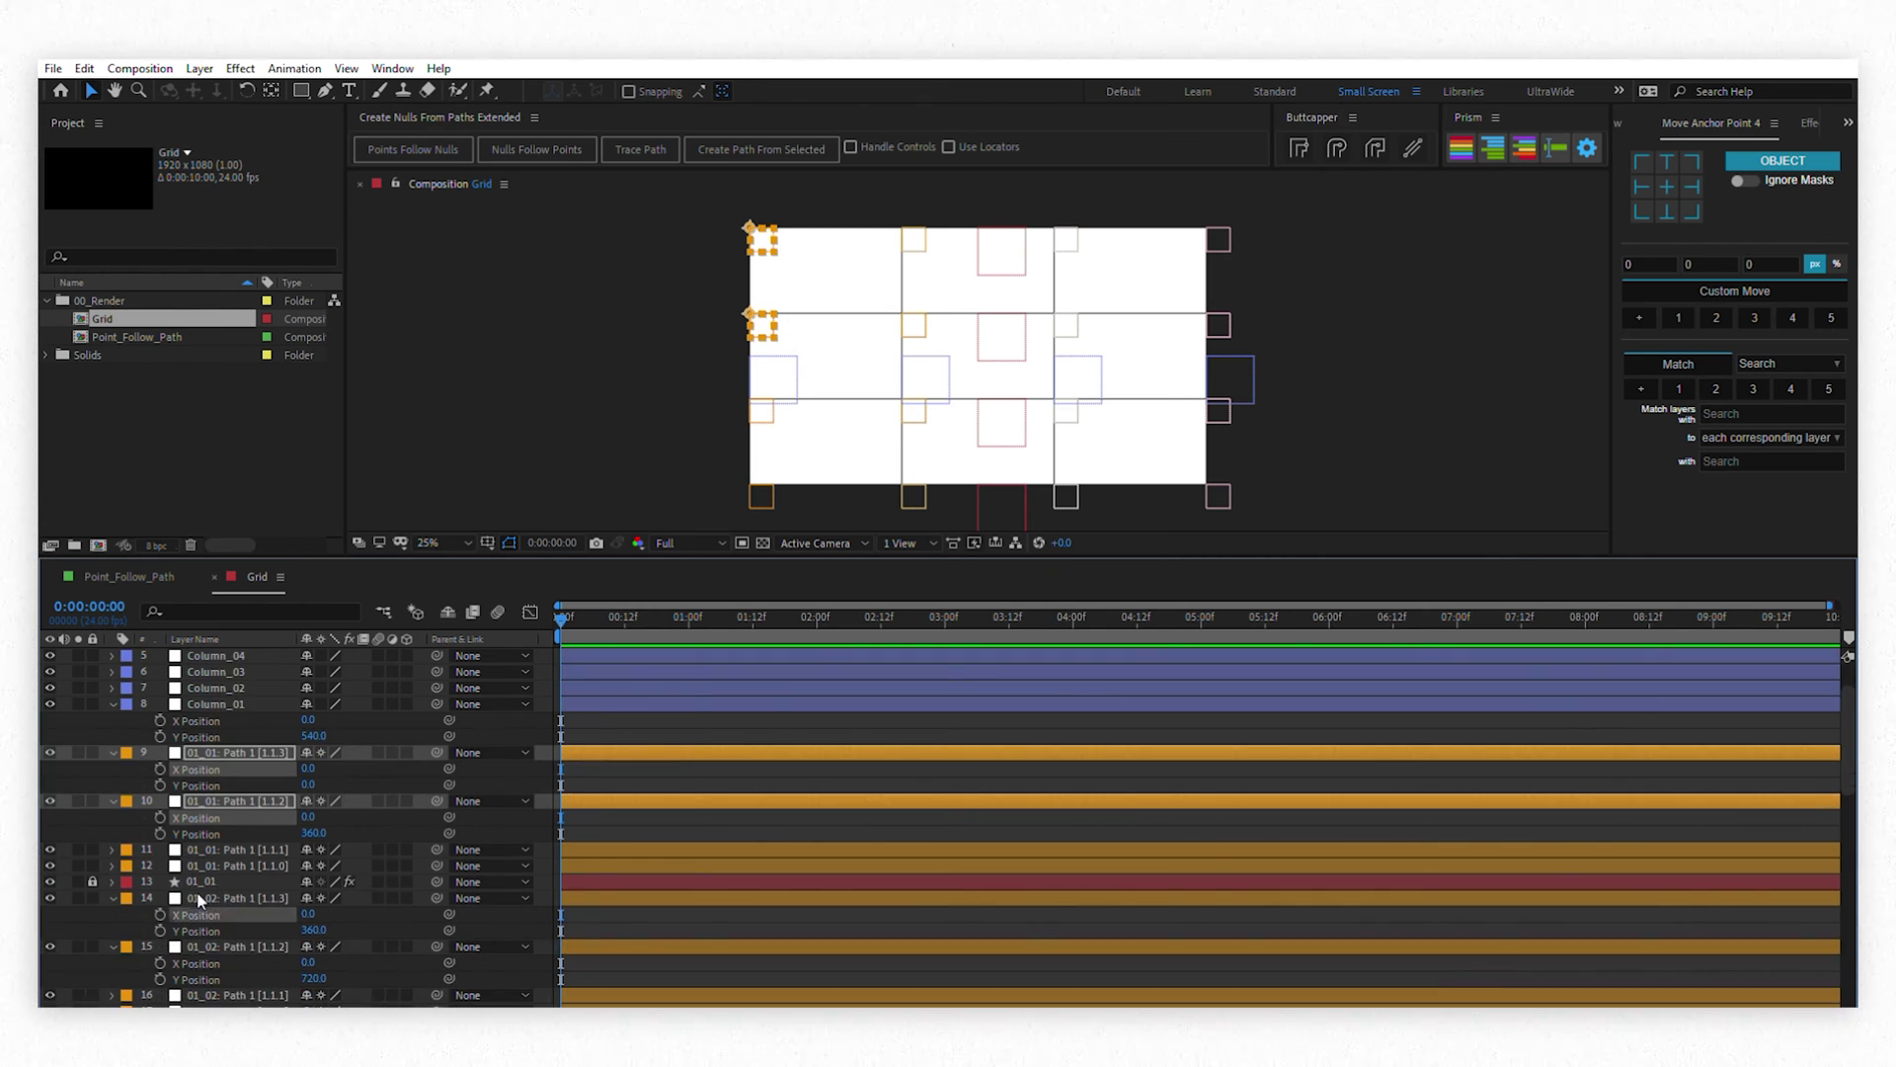
ctrl+click(199, 895)
scroll(201, 884, down, 3)
ctrl+click(202, 853)
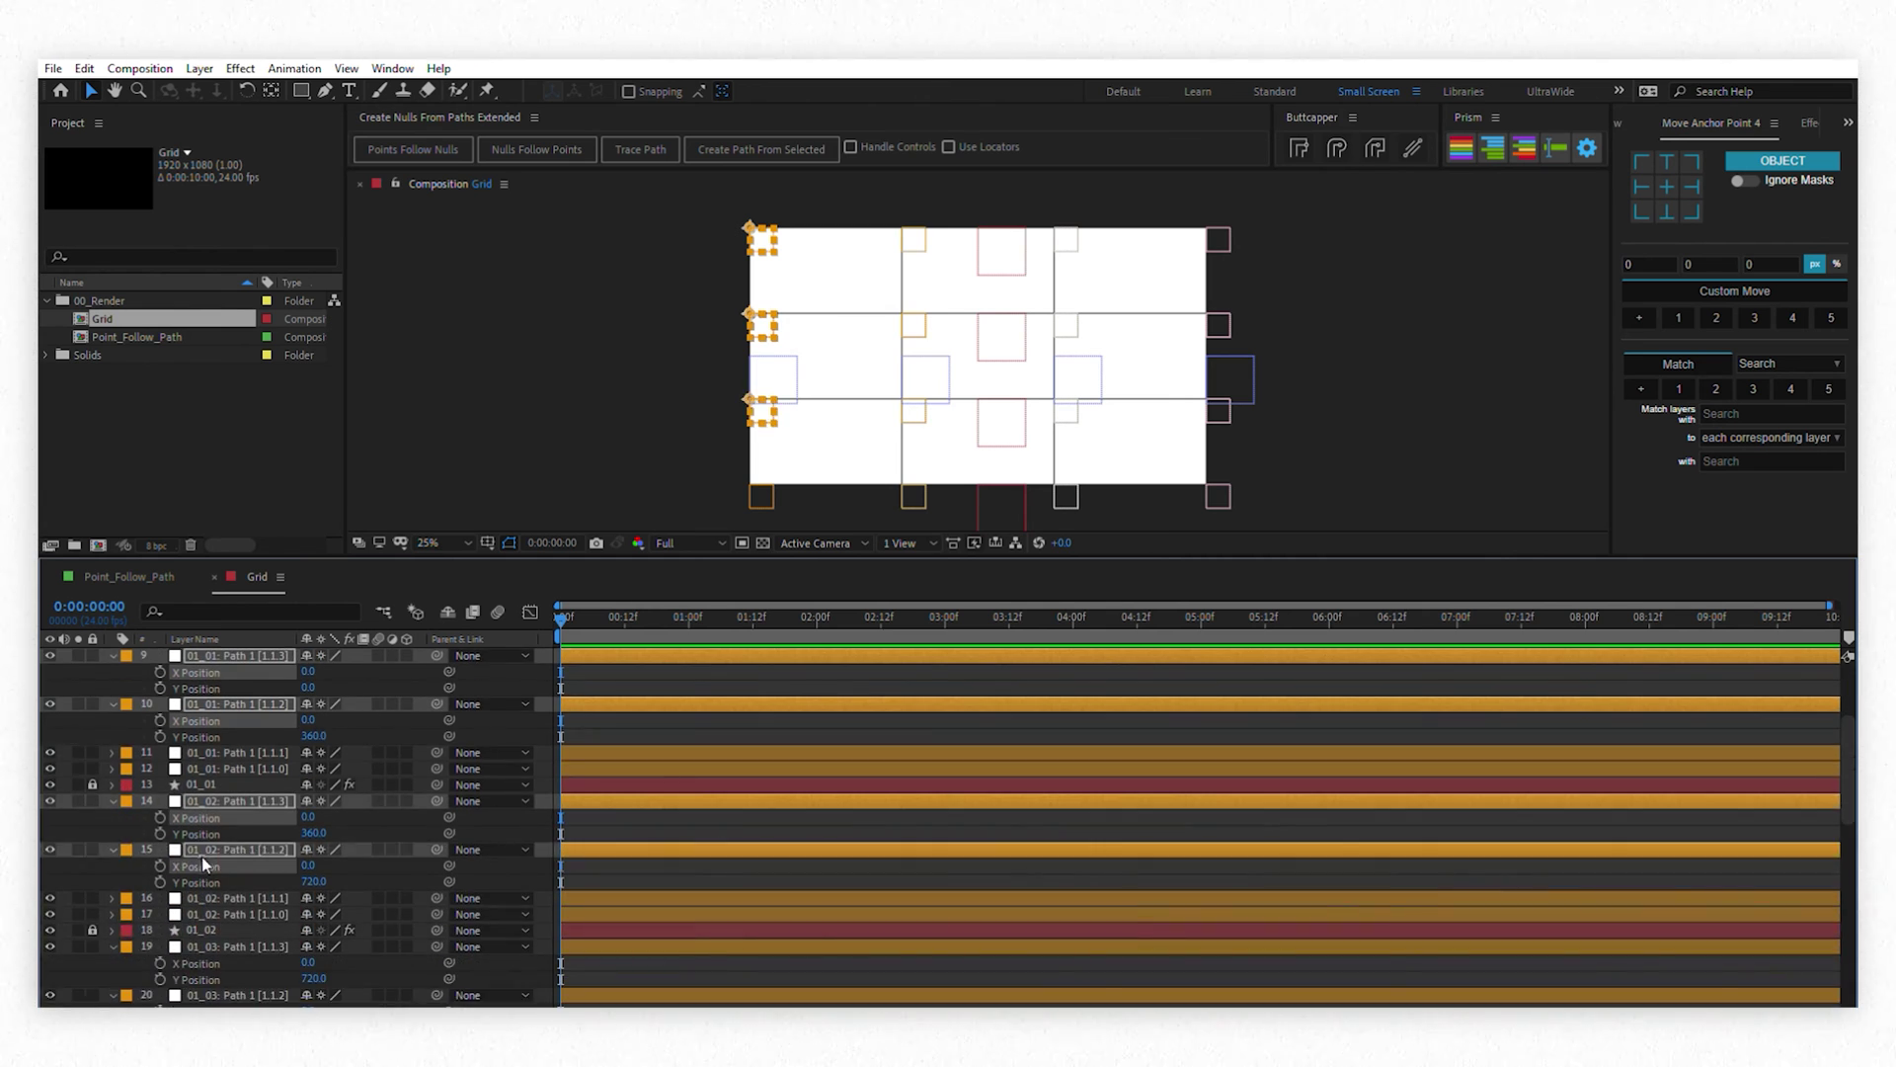
scroll(202, 856, down, 4)
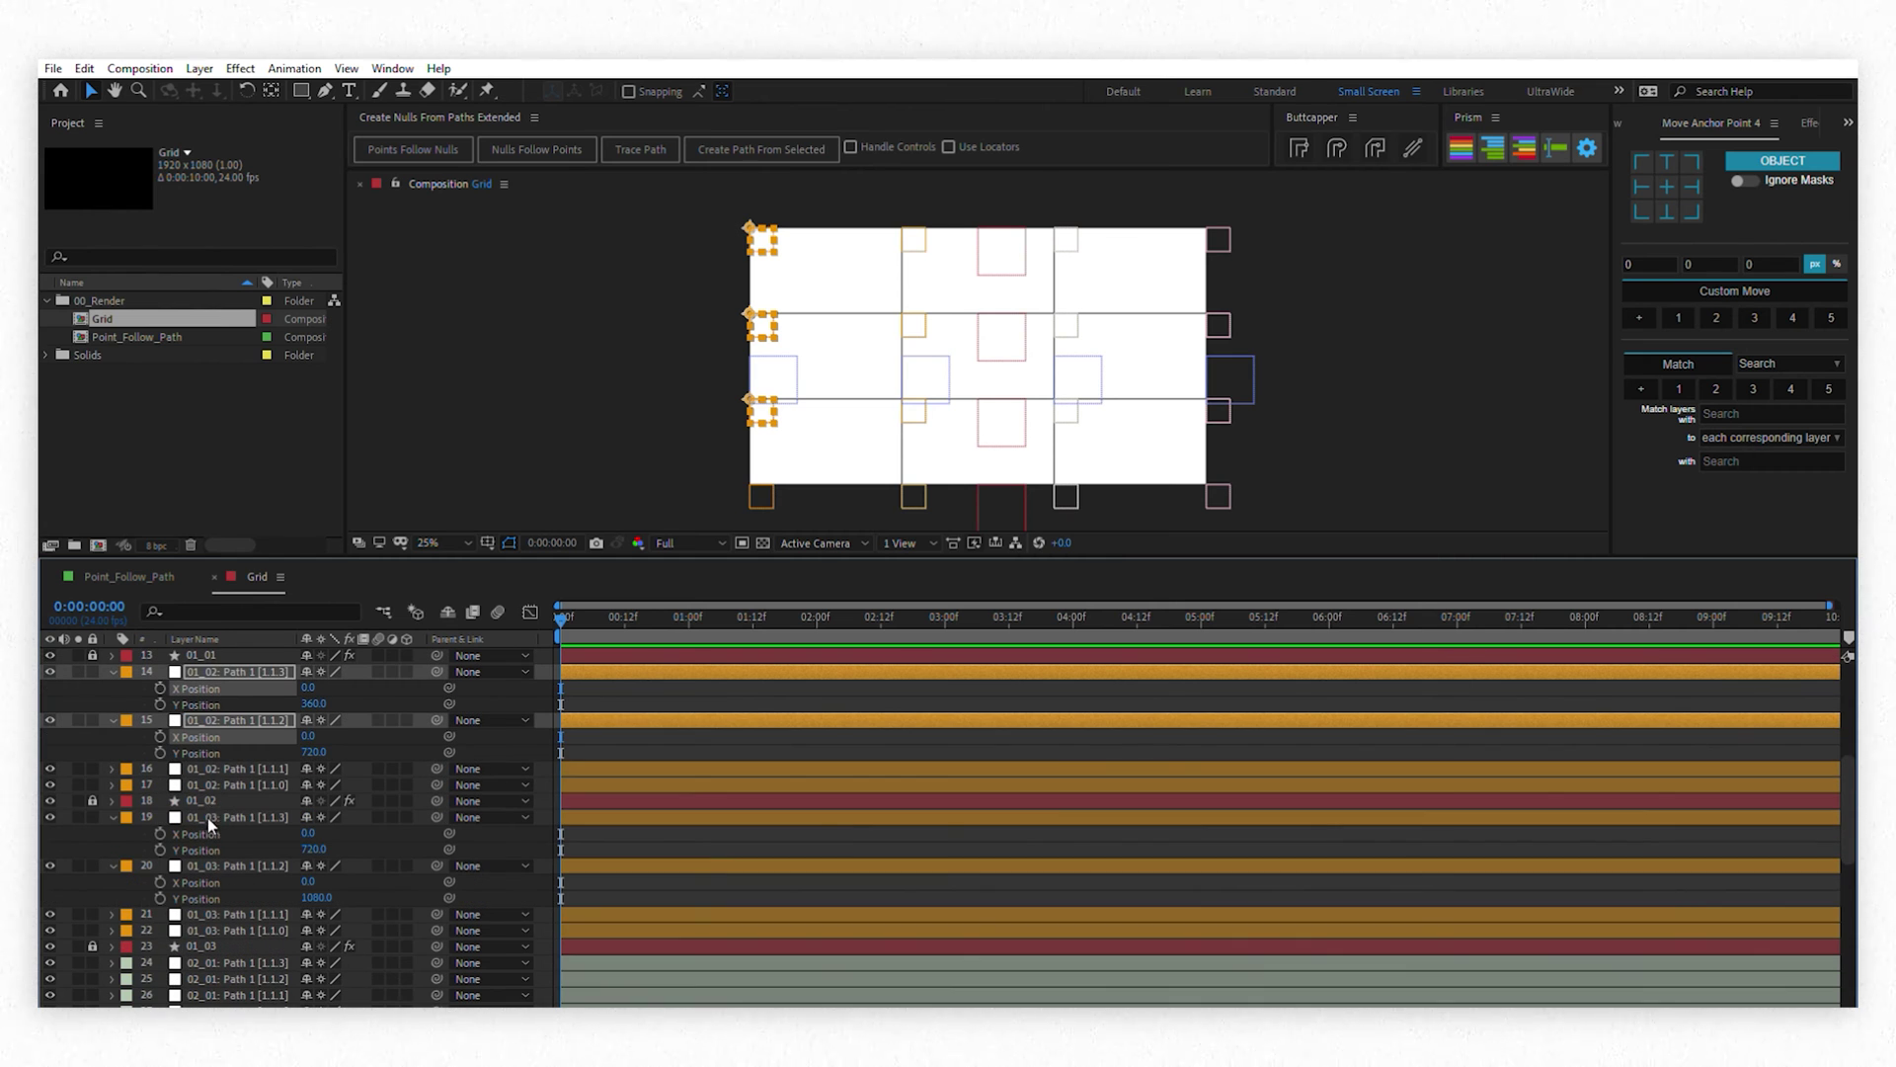
ctrl+click(207, 816)
ctrl+click(211, 865)
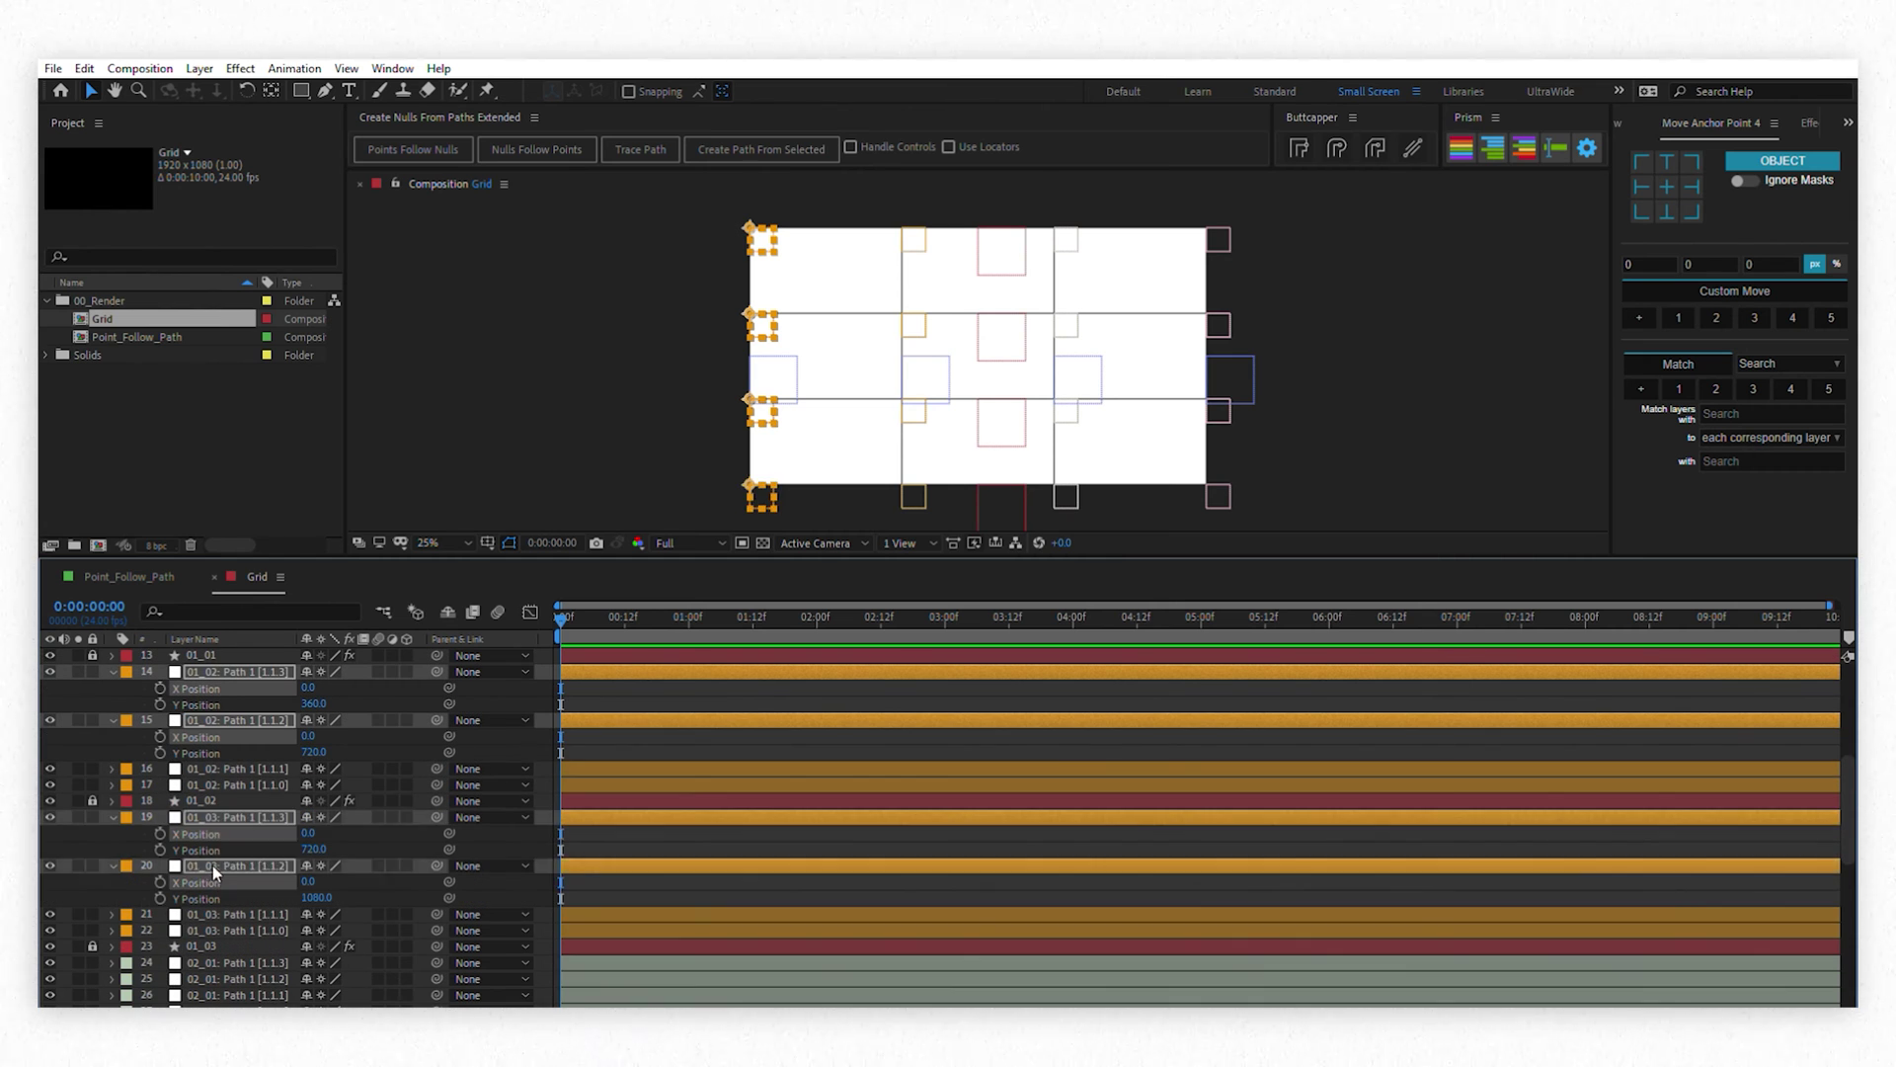
Pick-whip layer 9's X Position to Column_01's X Position
scroll(211, 864, up, 7)
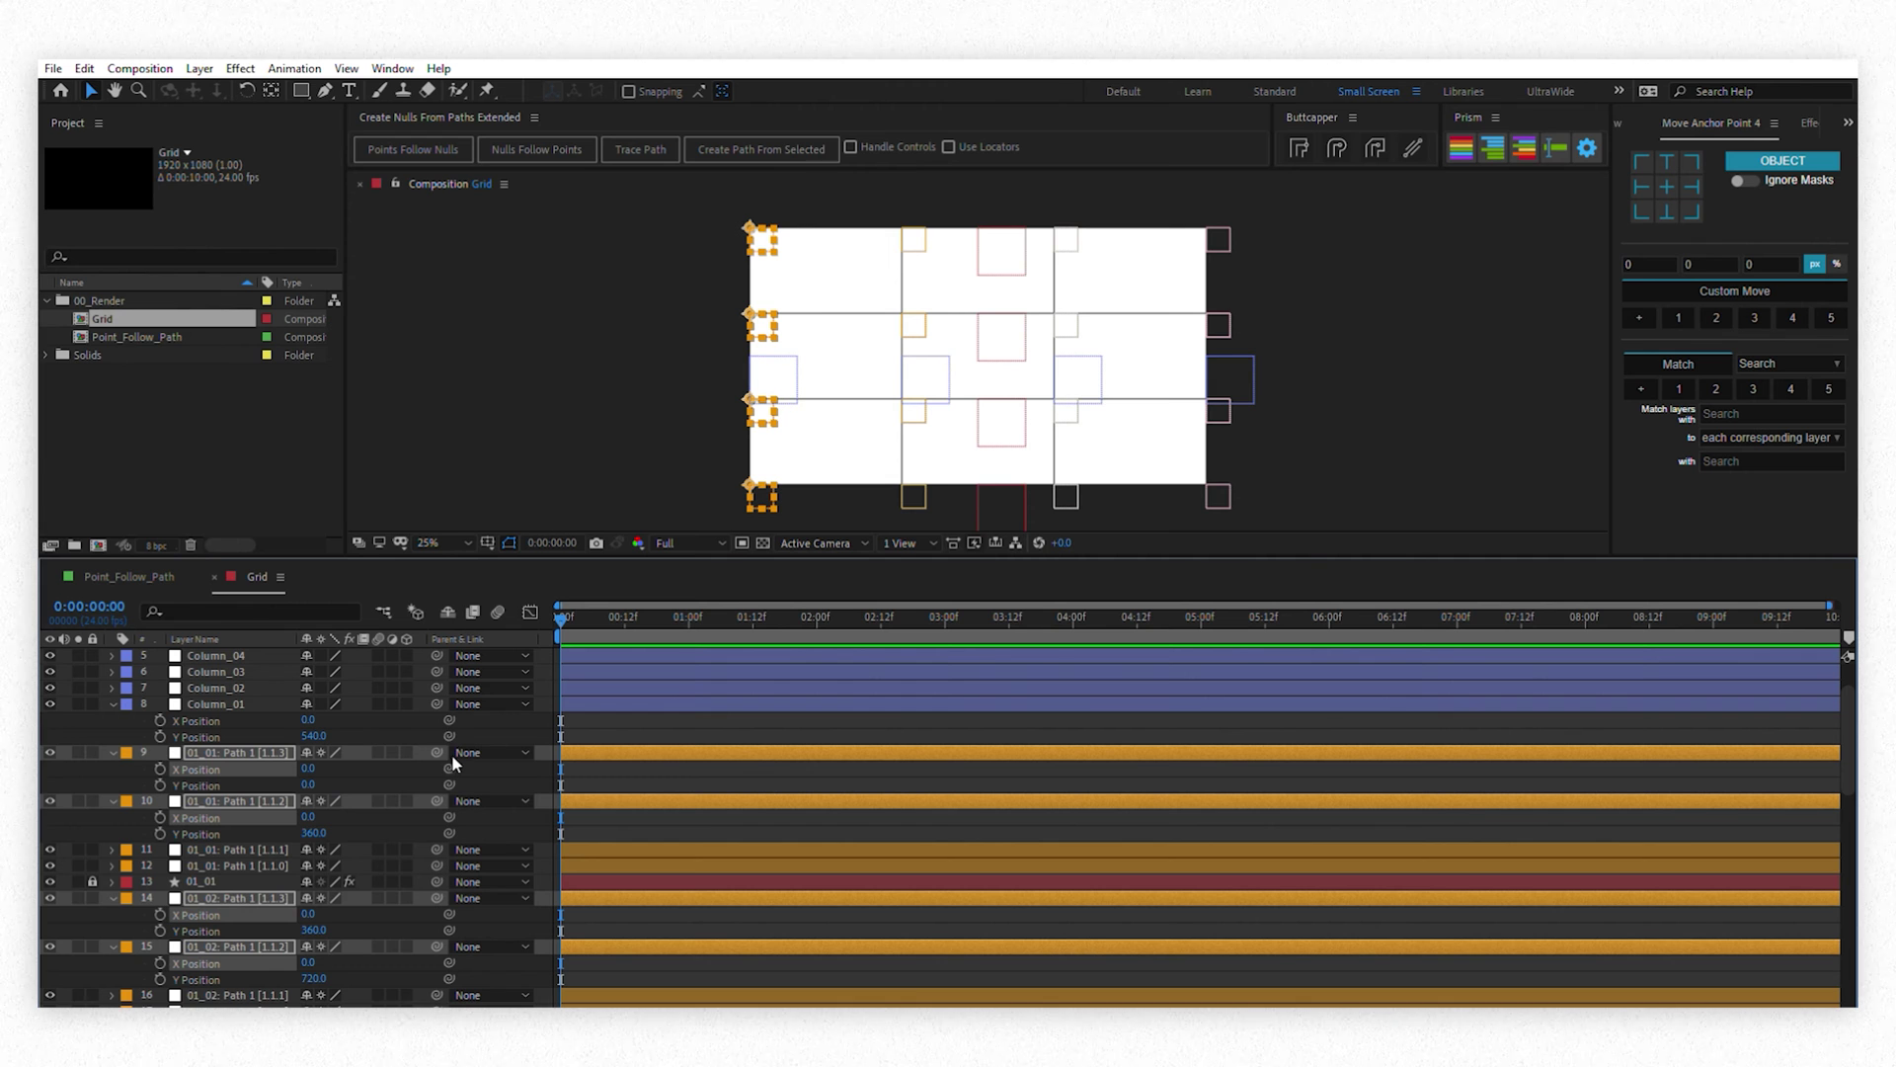
drag(450, 767, 228, 703)
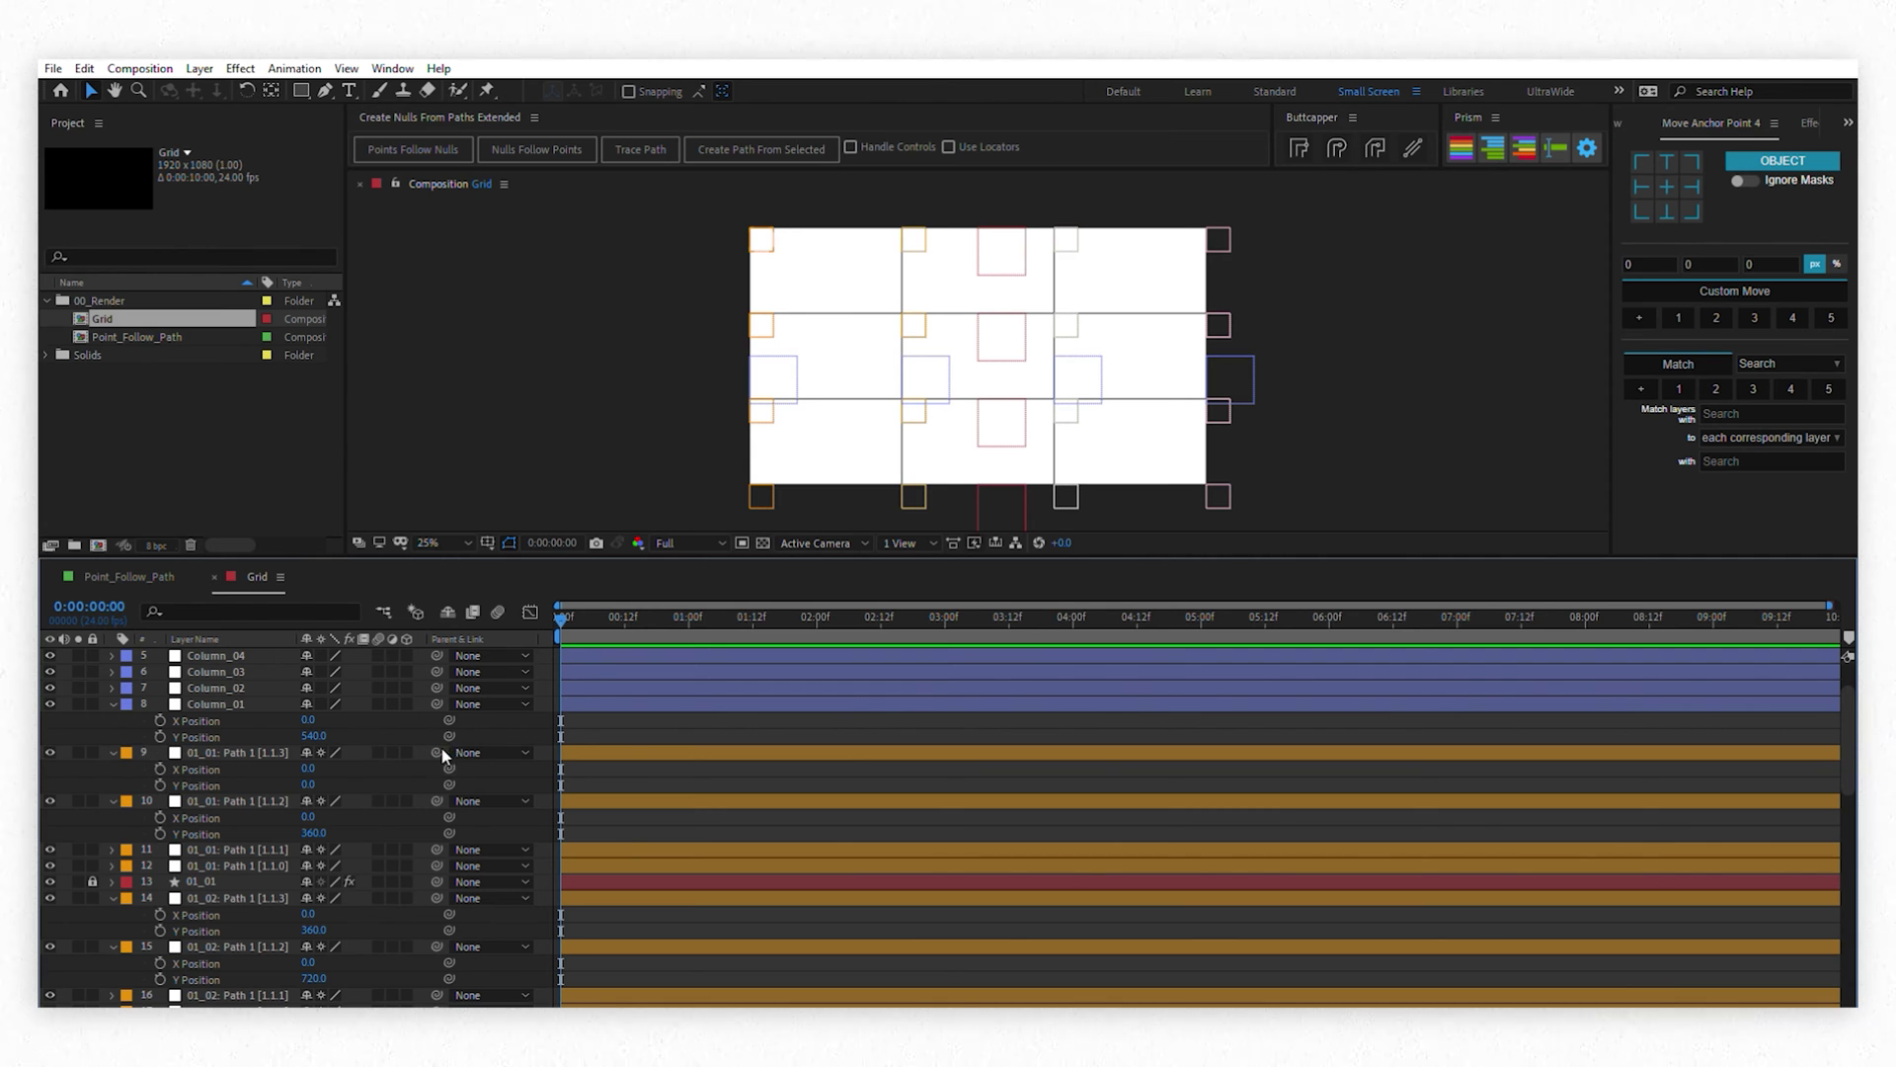
drag(449, 768, 231, 703)
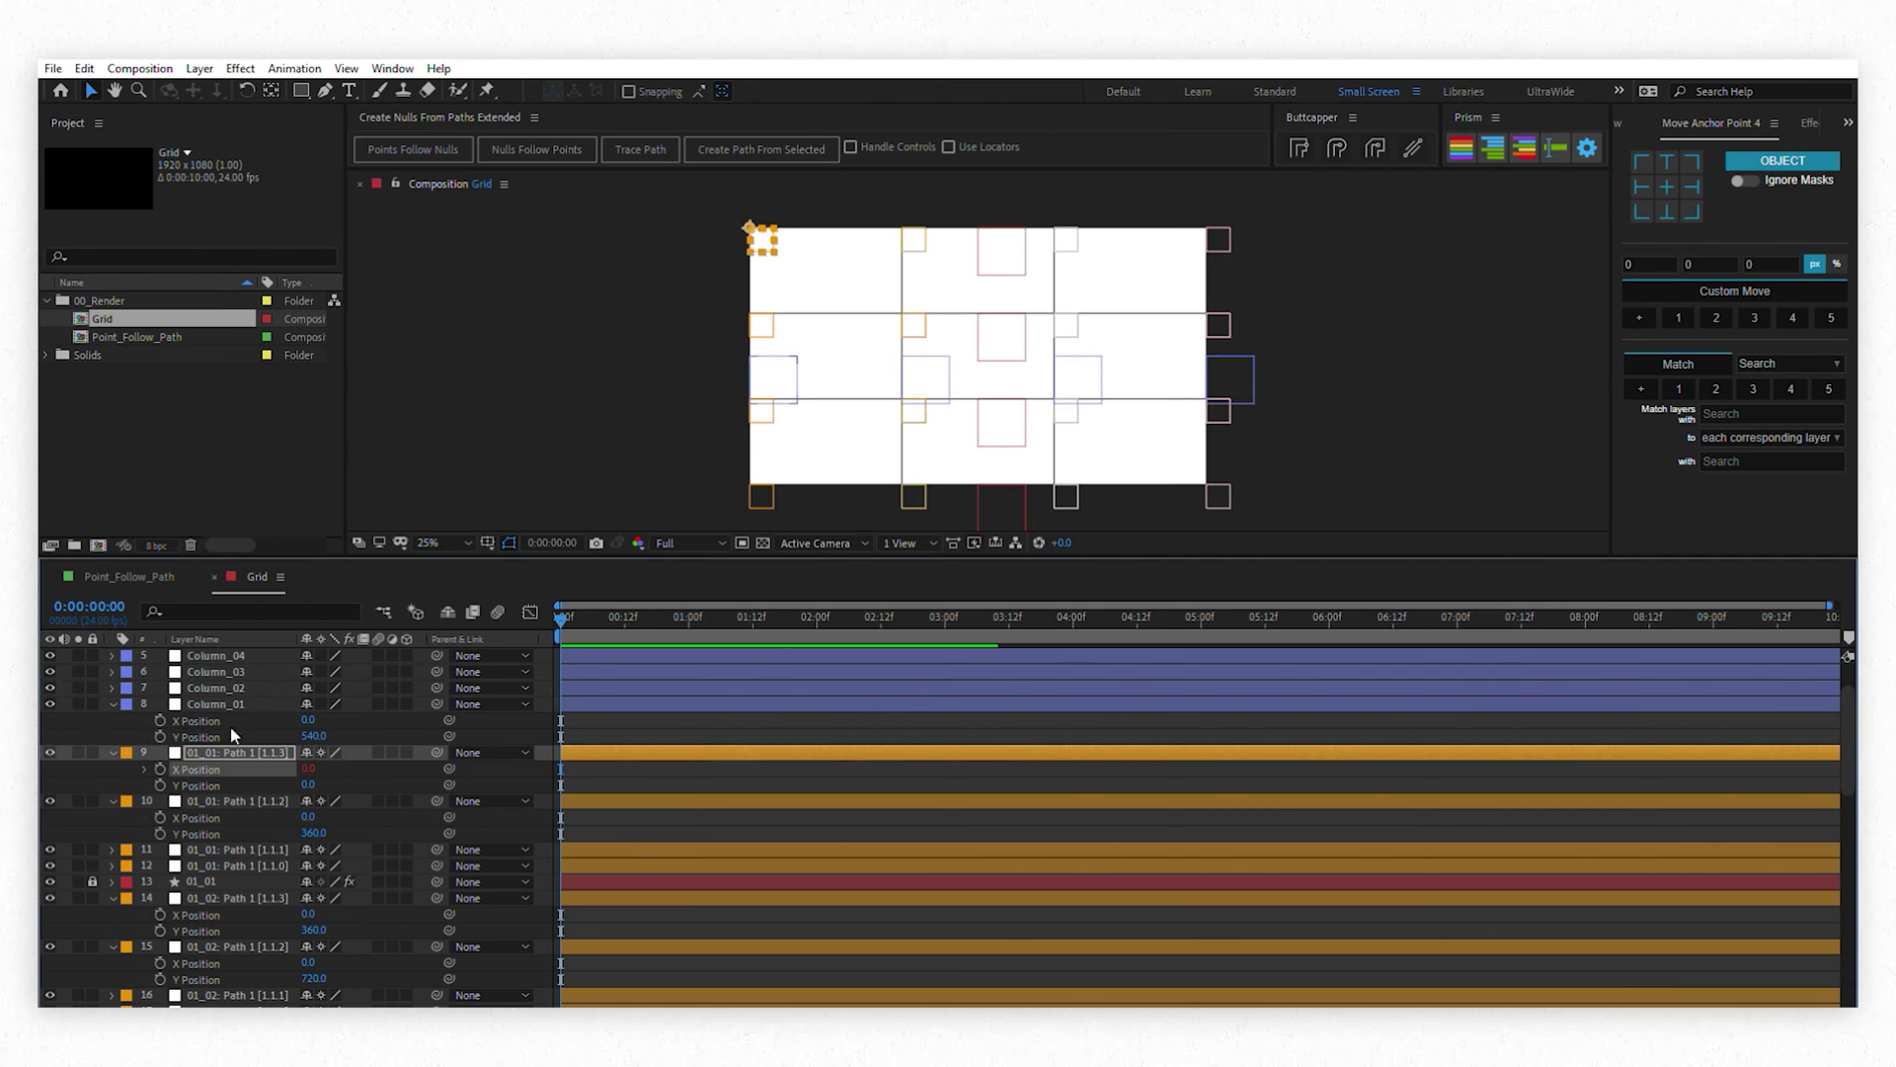
Copy the X Position expression onto layers 10, 14, 15, 19 and 20, then test by moving Column_01
right_click(174, 755)
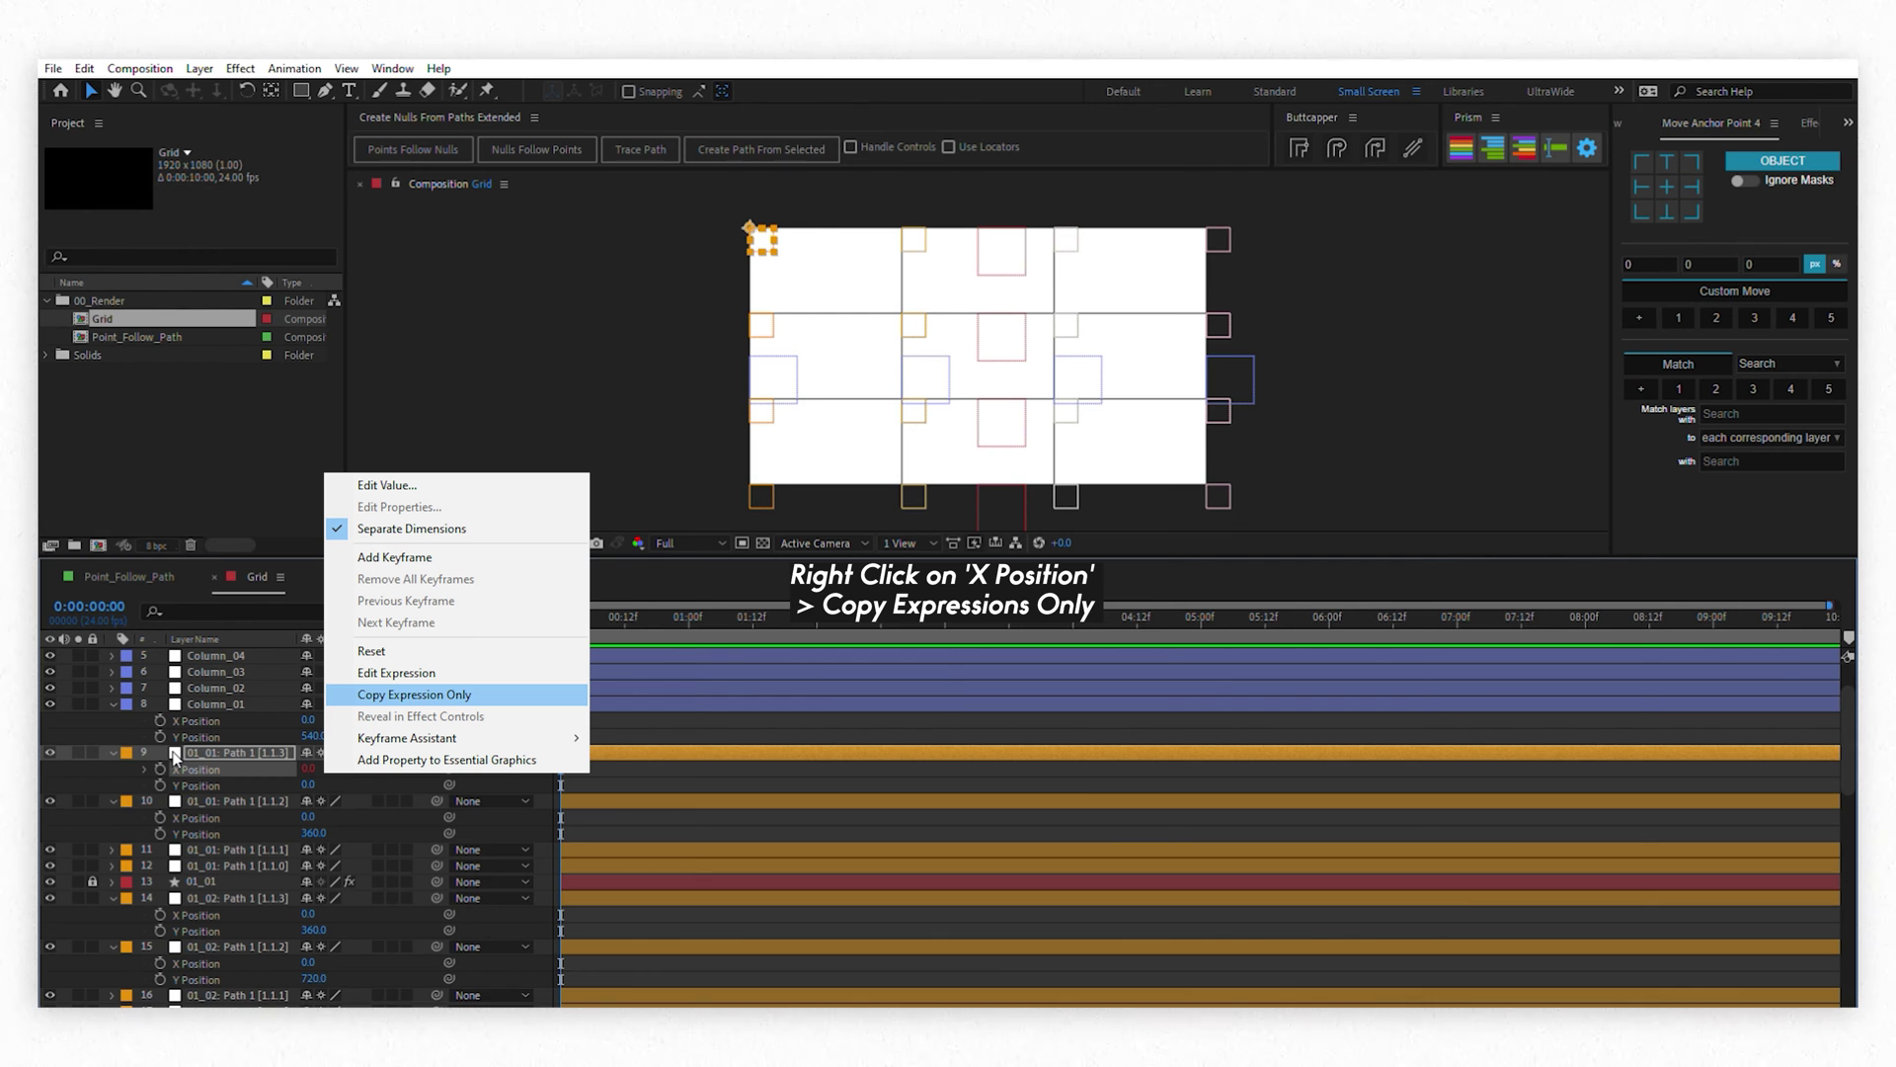
key(Return)
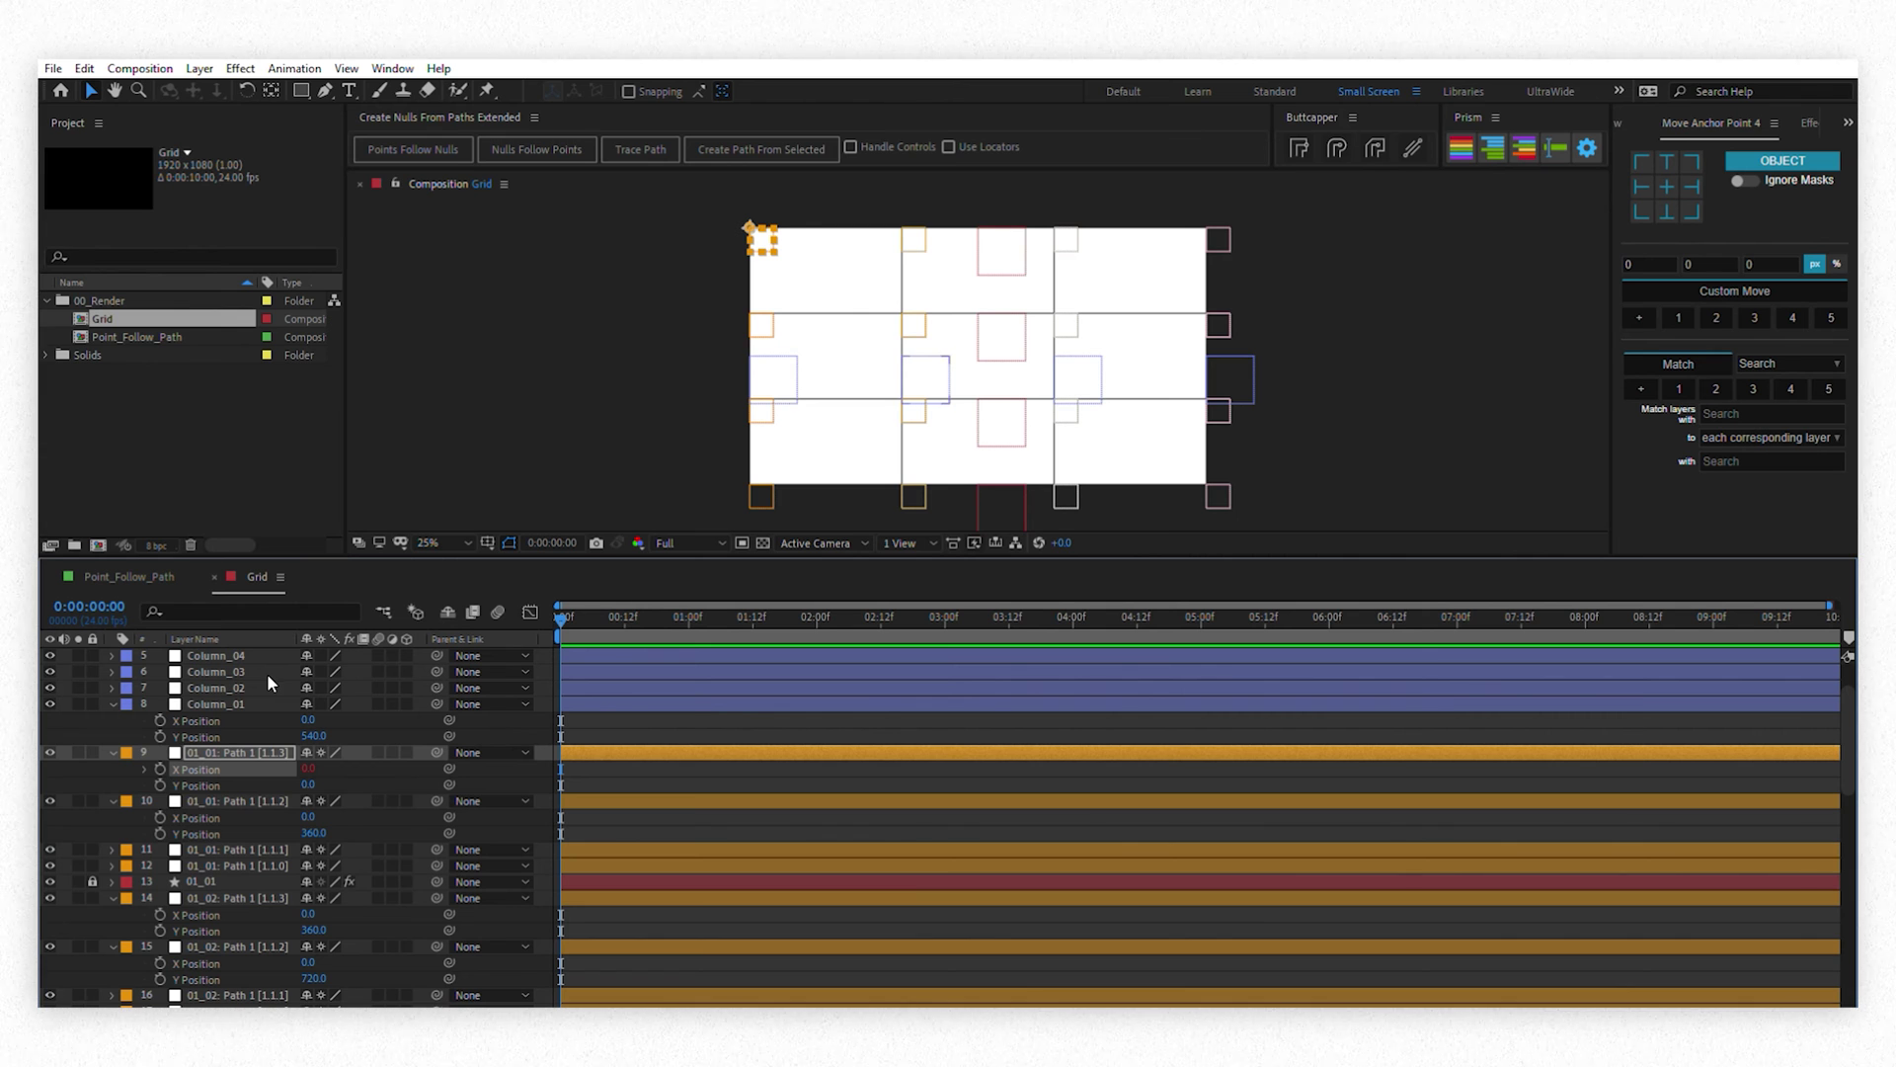
click(192, 815)
ctrl+click(198, 901)
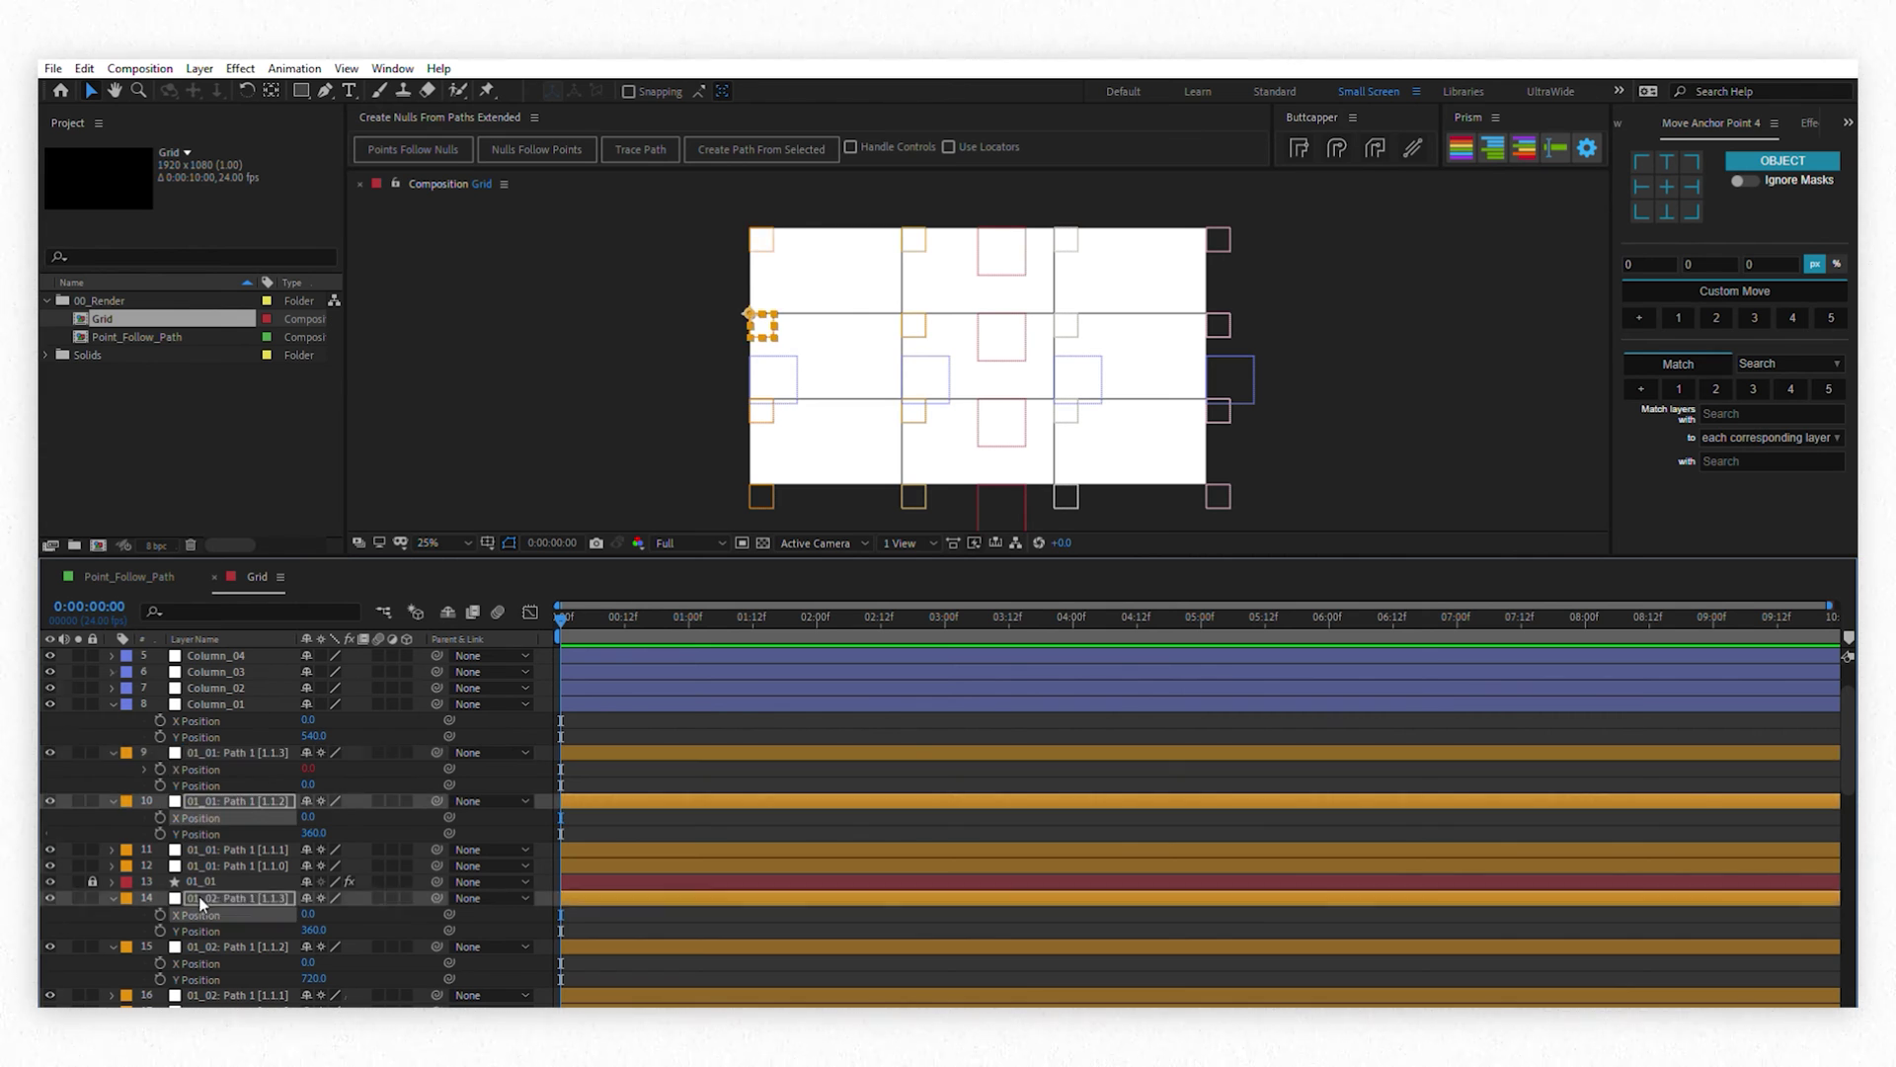
scroll(200, 902, down, 3)
ctrl+click(201, 832)
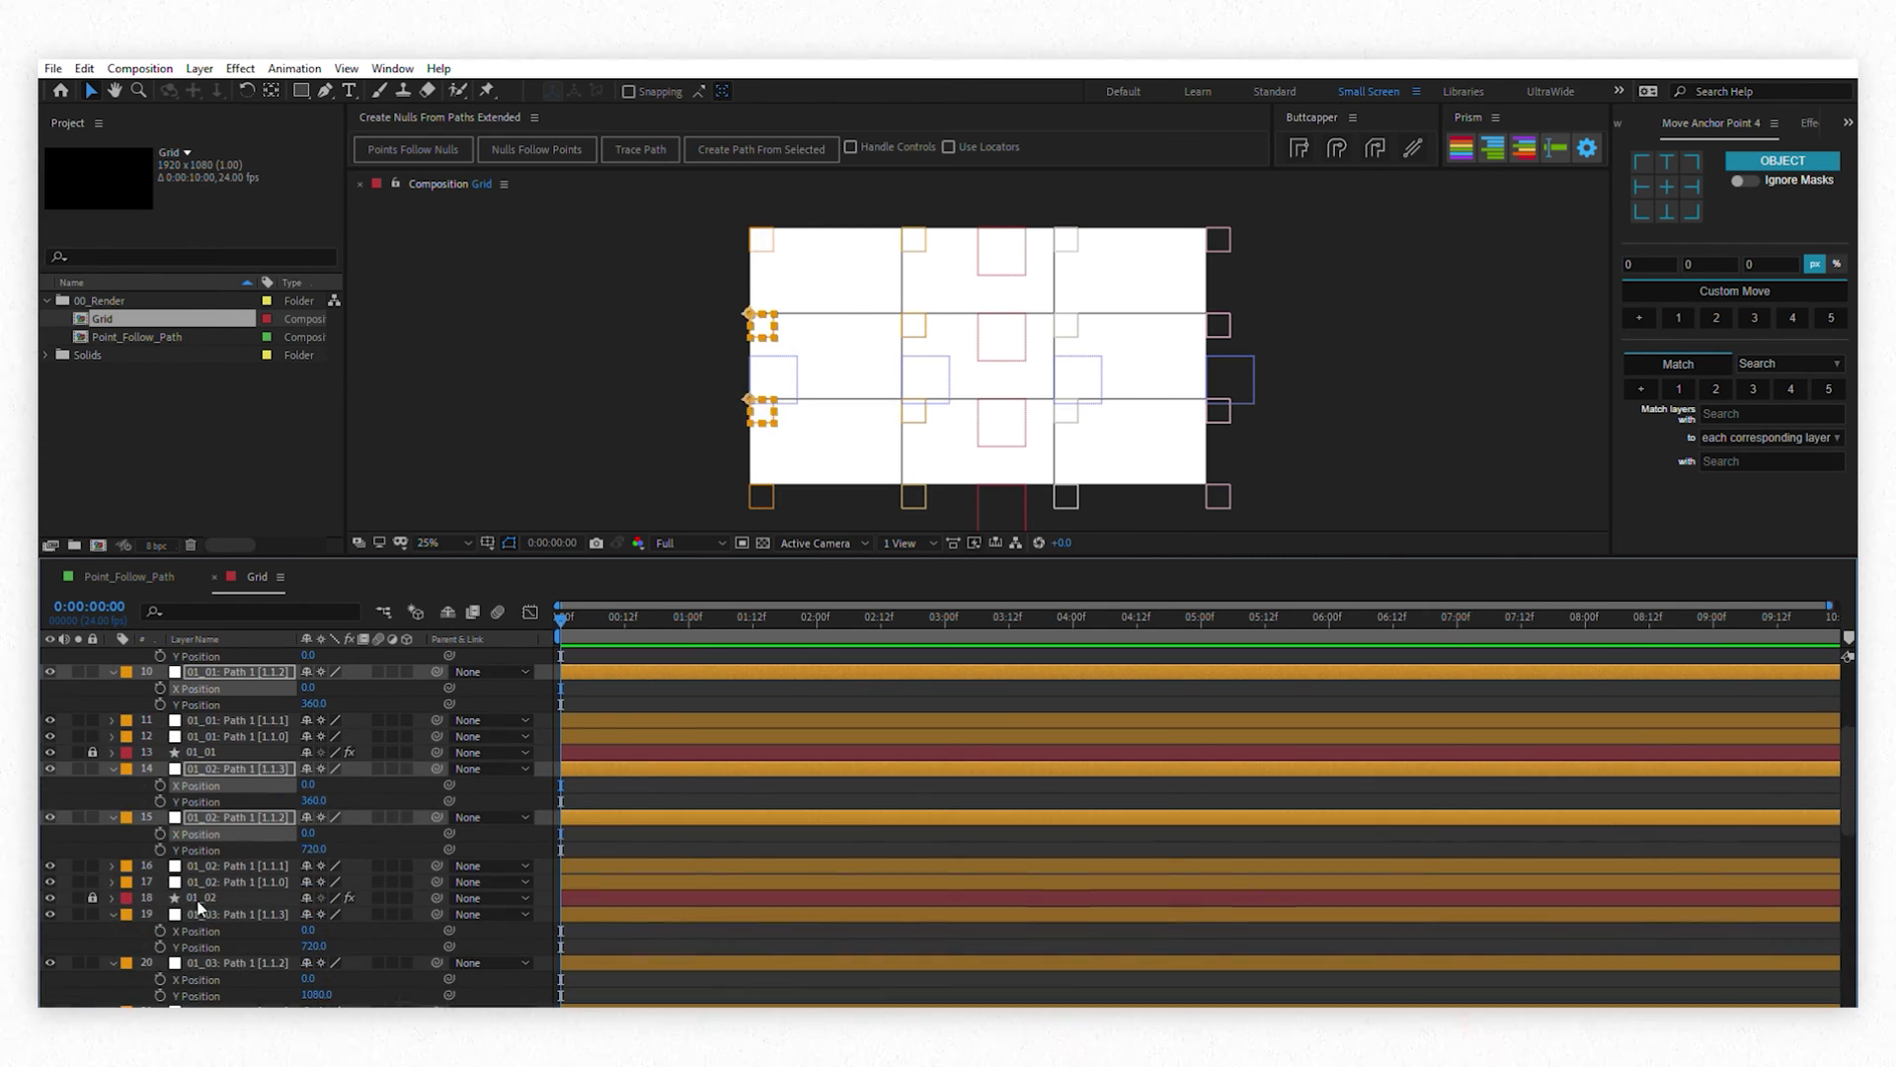
ctrl+click(201, 929)
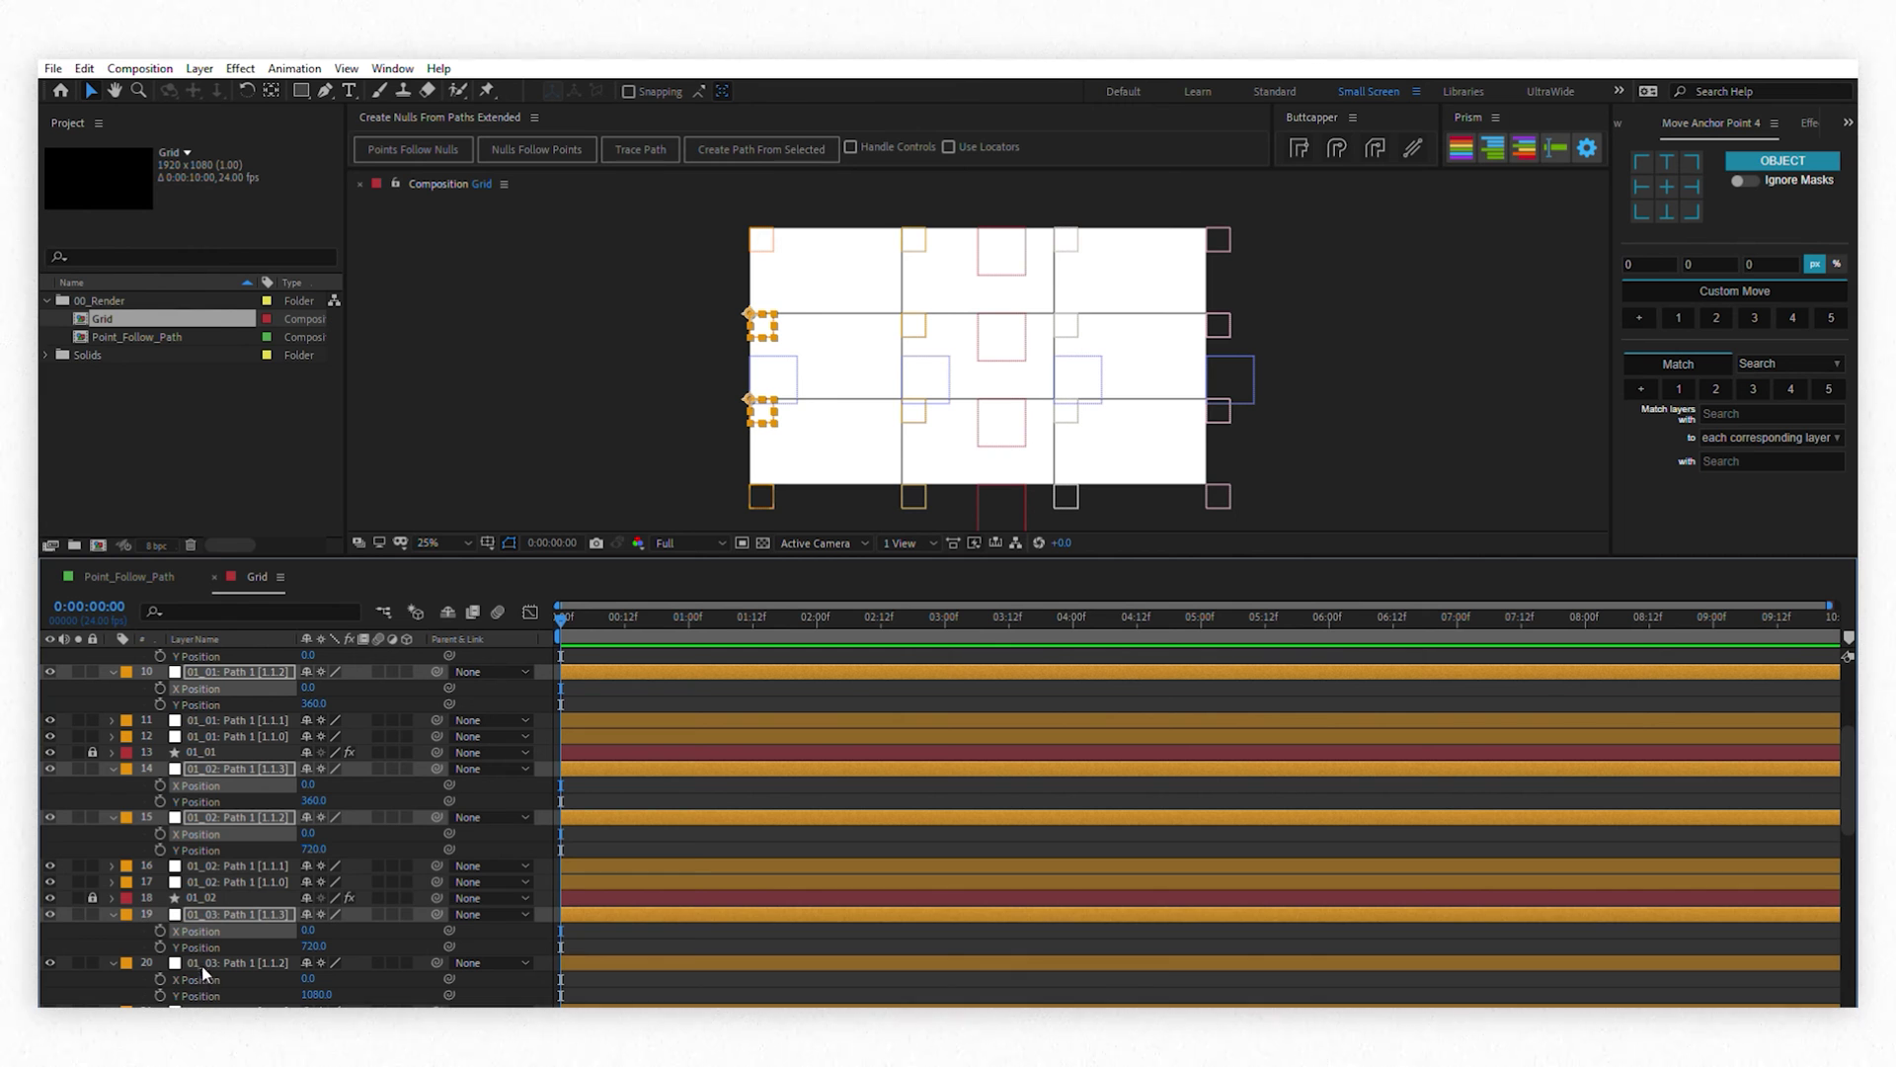
ctrl+click(202, 979)
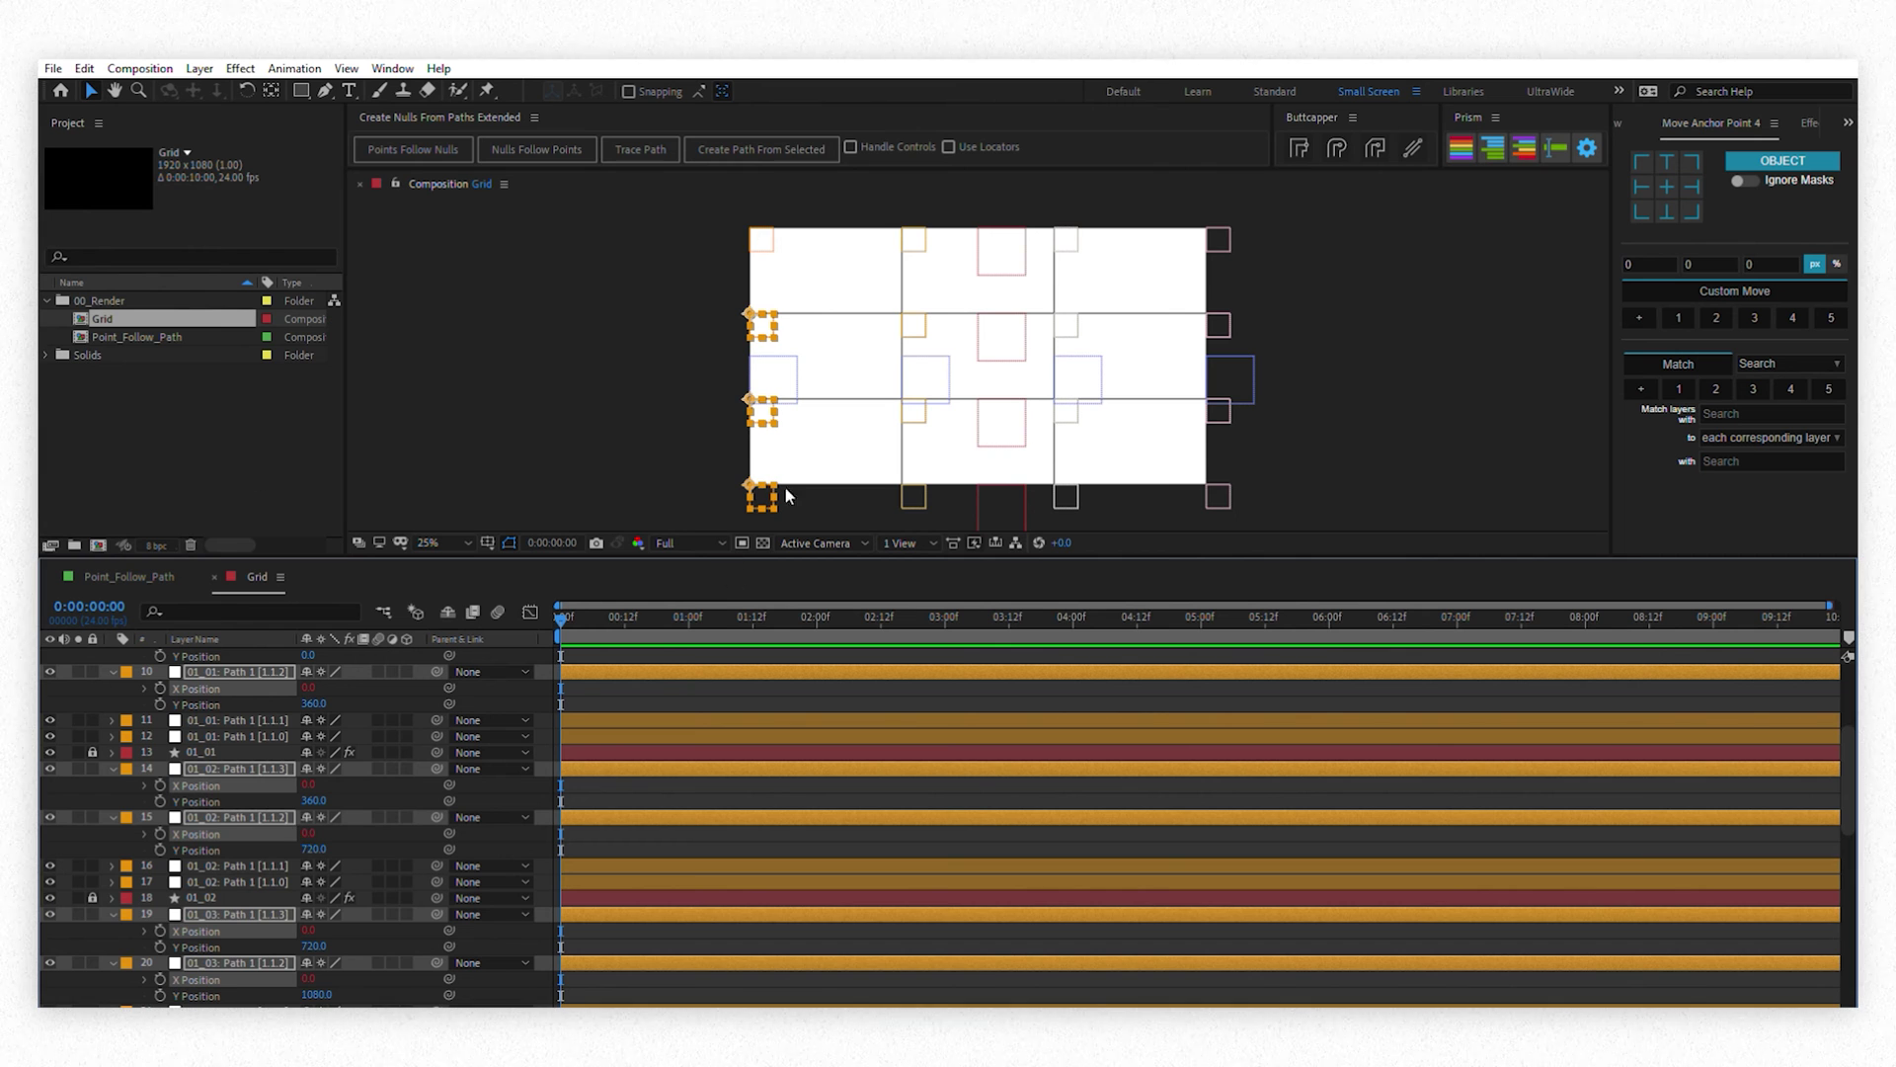
mouse_move(775, 356)
mouse_down()
mouse_move(862, 355)
mouse_move(803, 369)
mouse_move(820, 338)
mouse_move(864, 355)
mouse_move(842, 332)
mouse_move(832, 392)
mouse_move(843, 333)
mouse_move(833, 379)
mouse_move(783, 377)
mouse_up()
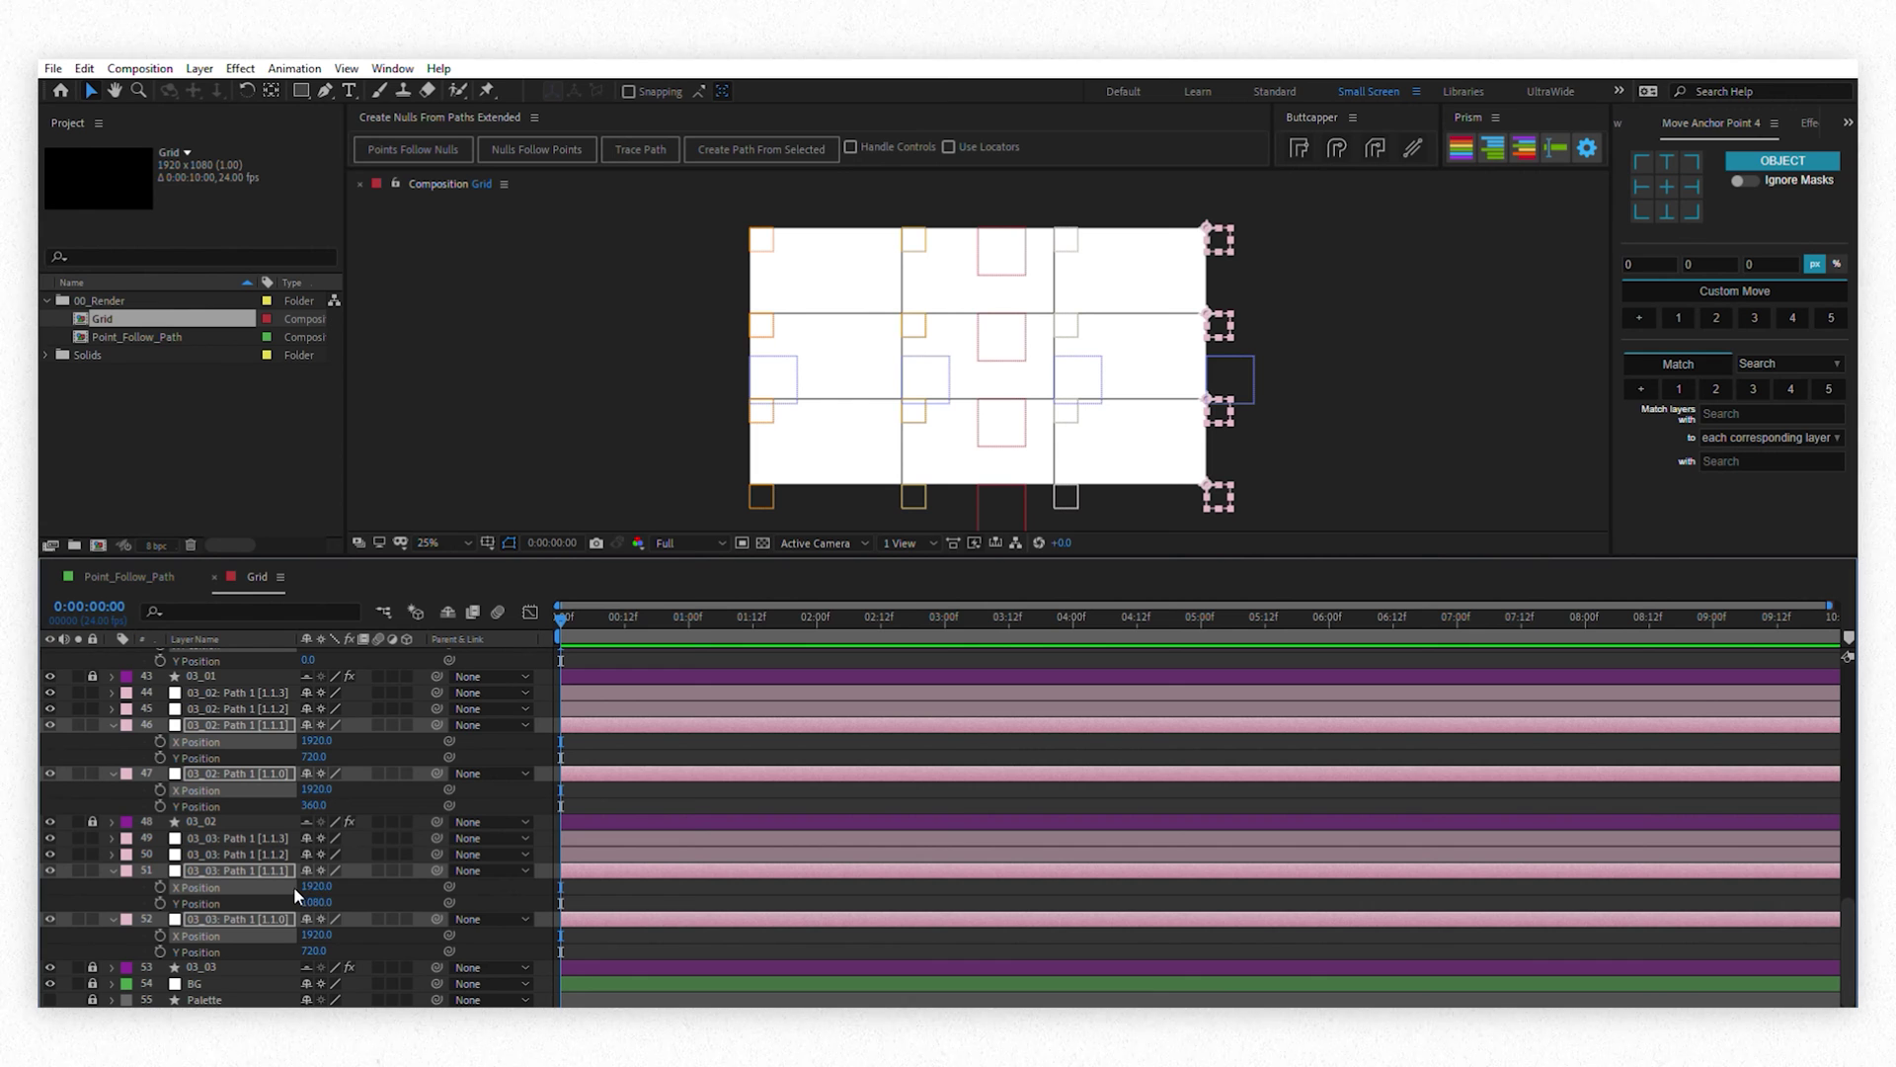
Paste the X Position expression onto the right-column nulls and drag the right column controller to test
key(ctrl+v)
mouse_move(1235, 375)
mouse_down()
mouse_move(1253, 371)
mouse_move(1149, 365)
mouse_move(1240, 359)
mouse_up()
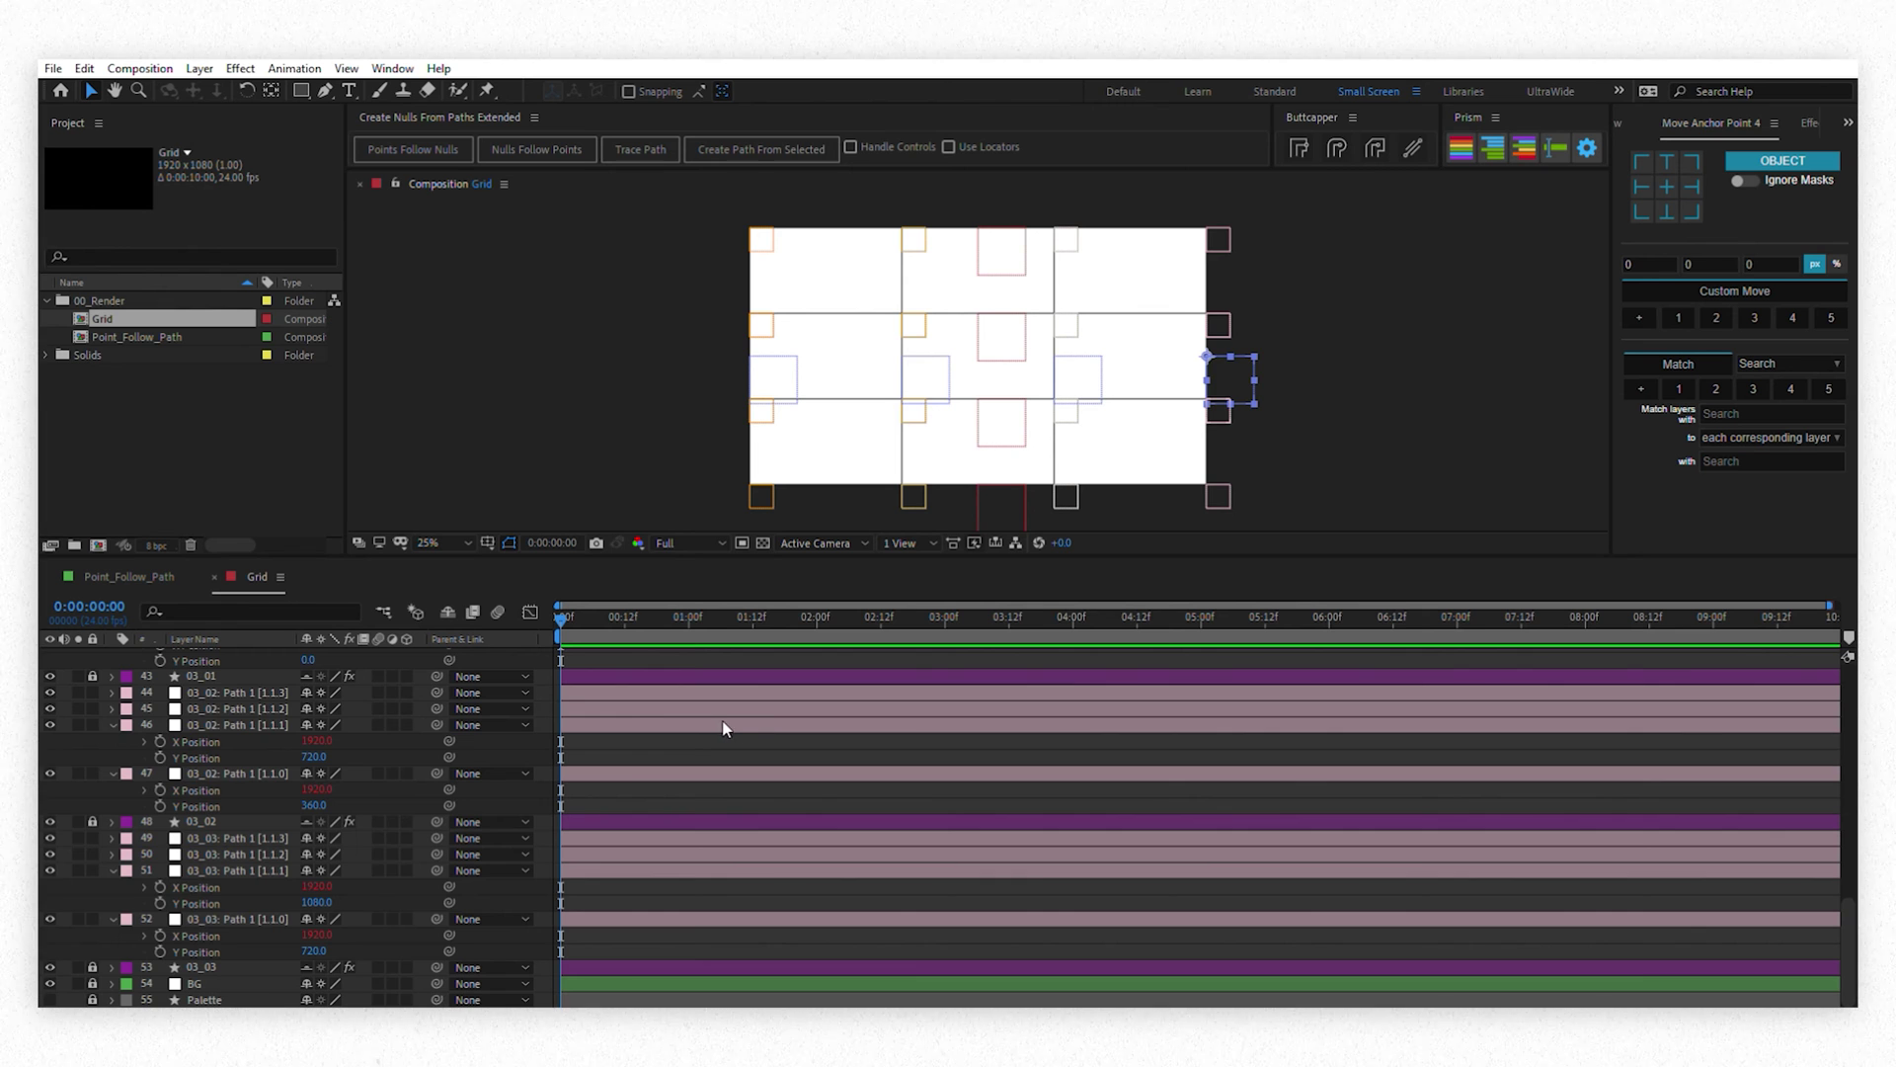
Collapse all layer properties, select the top row of corner nulls and show their Position
key(ctrl+a)
key(u)
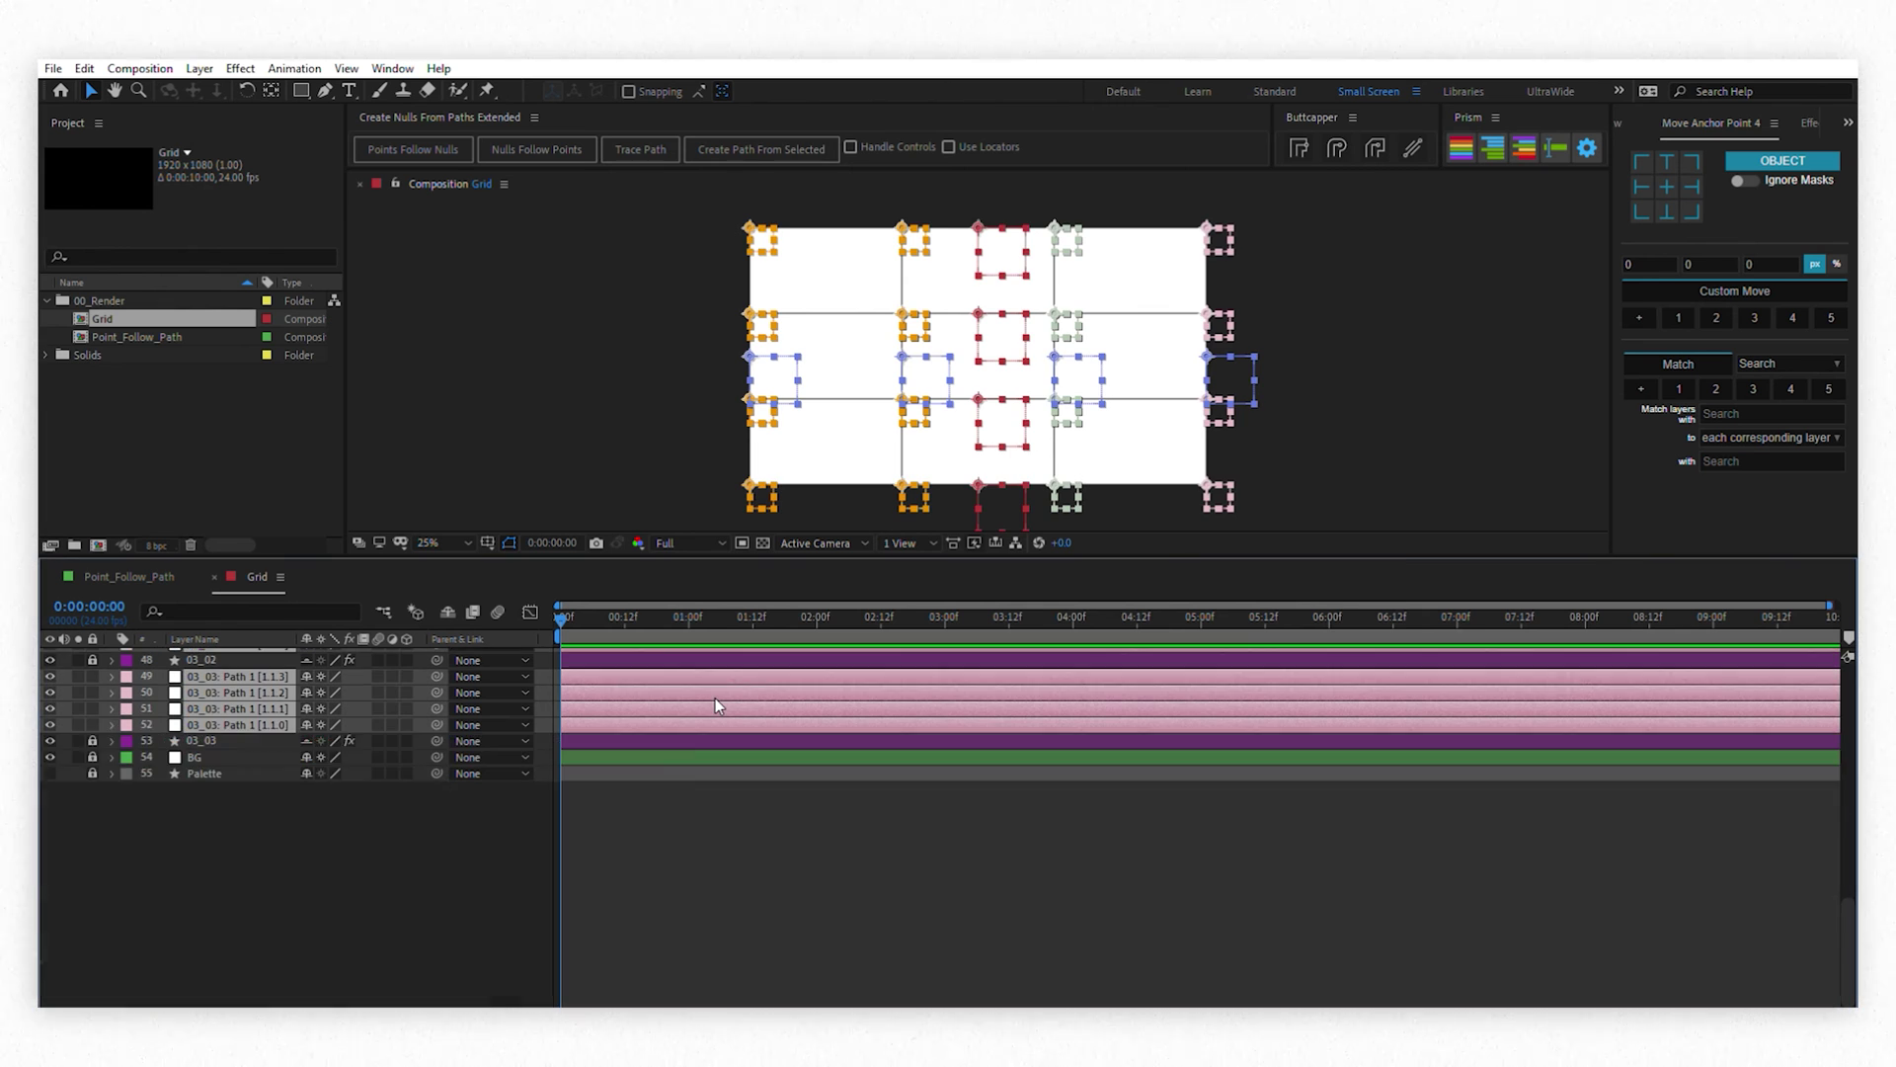
click(900, 863)
drag(650, 191, 1311, 262)
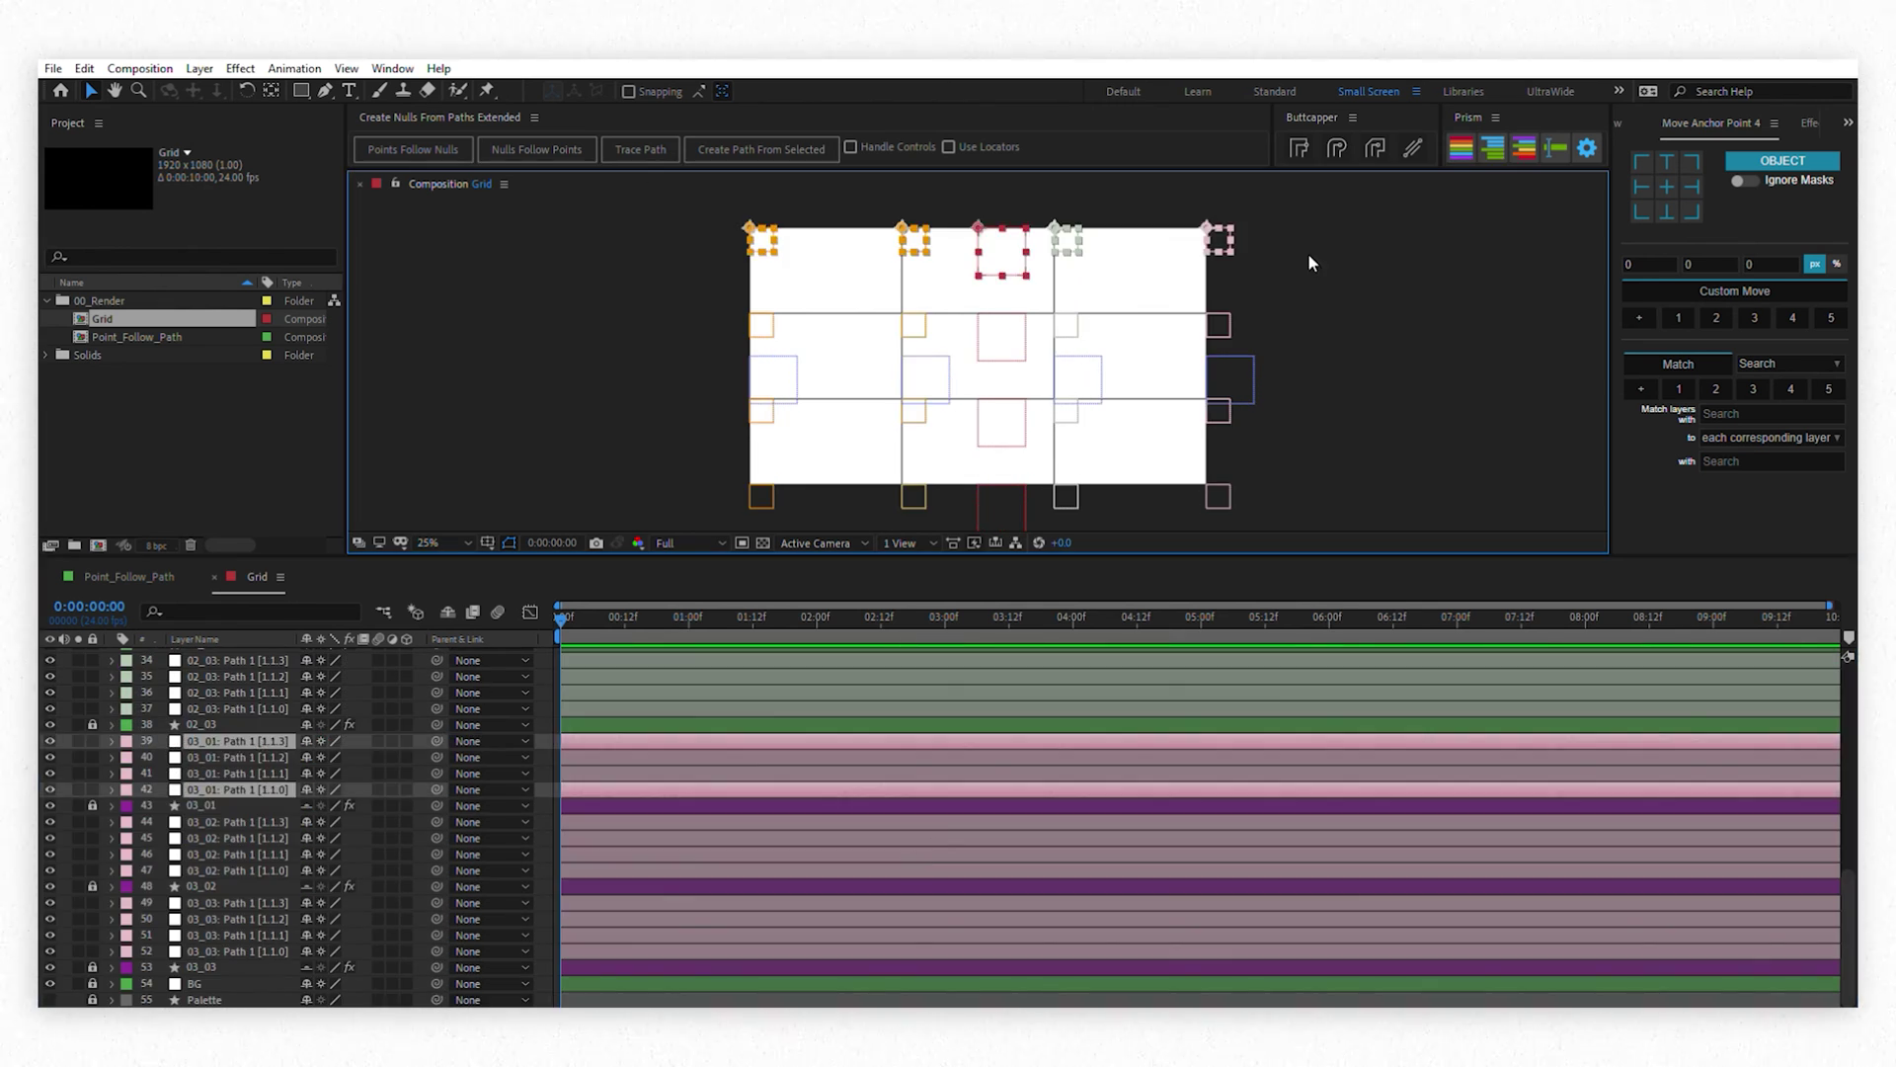
key(p)
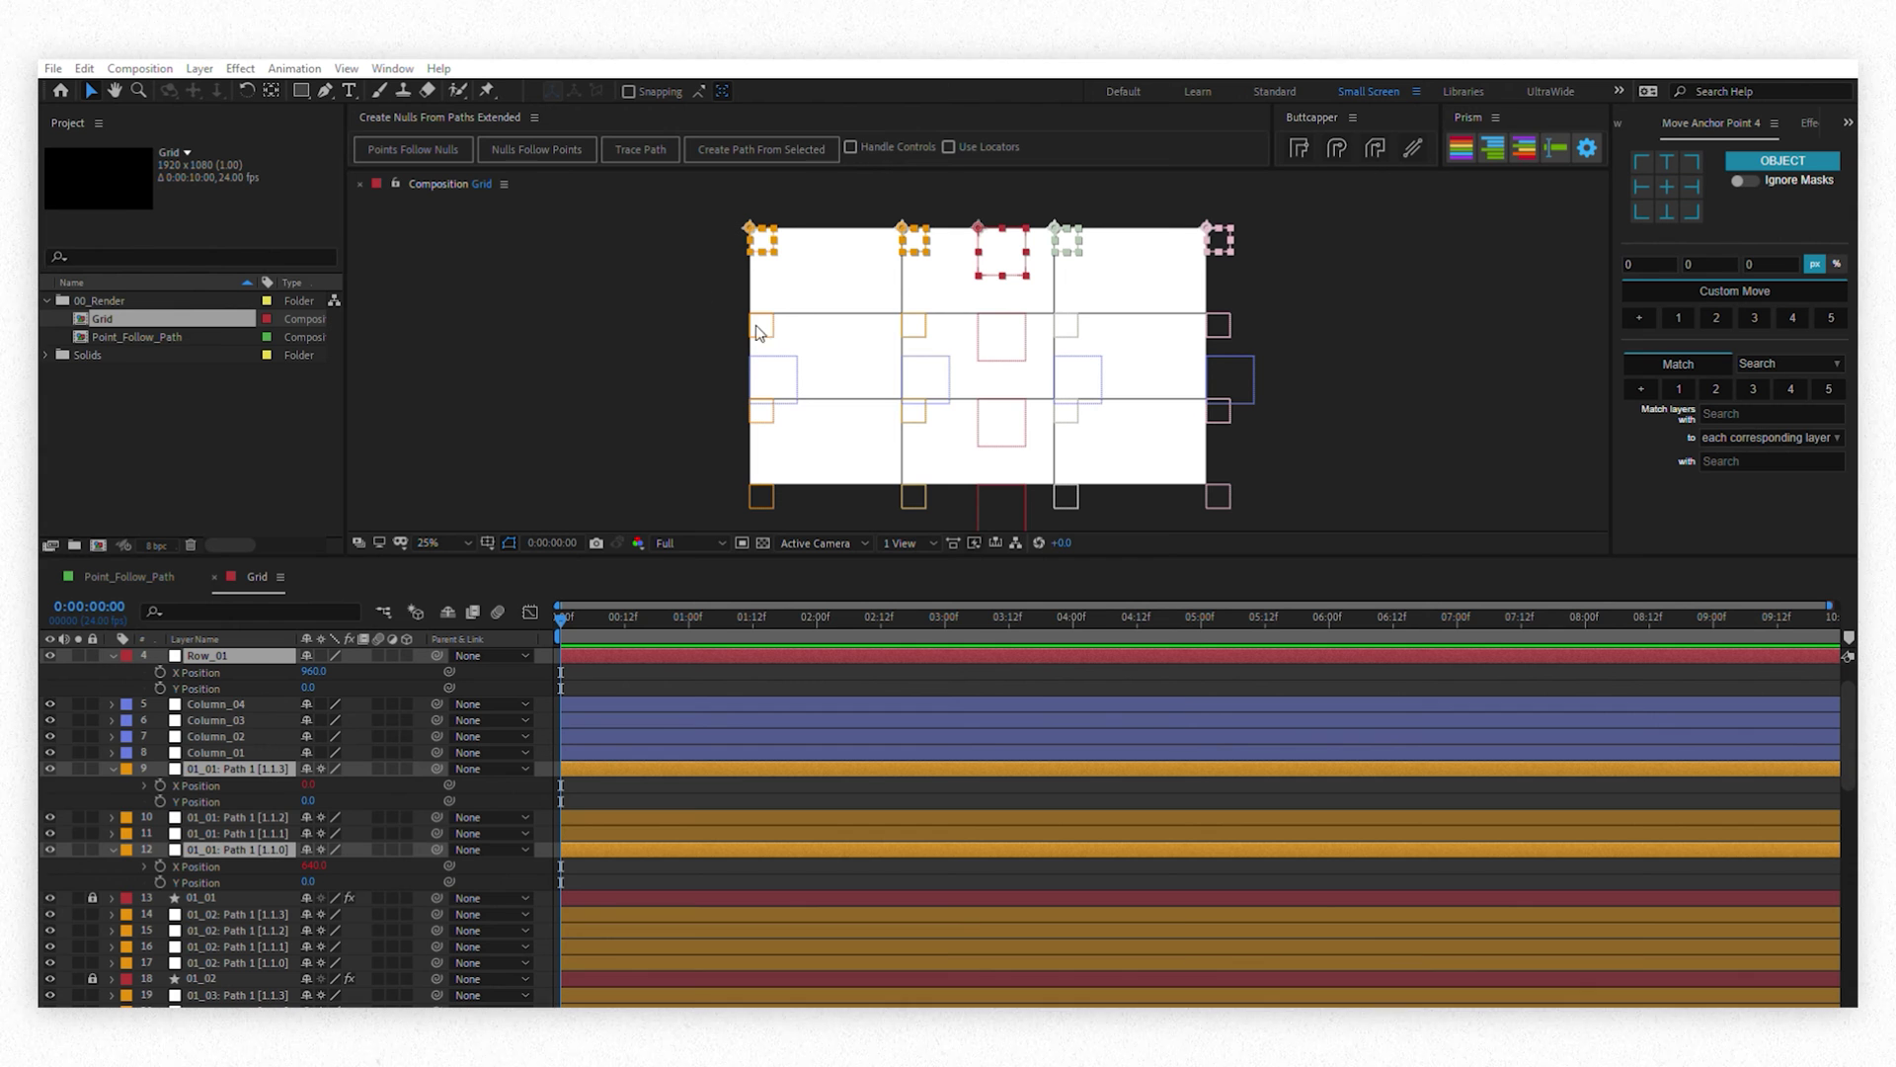
Pick-whip layer 9's Y Position to Row_01 and a bottom corner's to Row_04, then test by moving a node
click(289, 689)
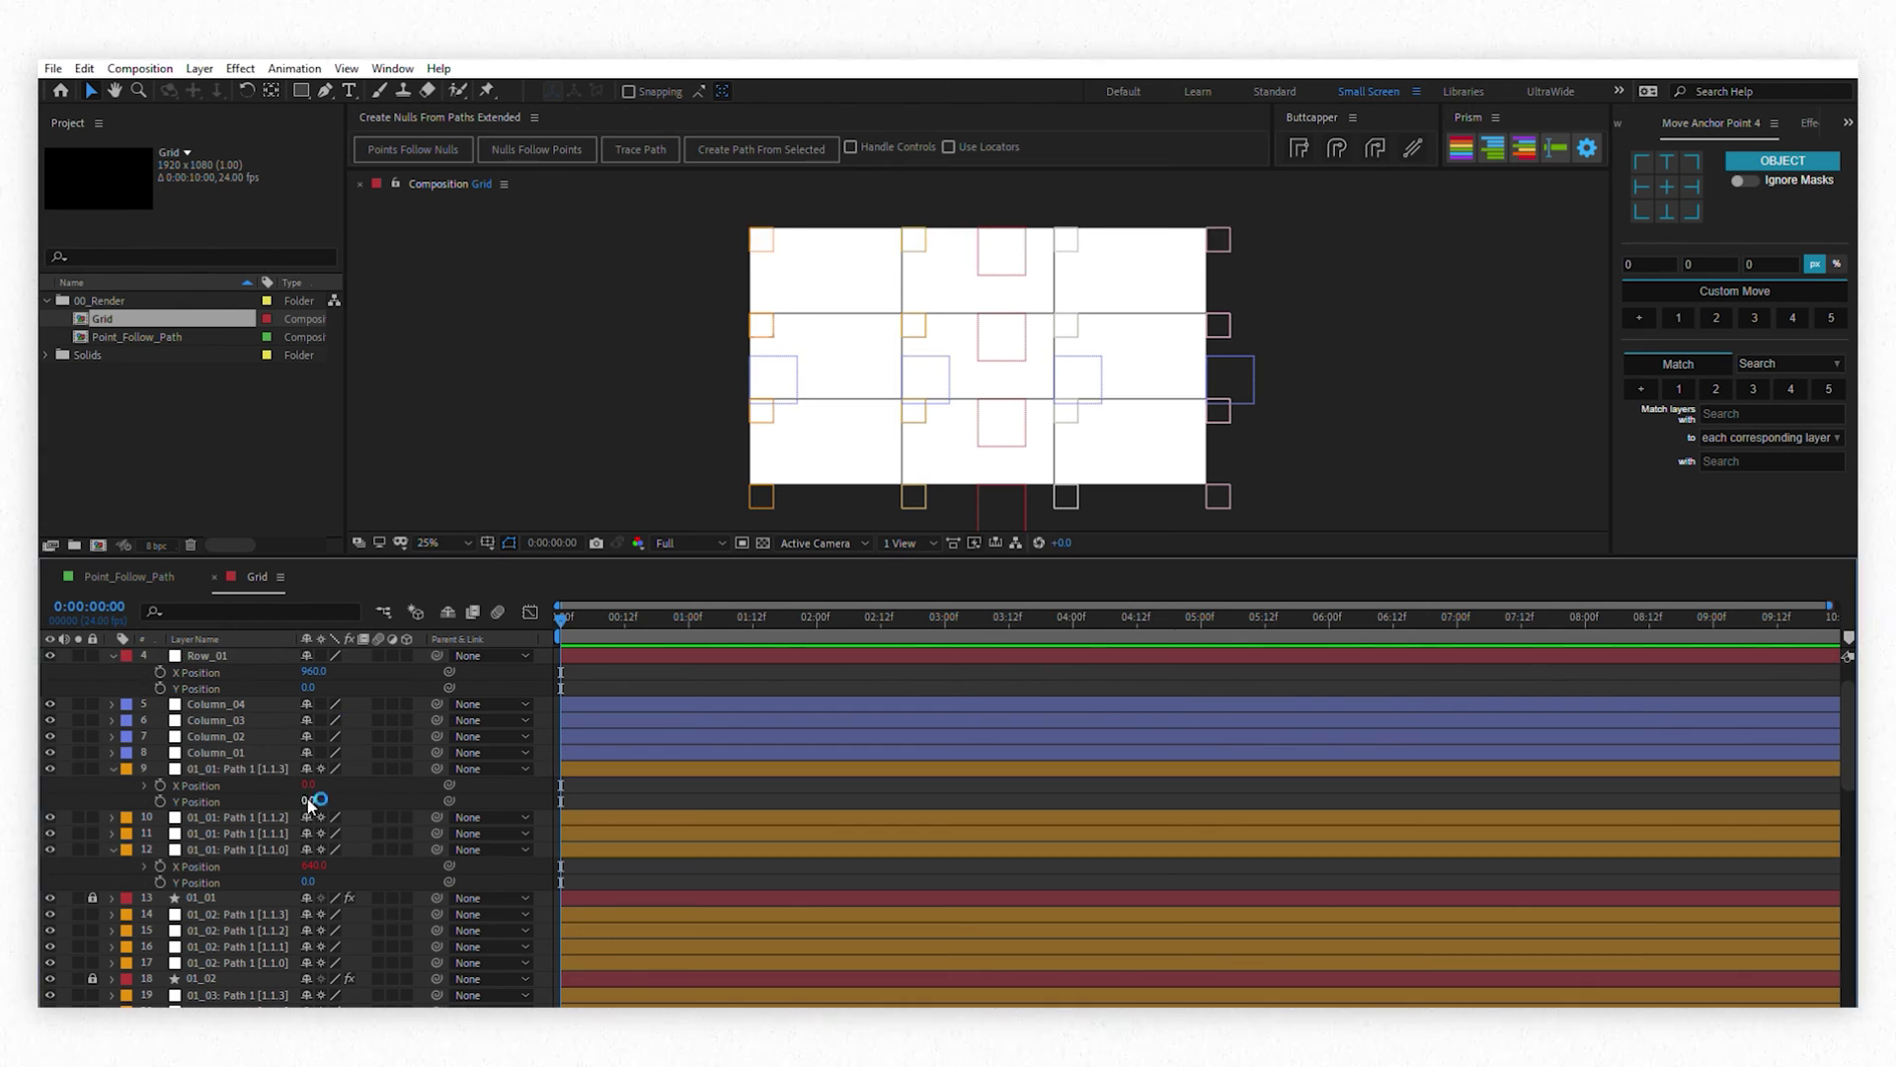
drag(449, 800, 199, 677)
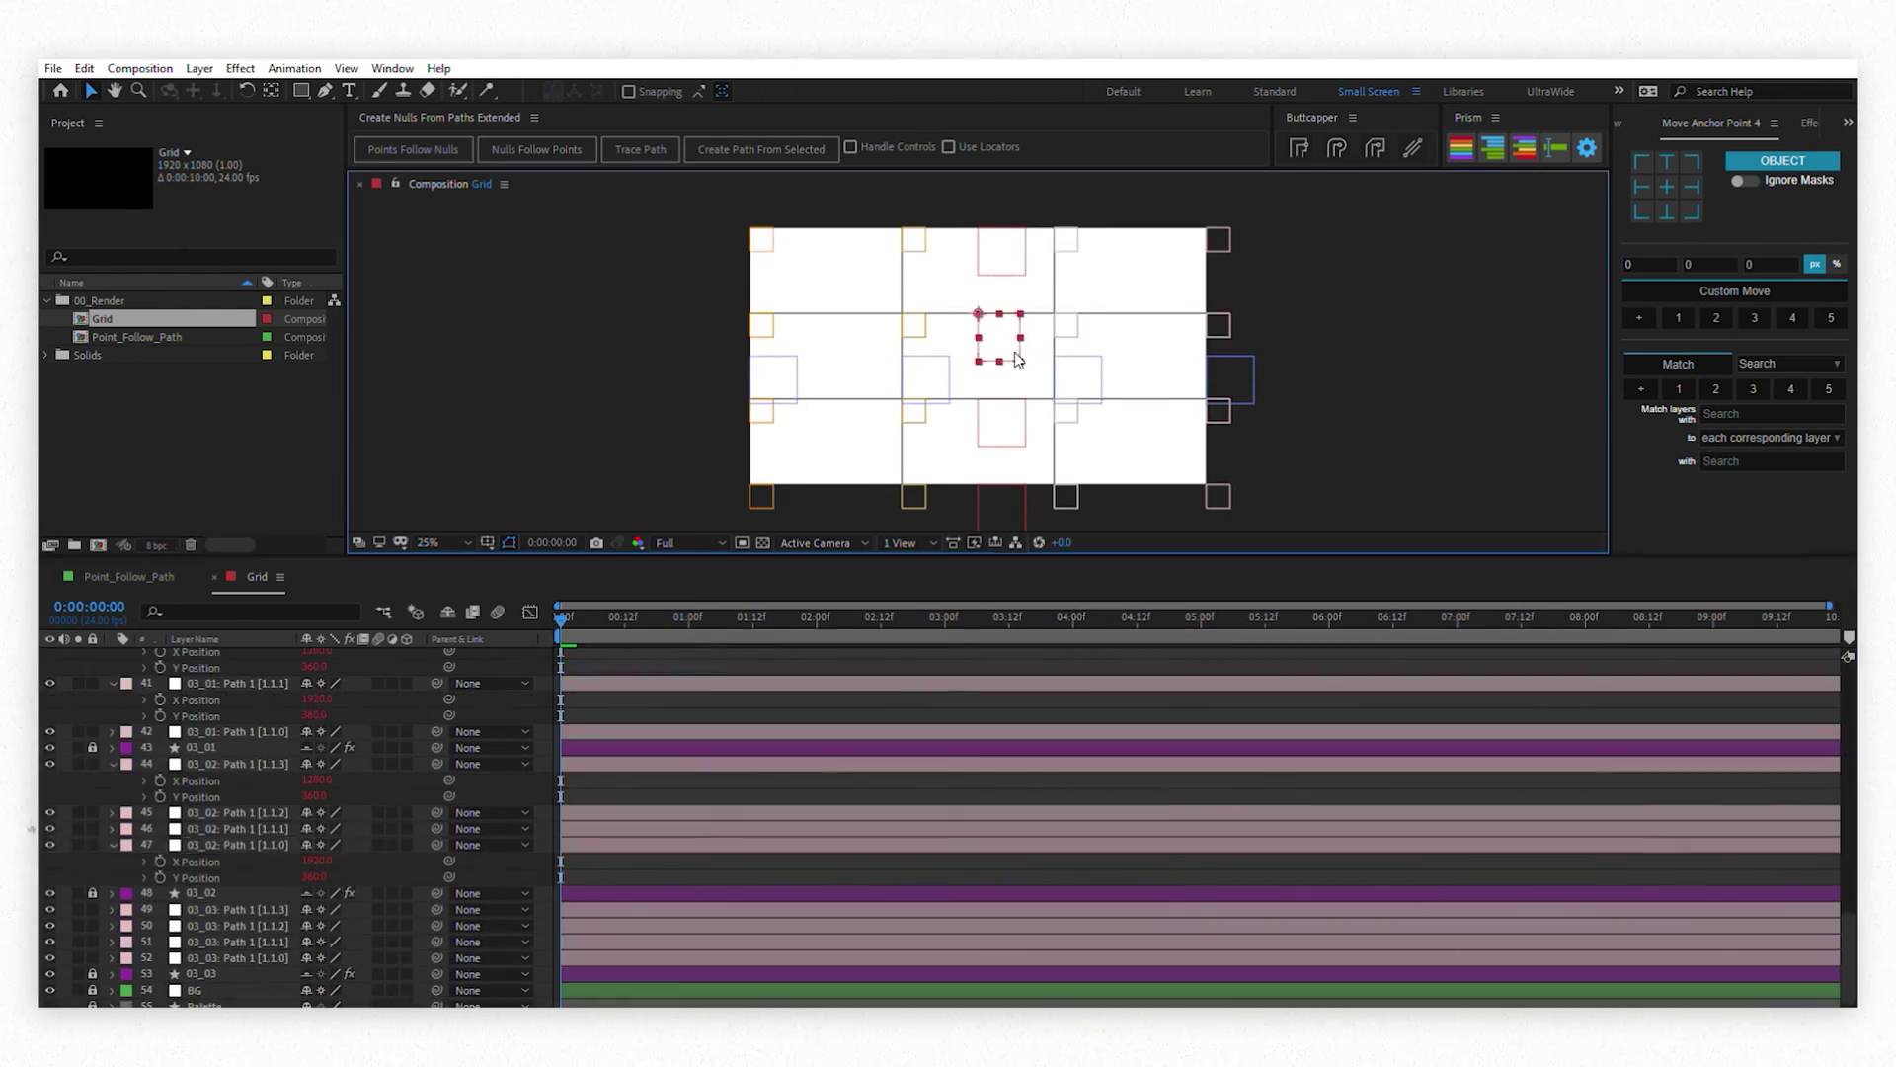
drag(440, 1003, 261, 640)
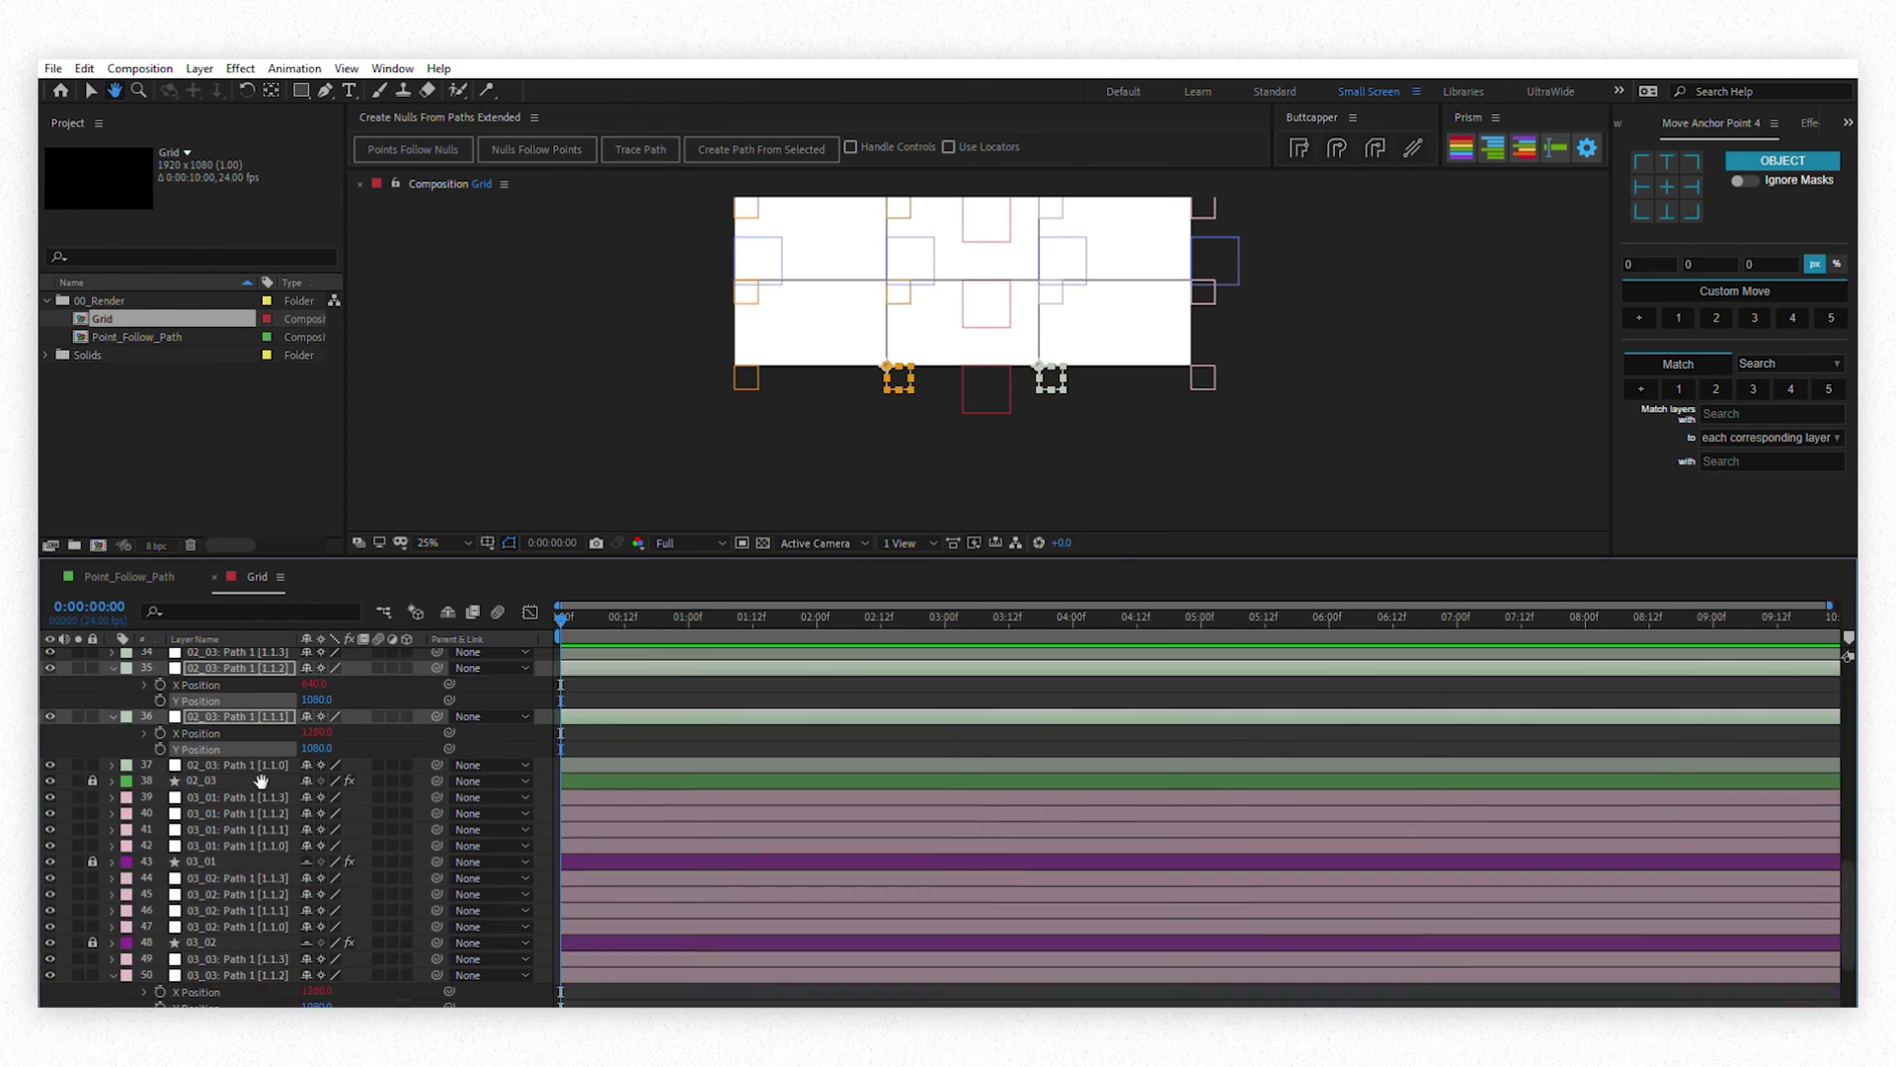
mouse_move(997, 358)
mouse_down()
mouse_move(1012, 326)
mouse_move(1016, 360)
mouse_up()
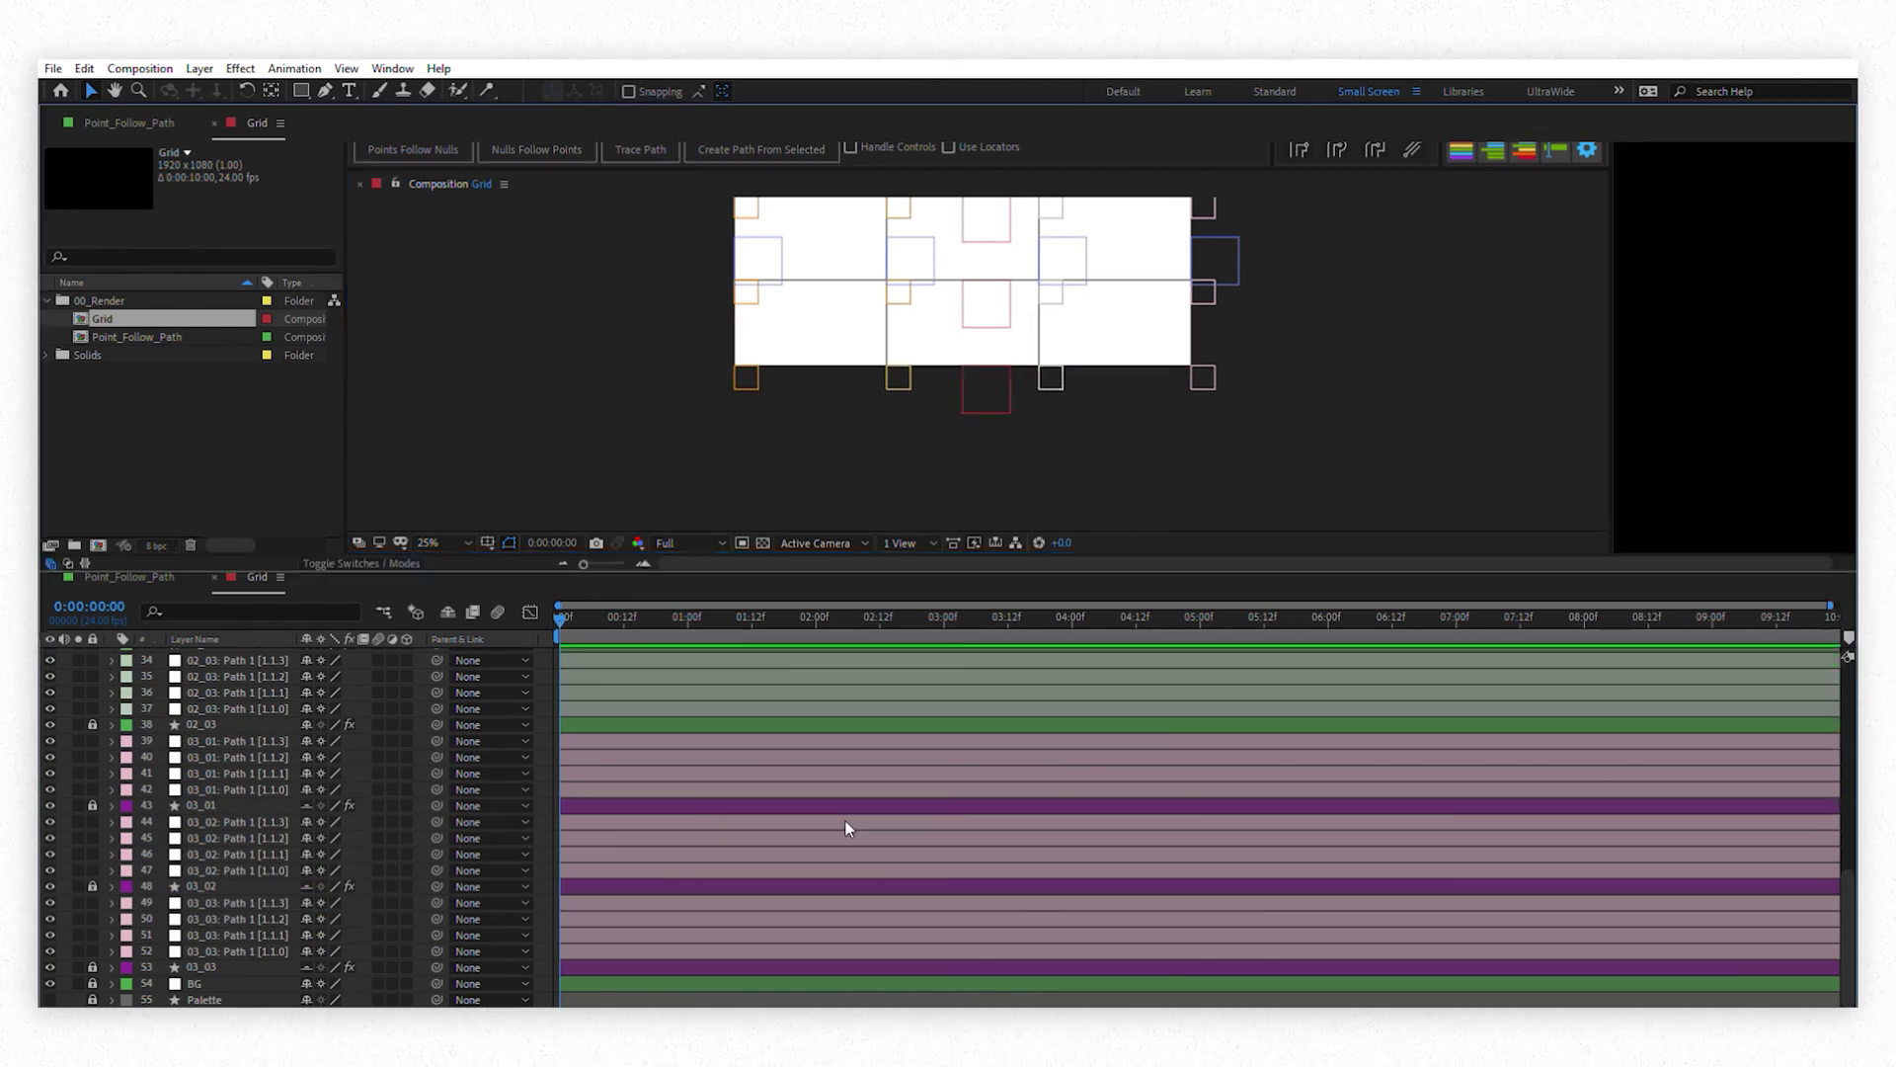
Mark the corner node layers as shy and hide them, leaving only the row and column controllers
key(grave)
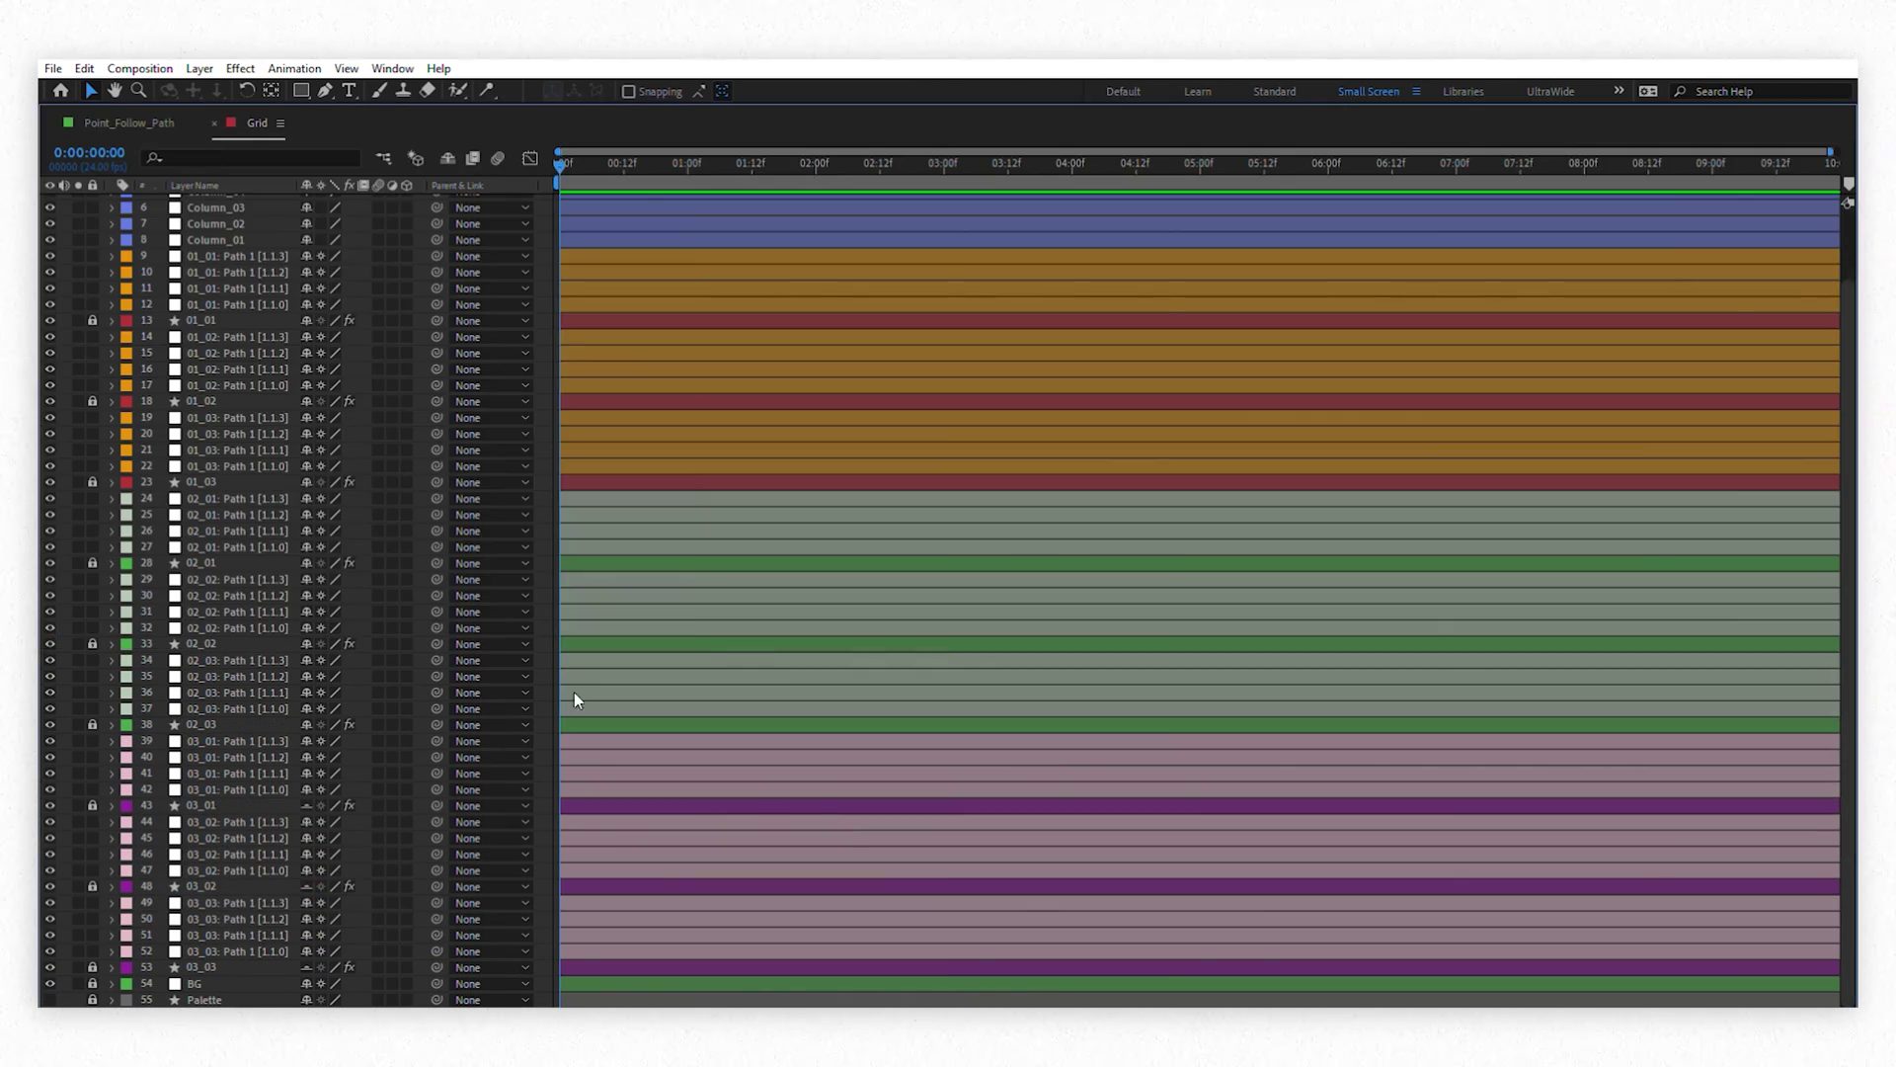
scroll(244, 234, up, 2)
key(ctrl+a)
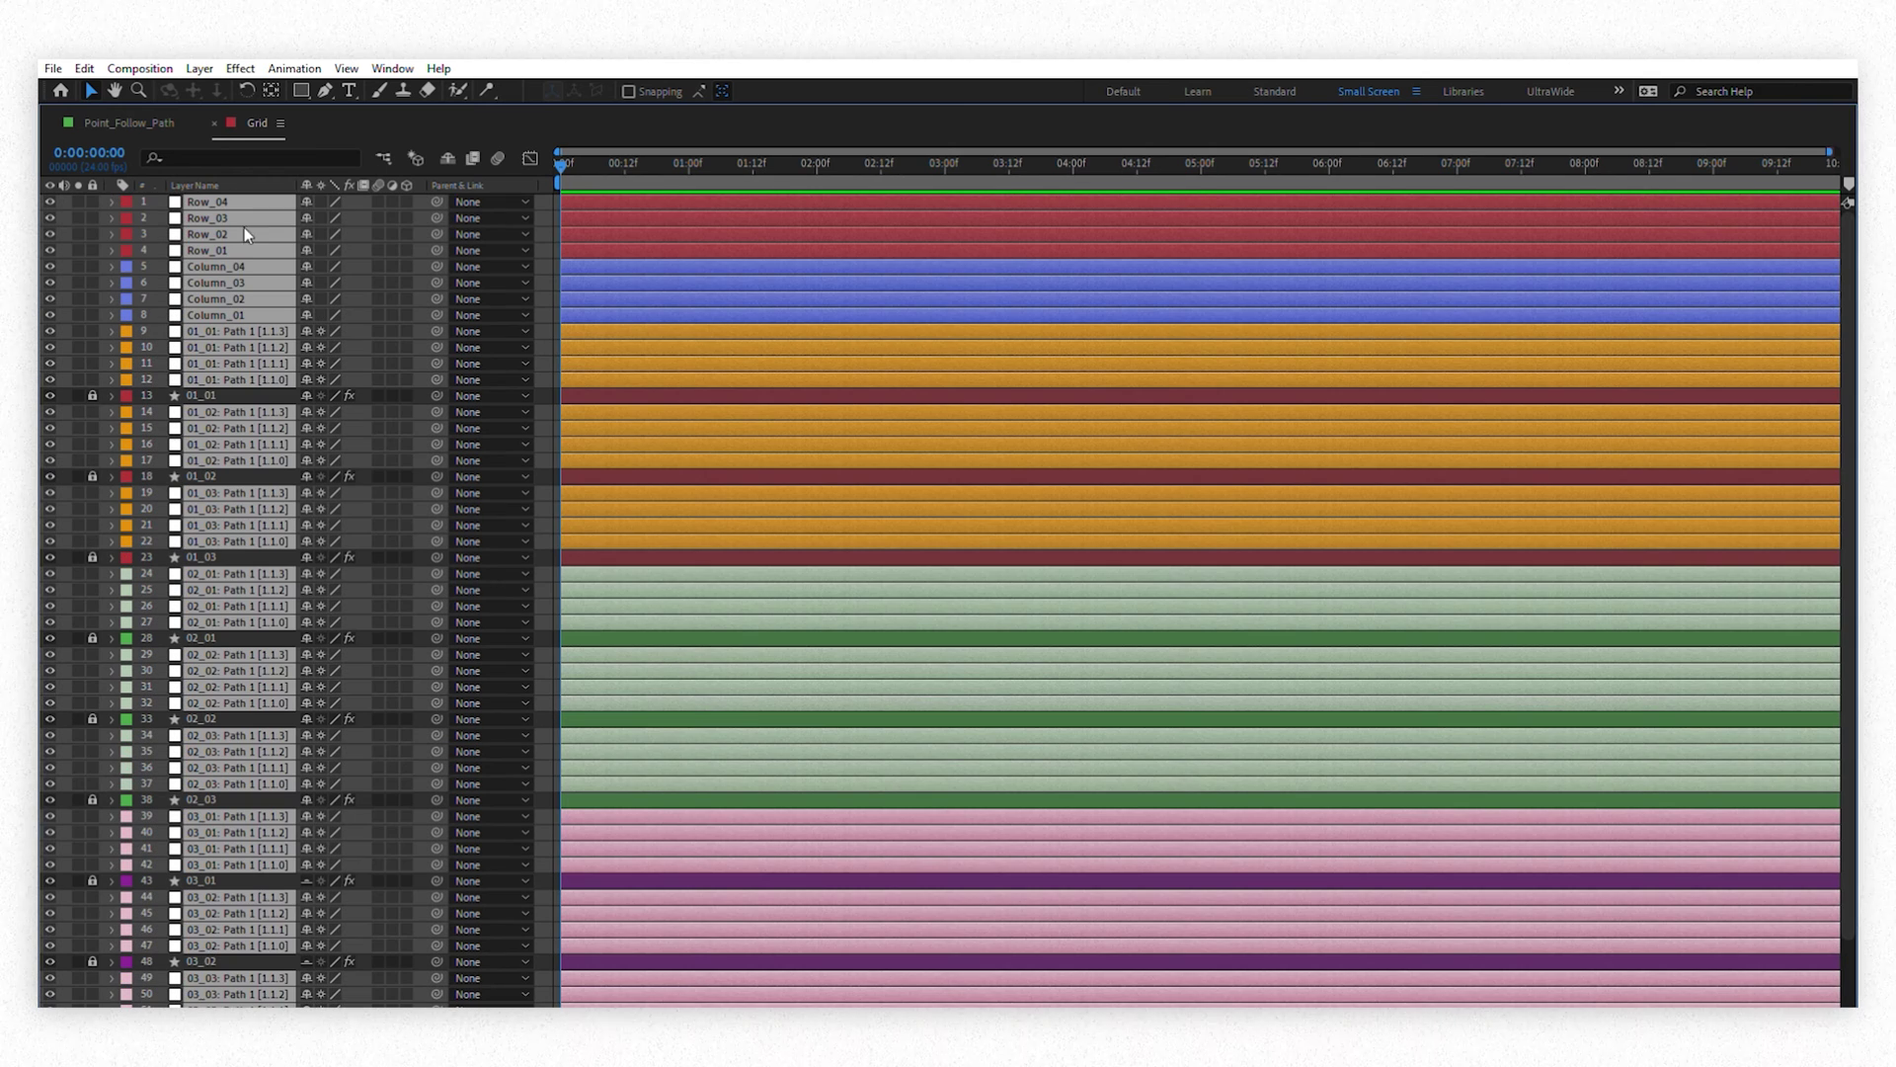
shift+click(230, 313)
click(307, 331)
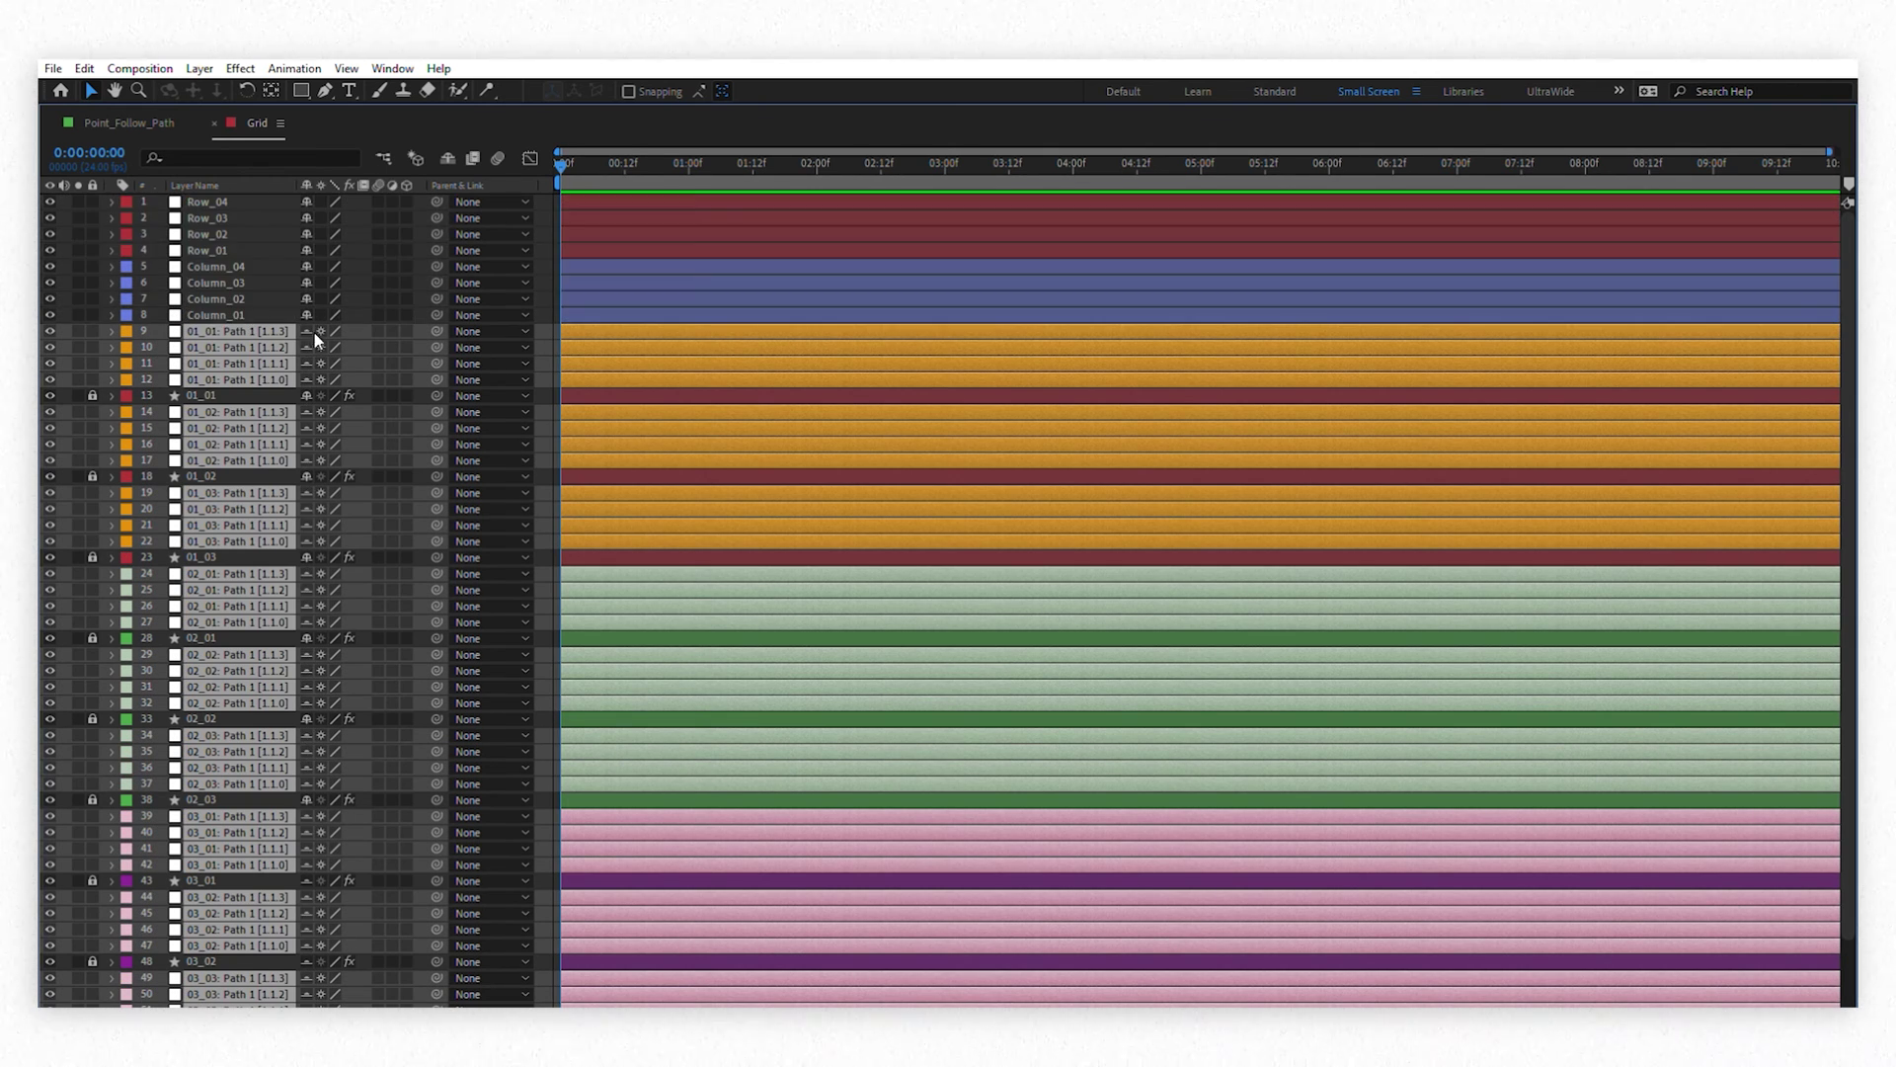
click(448, 158)
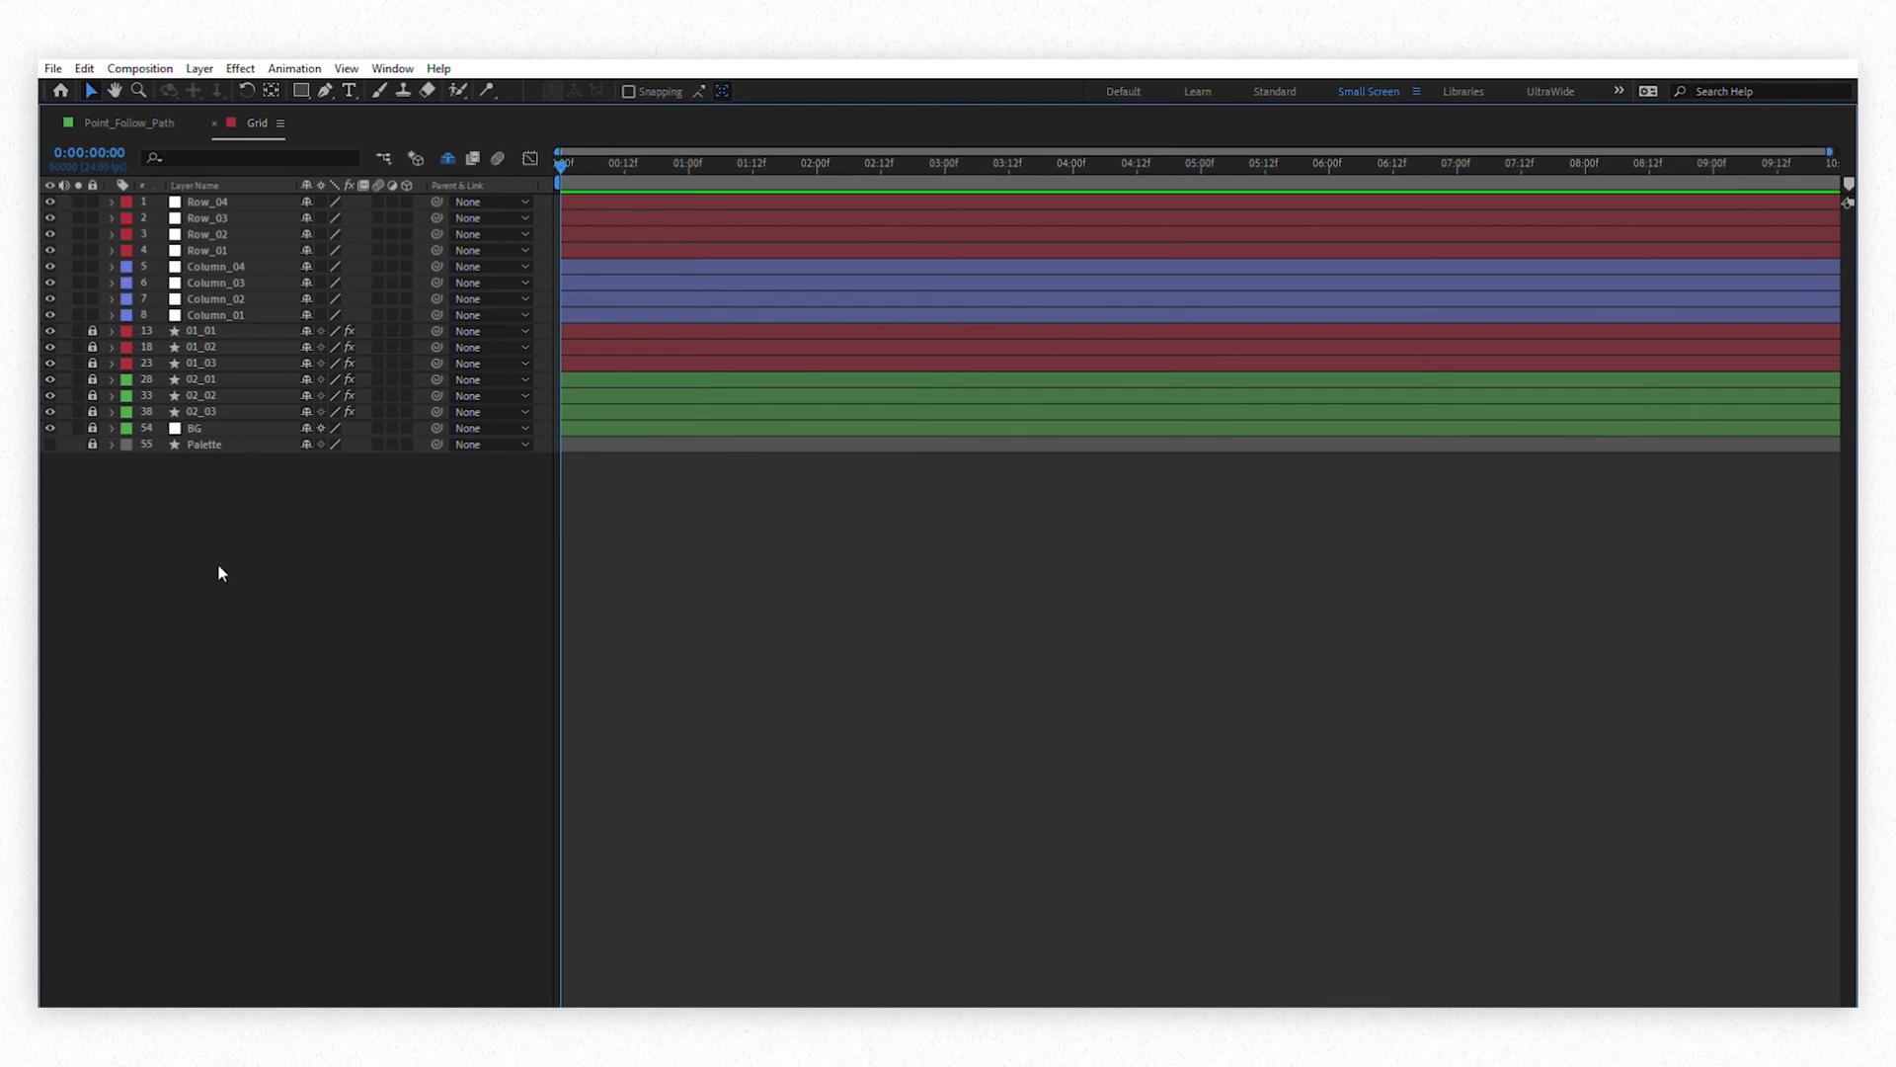
key(grave)
Move the Column_03 controller to reshape the grid, end the work area at one second and preview
click(984, 314)
key(ctrl+z)
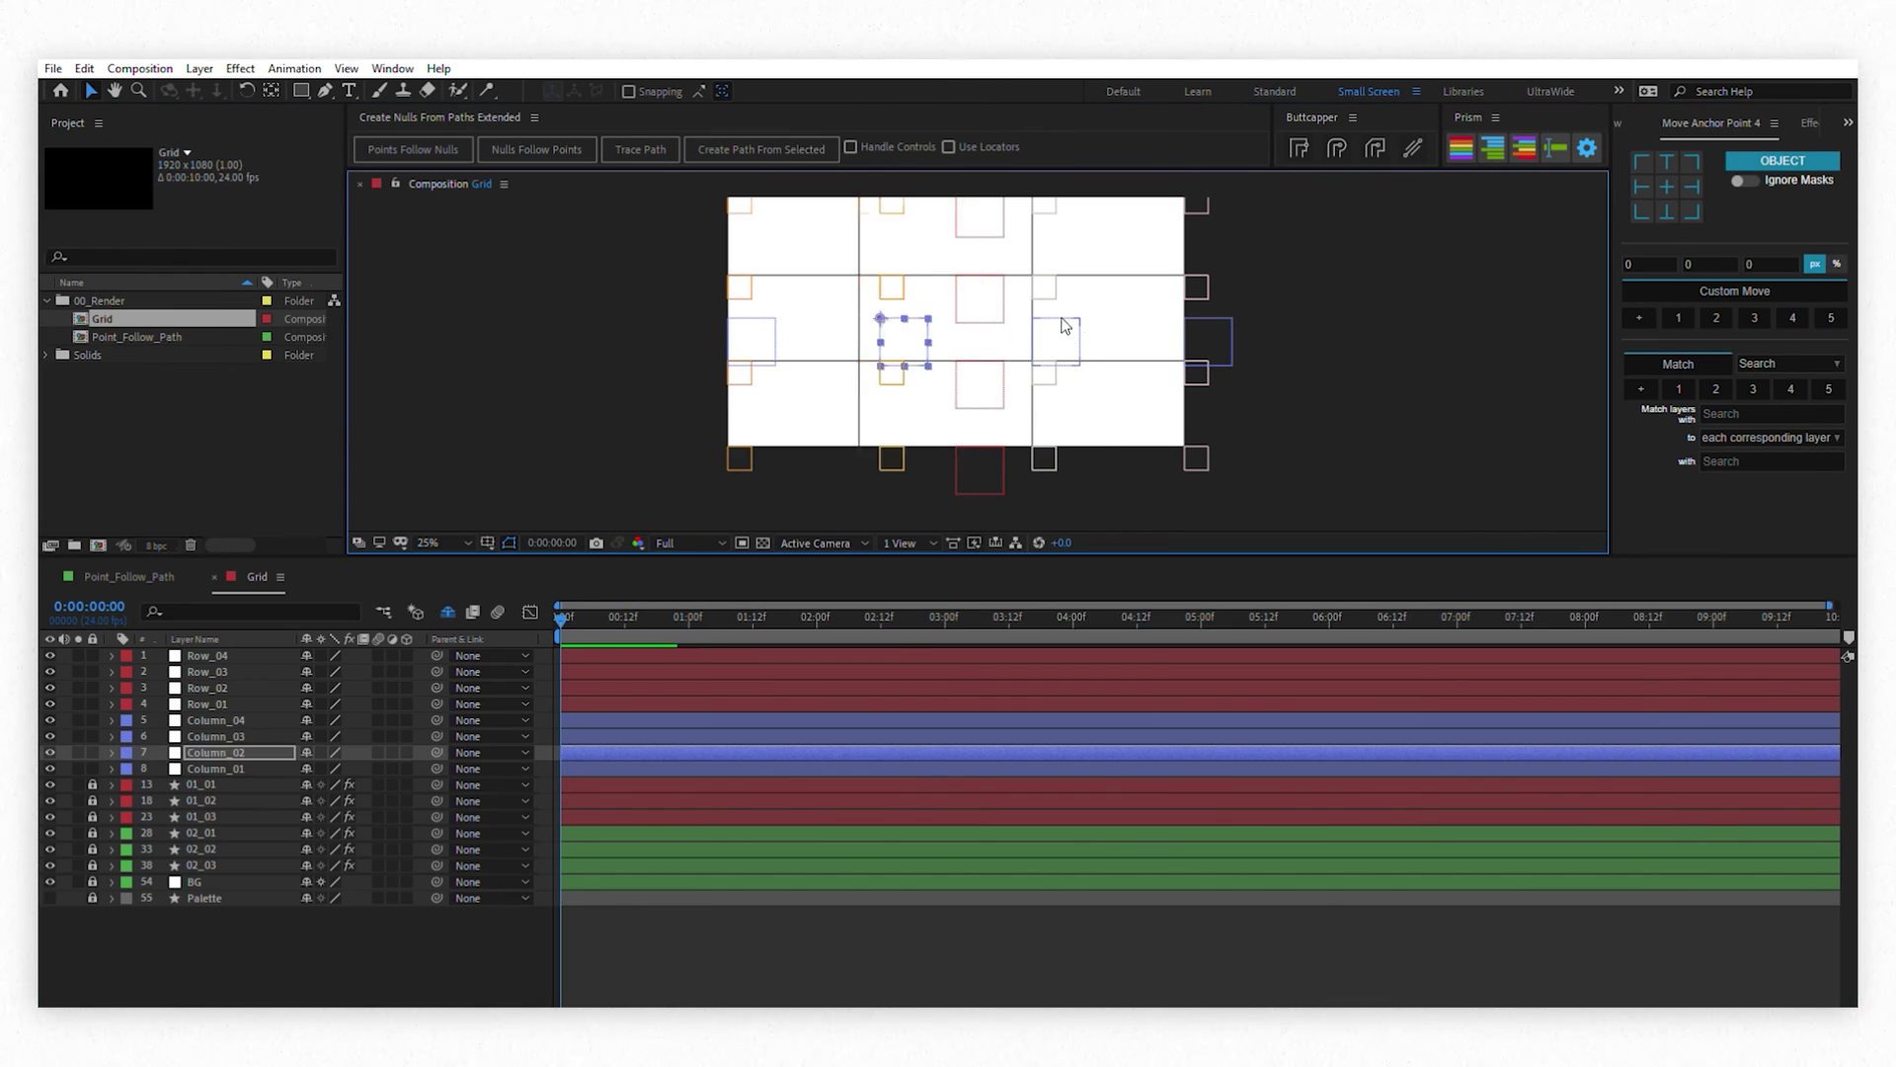
drag(1067, 330, 1122, 305)
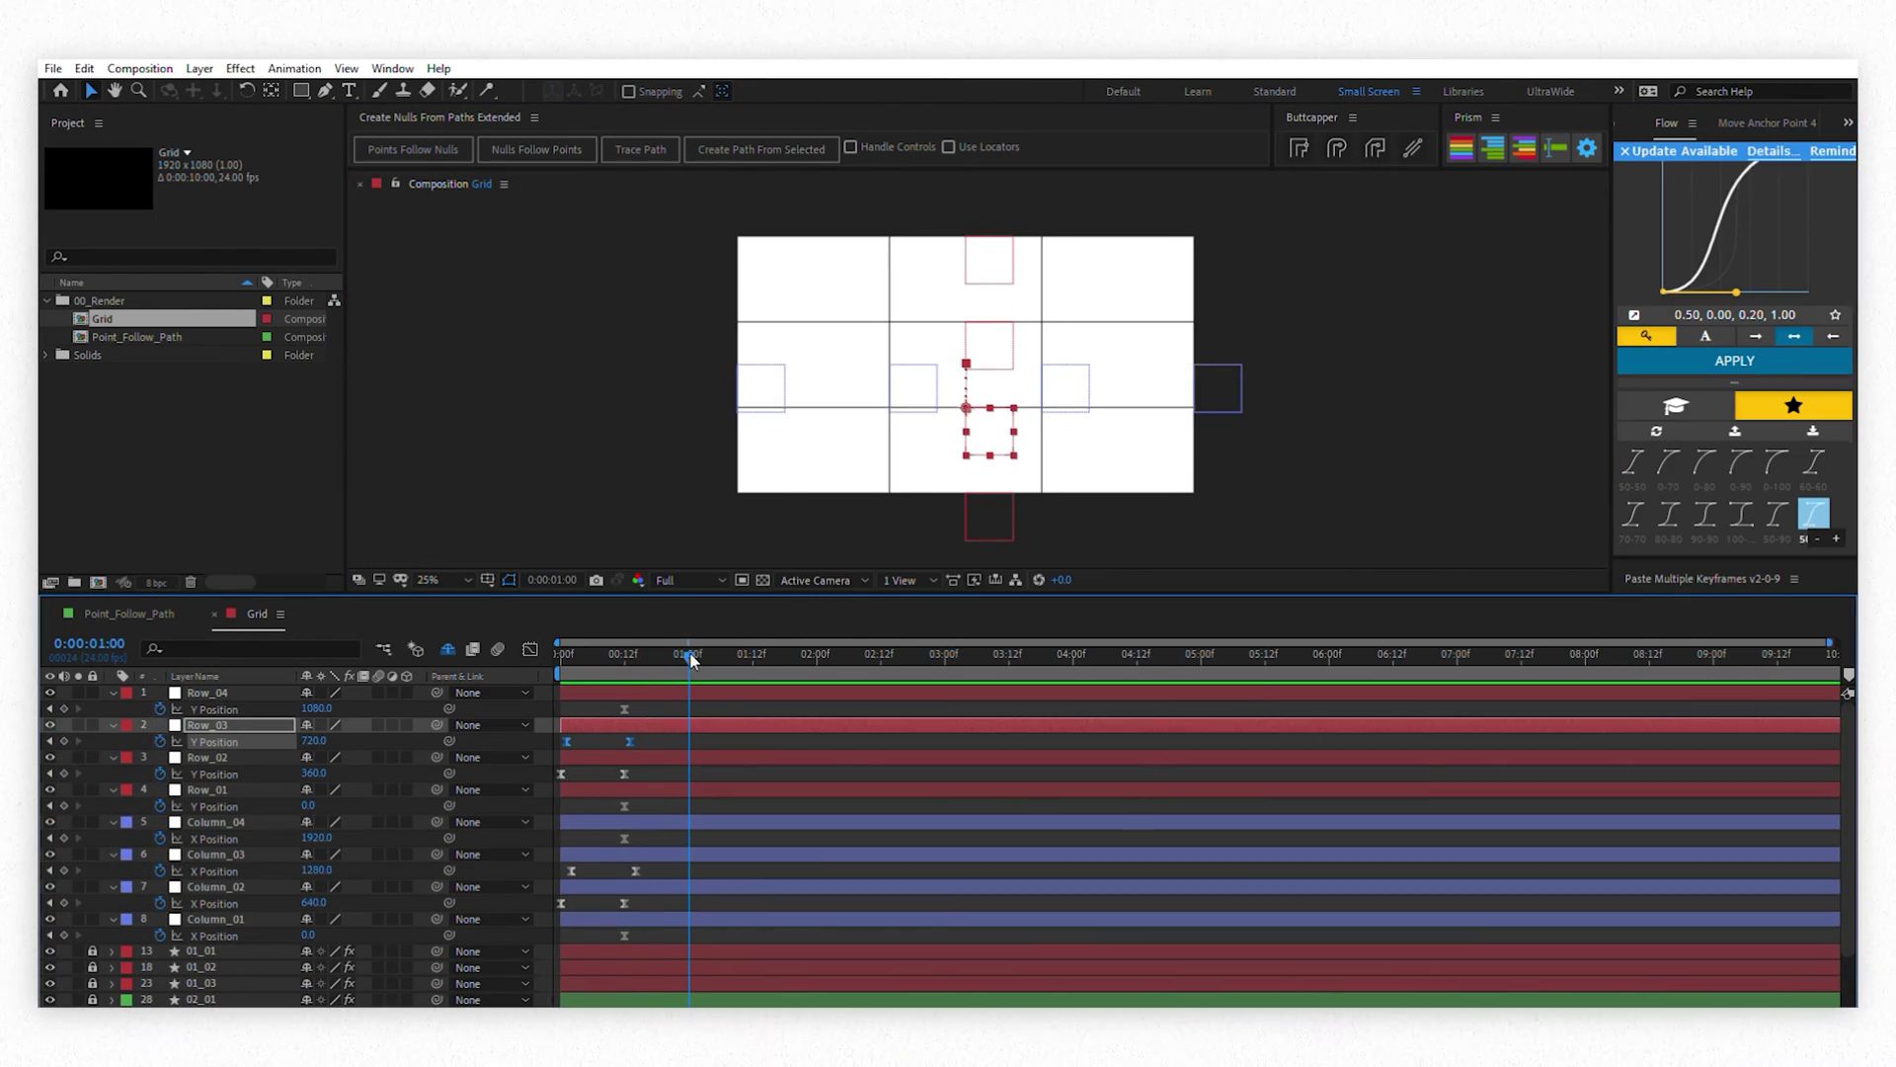
key(n)
key(space)
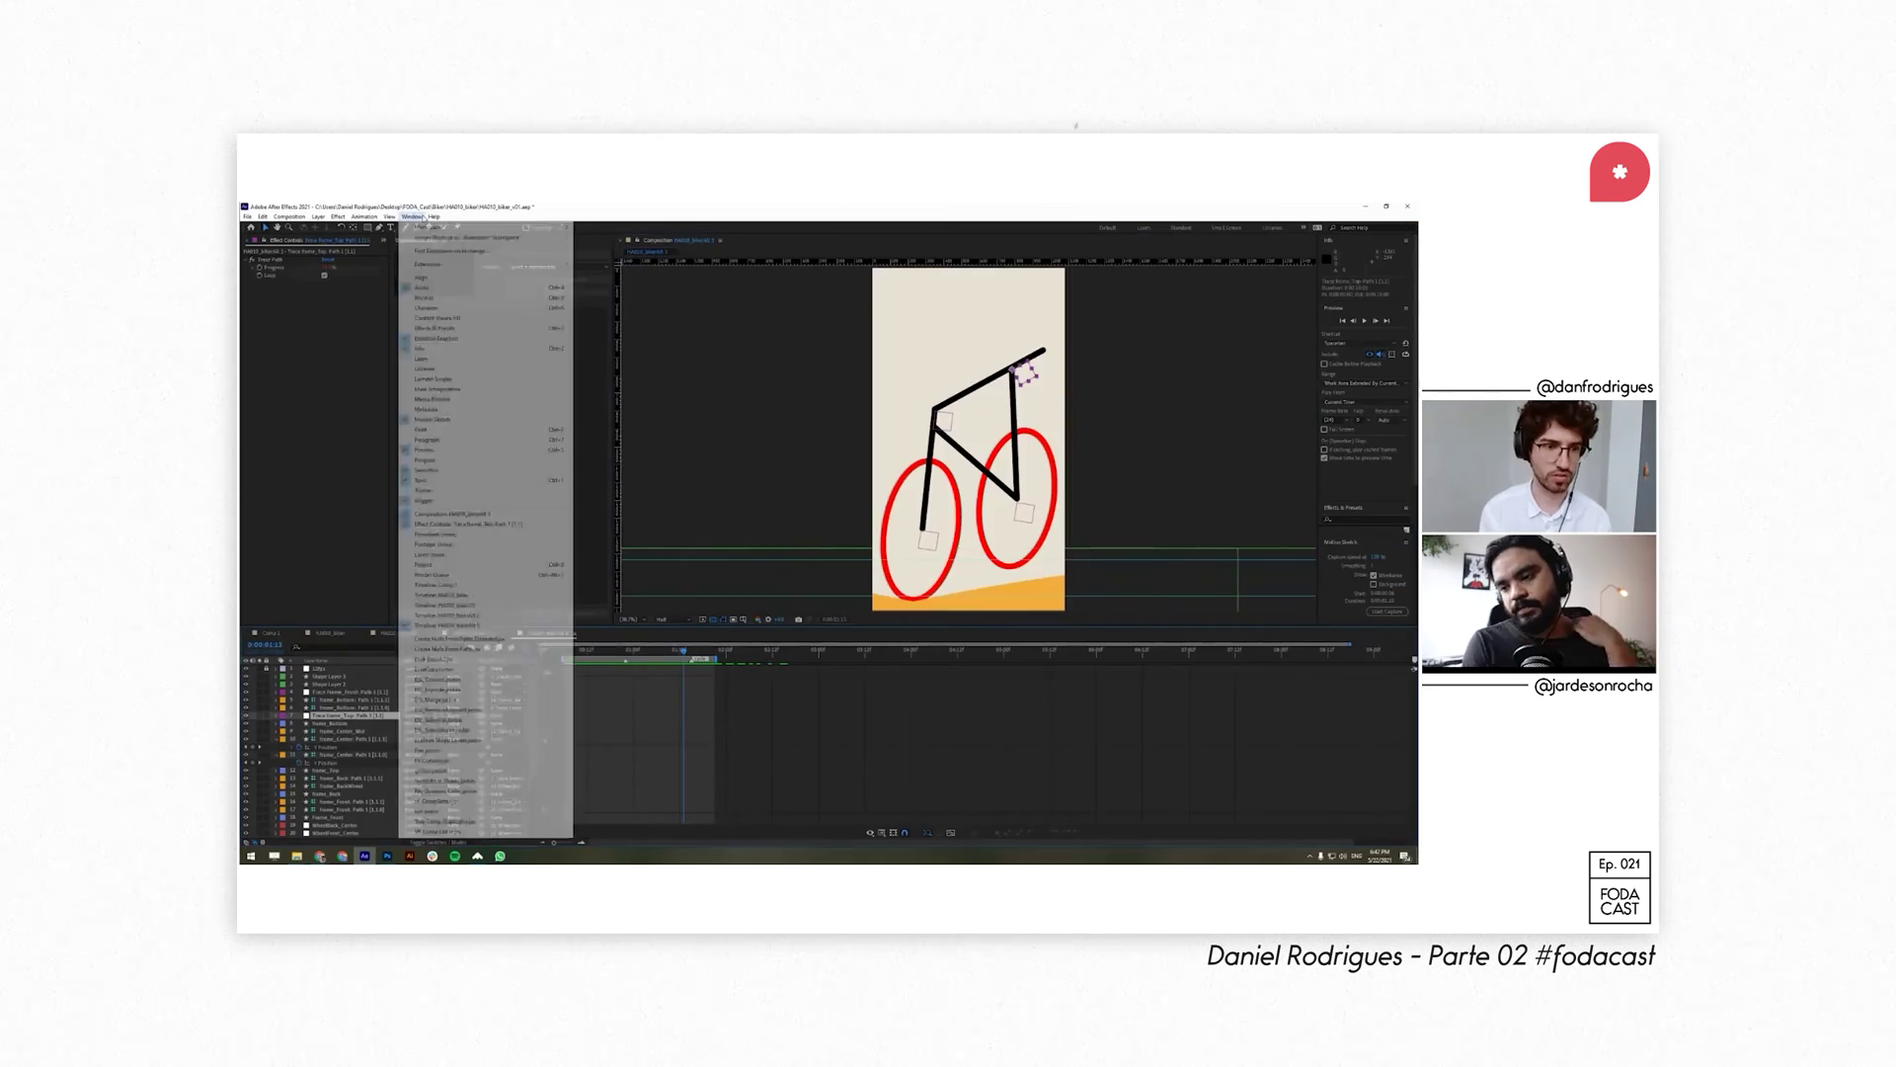
Using Create Nulls From Paths Extended, move the Frame_Top nulls to reshape the bicycle frame, then select the front wheel layer
click(501, 638)
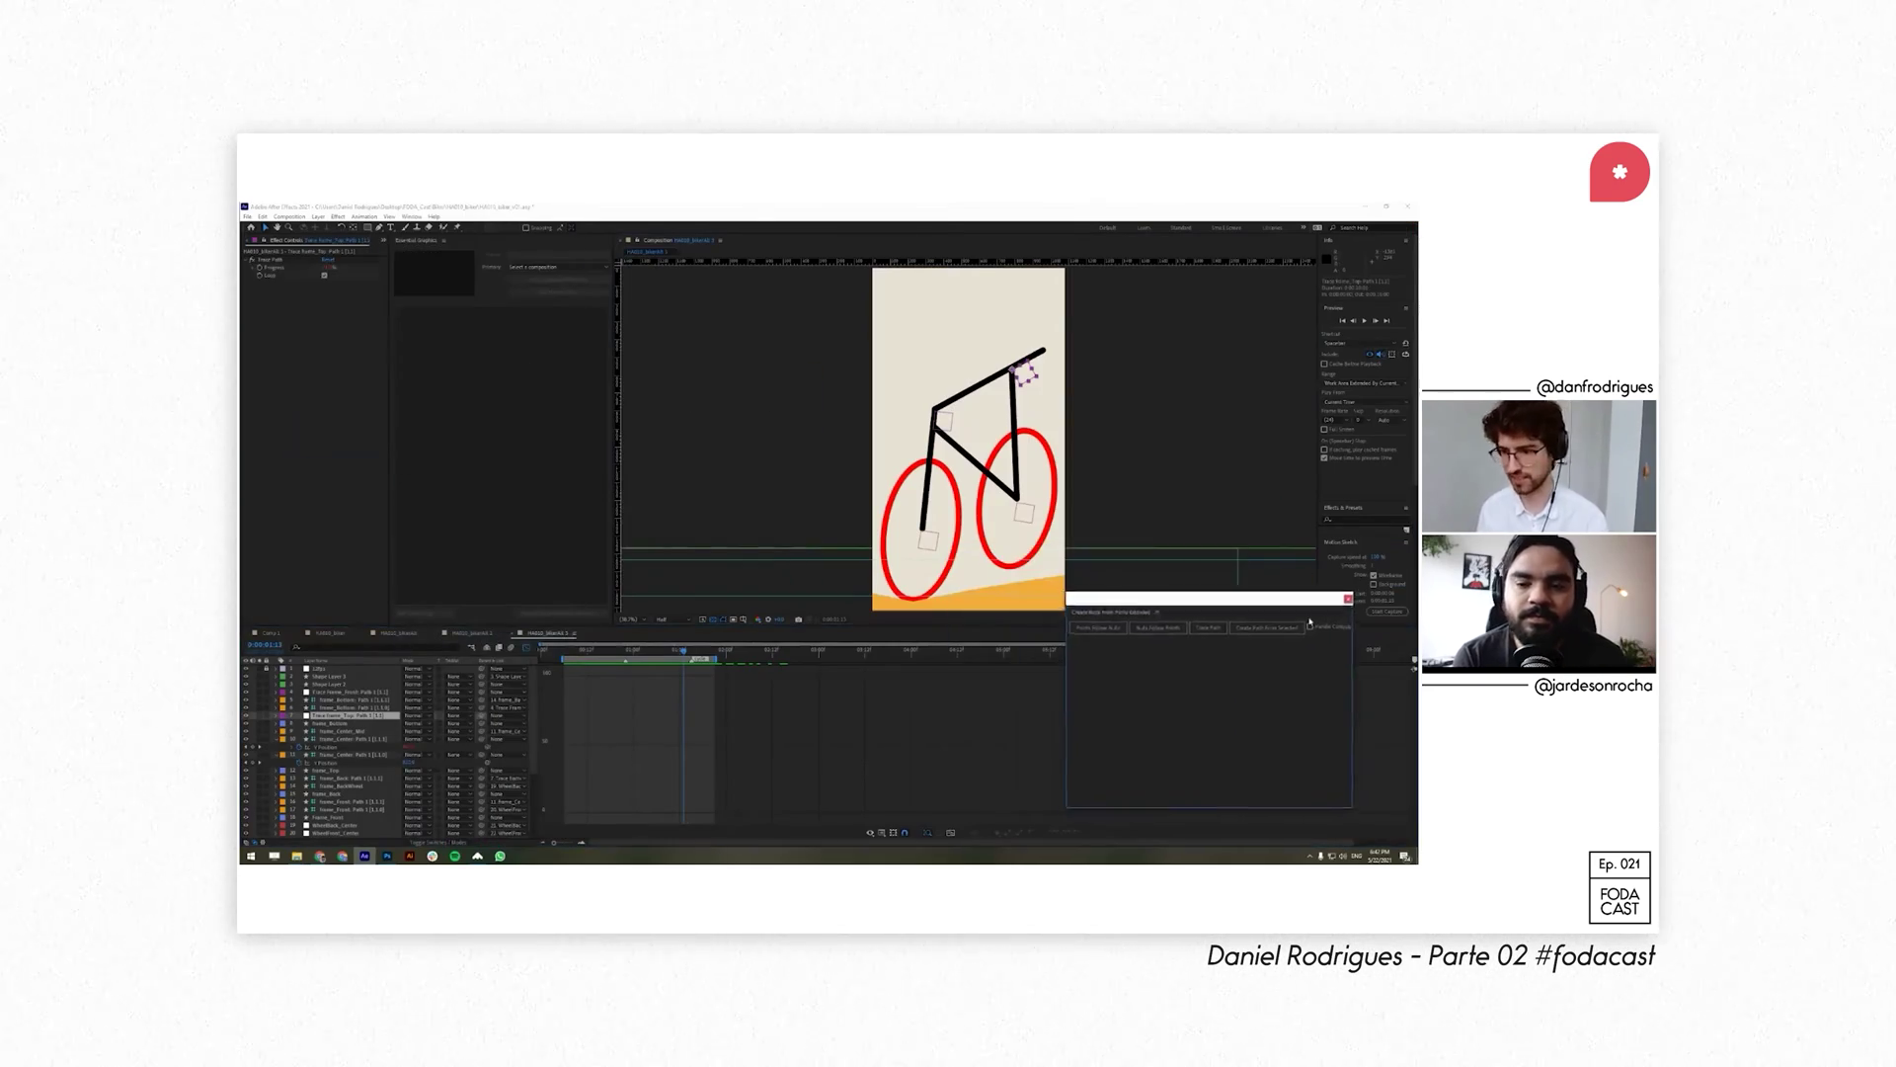
mouse_move(687, 652)
mouse_down()
mouse_move(708, 656)
mouse_move(660, 664)
mouse_move(711, 667)
mouse_up()
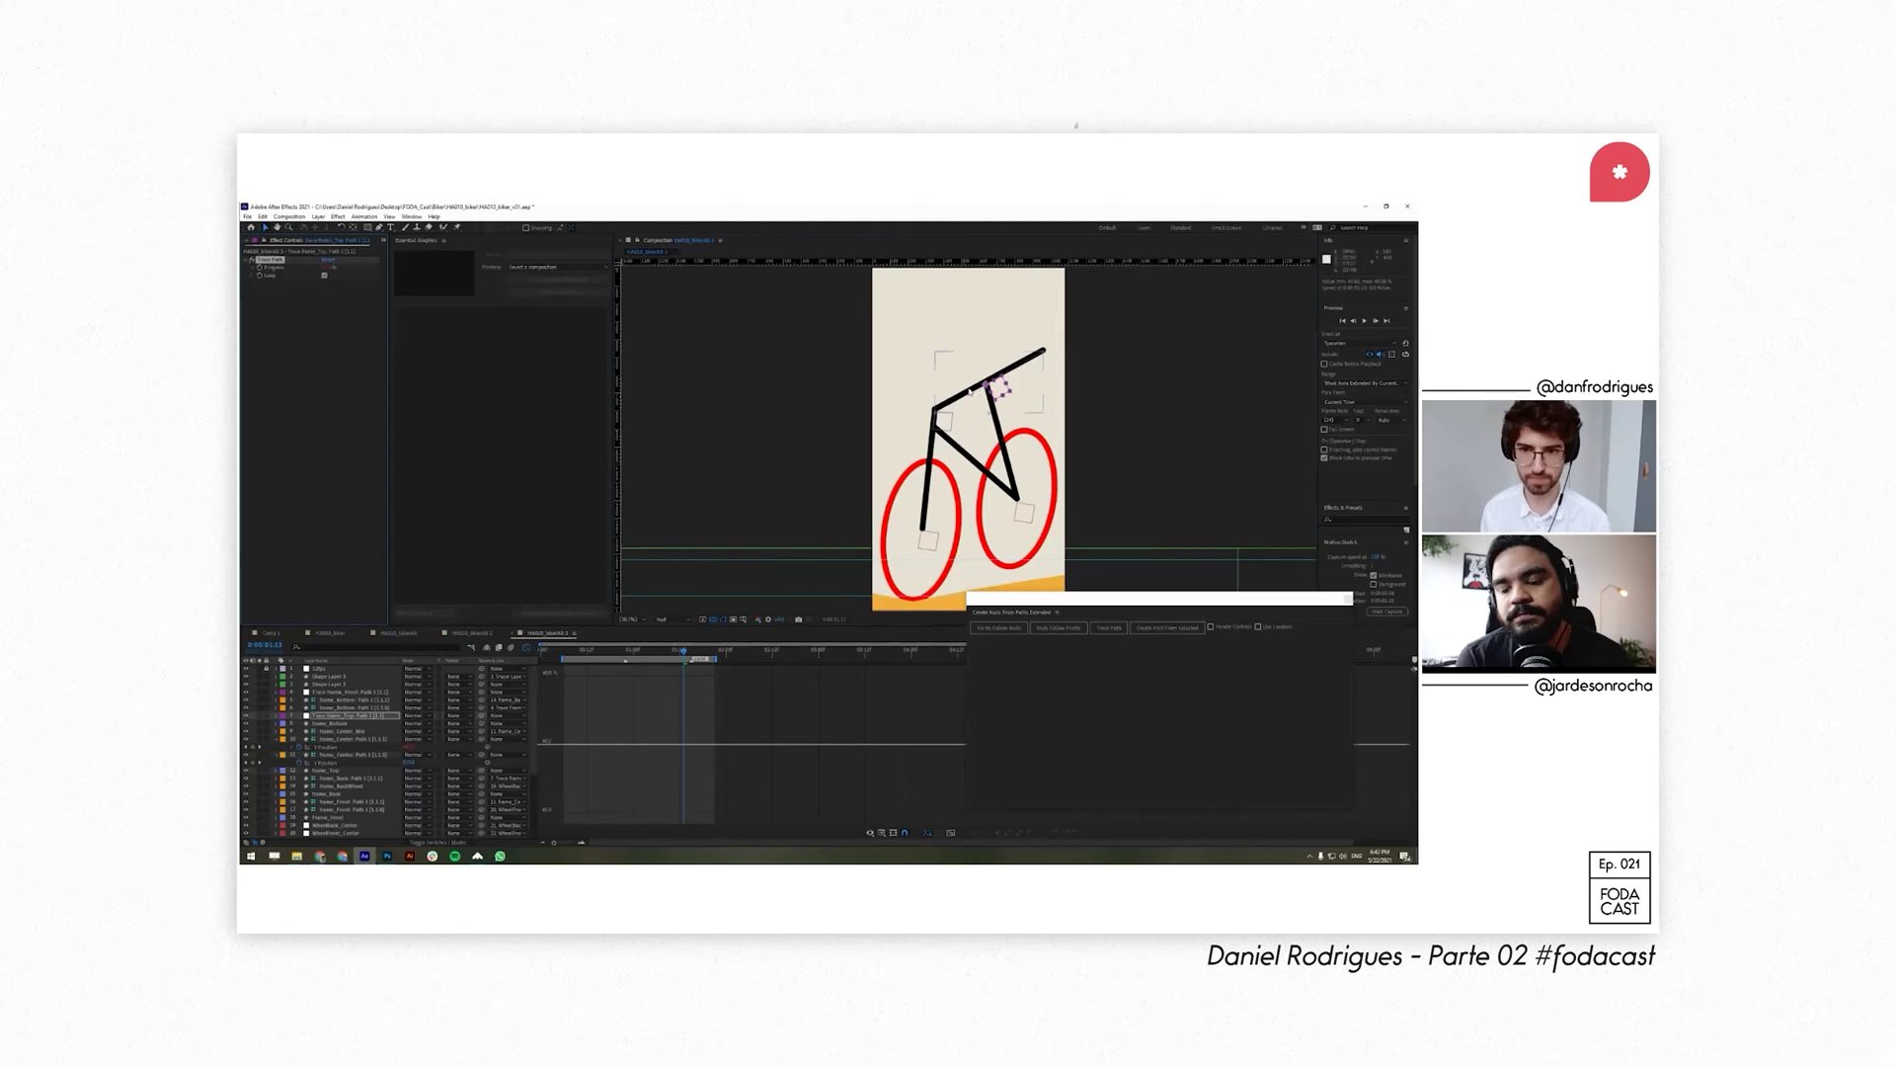
click(970, 392)
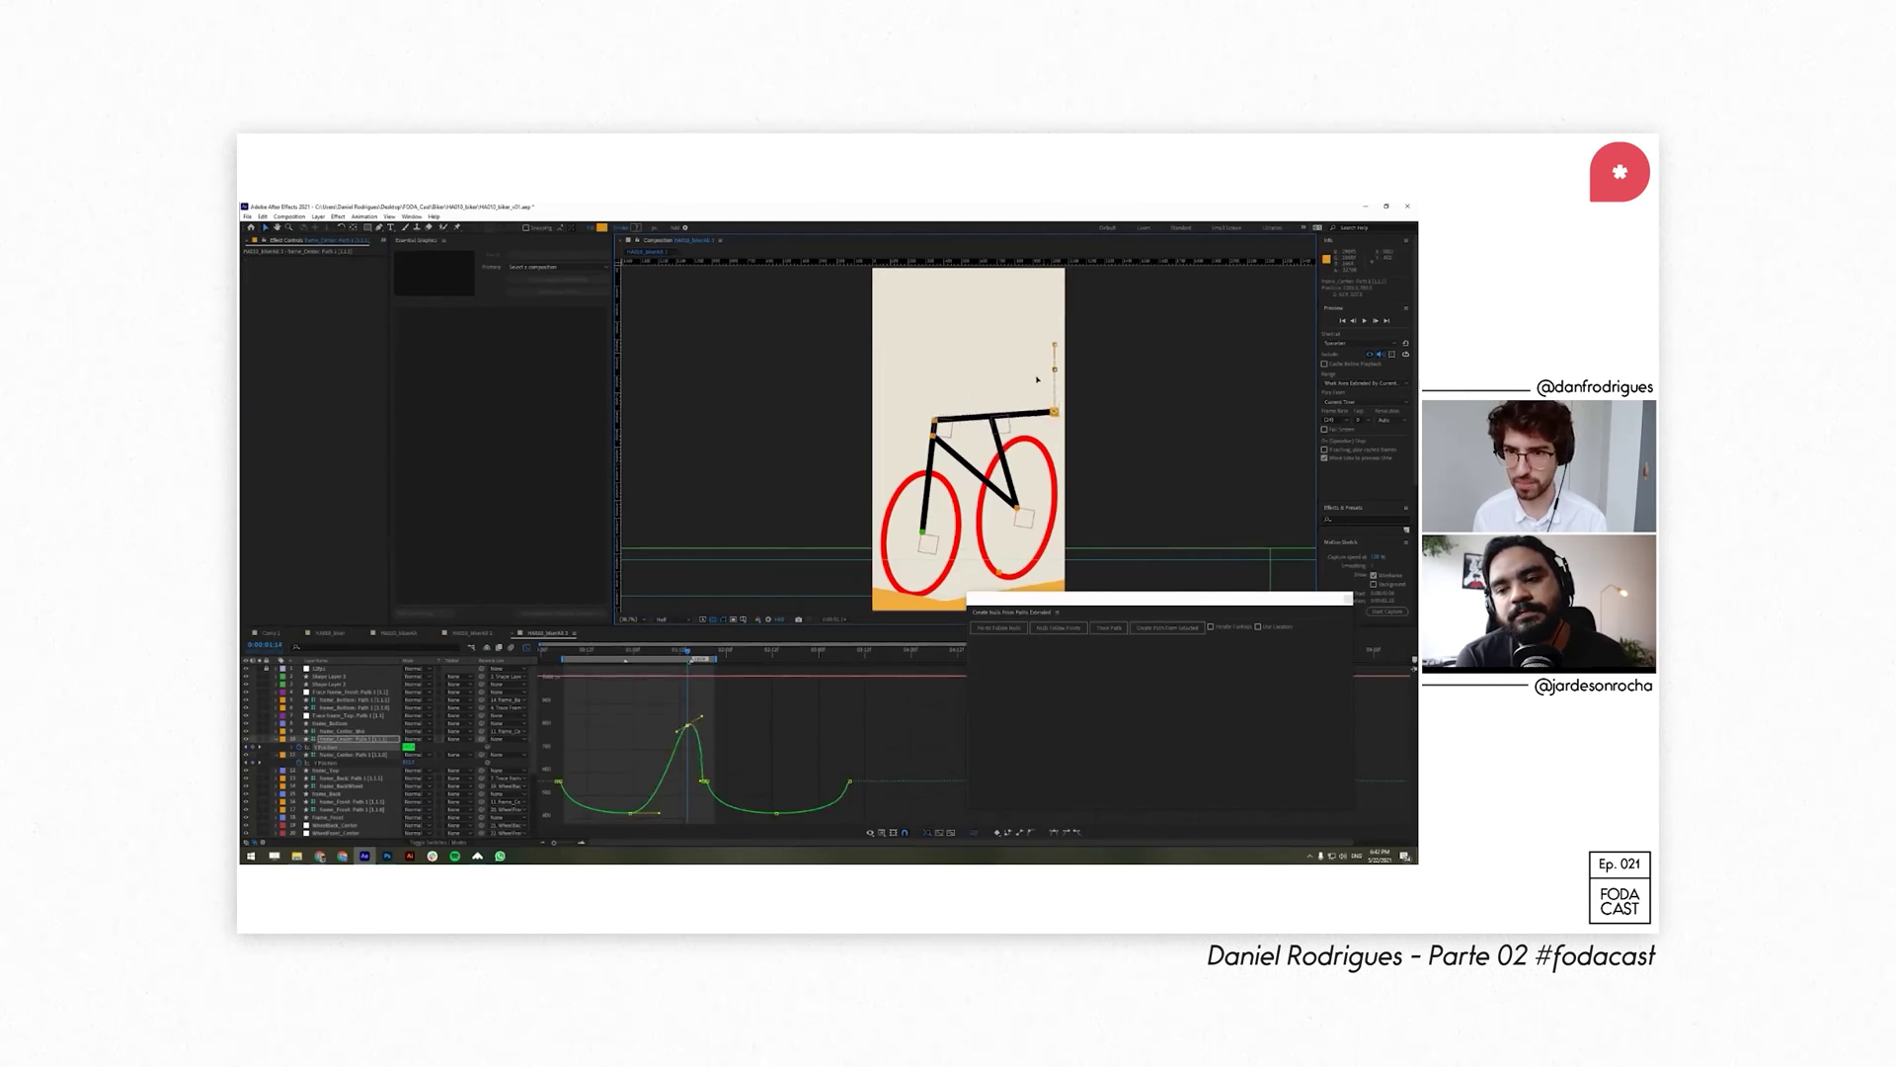
drag(988, 337, 987, 336)
drag(935, 422, 909, 410)
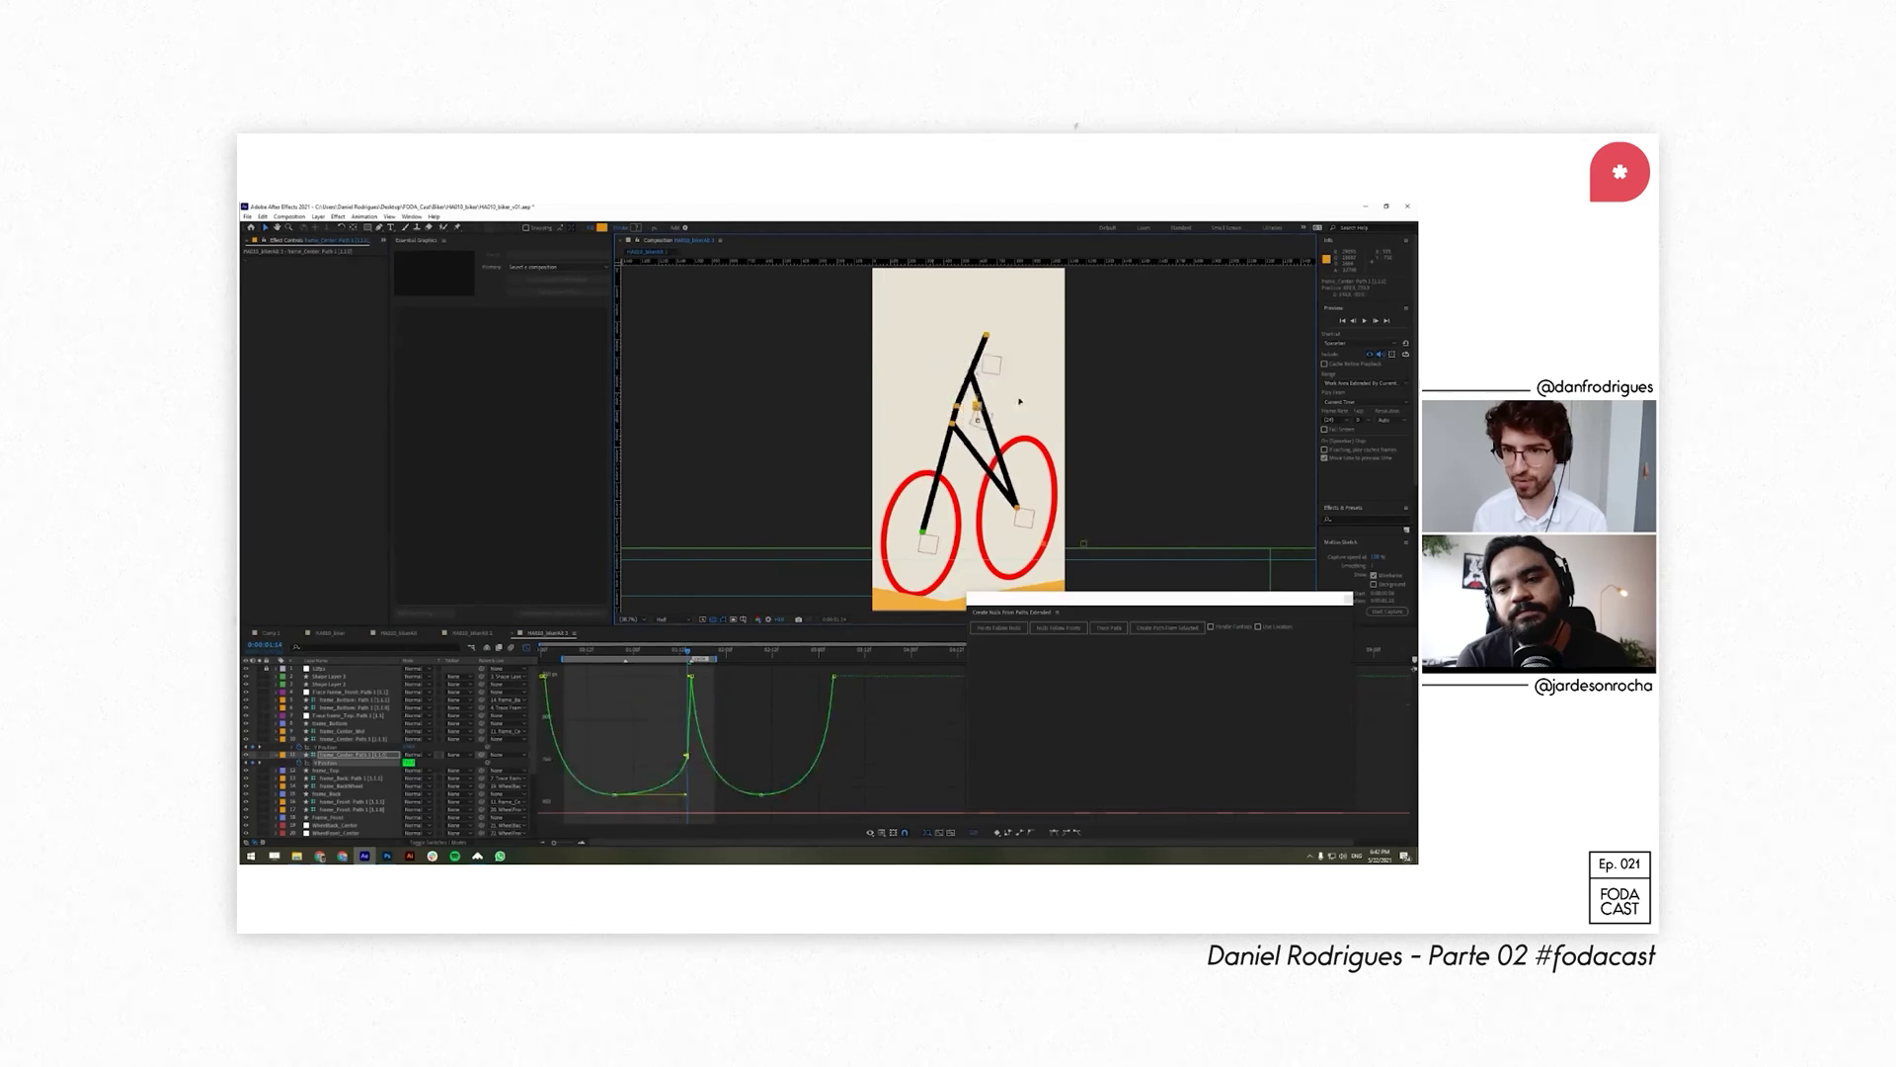
click(1017, 525)
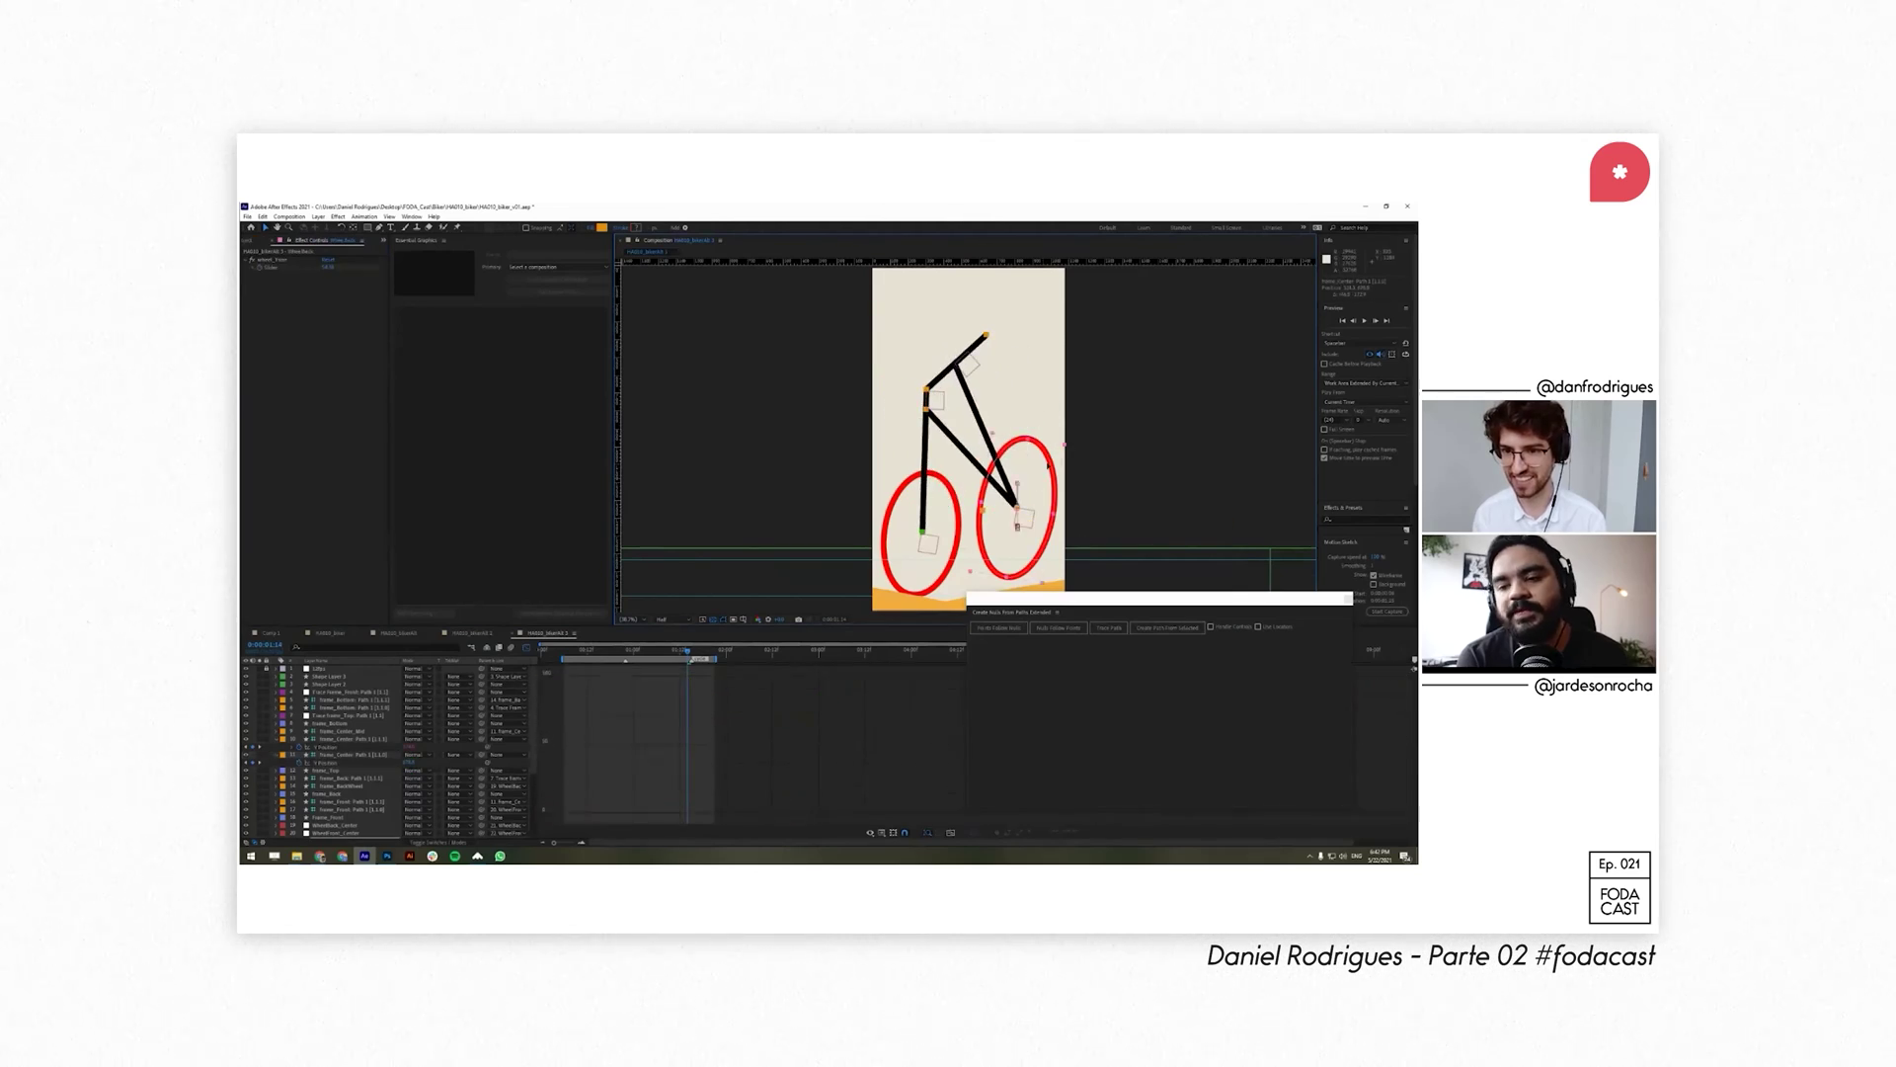